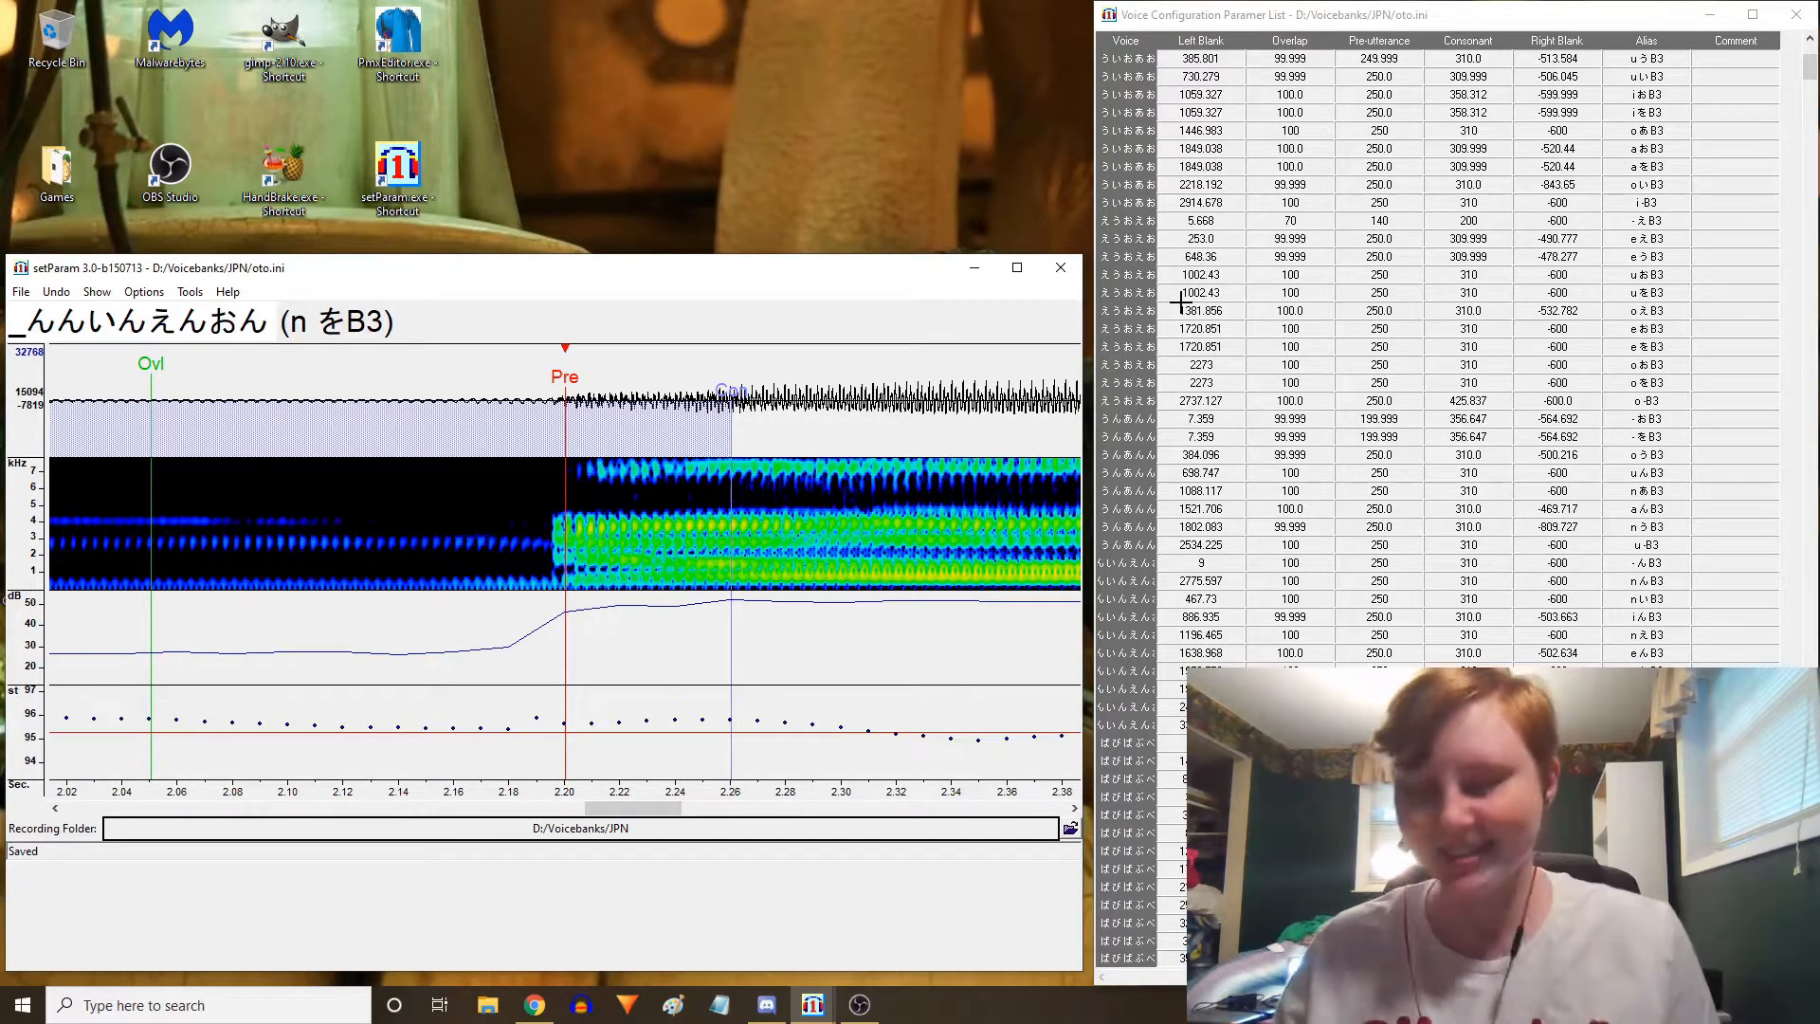
Select the entire Alias column in the voice configuration parameter list
{"action": "scroll", "coordinate": [1178, 301], "scroll_direction": "up", "scroll_amount": 6}
{"action": "left_click", "coordinate": [1657, 40]}
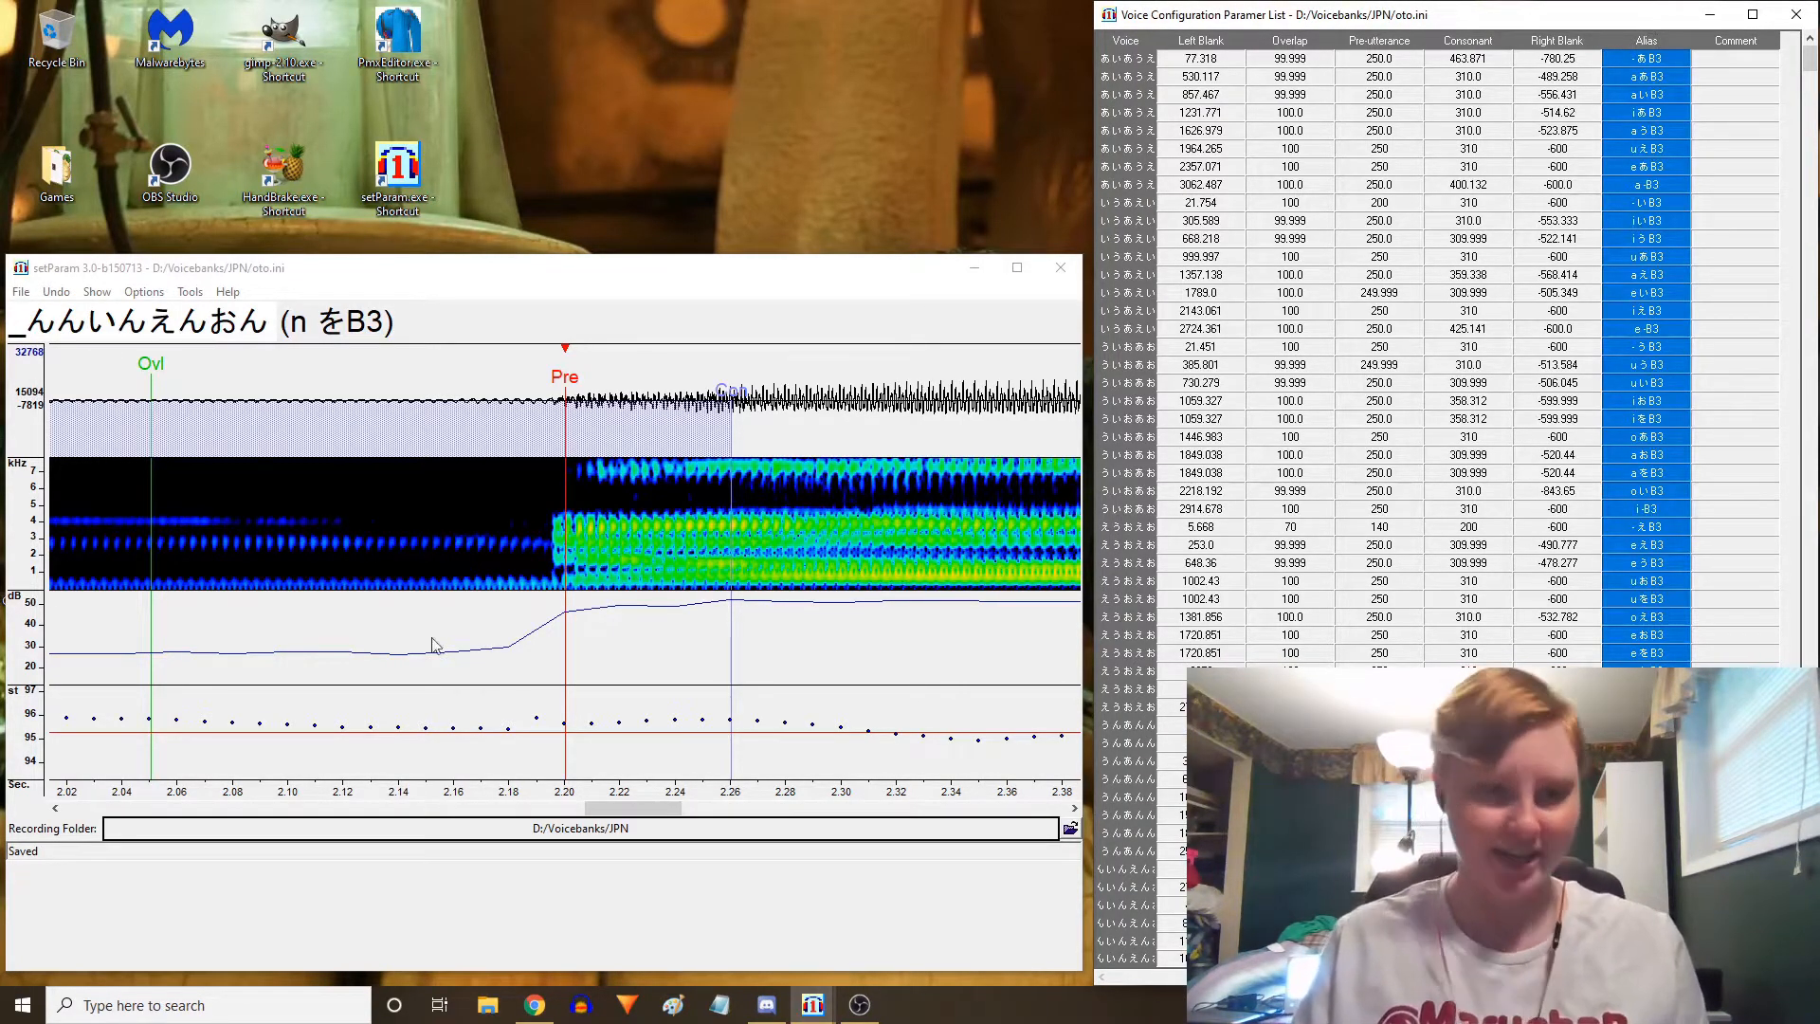
{"action": "left_click", "coordinate": [1468, 58]}
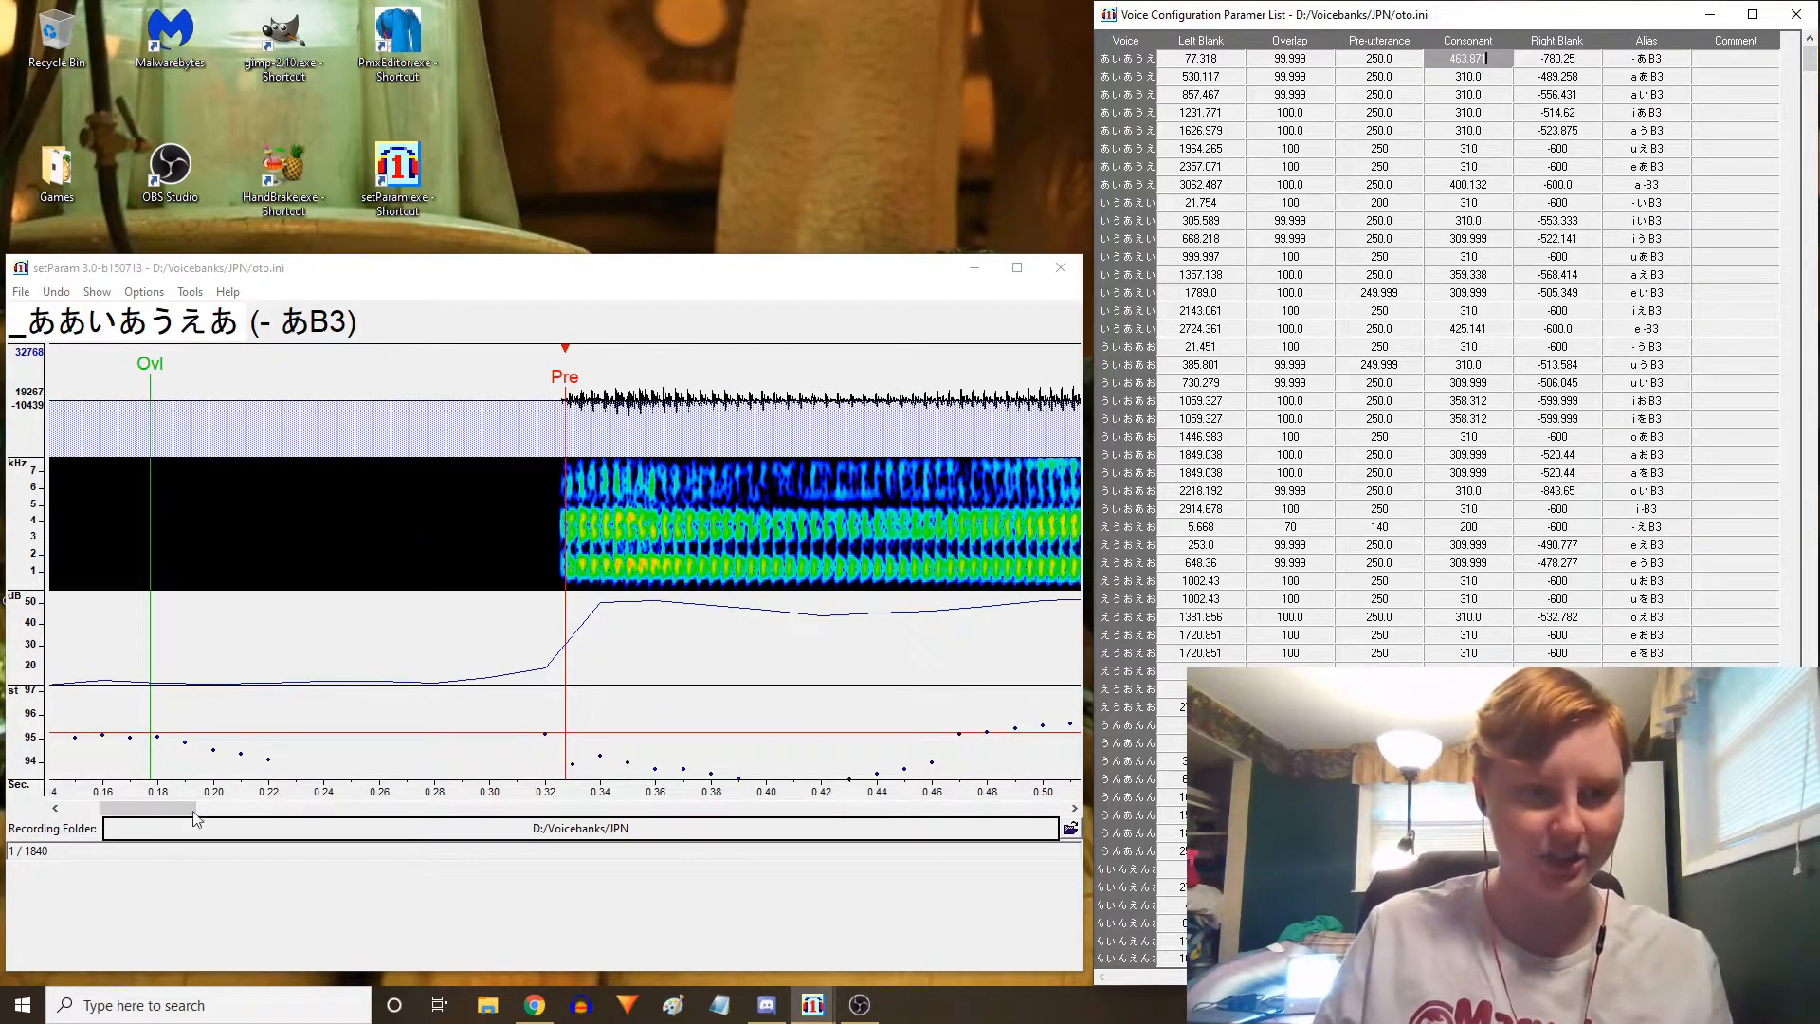
{"action": "left_click", "coordinate": [1631, 42]}
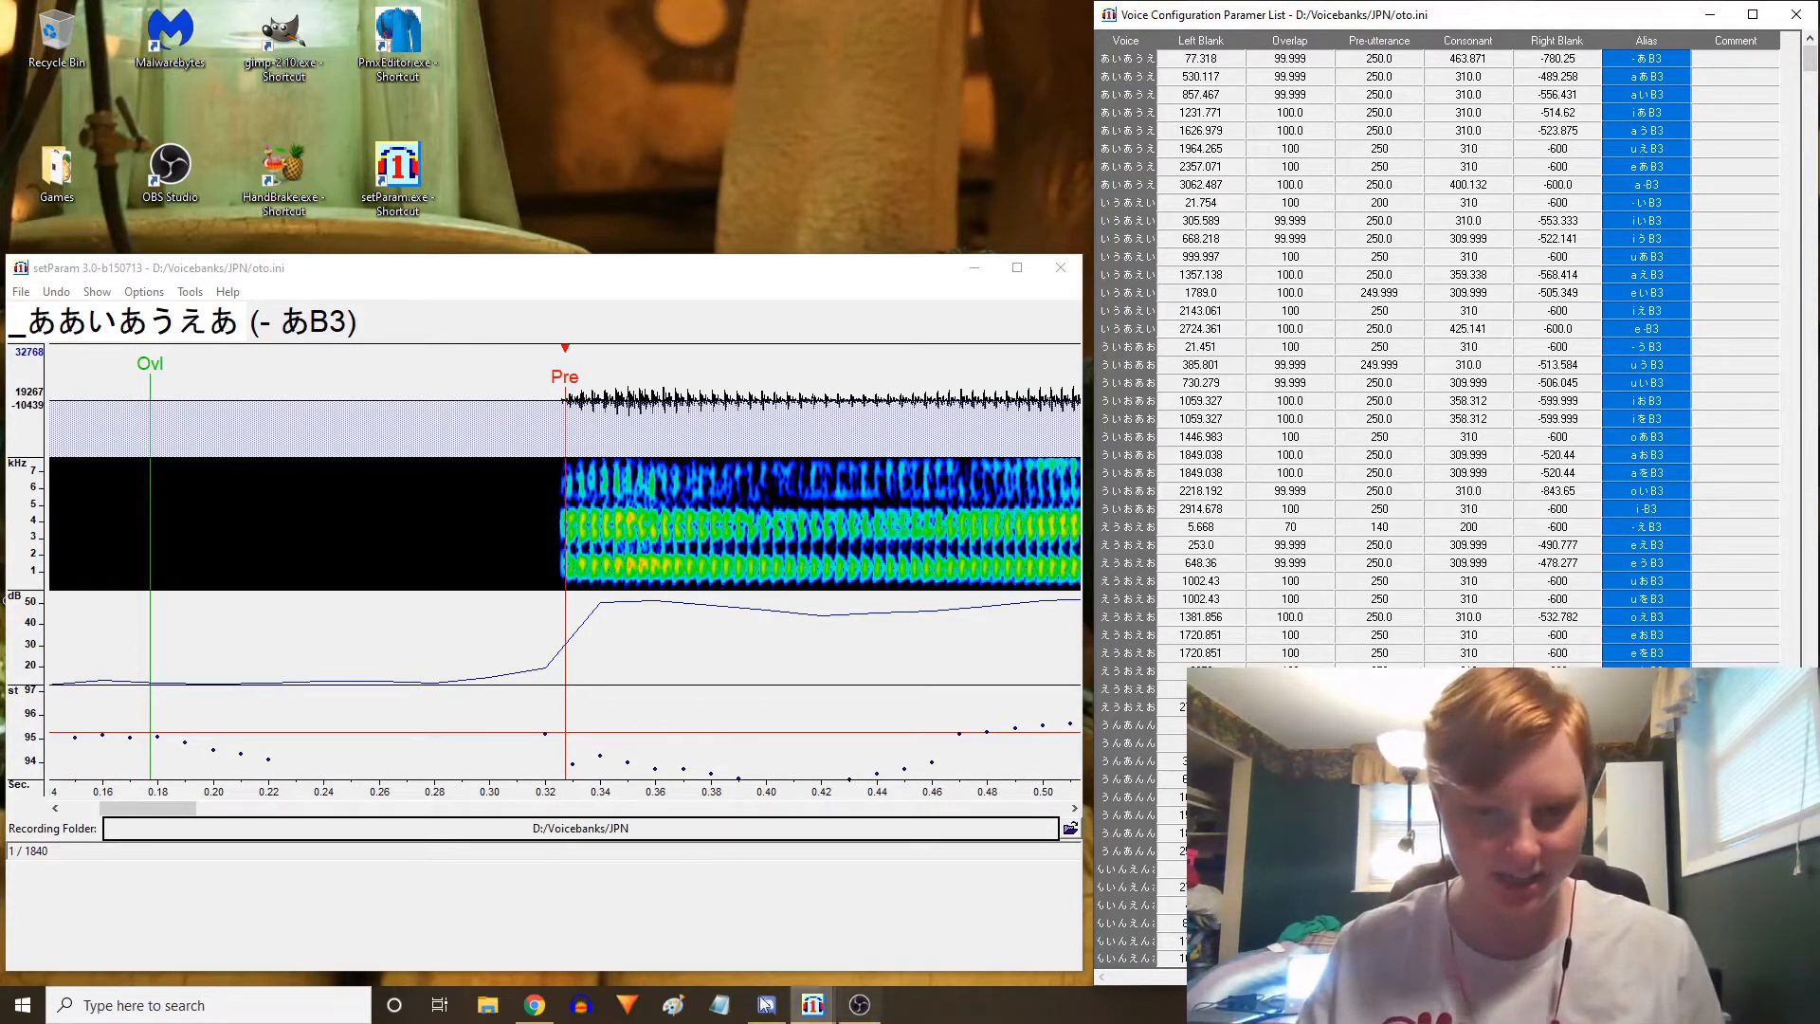
Open the SetParam Copy and Paste Number Sets.txt notes and highlight the hiragana-to-romaji aliases section
{"action": "right_click", "coordinate": [719, 1004]}
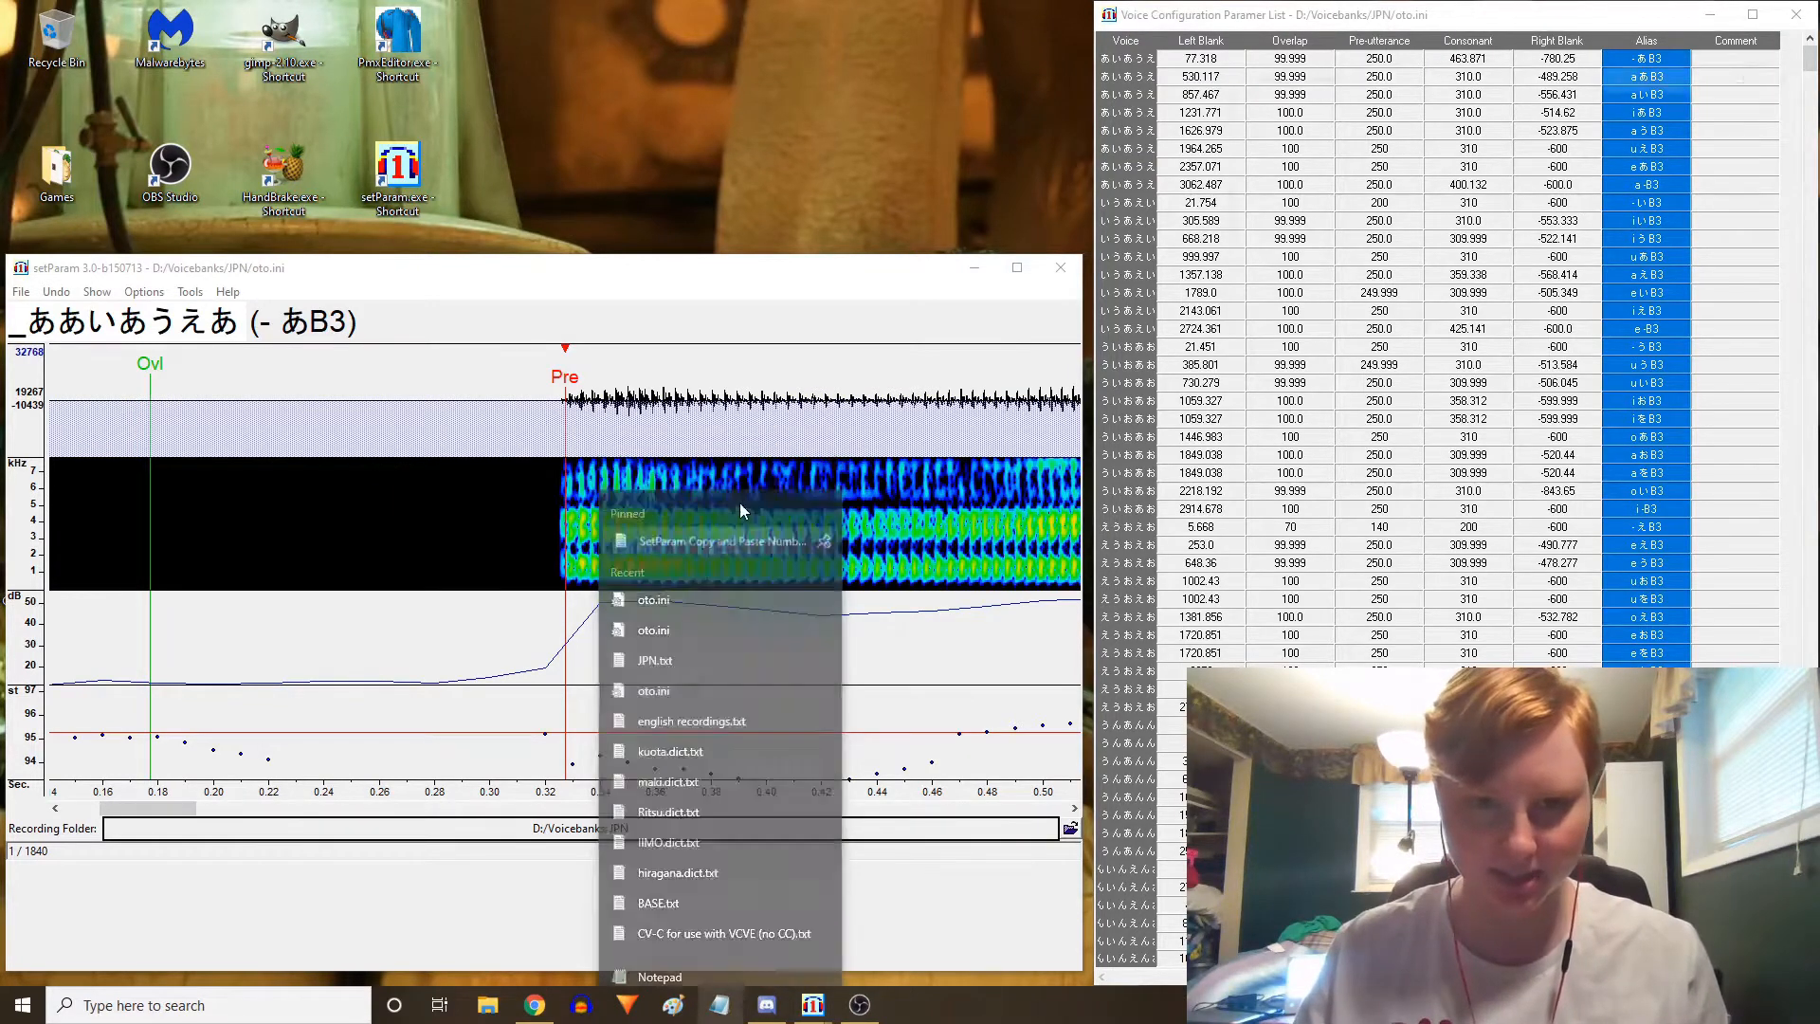
{"action": "left_click", "coordinate": [748, 503]}
{"action": "left_click_drag", "start_coordinate": [1361, 74], "coordinate": [617, 39]}
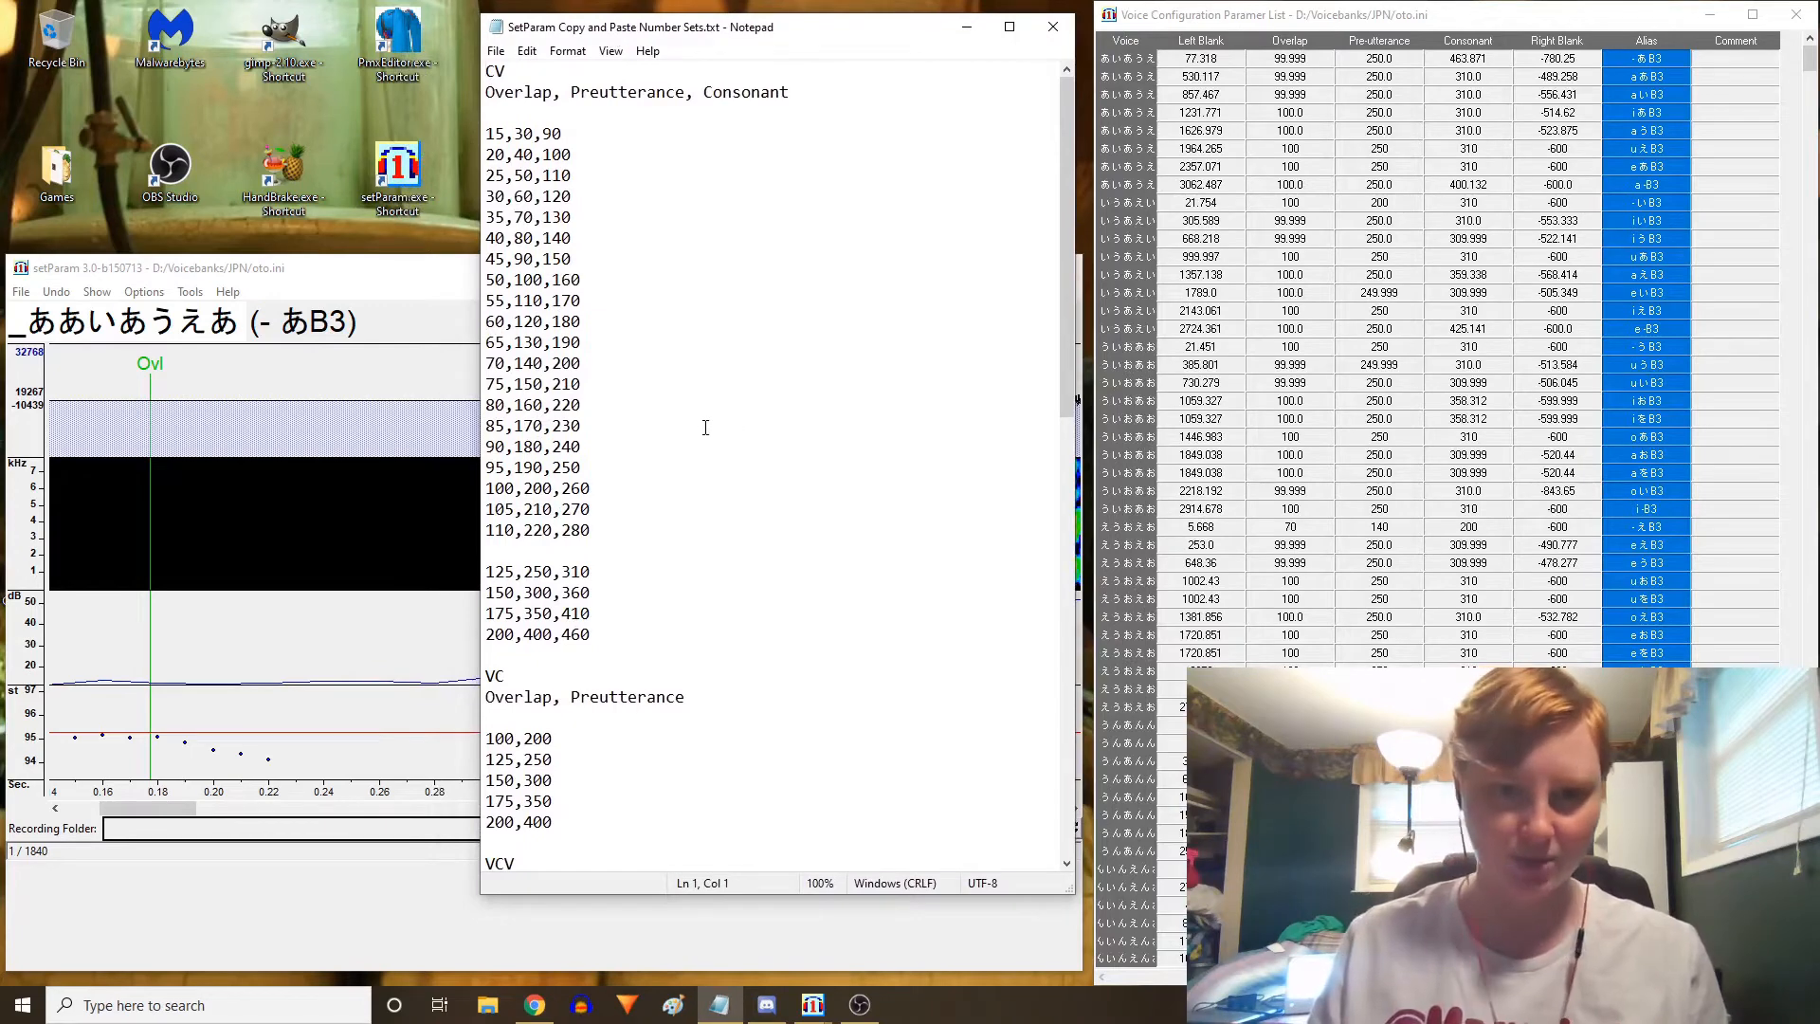
{"action": "scroll", "coordinate": [706, 428], "scroll_direction": "down", "scroll_amount": 18}
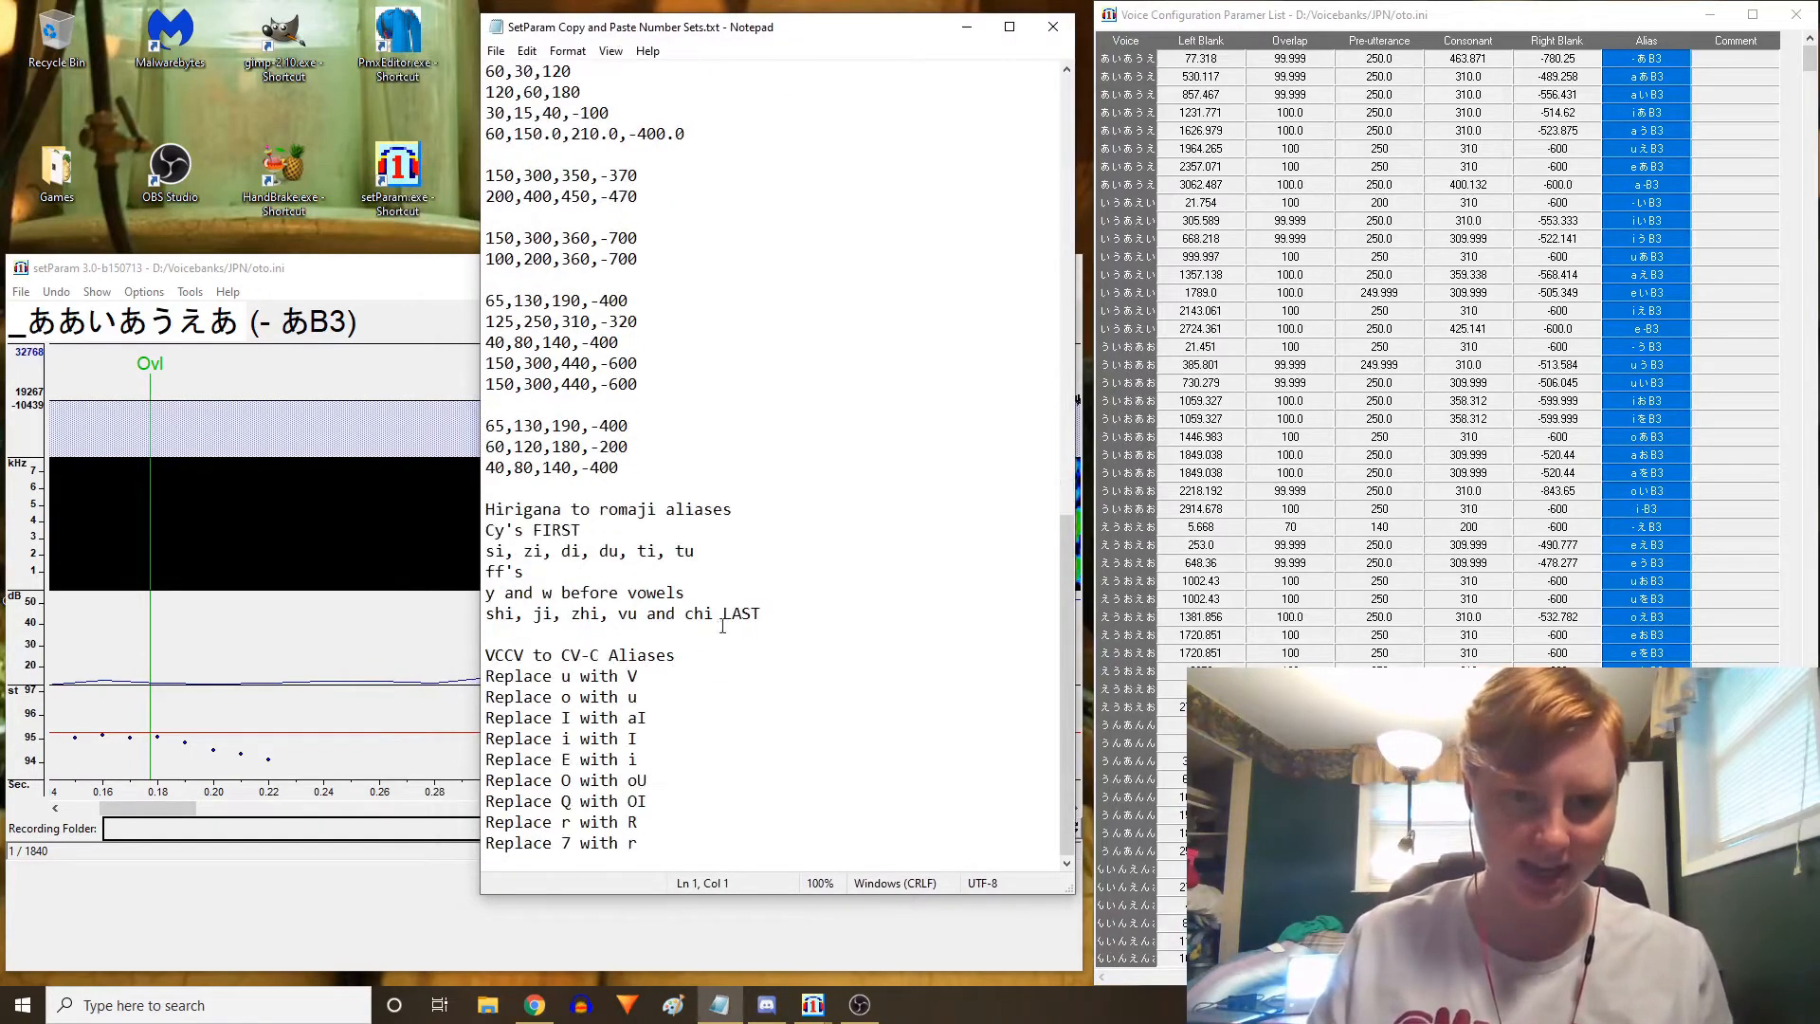
{"action": "left_click_drag", "start_coordinate": [775, 619], "coordinate": [485, 509]}
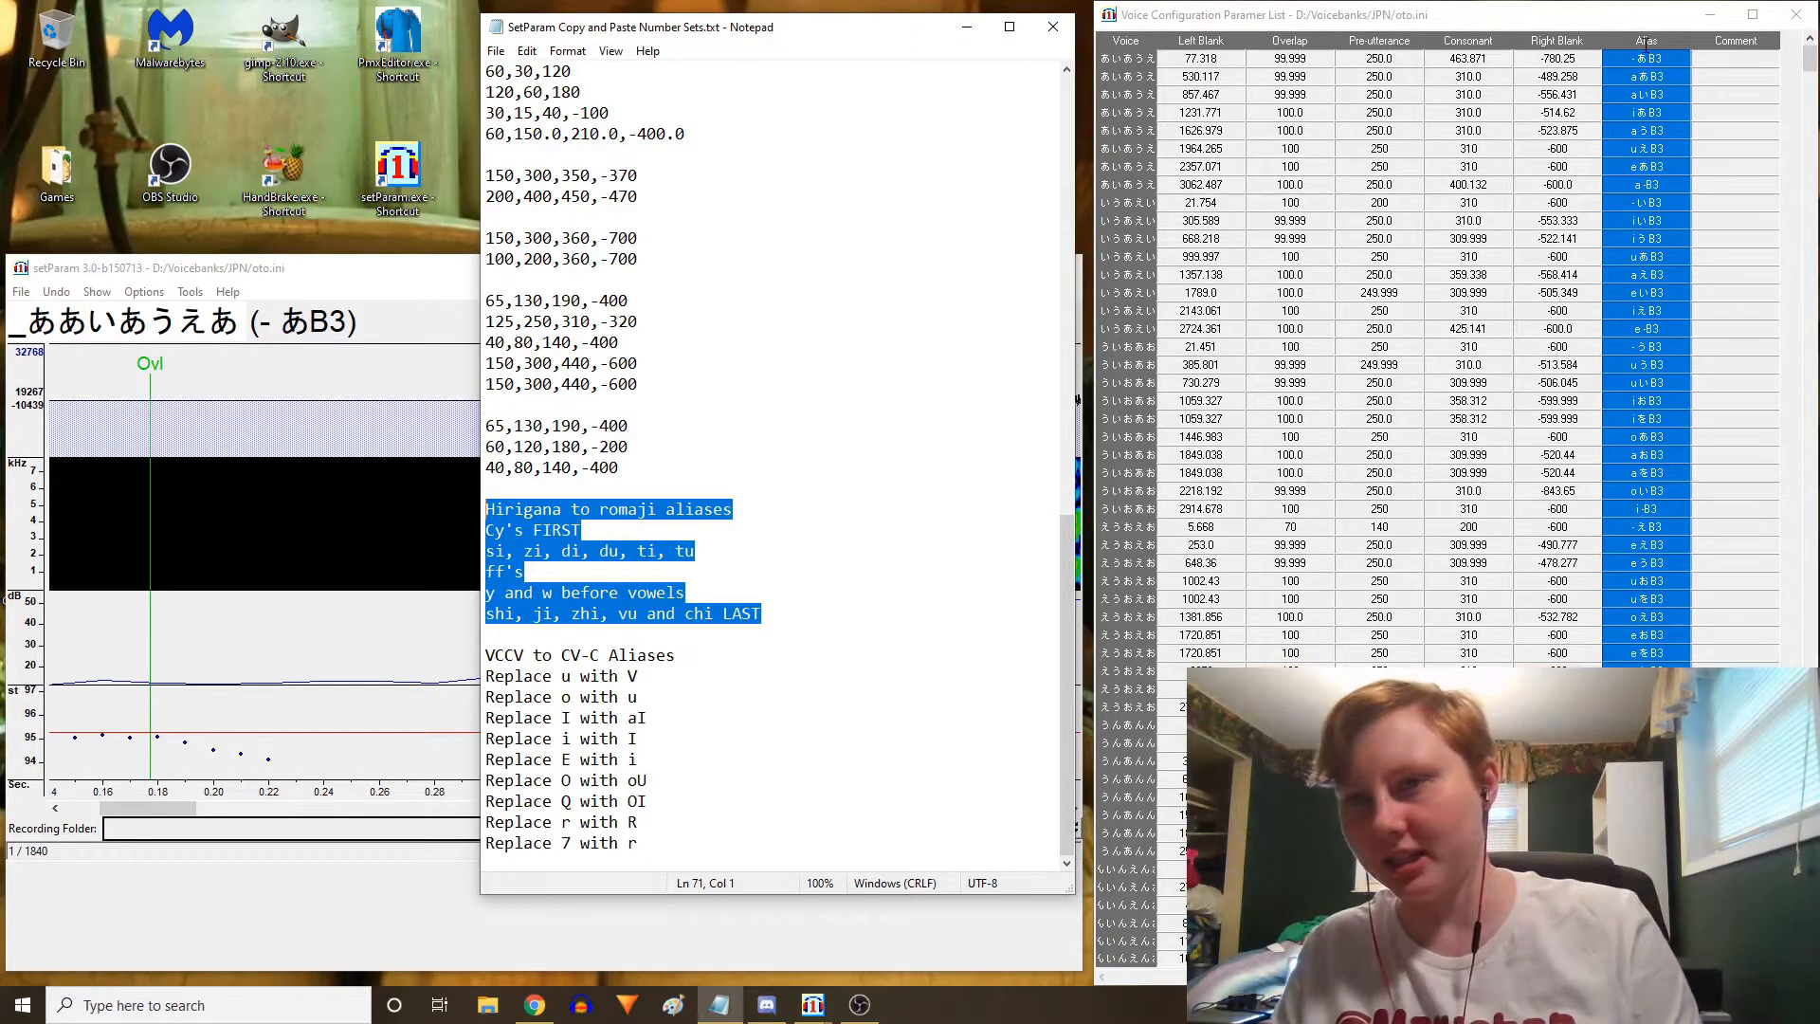
Reselect the Alias column in the parameter list and copy it
{"action": "left_click", "coordinate": [1648, 40]}
{"action": "left_click", "coordinate": [1558, 76]}
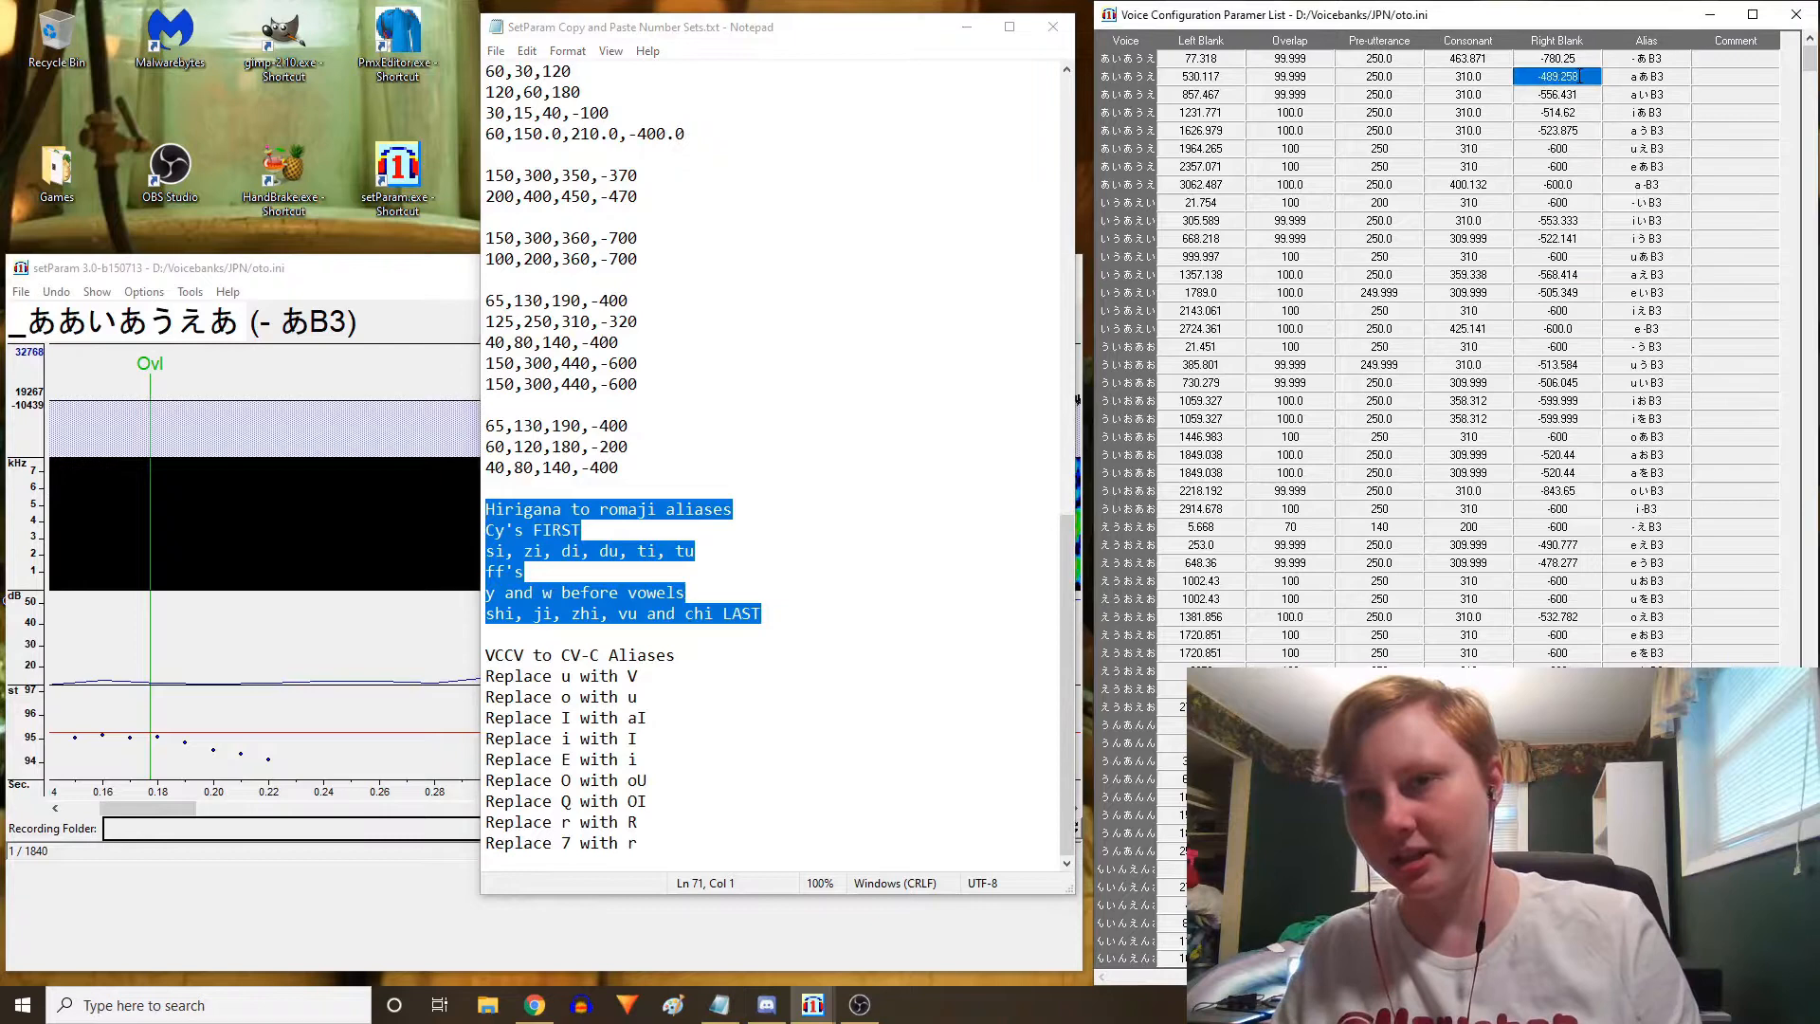
{"action": "left_click", "coordinate": [1643, 43]}
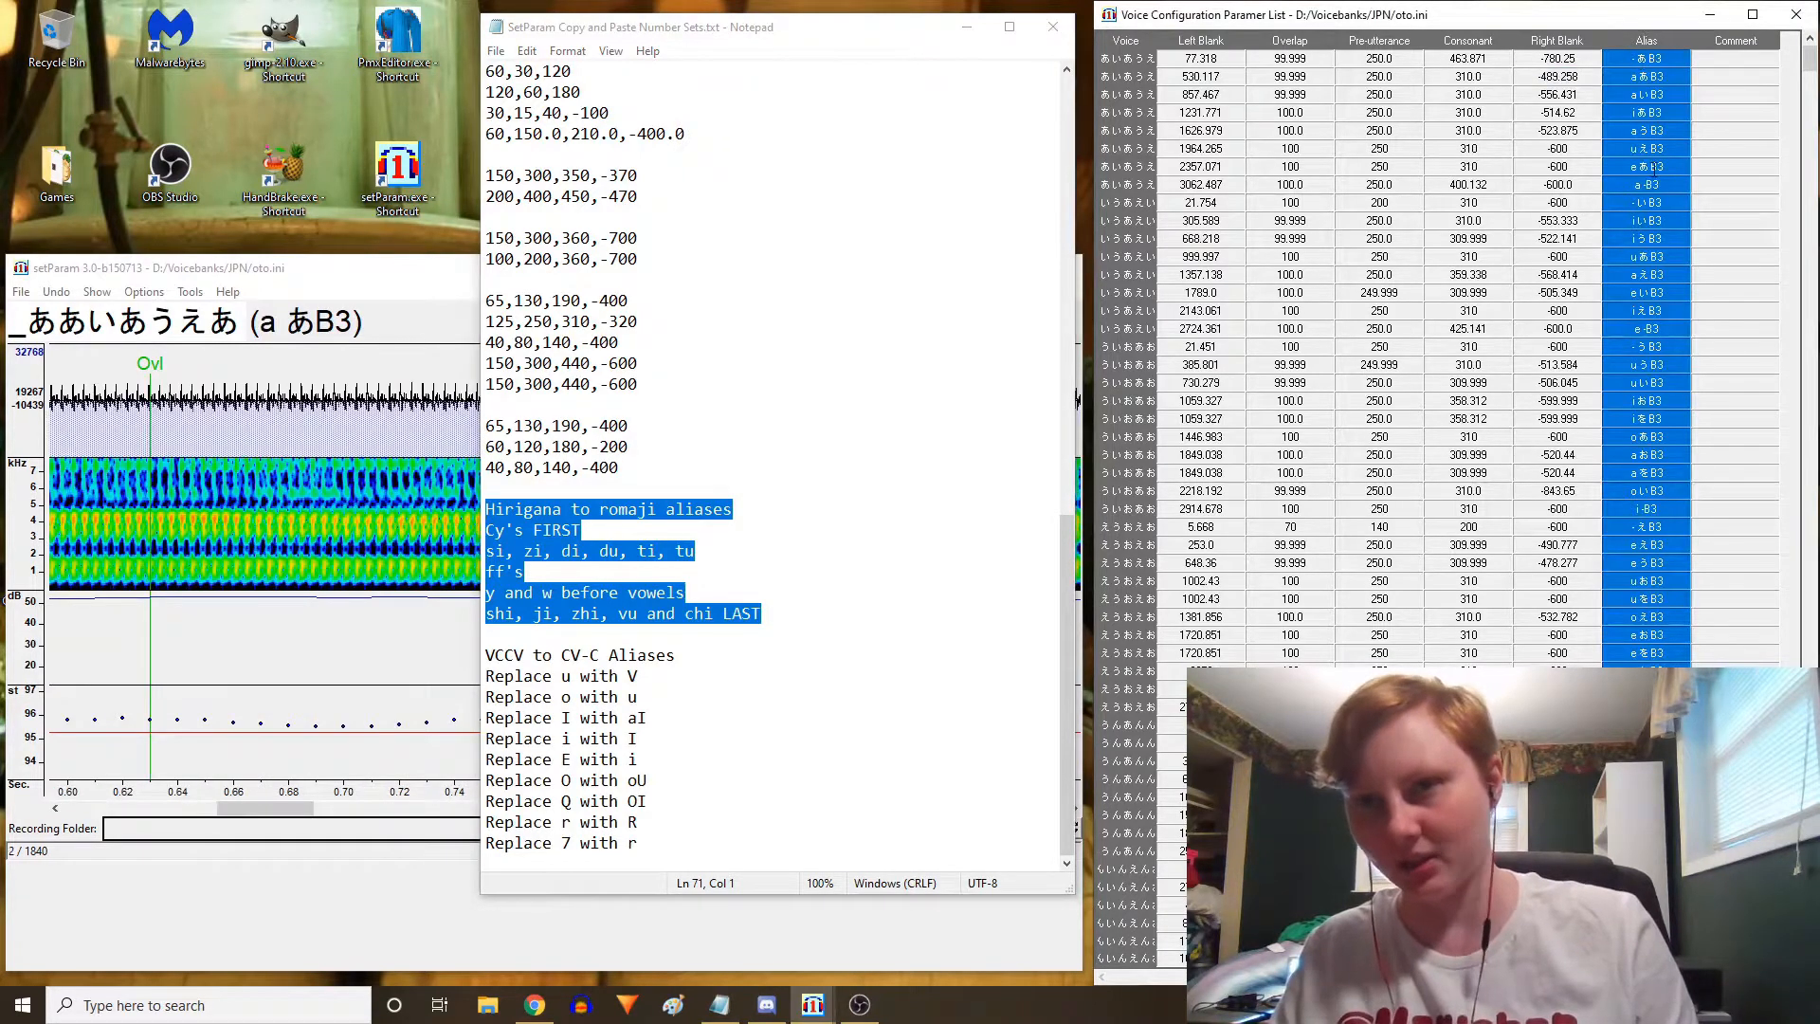
{"action": "right_click", "coordinate": [1612, 161]}
{"action": "left_click", "coordinate": [1609, 189]}
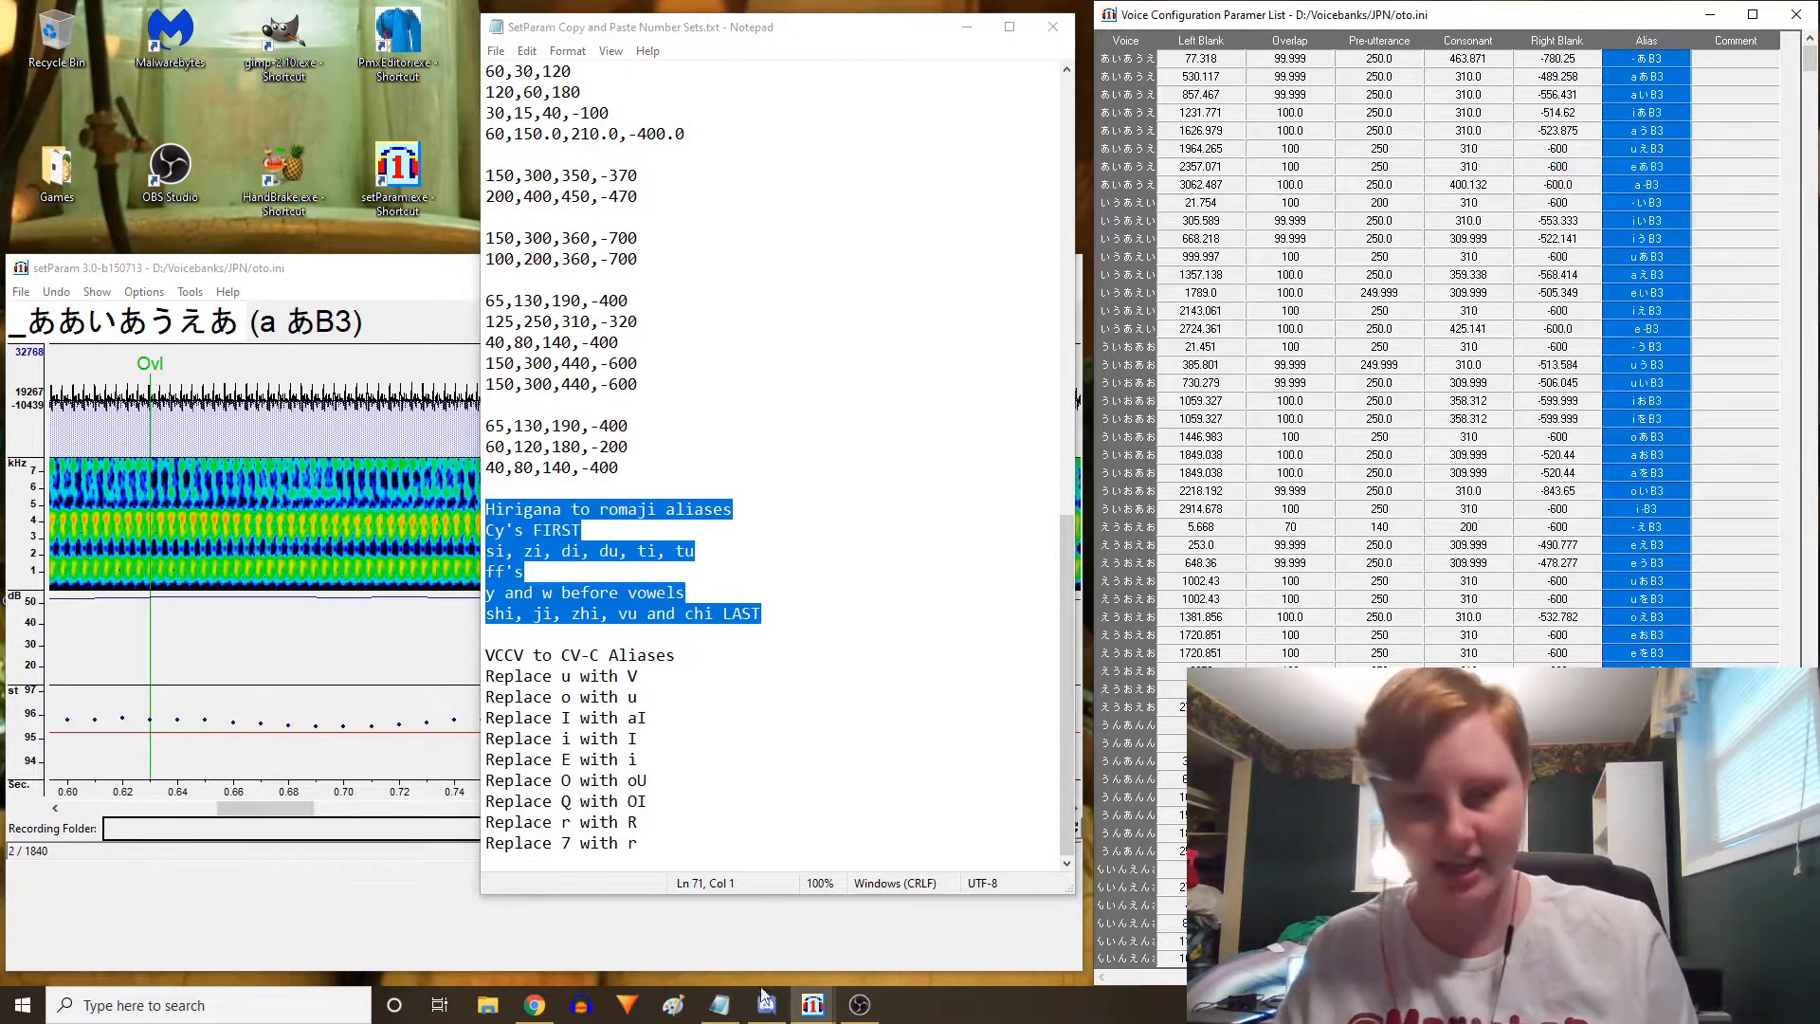
Switch to the Sandbox spreadsheet and paste the aliases into column A starting at A1
{"action": "left_click", "coordinate": [534, 1005]}
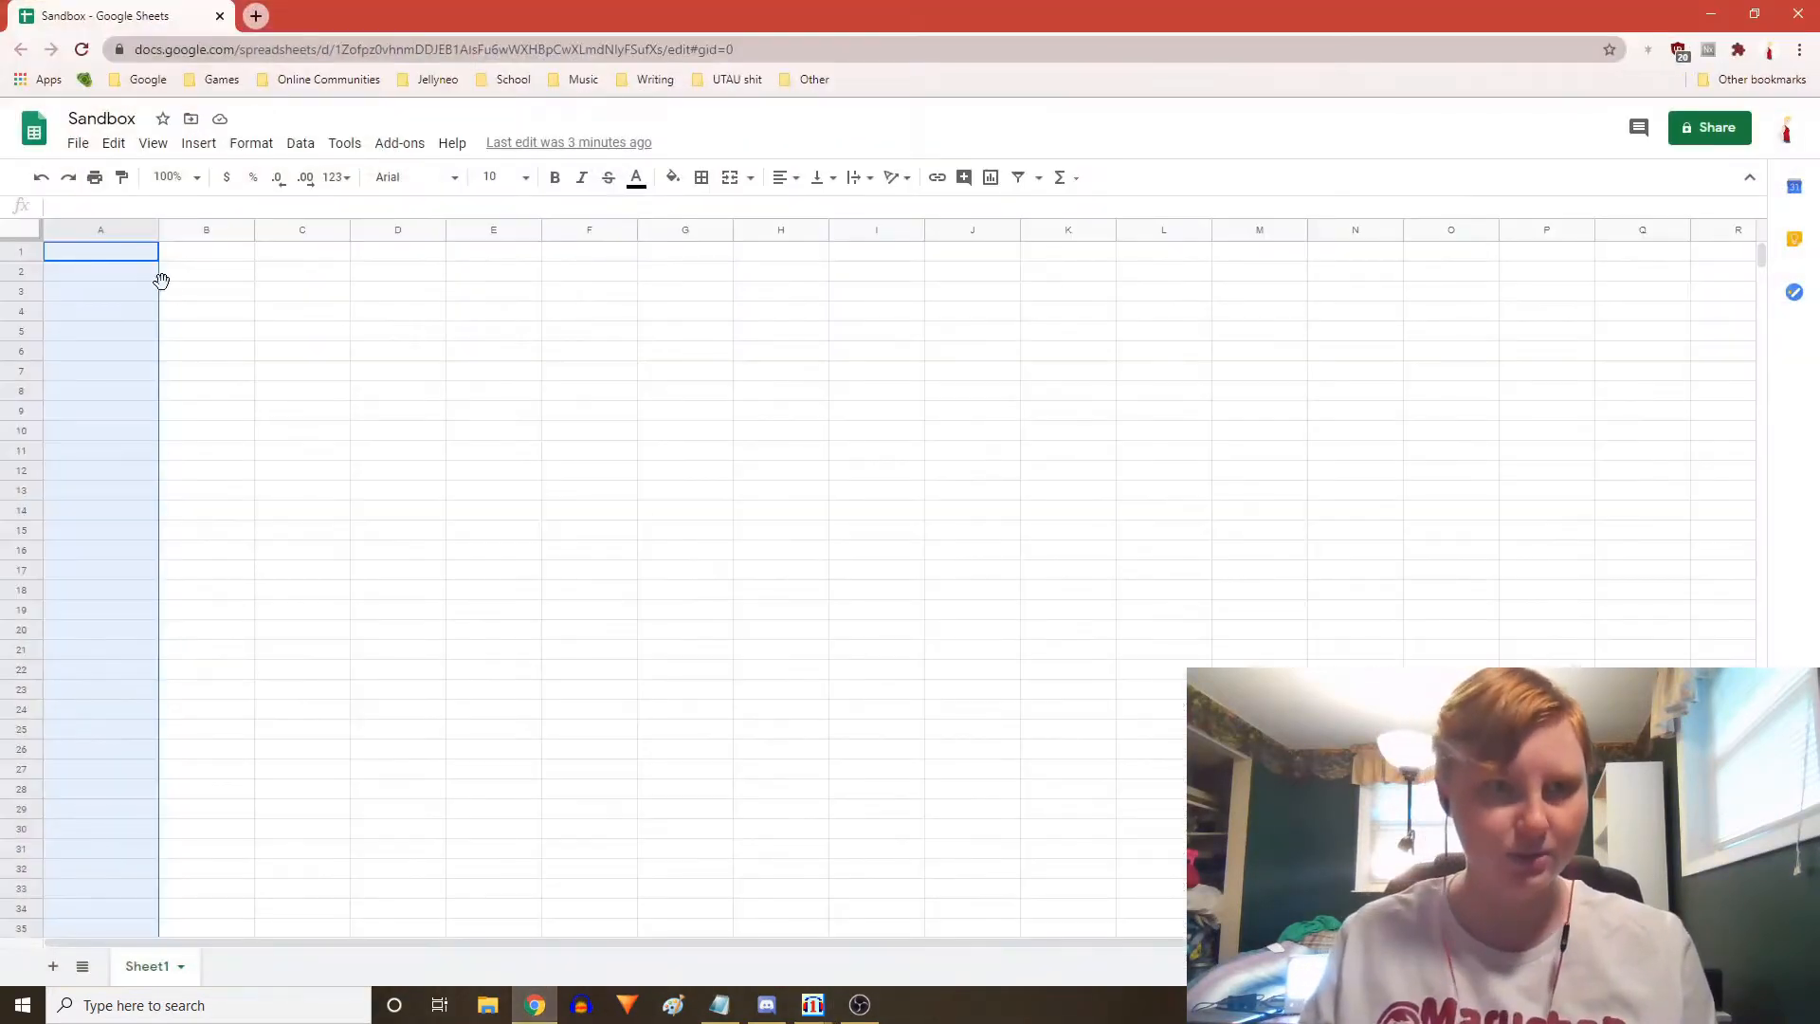
{"action": "left_click", "coordinate": [109, 258]}
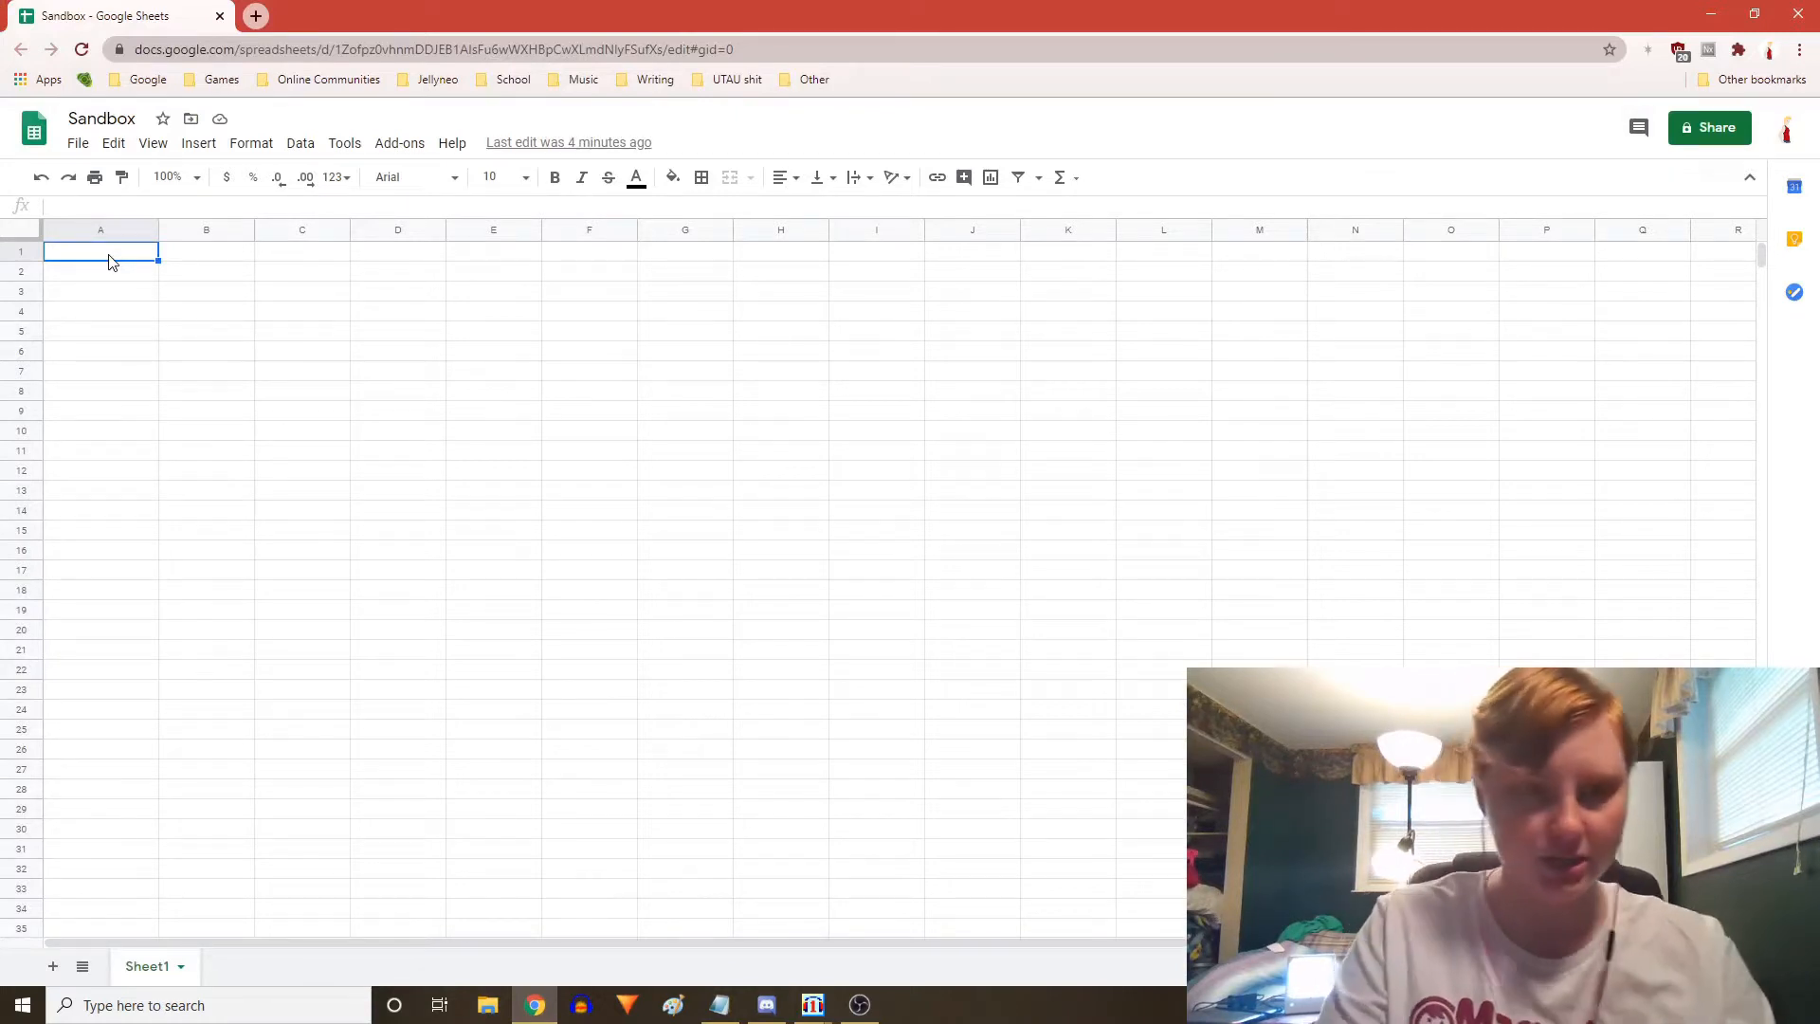
{"action": "key", "text": "ctrl+v"}
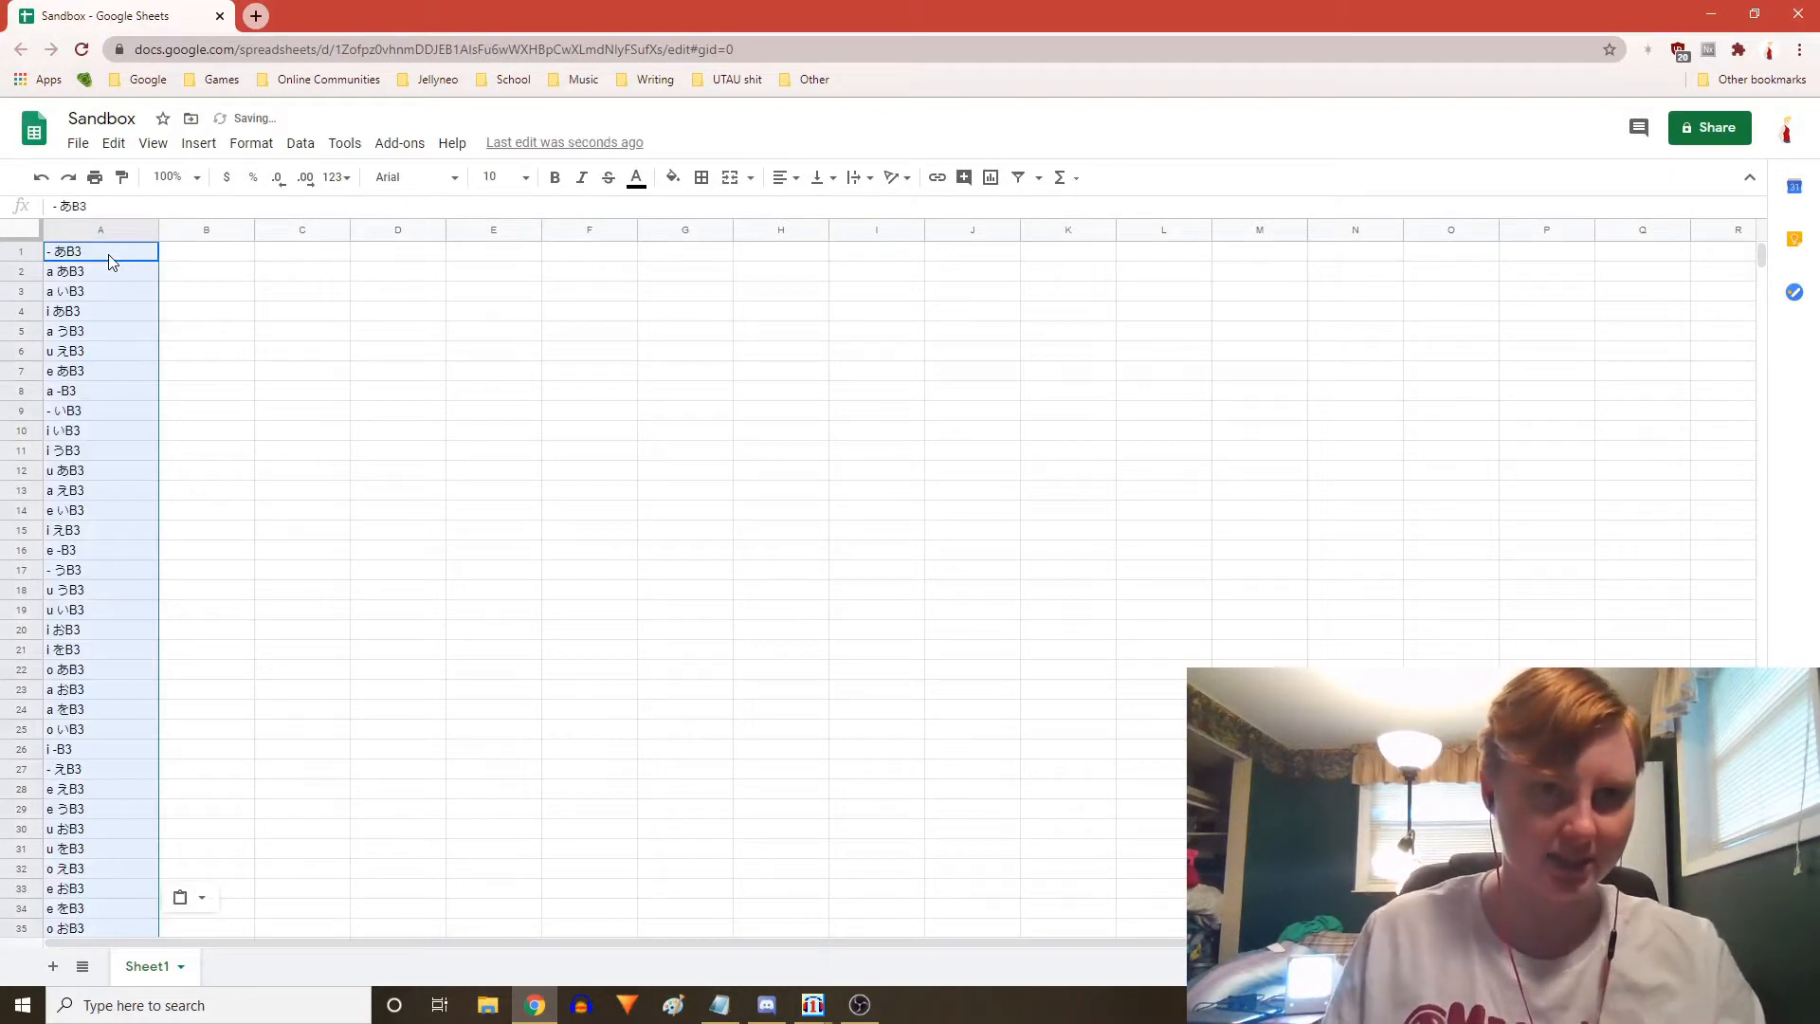
Open Find and replace and scroll through the pasted aliases in column A
{"action": "key", "text": "ctrl+h"}
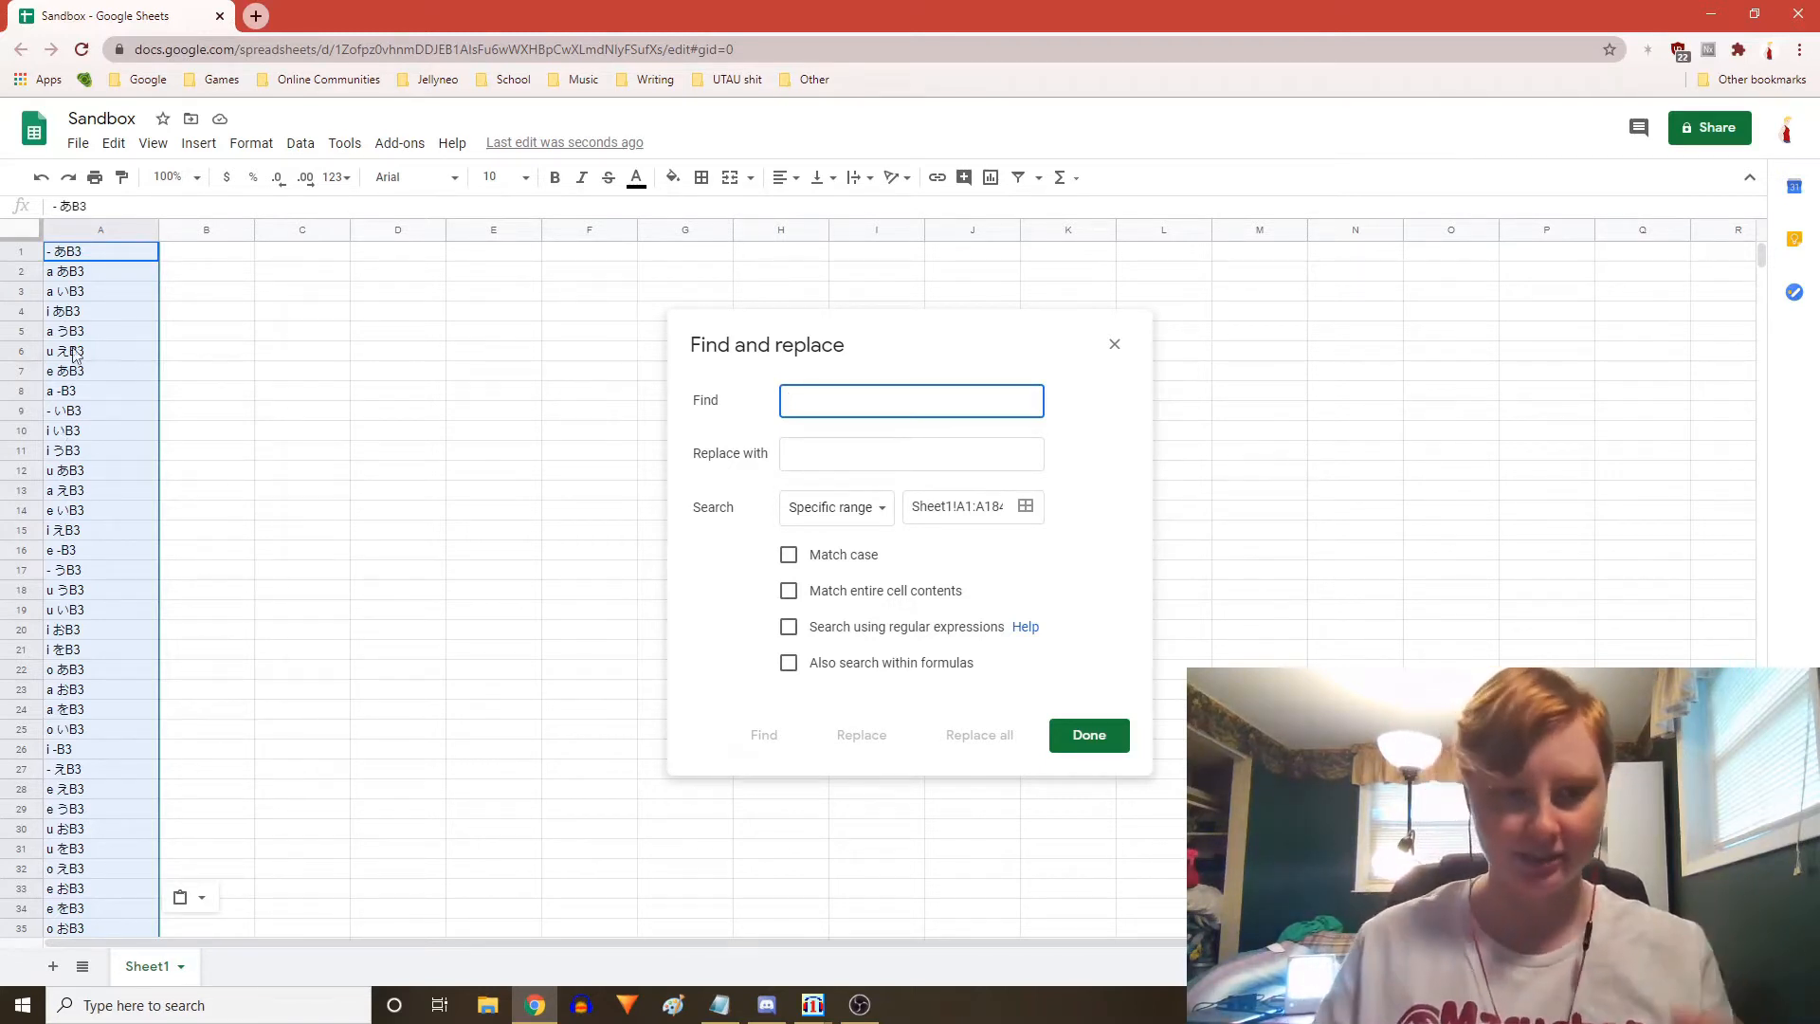
{"action": "scroll", "coordinate": [212, 670], "scroll_direction": "down", "scroll_amount": 11}
{"action": "scroll", "coordinate": [230, 679], "scroll_direction": "down", "scroll_amount": 10}
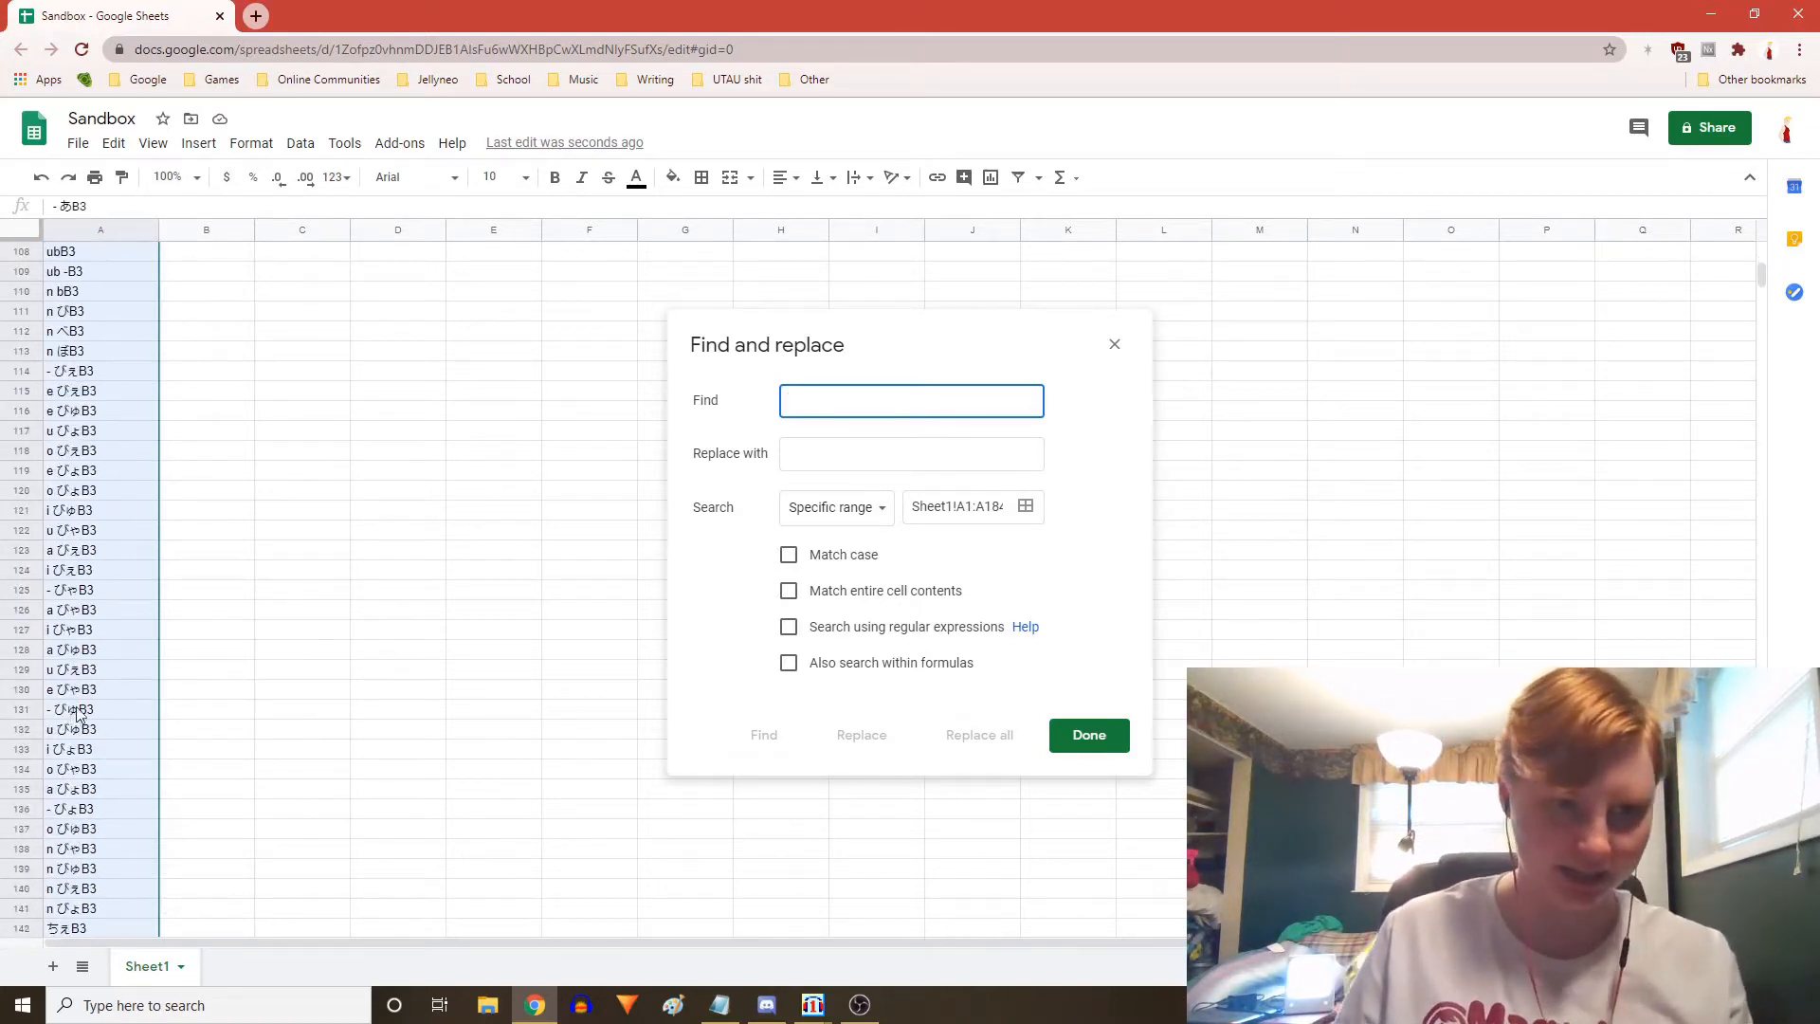
{"action": "left_click", "coordinate": [74, 717]}
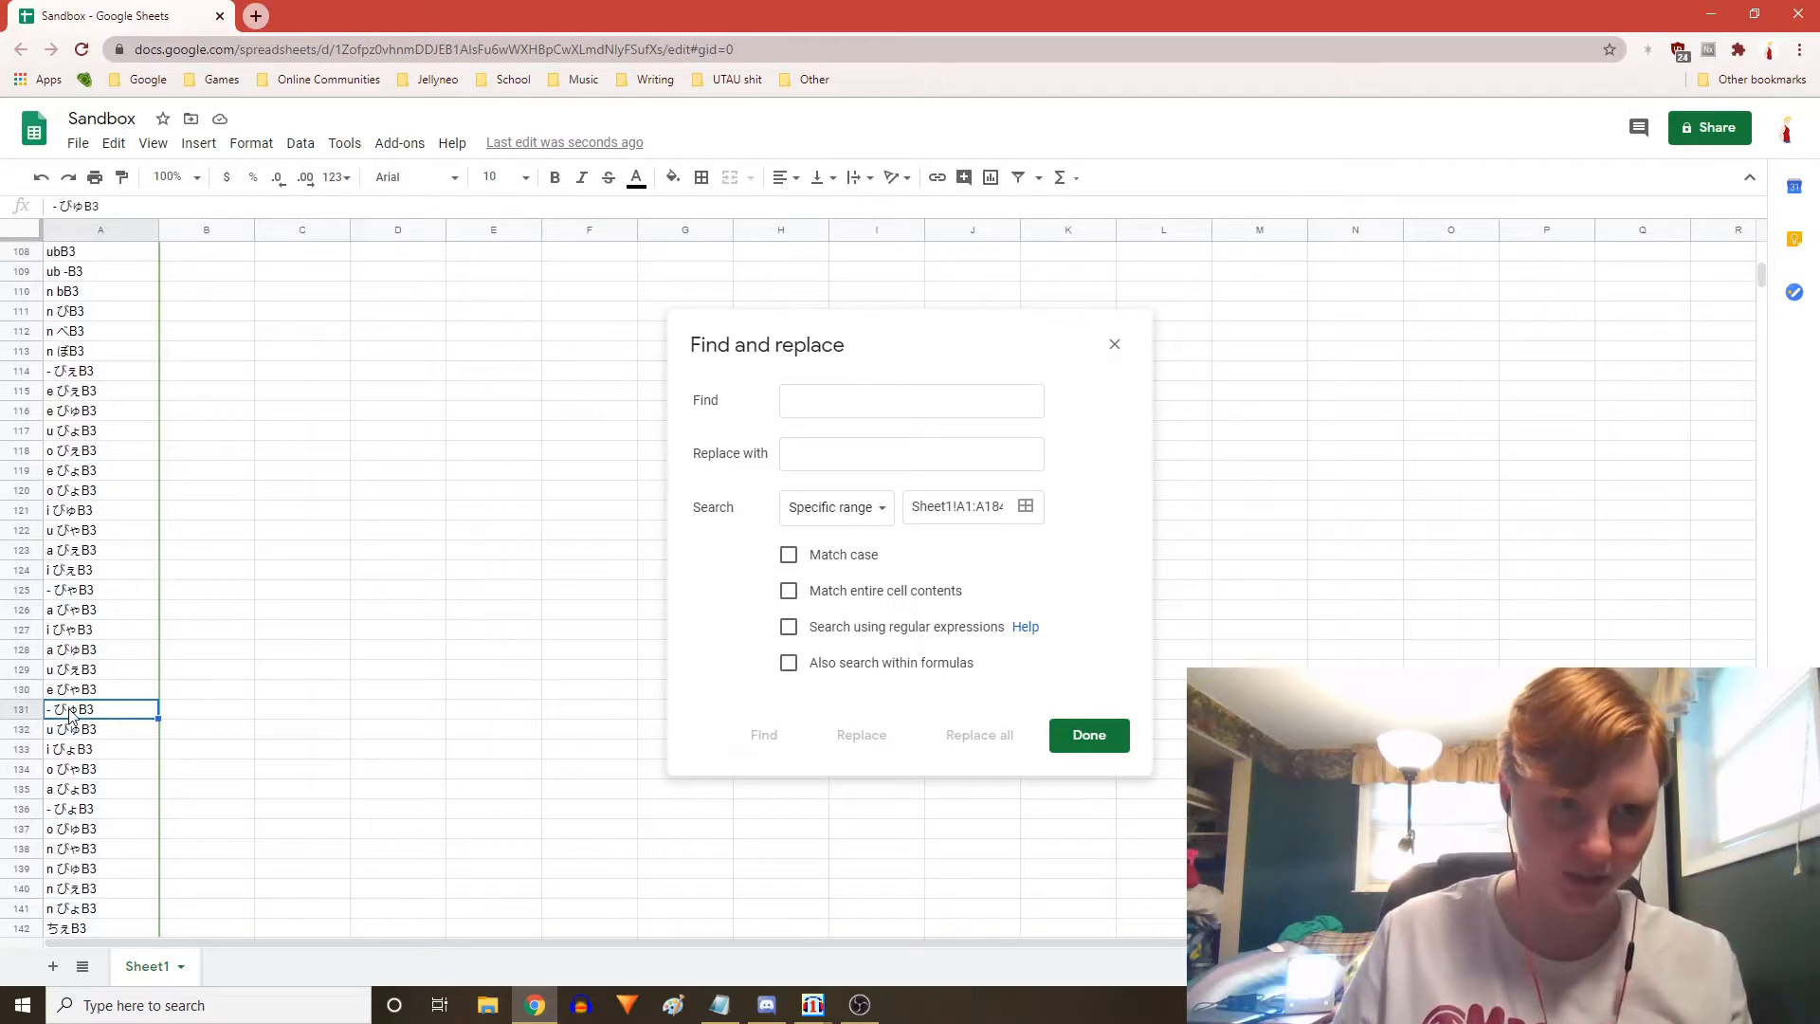
{"action": "scroll", "coordinate": [187, 545], "scroll_direction": "up", "scroll_amount": 20}
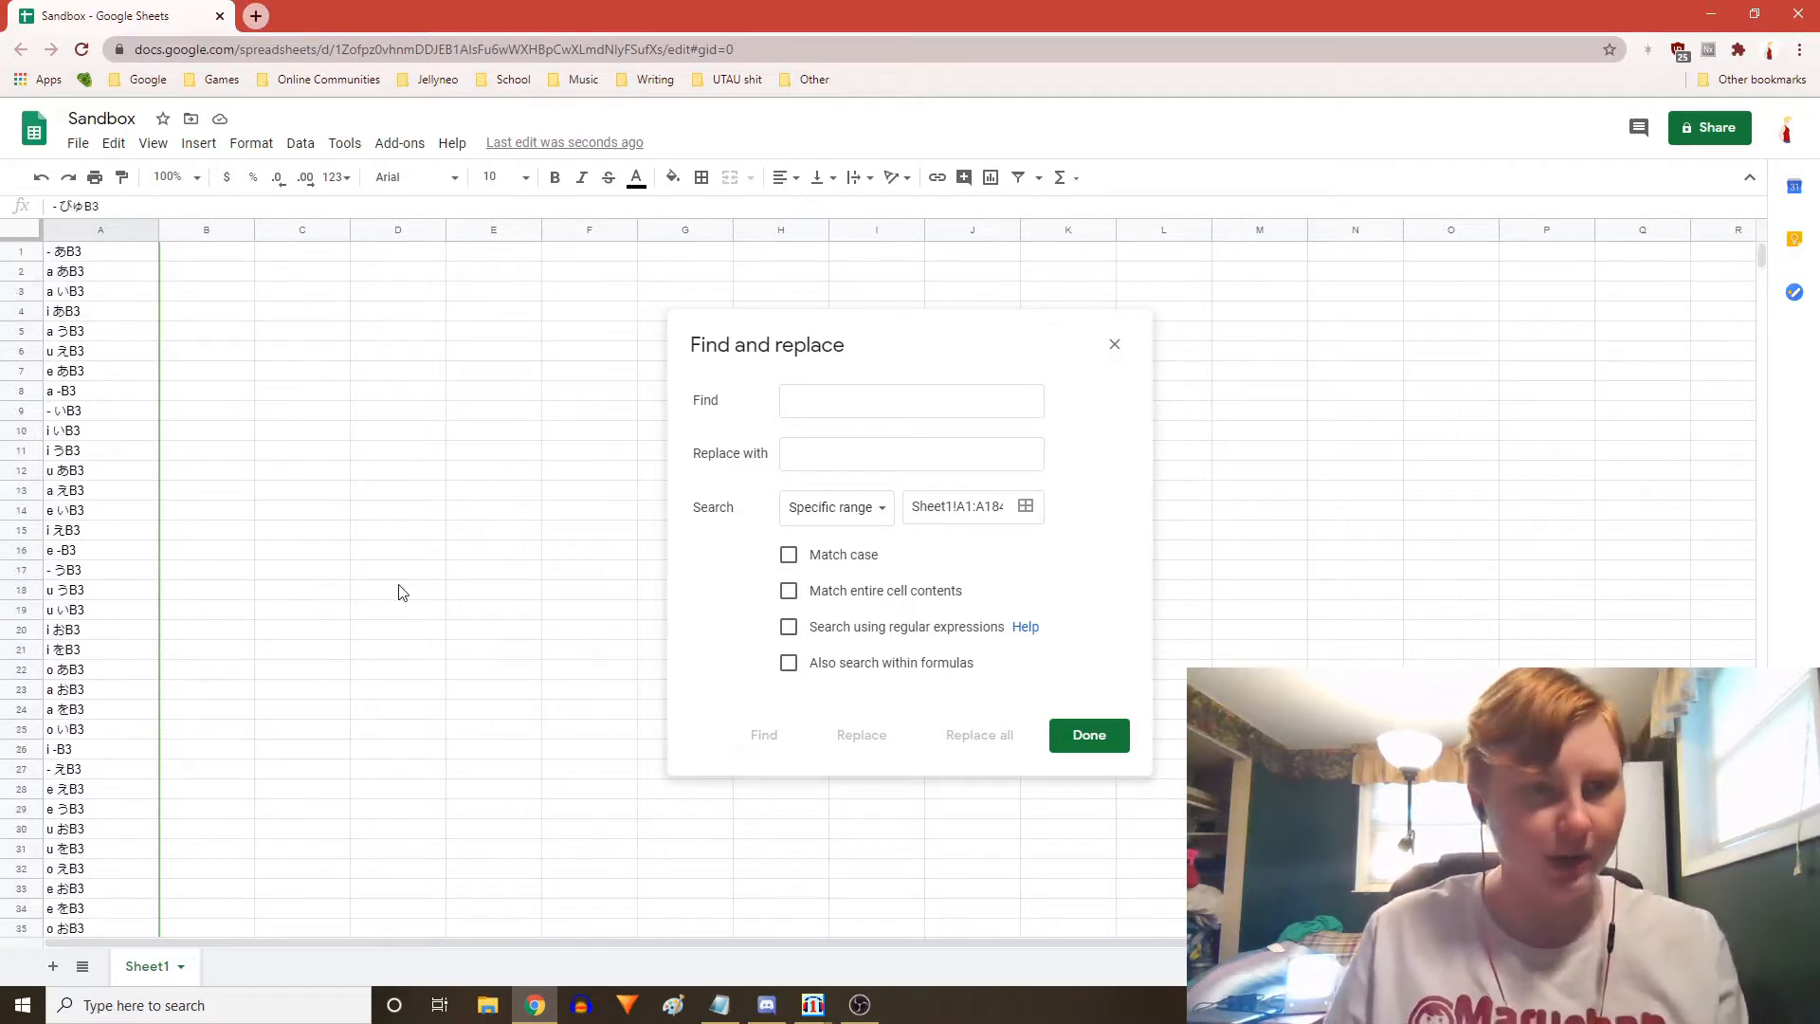
Glance at the notes file and scroll the aliases down to the ぴゃ rows
{"action": "mouse_move", "coordinate": [722, 1010]}
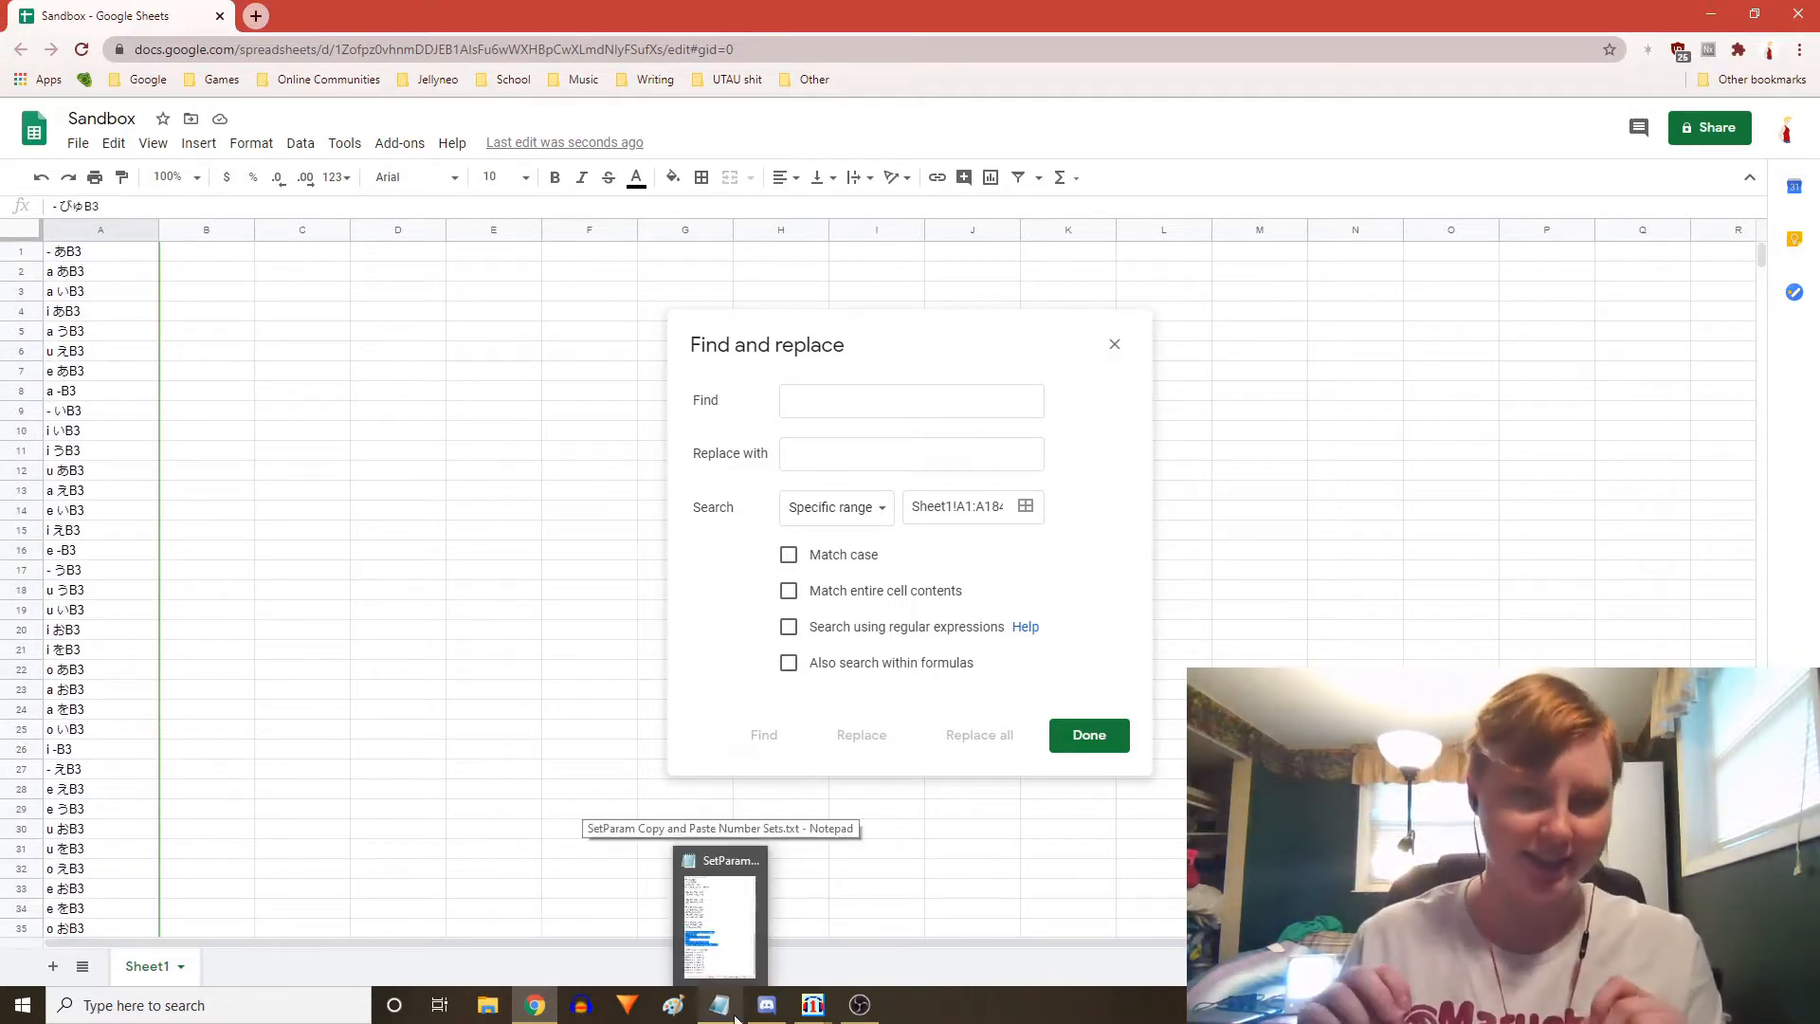
{"action": "left_click", "coordinate": [736, 1018]}
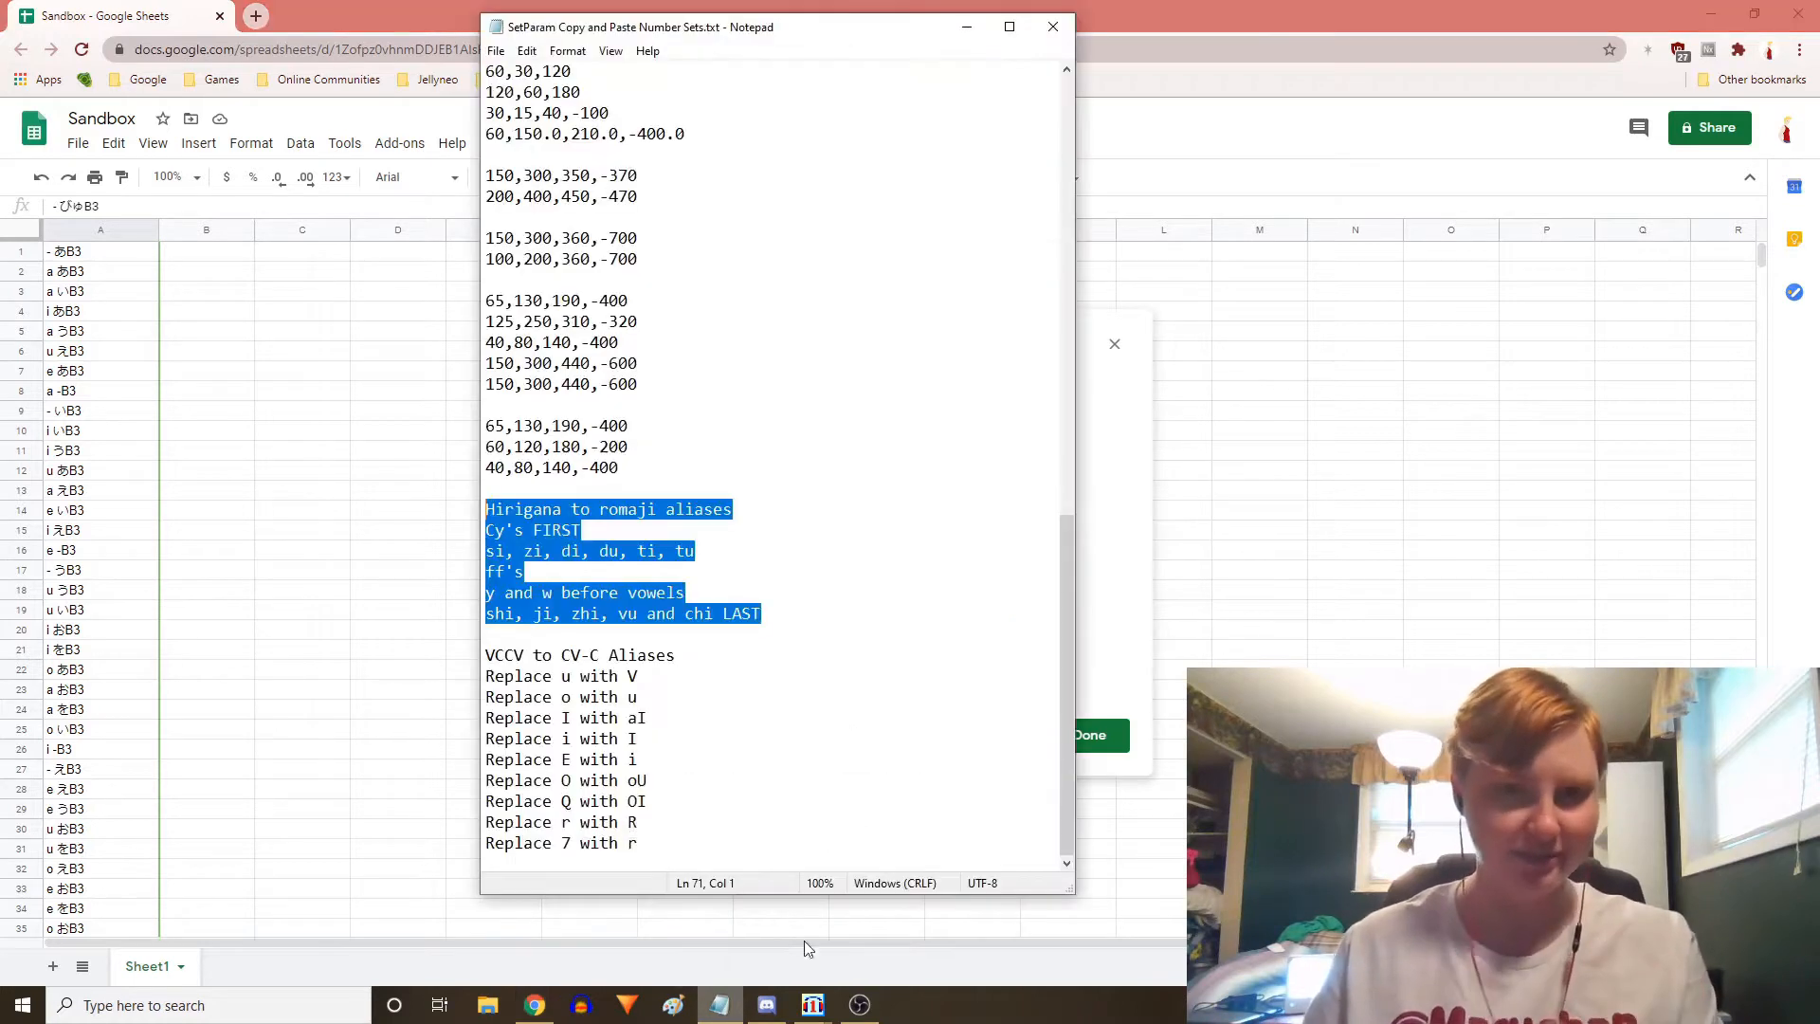
{"action": "left_click", "coordinate": [420, 17]}
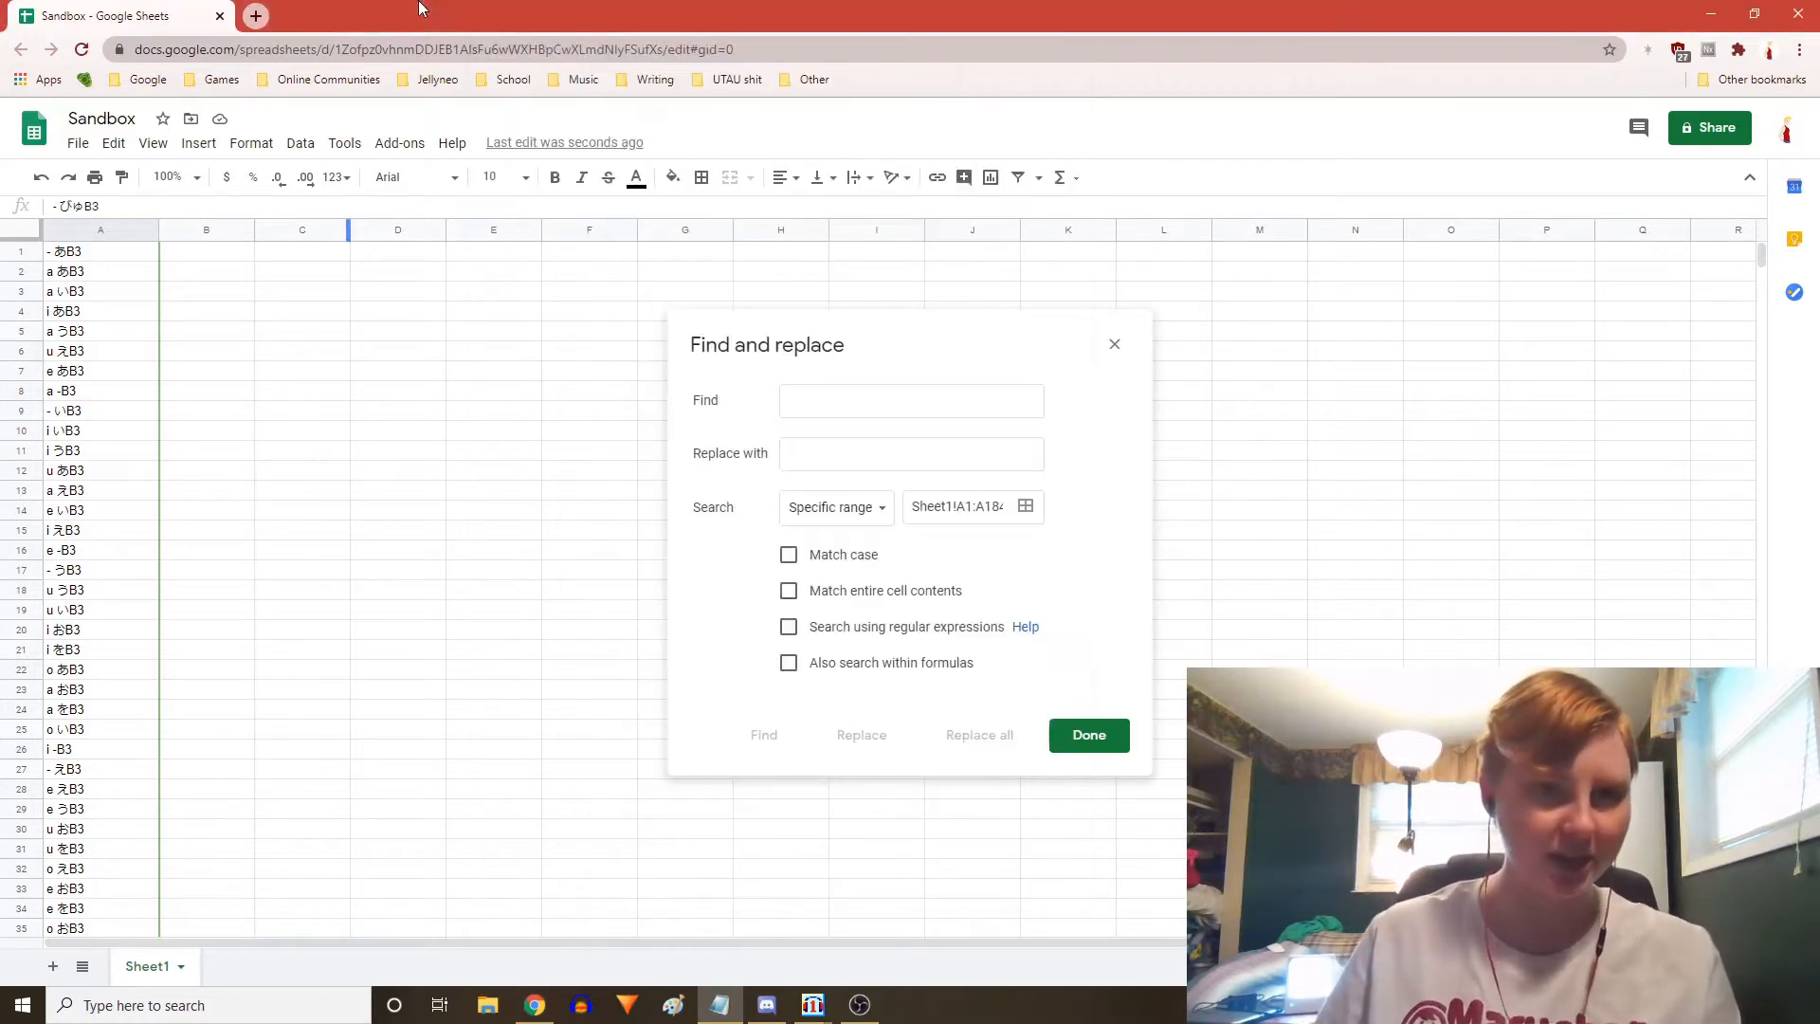
{"action": "scroll", "coordinate": [429, 626], "scroll_direction": "down", "scroll_amount": 2}
{"action": "scroll", "coordinate": [429, 611], "scroll_direction": "down", "scroll_amount": 14}
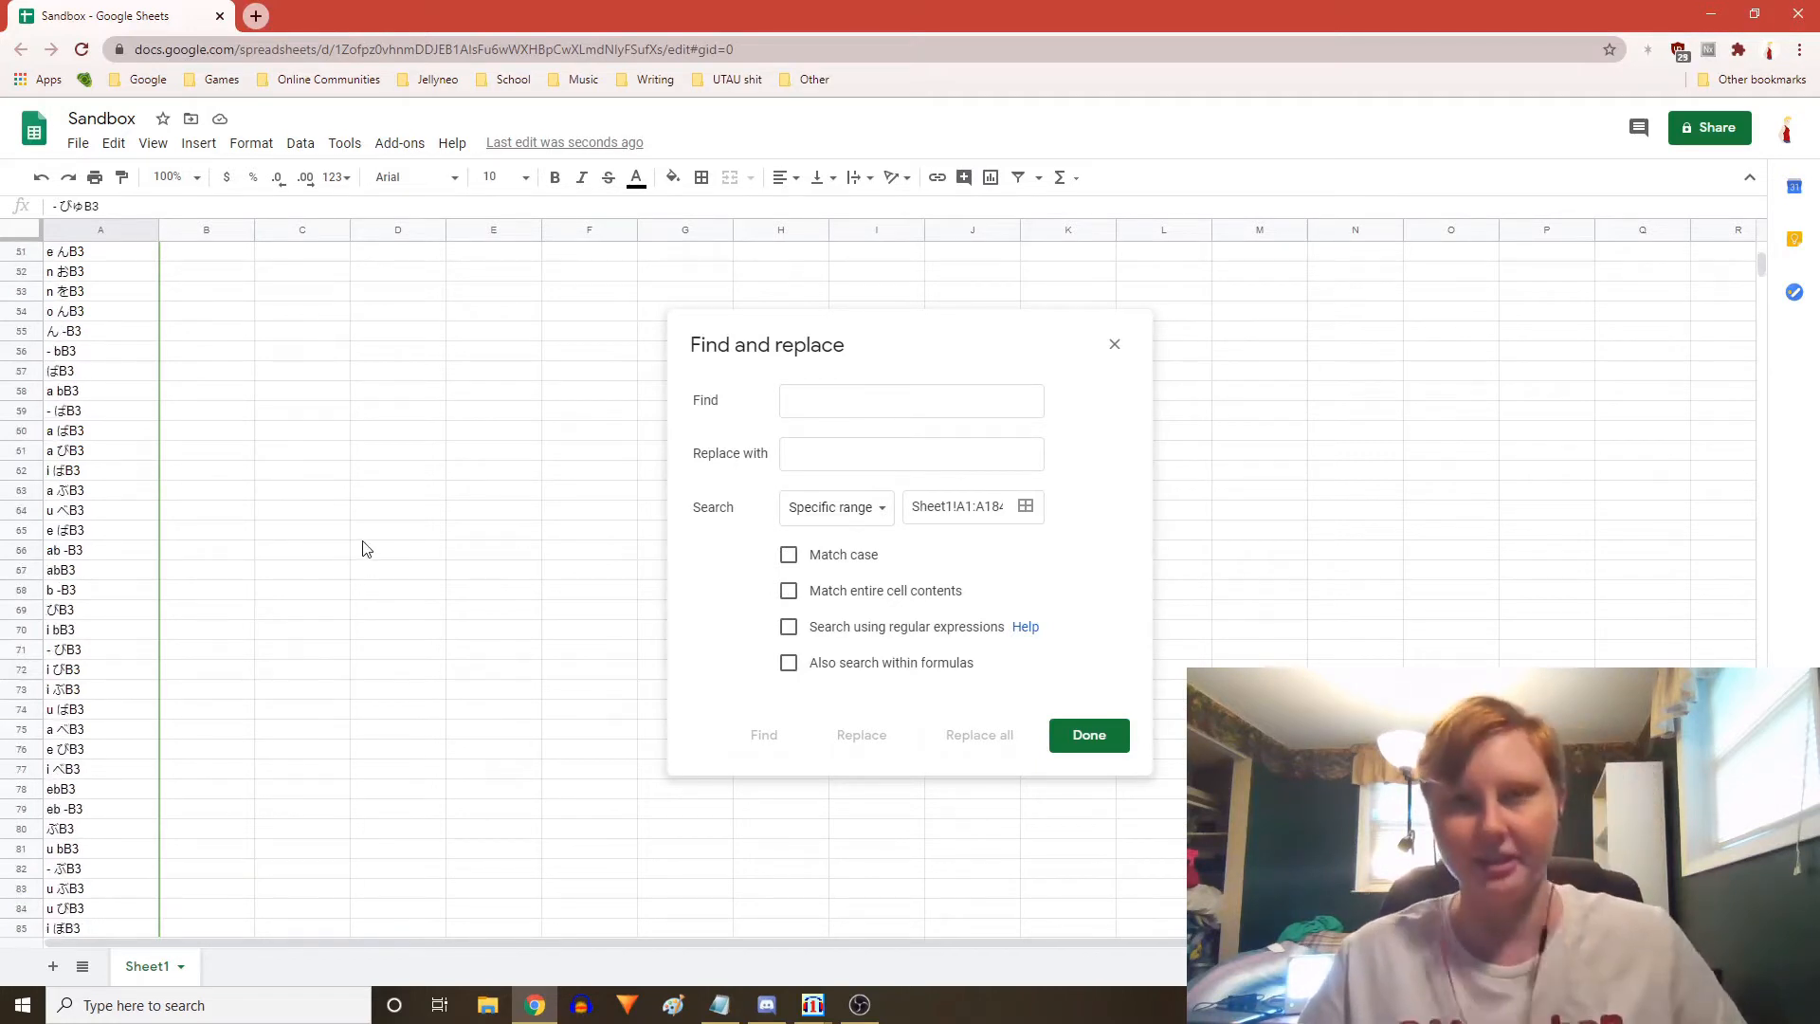
{"action": "scroll", "coordinate": [403, 441], "scroll_direction": "down", "scroll_amount": 4}
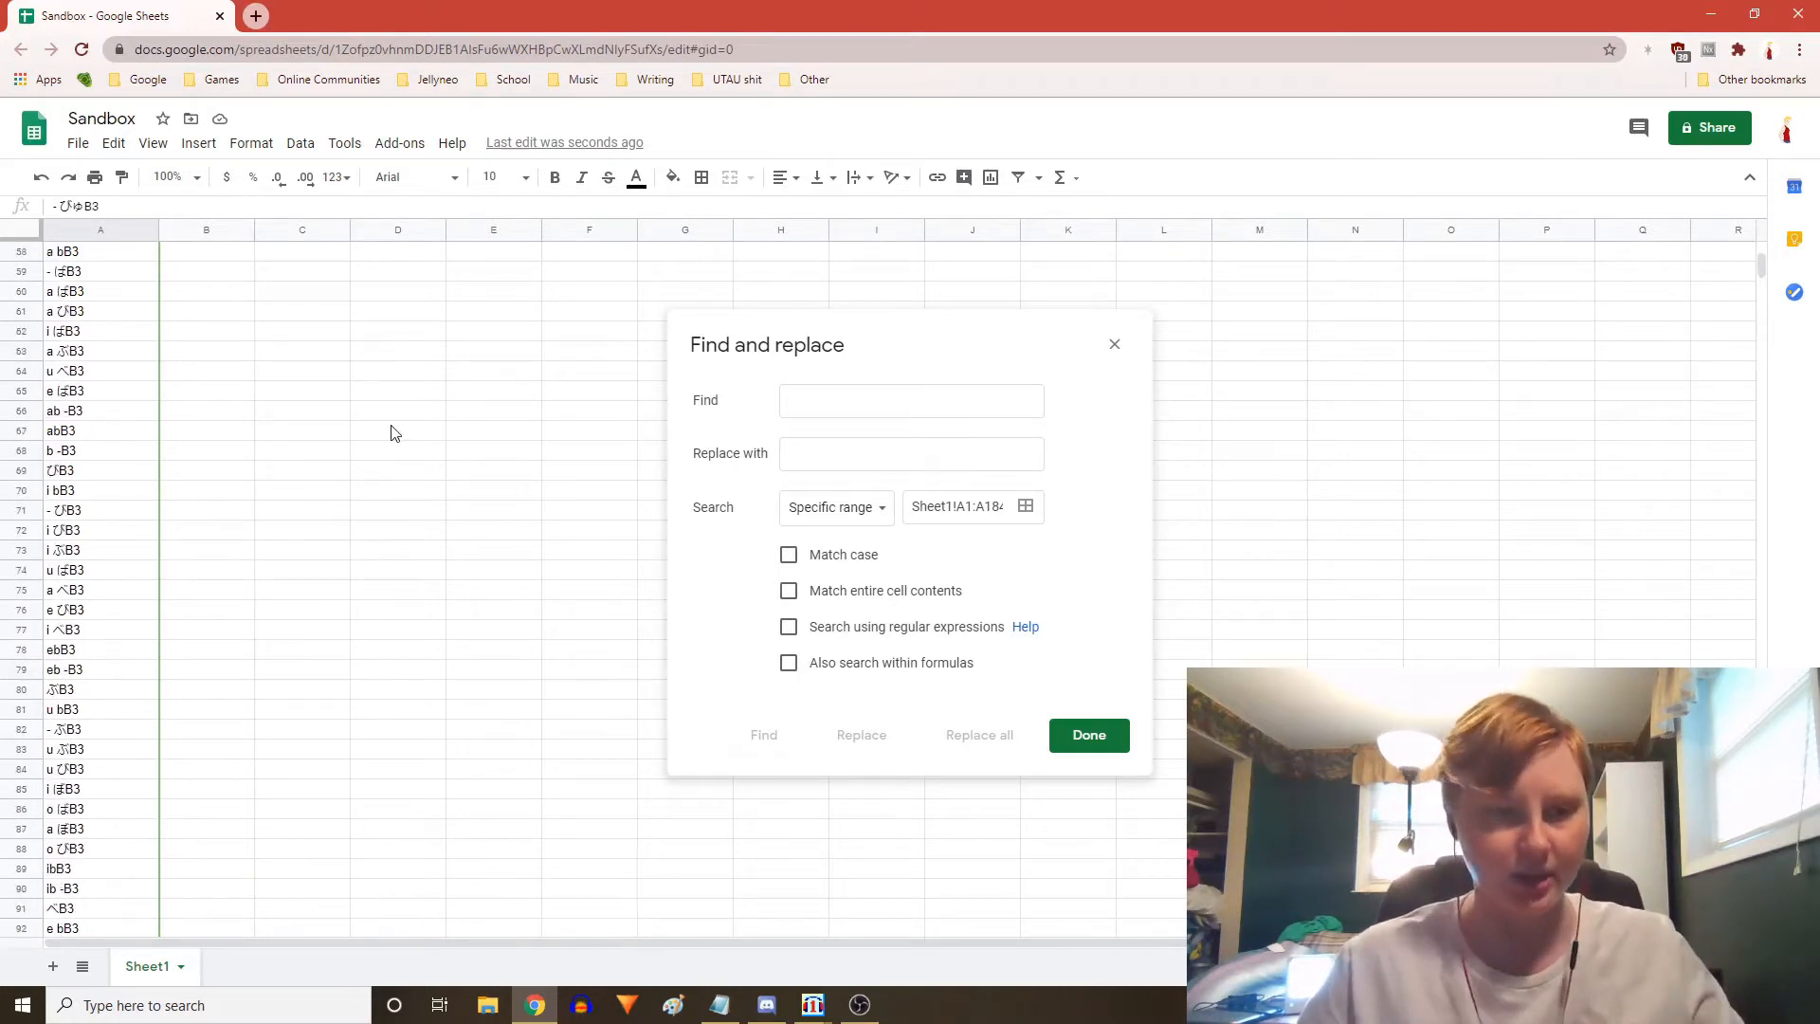
{"action": "scroll", "coordinate": [396, 517], "scroll_direction": "down", "scroll_amount": 10}
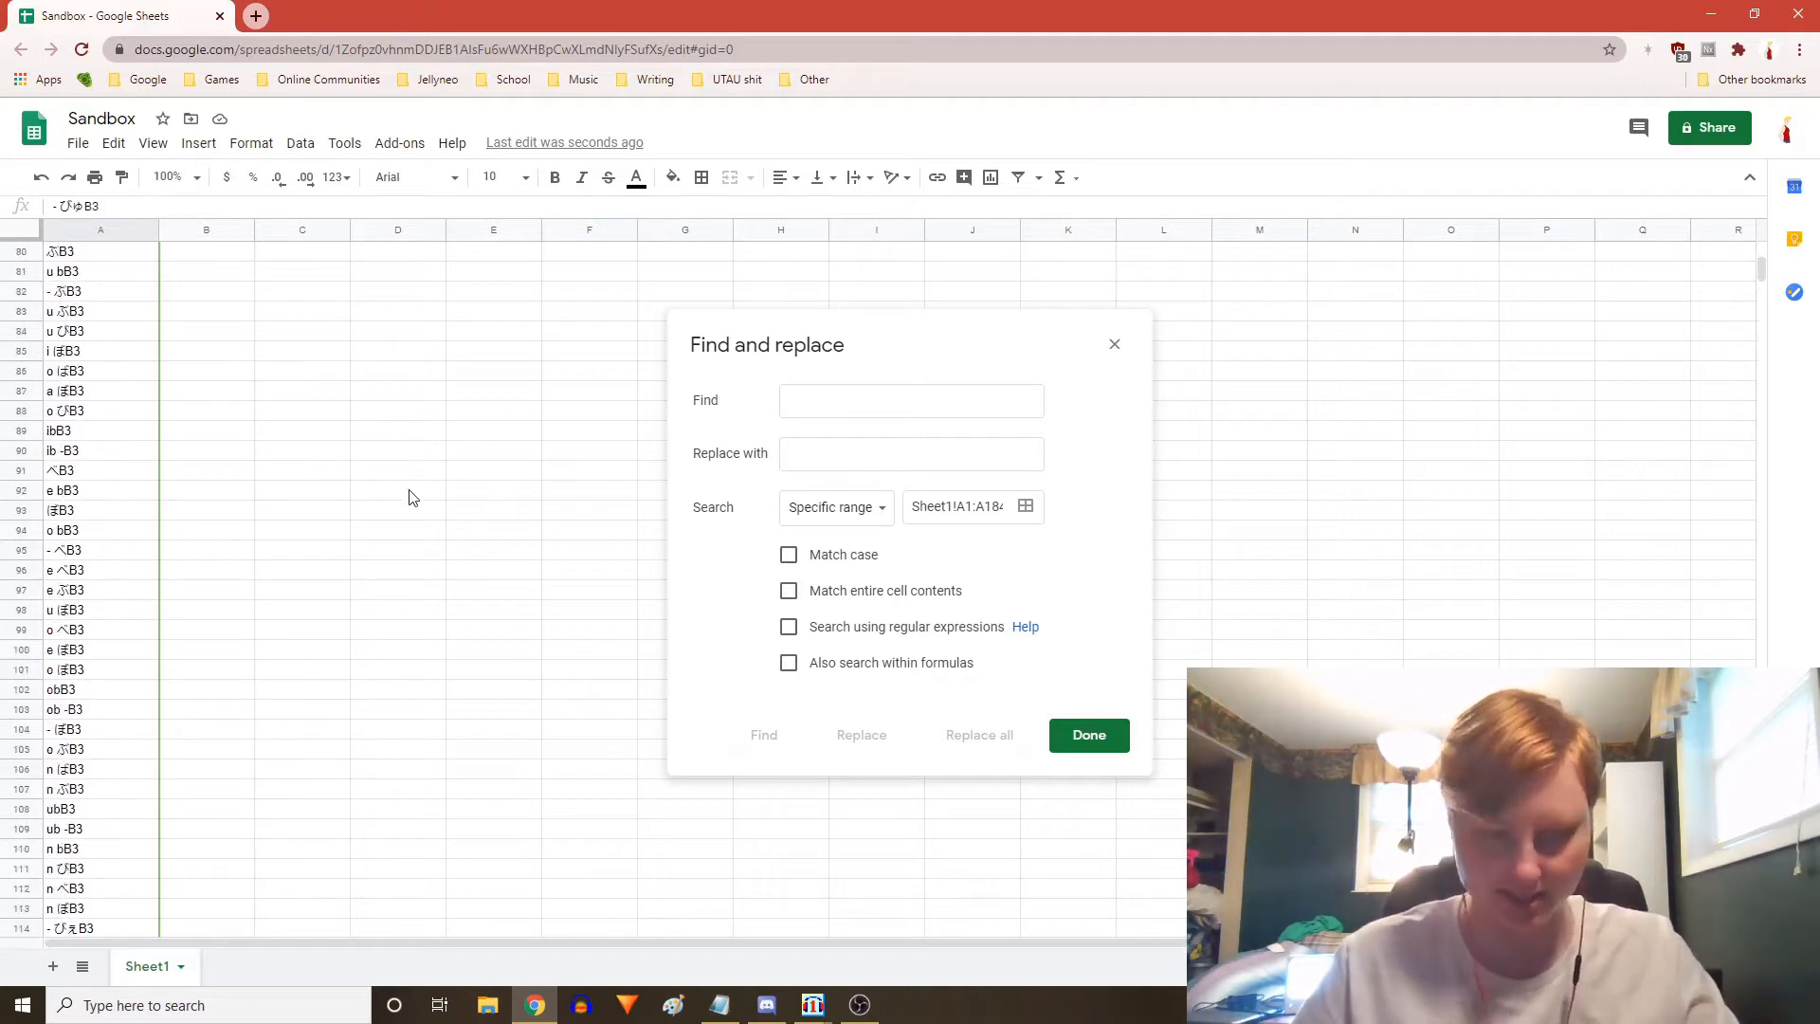
{"action": "scroll", "coordinate": [406, 379], "scroll_direction": "down", "scroll_amount": 5}
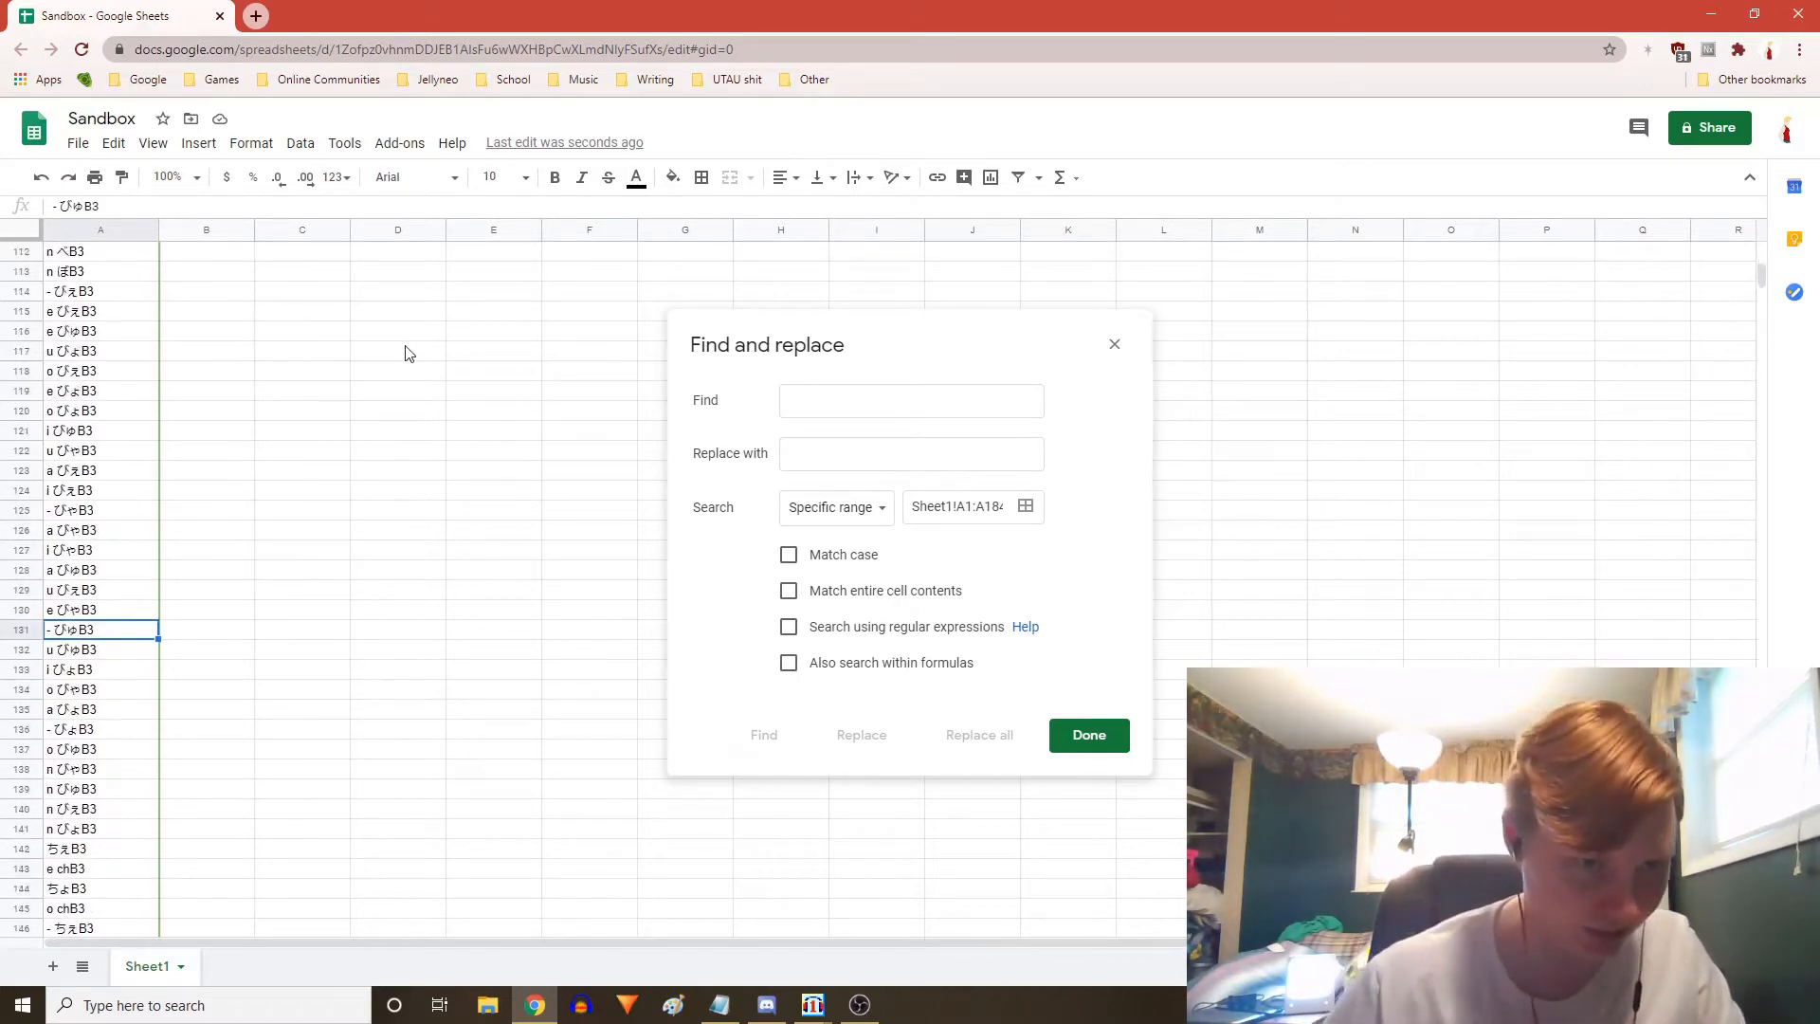
Replace all ぴゃ with bya in the alias column with Match case turned on
{"action": "left_click", "coordinate": [853, 407]}
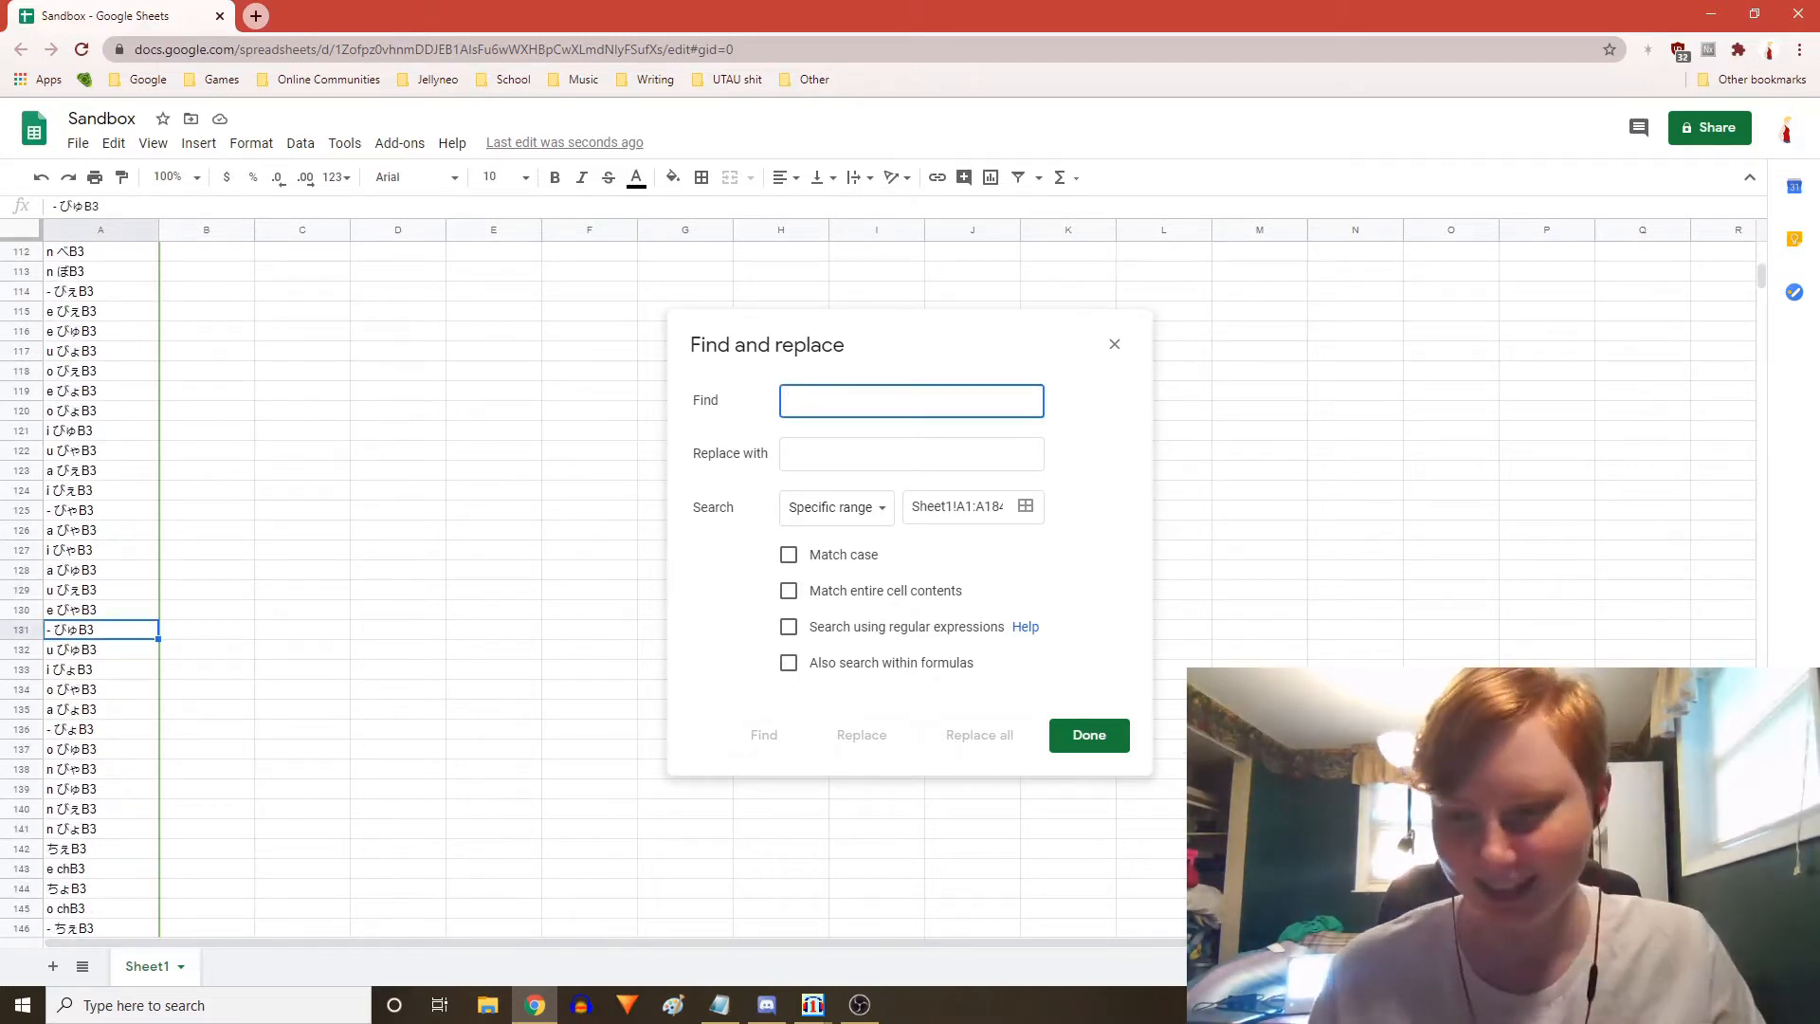
{"action": "key", "text": "alt+grave"}
{"action": "scroll", "coordinate": [259, 460], "scroll_direction": "up", "scroll_amount": 2}
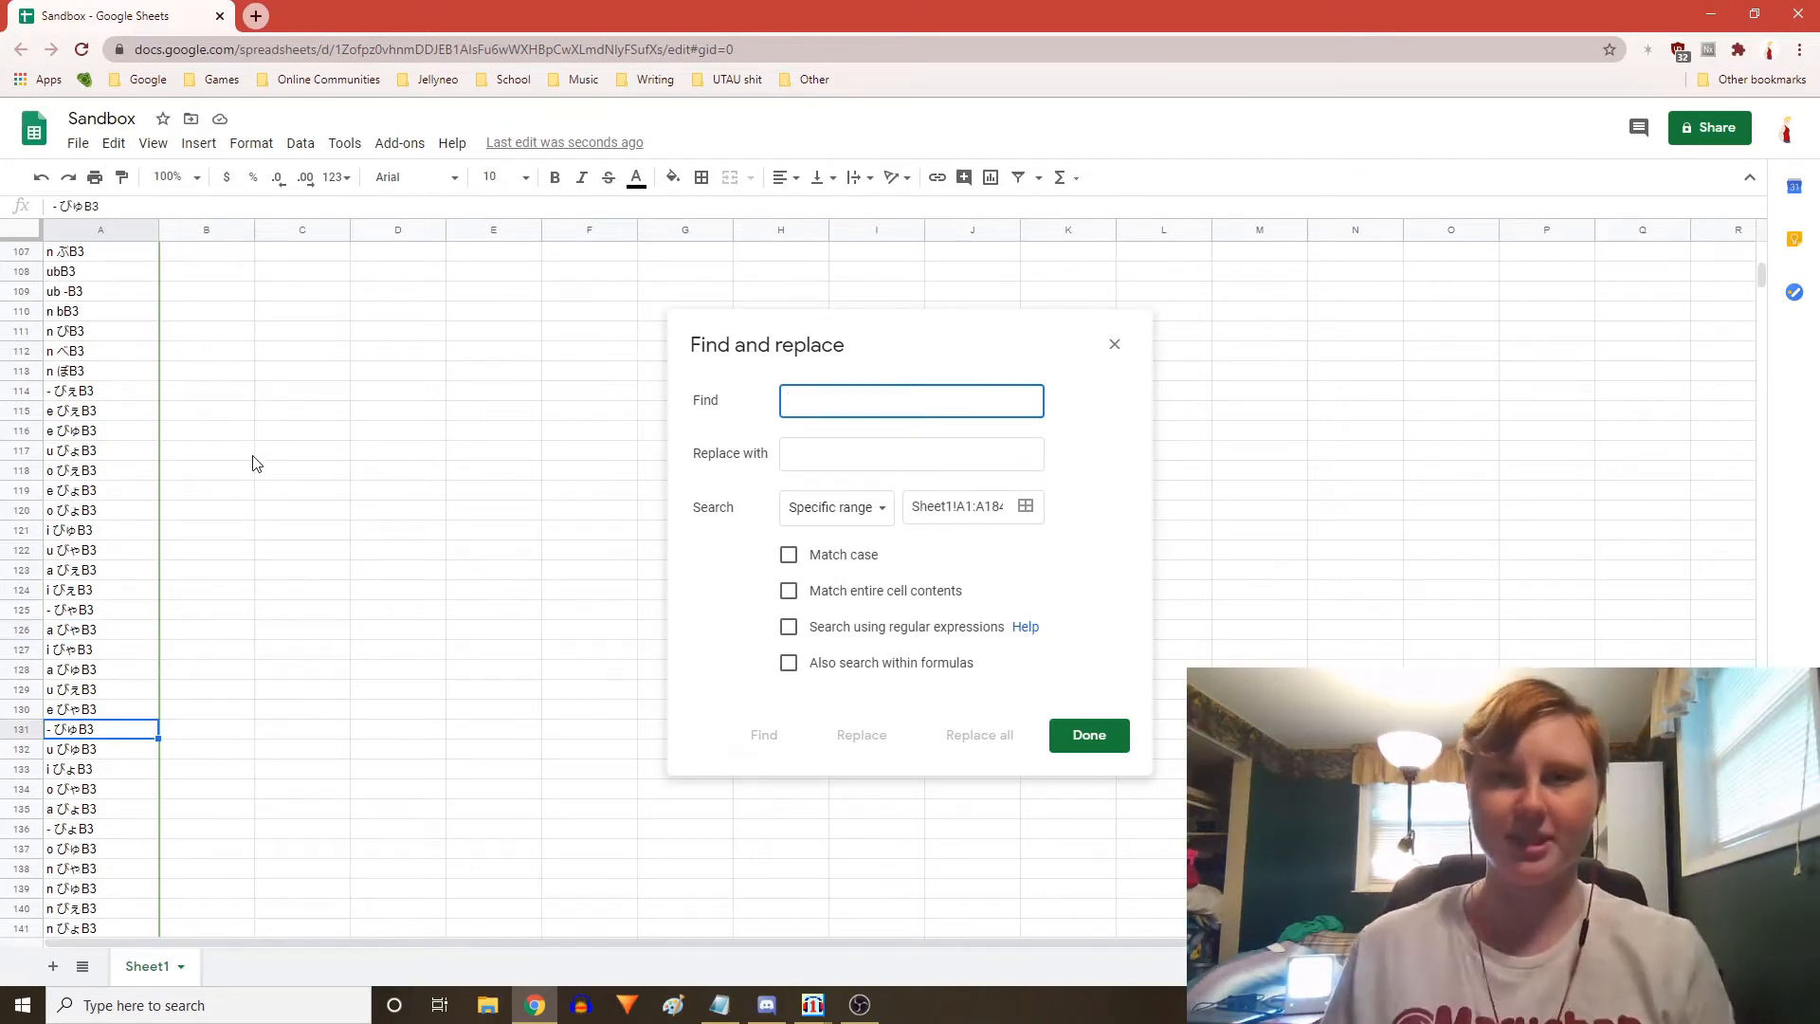
{"action": "scroll", "coordinate": [114, 407], "scroll_direction": "down", "scroll_amount": 5}
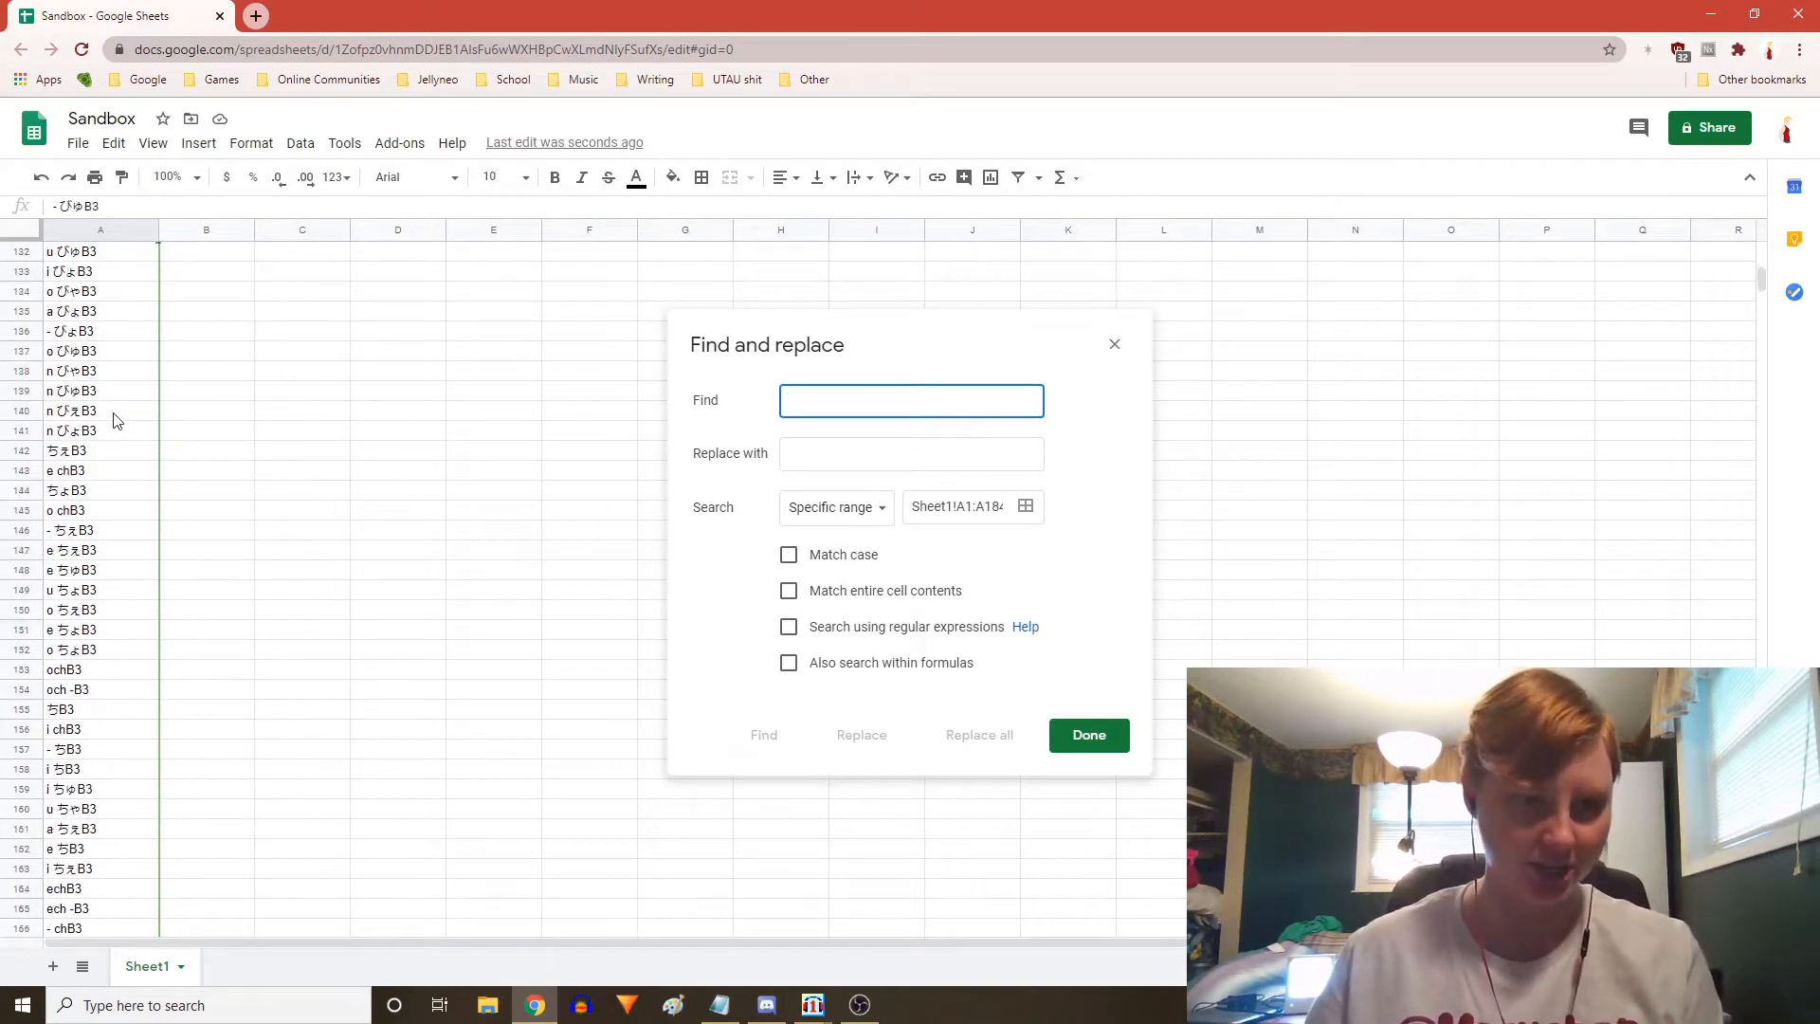
{"action": "scroll", "coordinate": [113, 420], "scroll_direction": "up", "scroll_amount": 5}
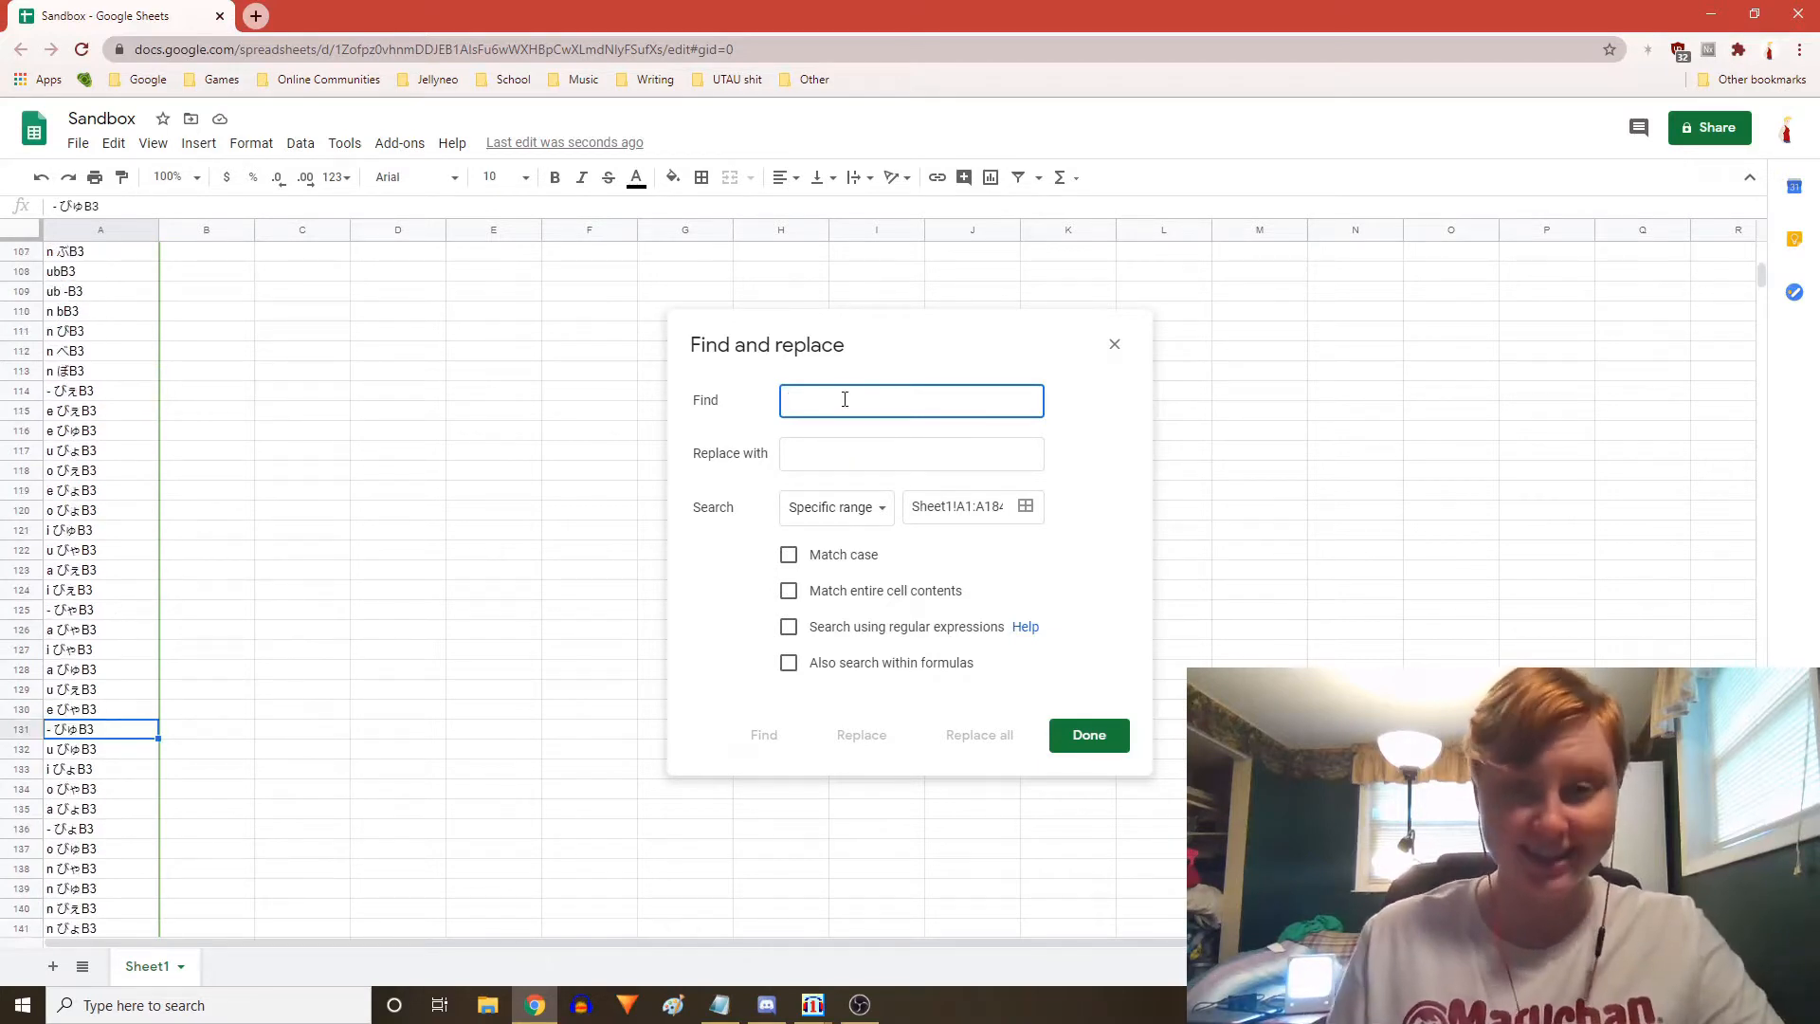
{"action": "type", "text": "ぴゃ"}
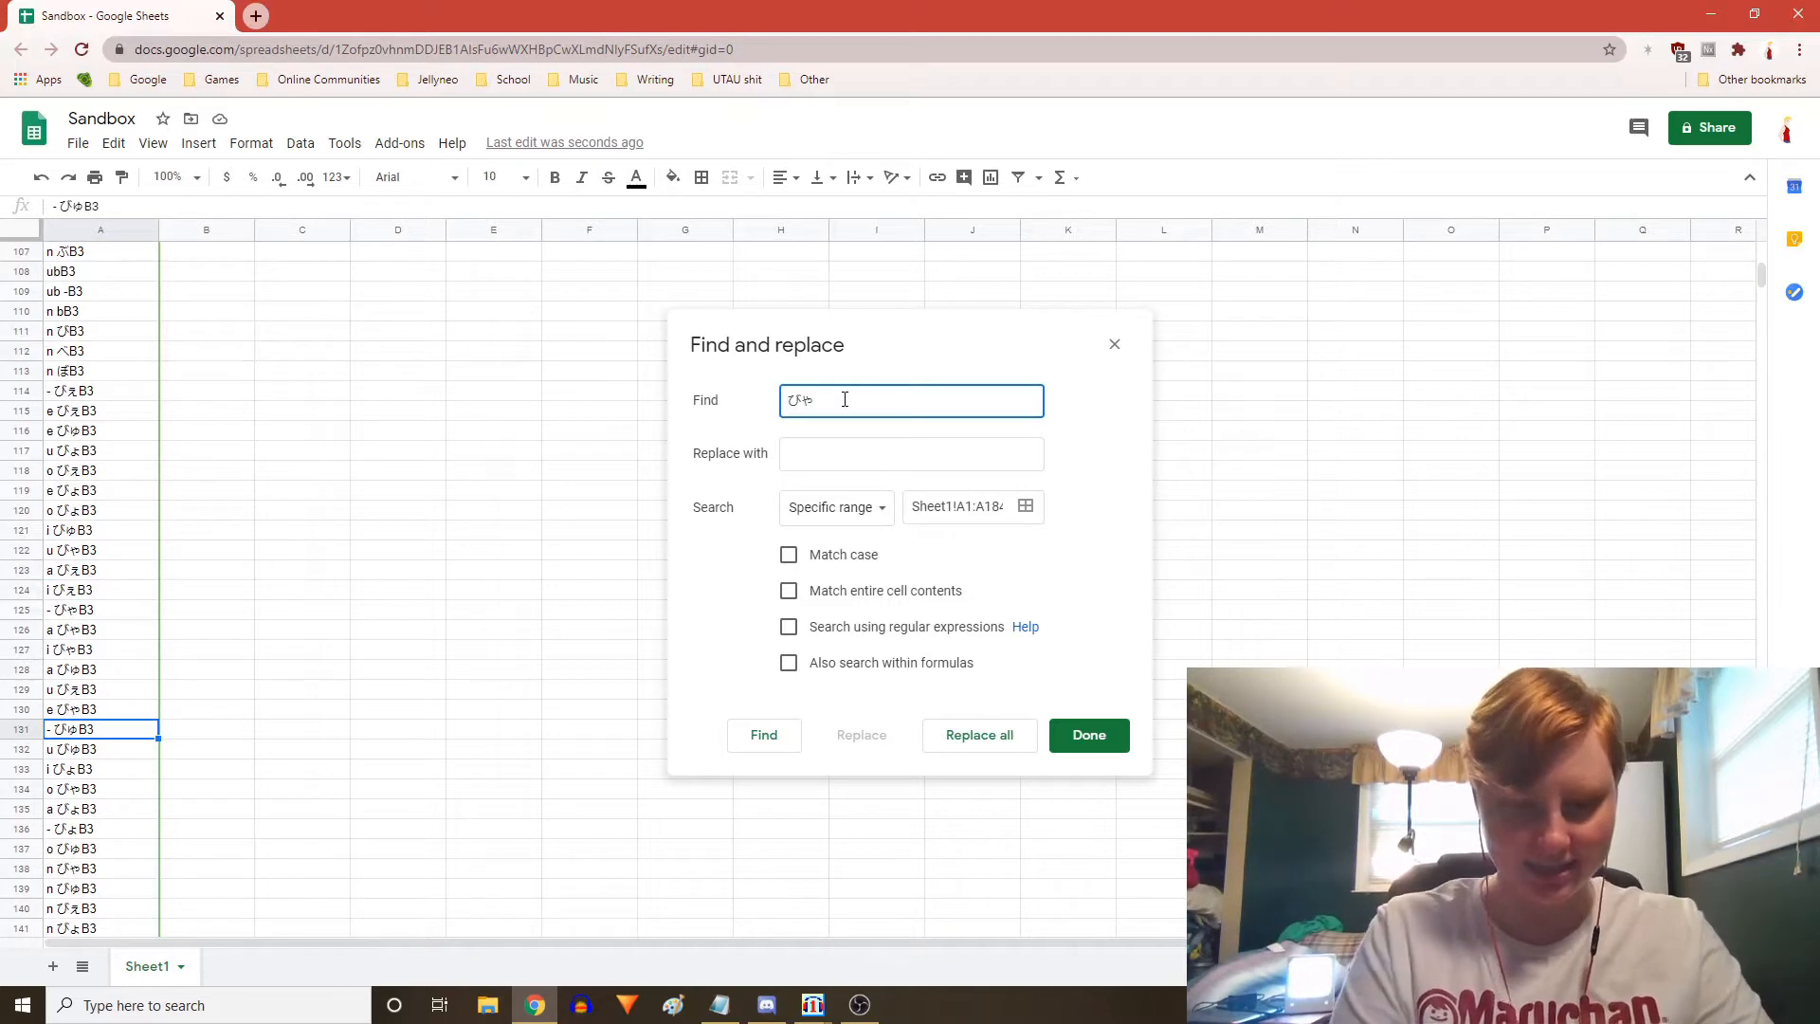
{"action": "key", "text": "alt+grave"}
{"action": "left_click", "coordinate": [831, 463]}
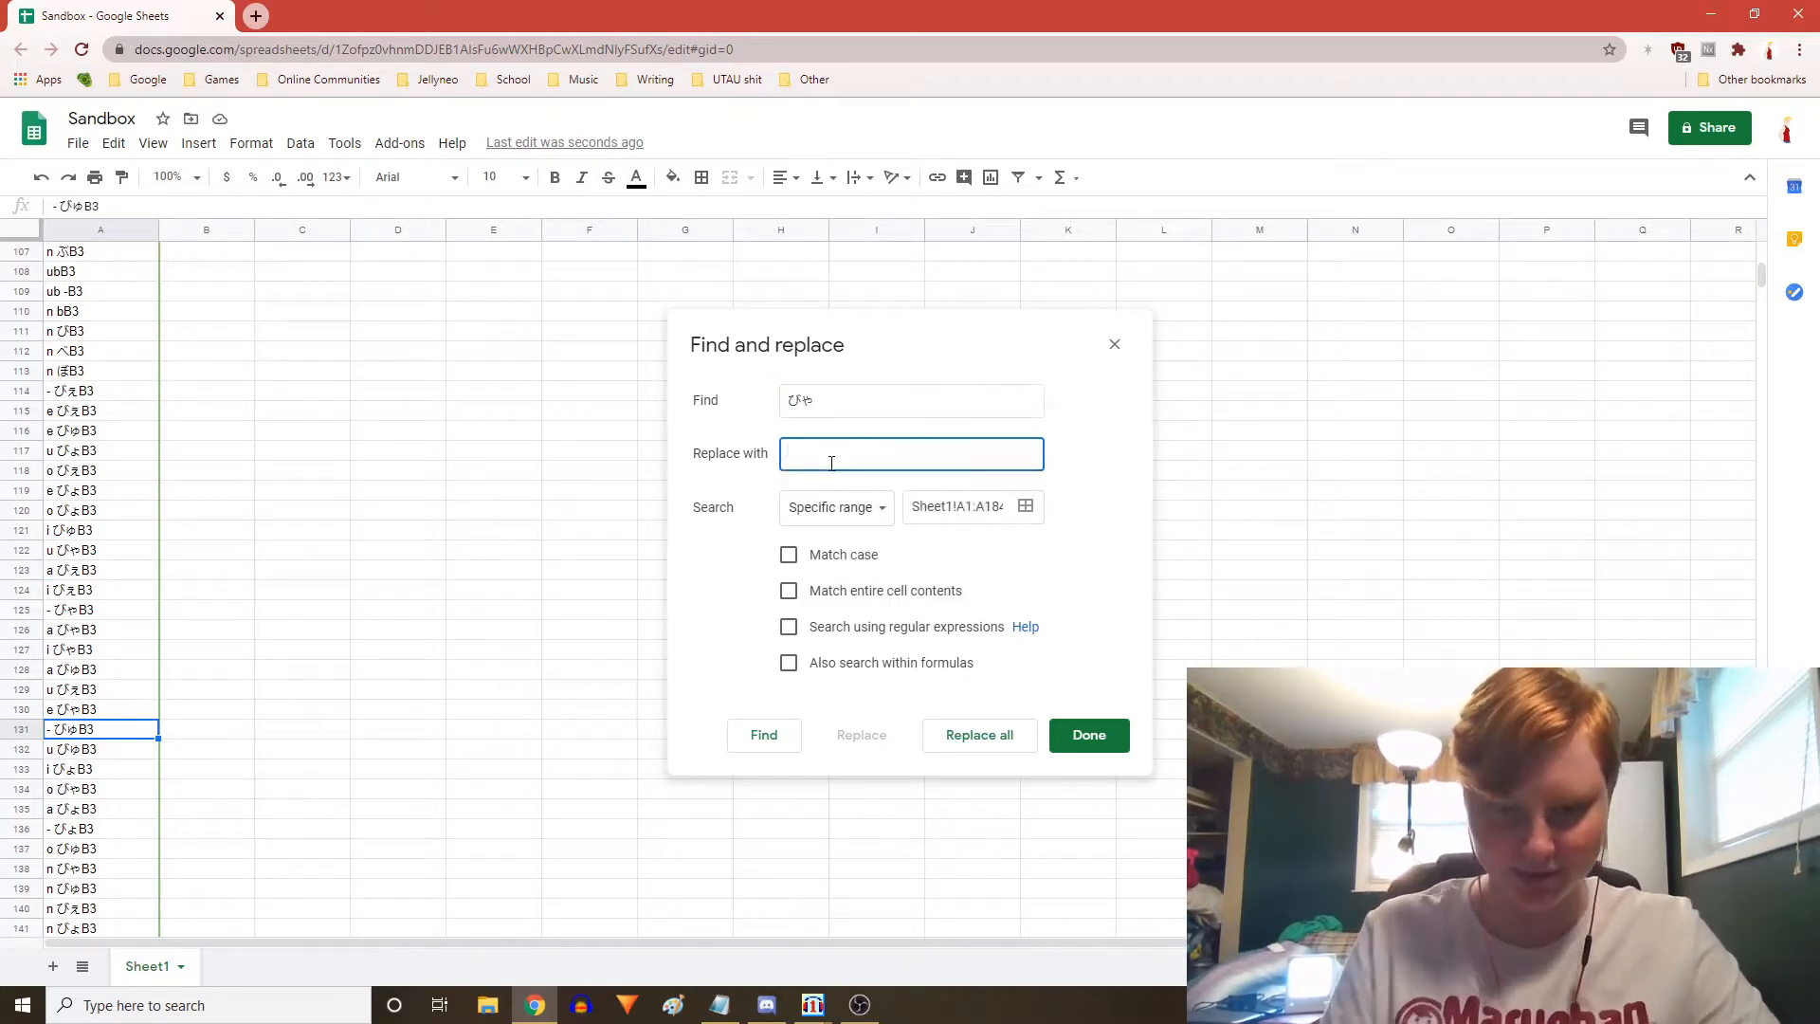
{"action": "type", "text": "bya"}
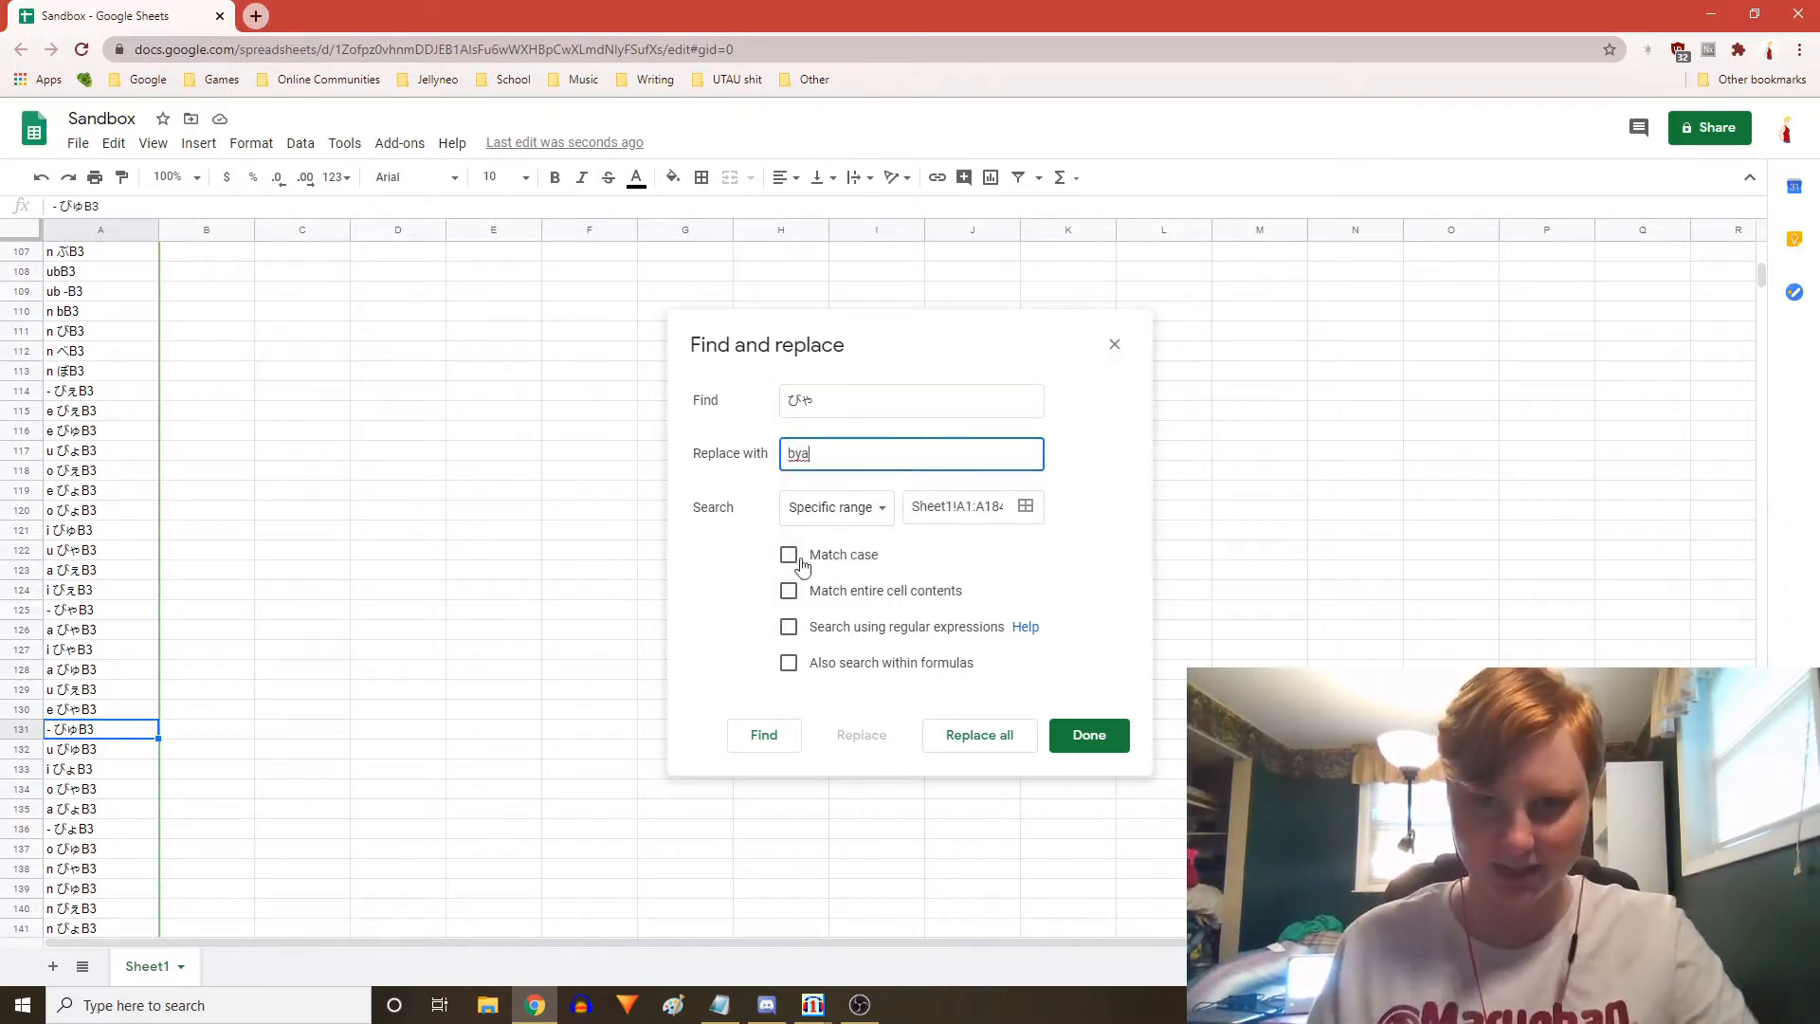
{"action": "left_click", "coordinate": [790, 556]}
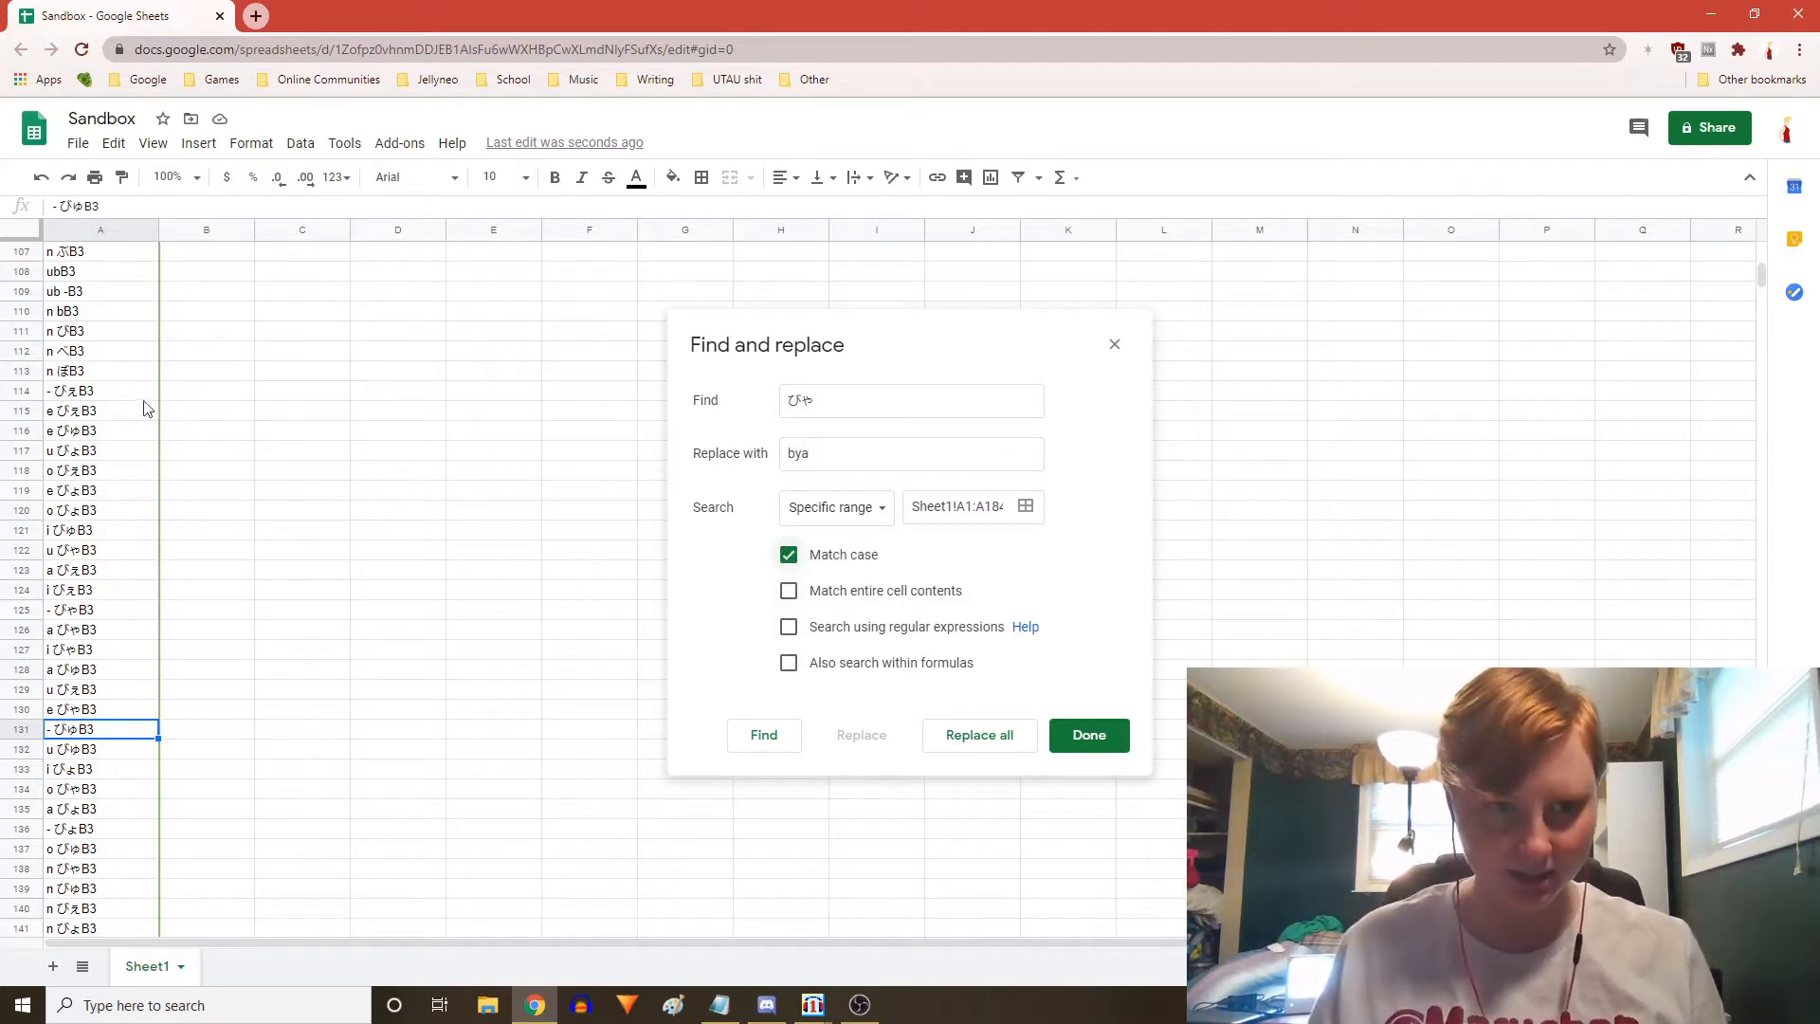
{"action": "left_click", "coordinate": [977, 745]}
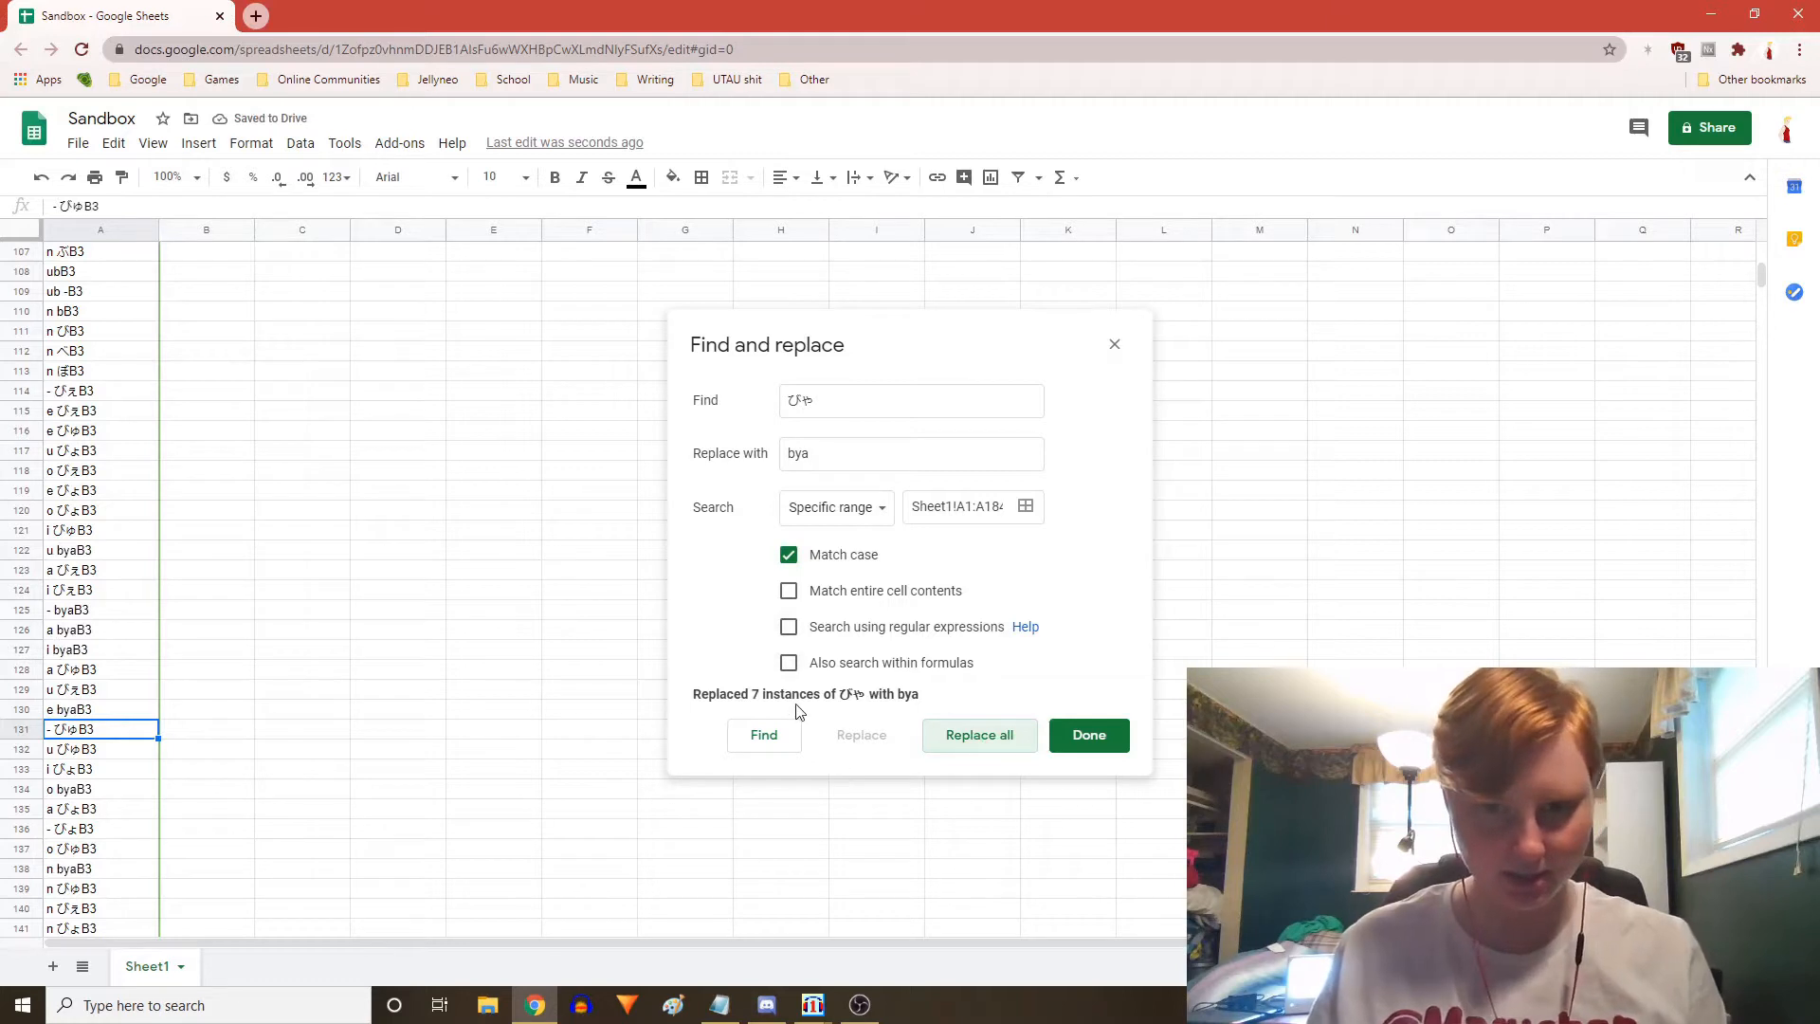
Replace all ぎゅ with gyu in the alias column
{"action": "left_click", "coordinate": [757, 696]}
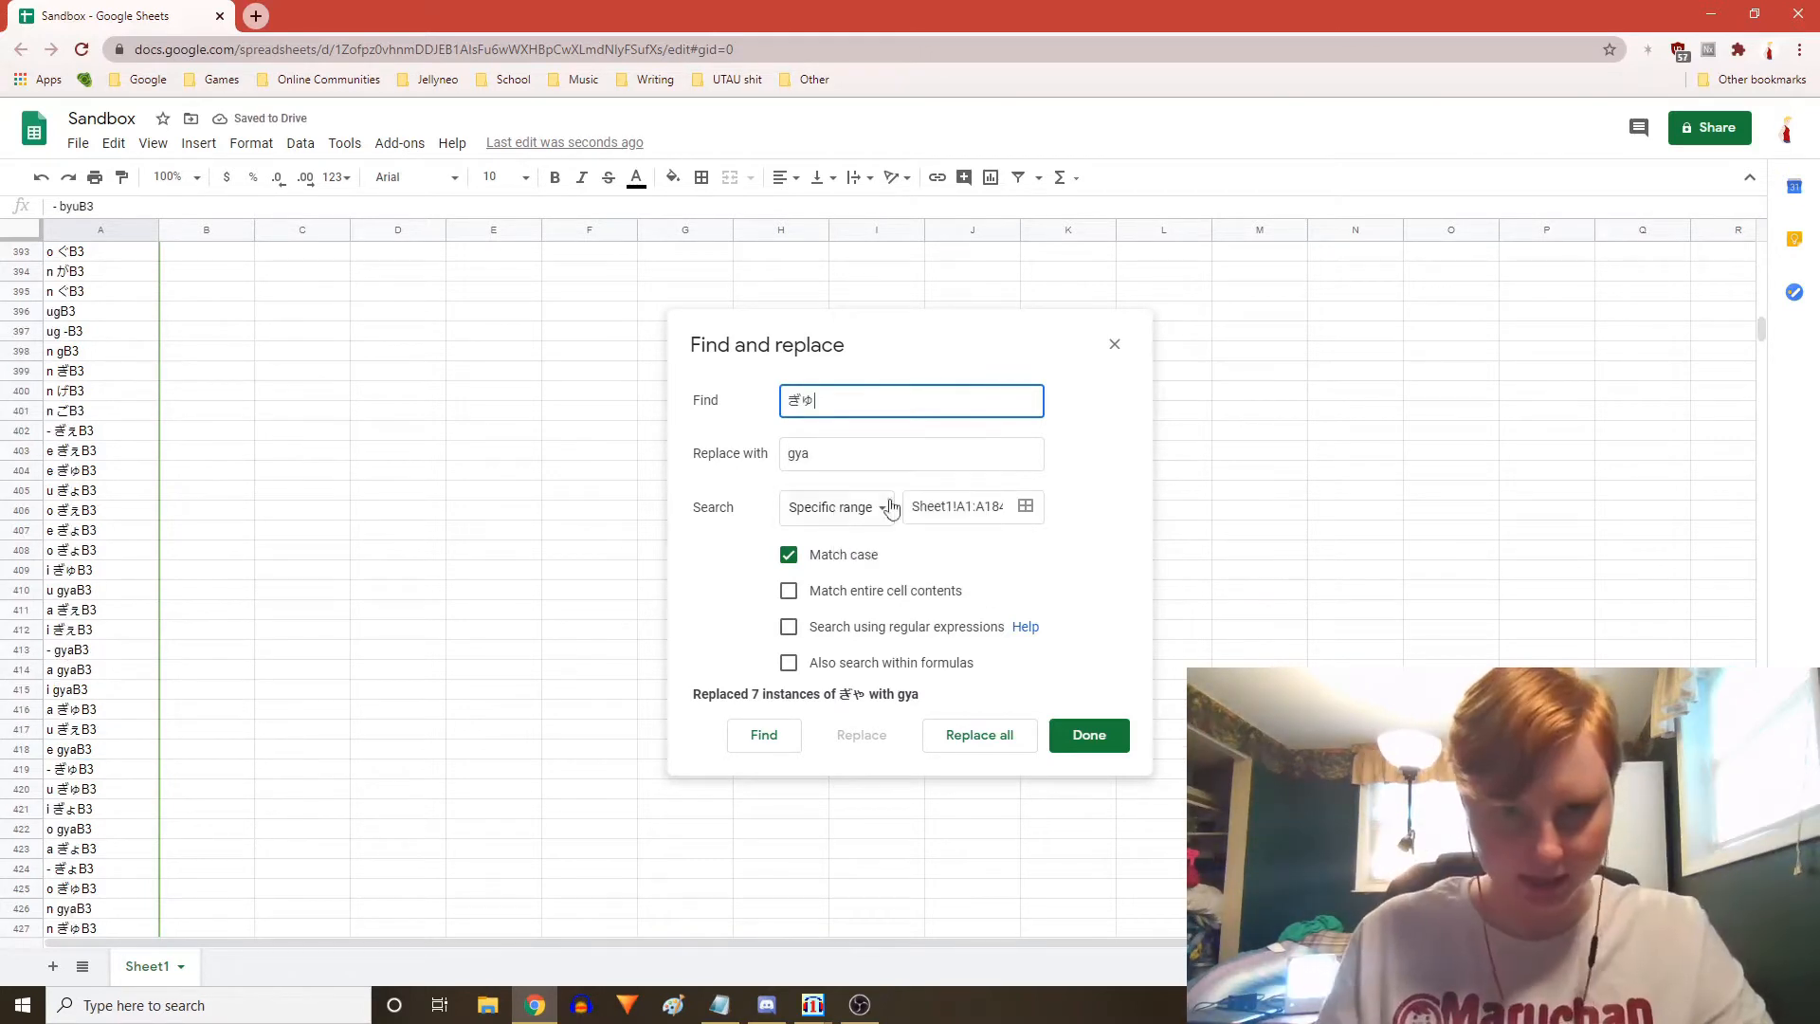
{"action": "left_click", "coordinate": [884, 460]}
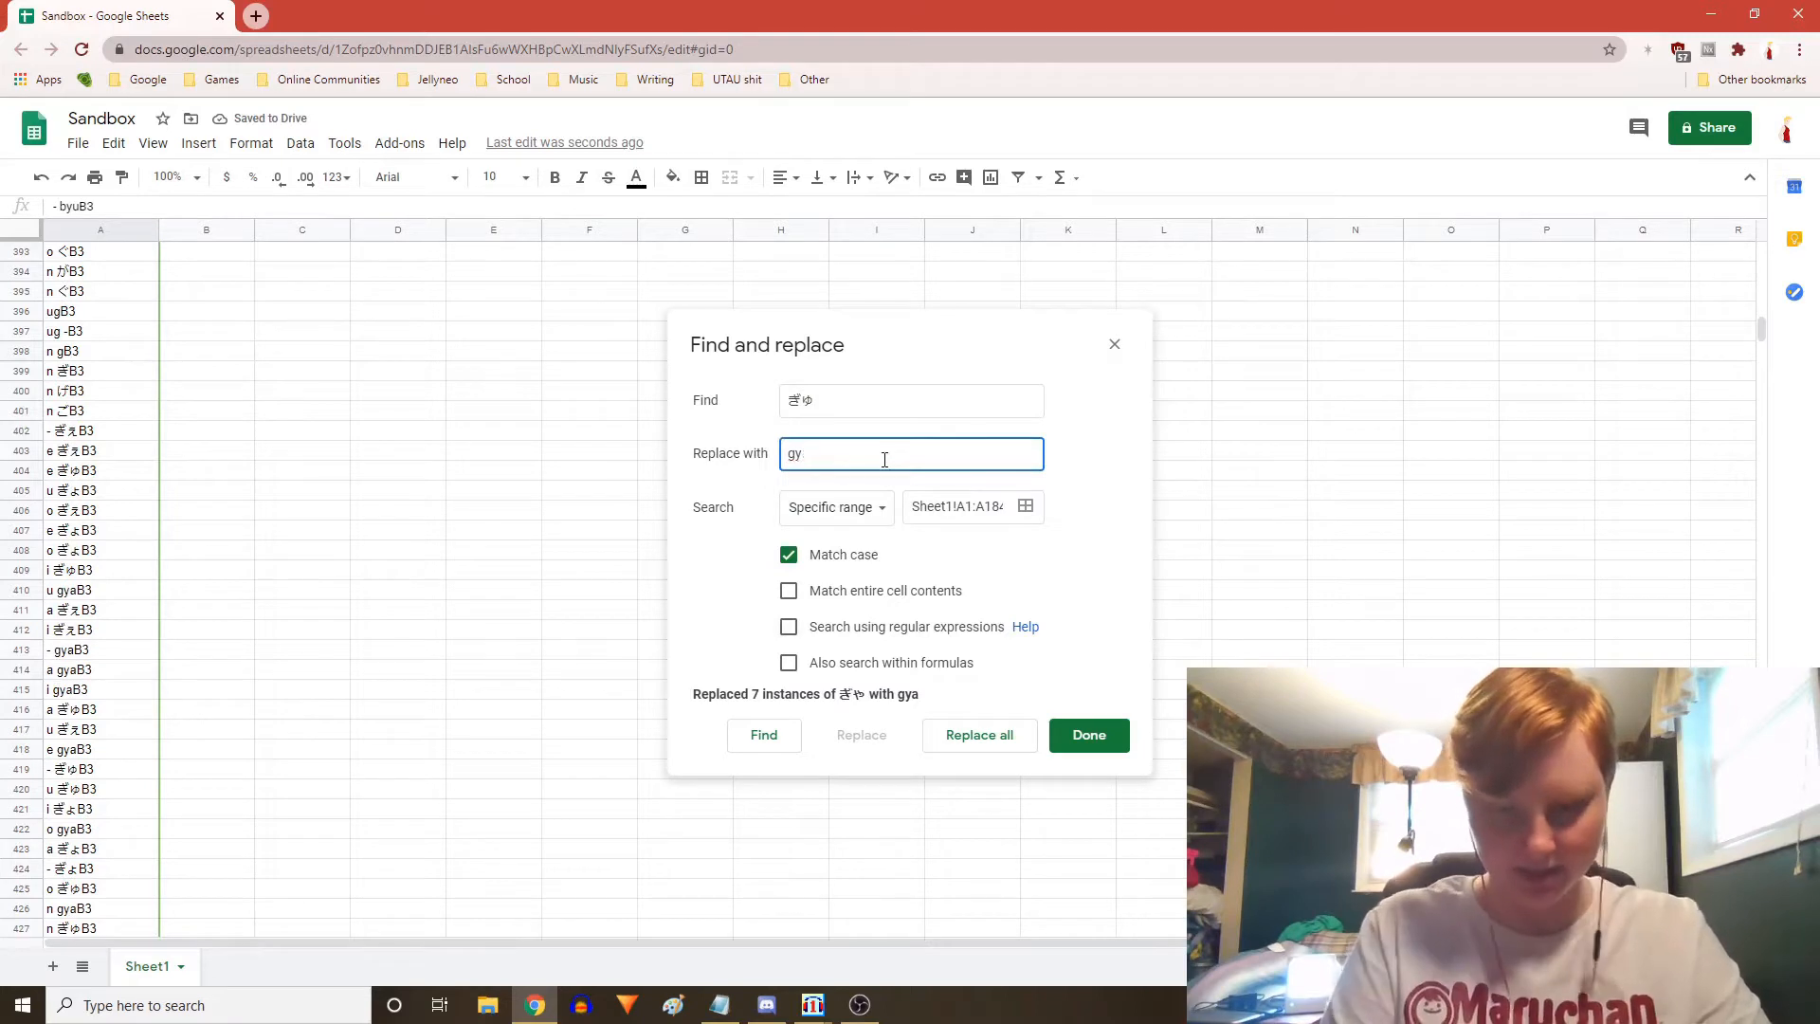
{"action": "type", "text": "u"}
{"action": "left_click", "coordinate": [995, 737]}
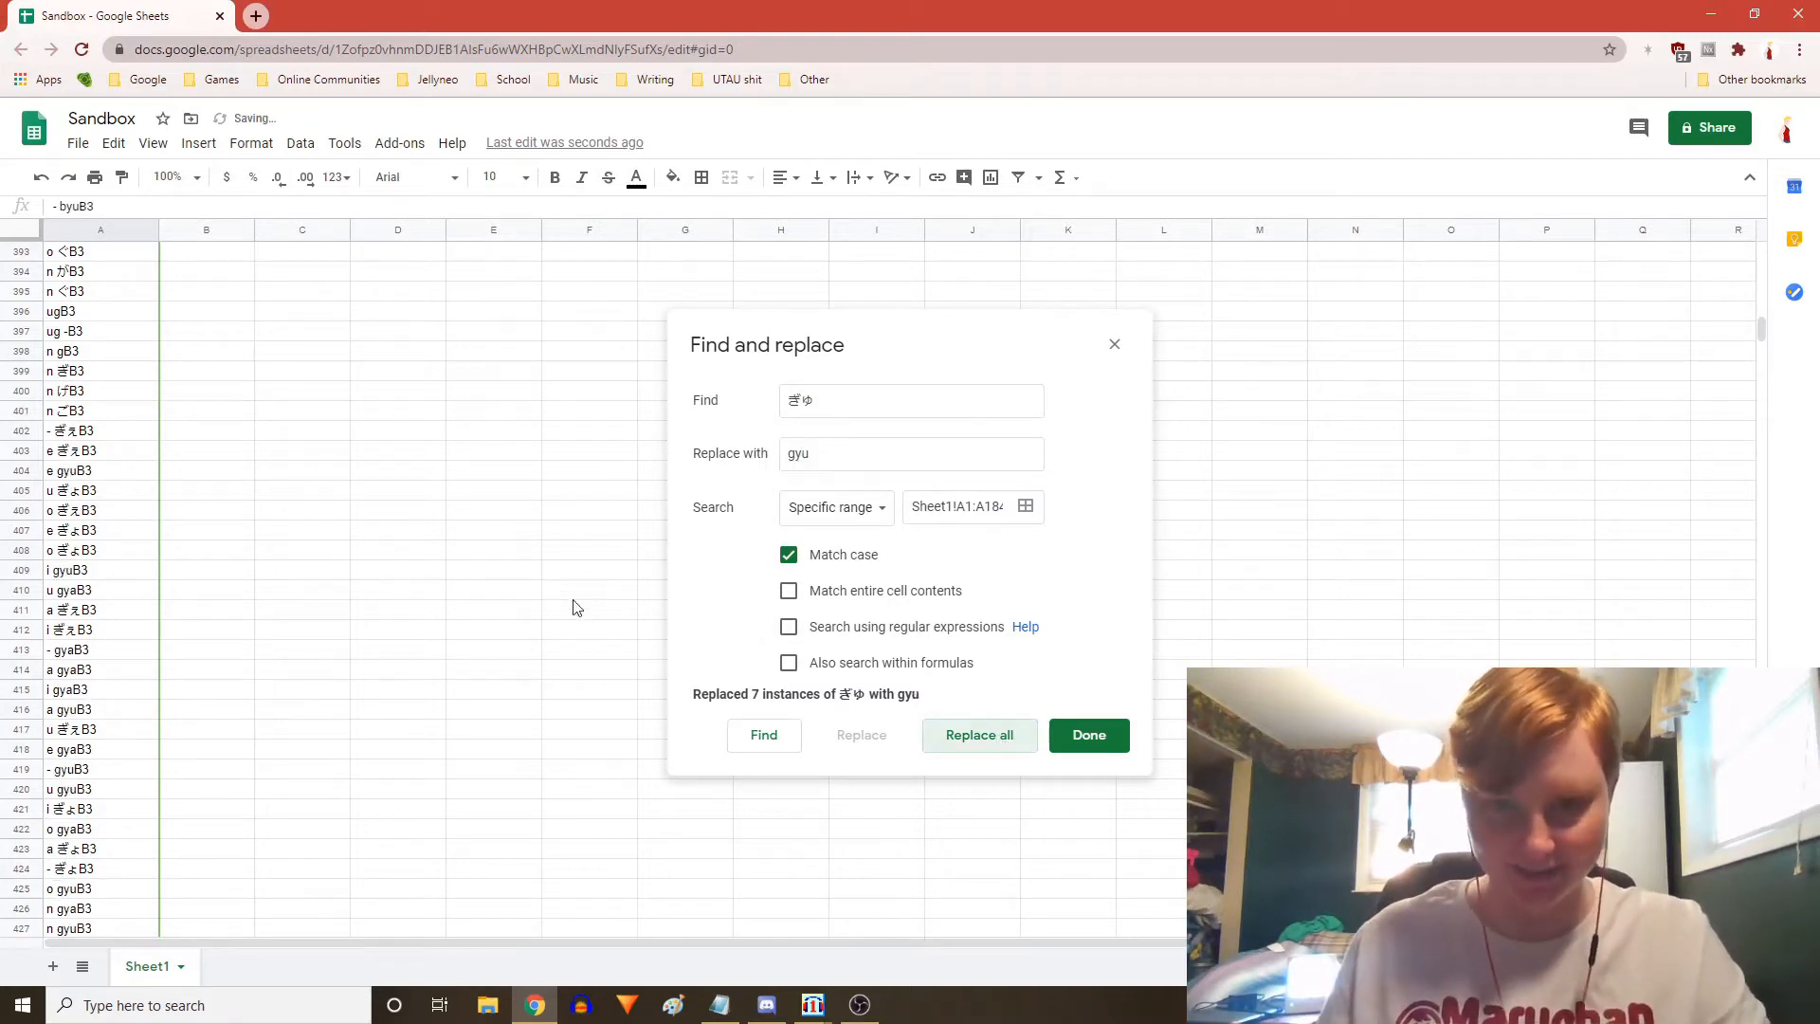
Set ひゃ as the search term with an empty replacement field ready for its romaji
{"action": "left_click_drag", "start_coordinate": [823, 400], "coordinate": [769, 397]}
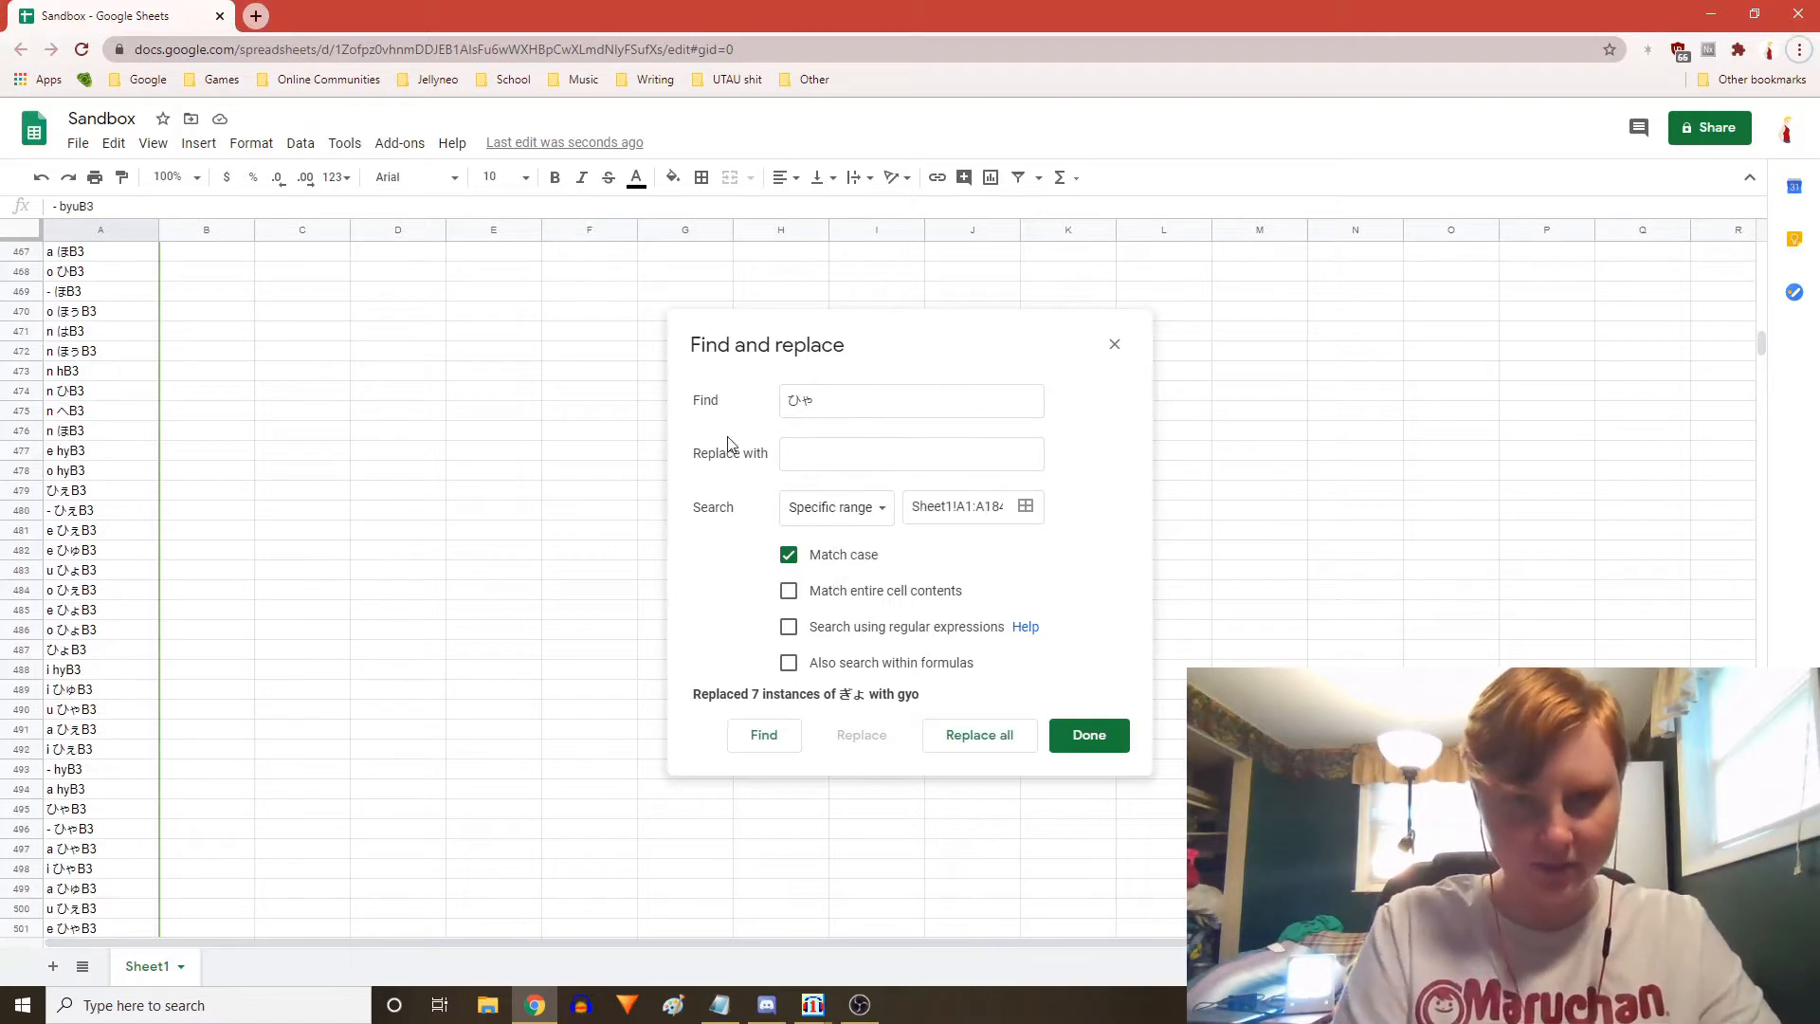
{"action": "left_click", "coordinate": [850, 441]}
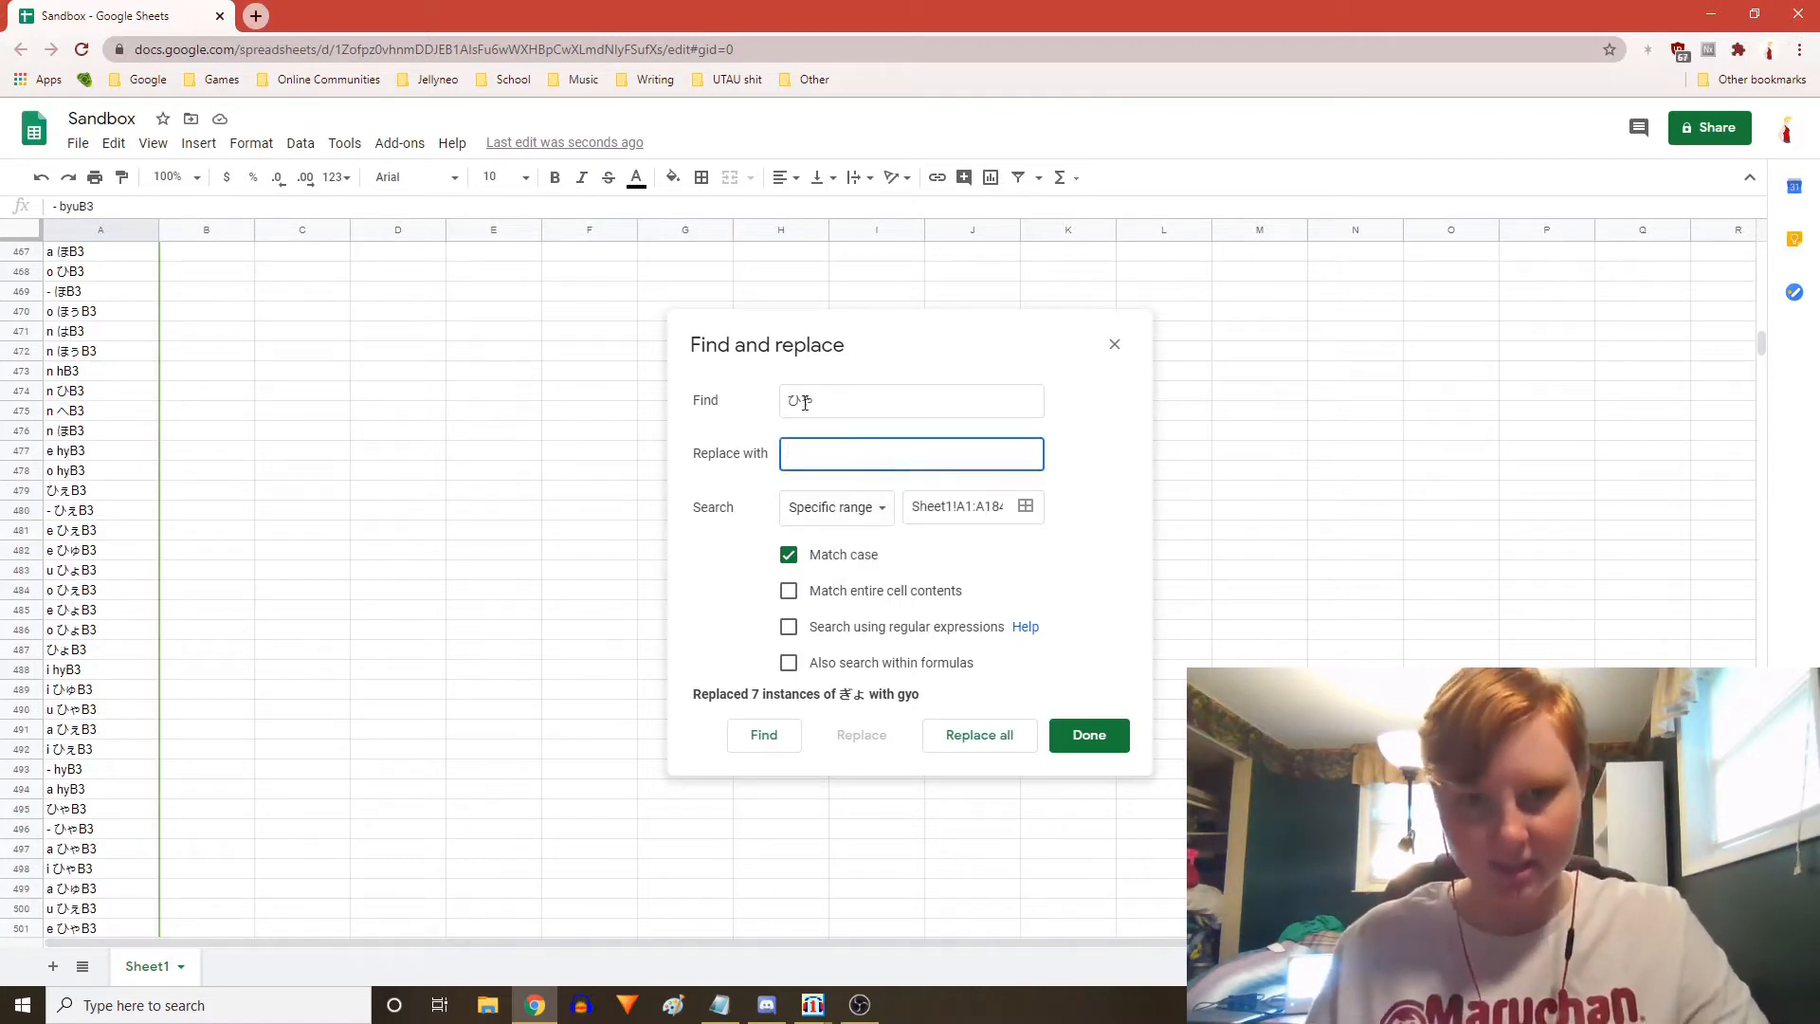
{"action": "mouse_move", "coordinate": [804, 403]}
{"action": "left_mouse_down"}
{"action": "mouse_move", "coordinate": [783, 399]}
{"action": "mouse_move", "coordinate": [821, 401]}
{"action": "mouse_move", "coordinate": [805, 402]}
{"action": "left_mouse_up"}
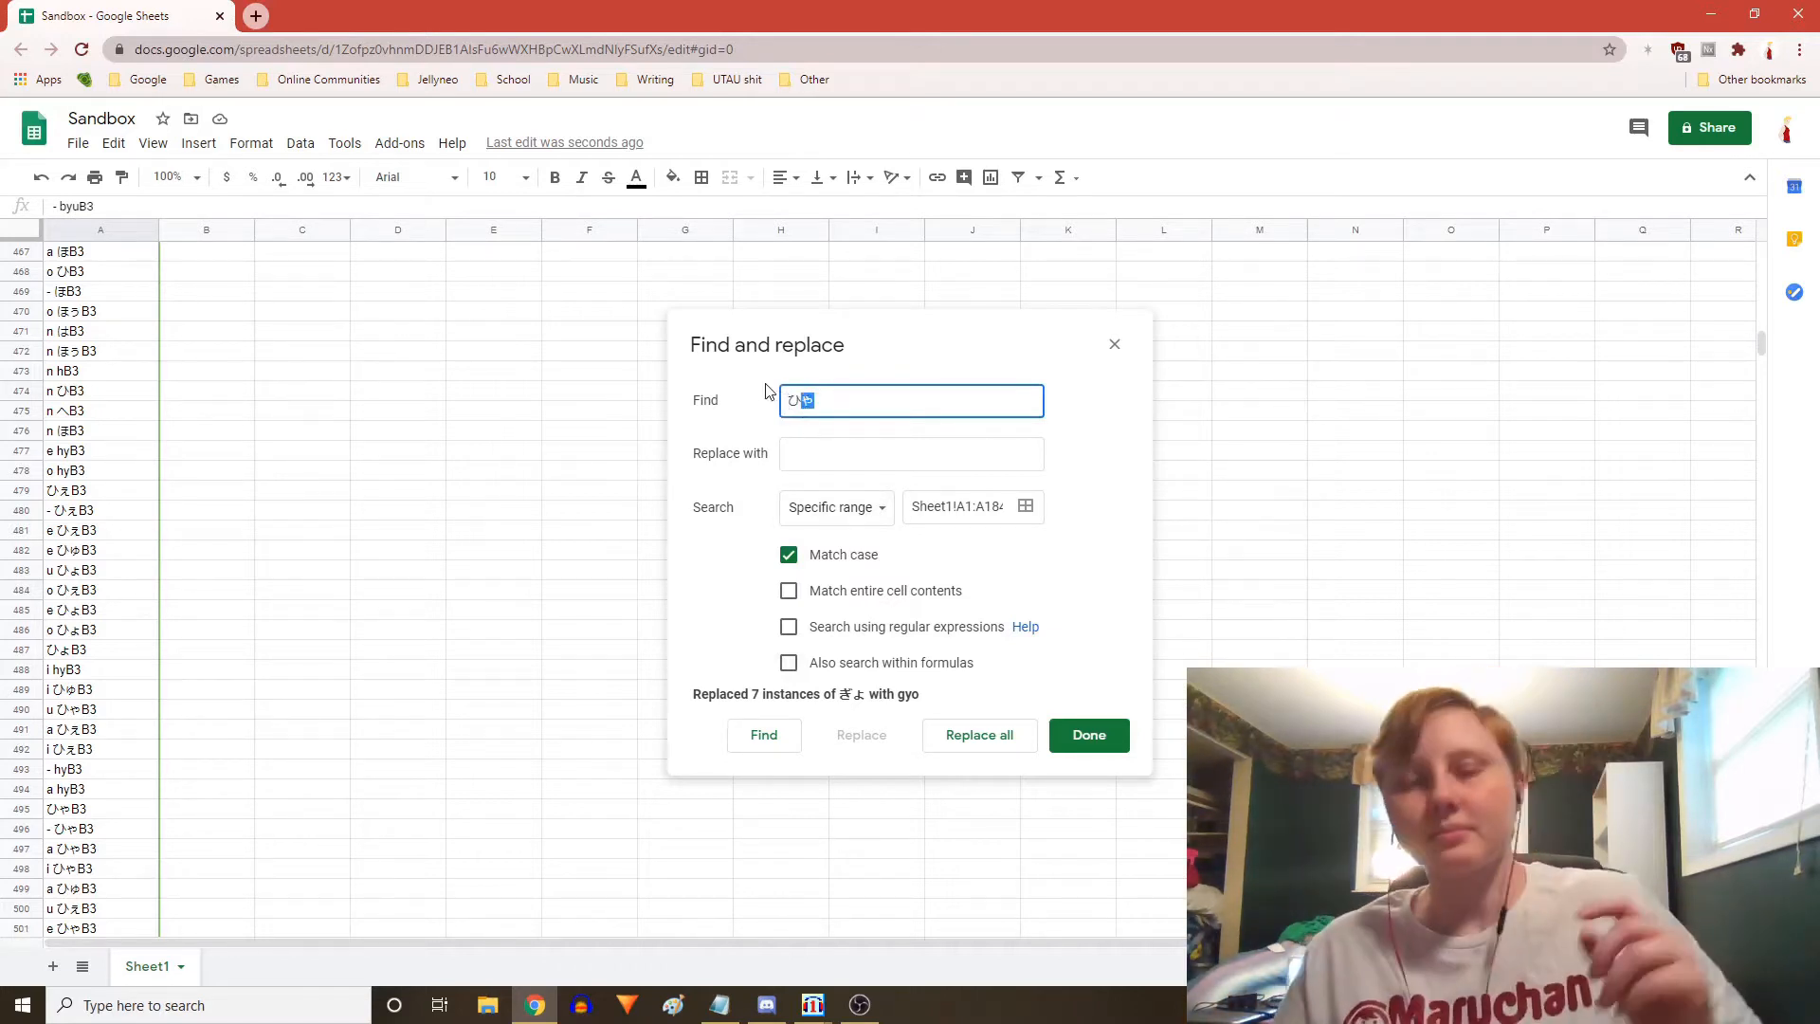
{"action": "left_click", "coordinate": [813, 405]}
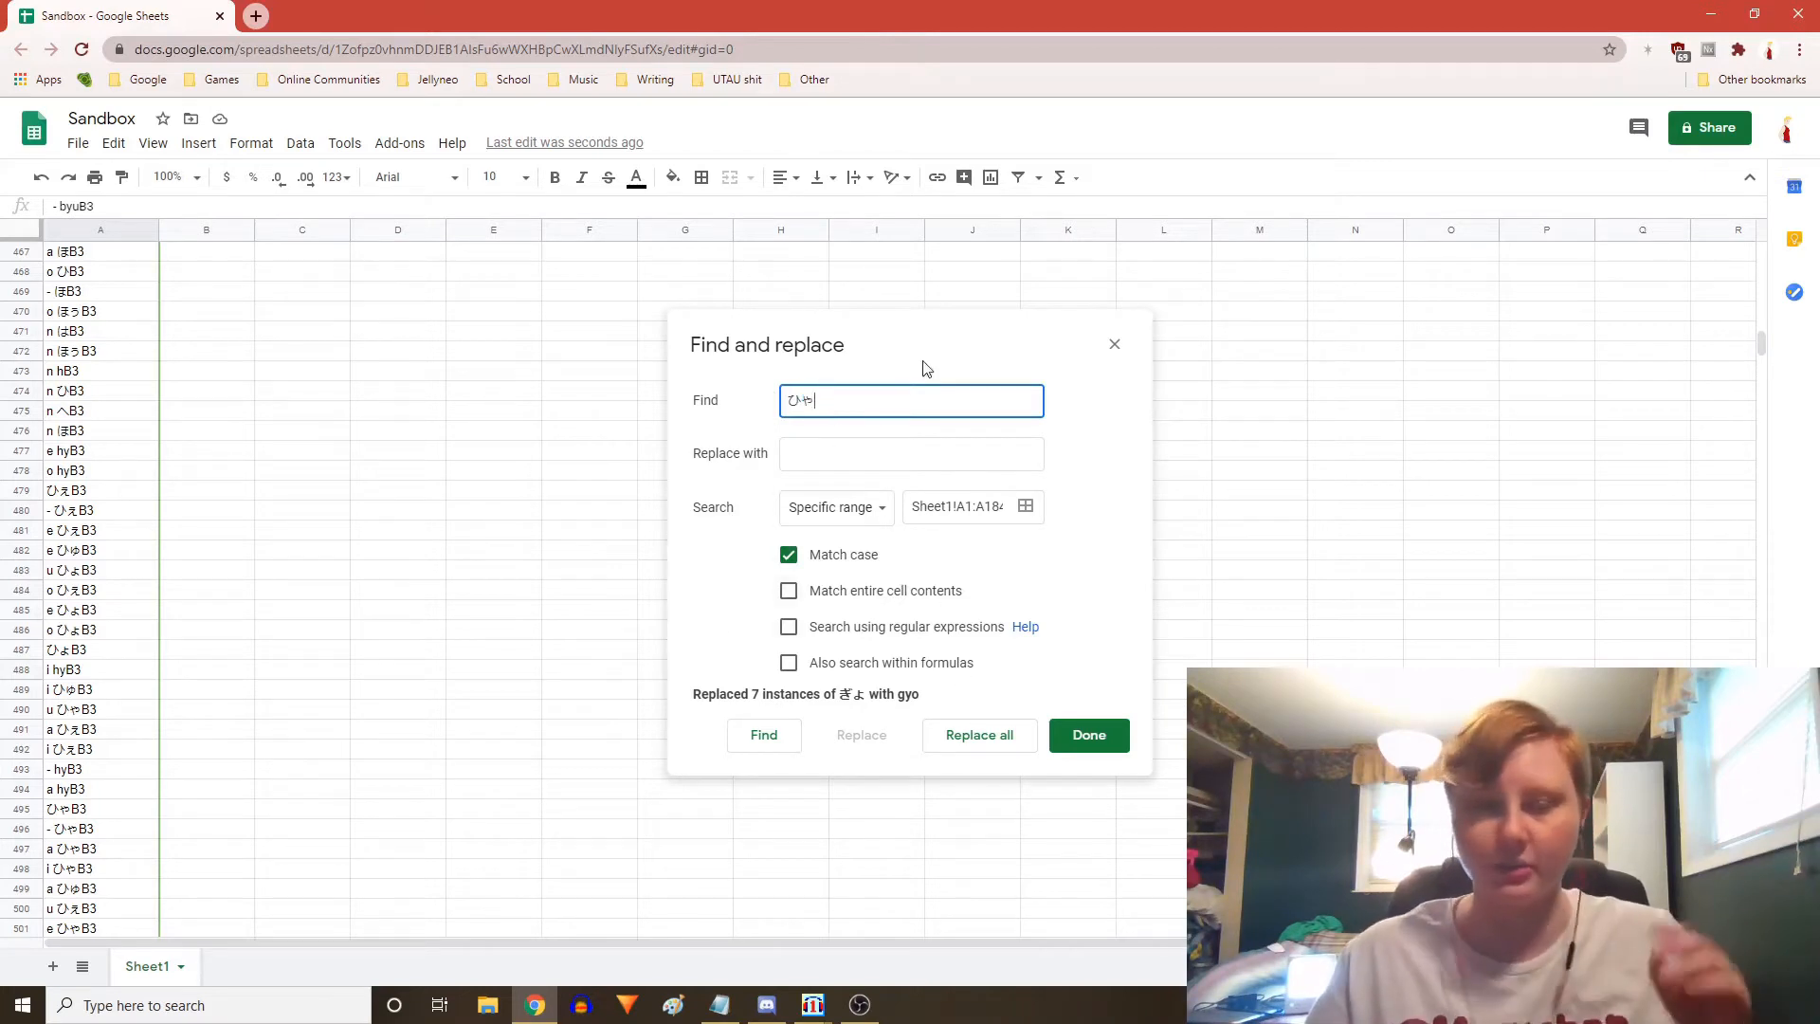
{"action": "left_click_drag", "start_coordinate": [802, 402], "coordinate": [758, 398]}
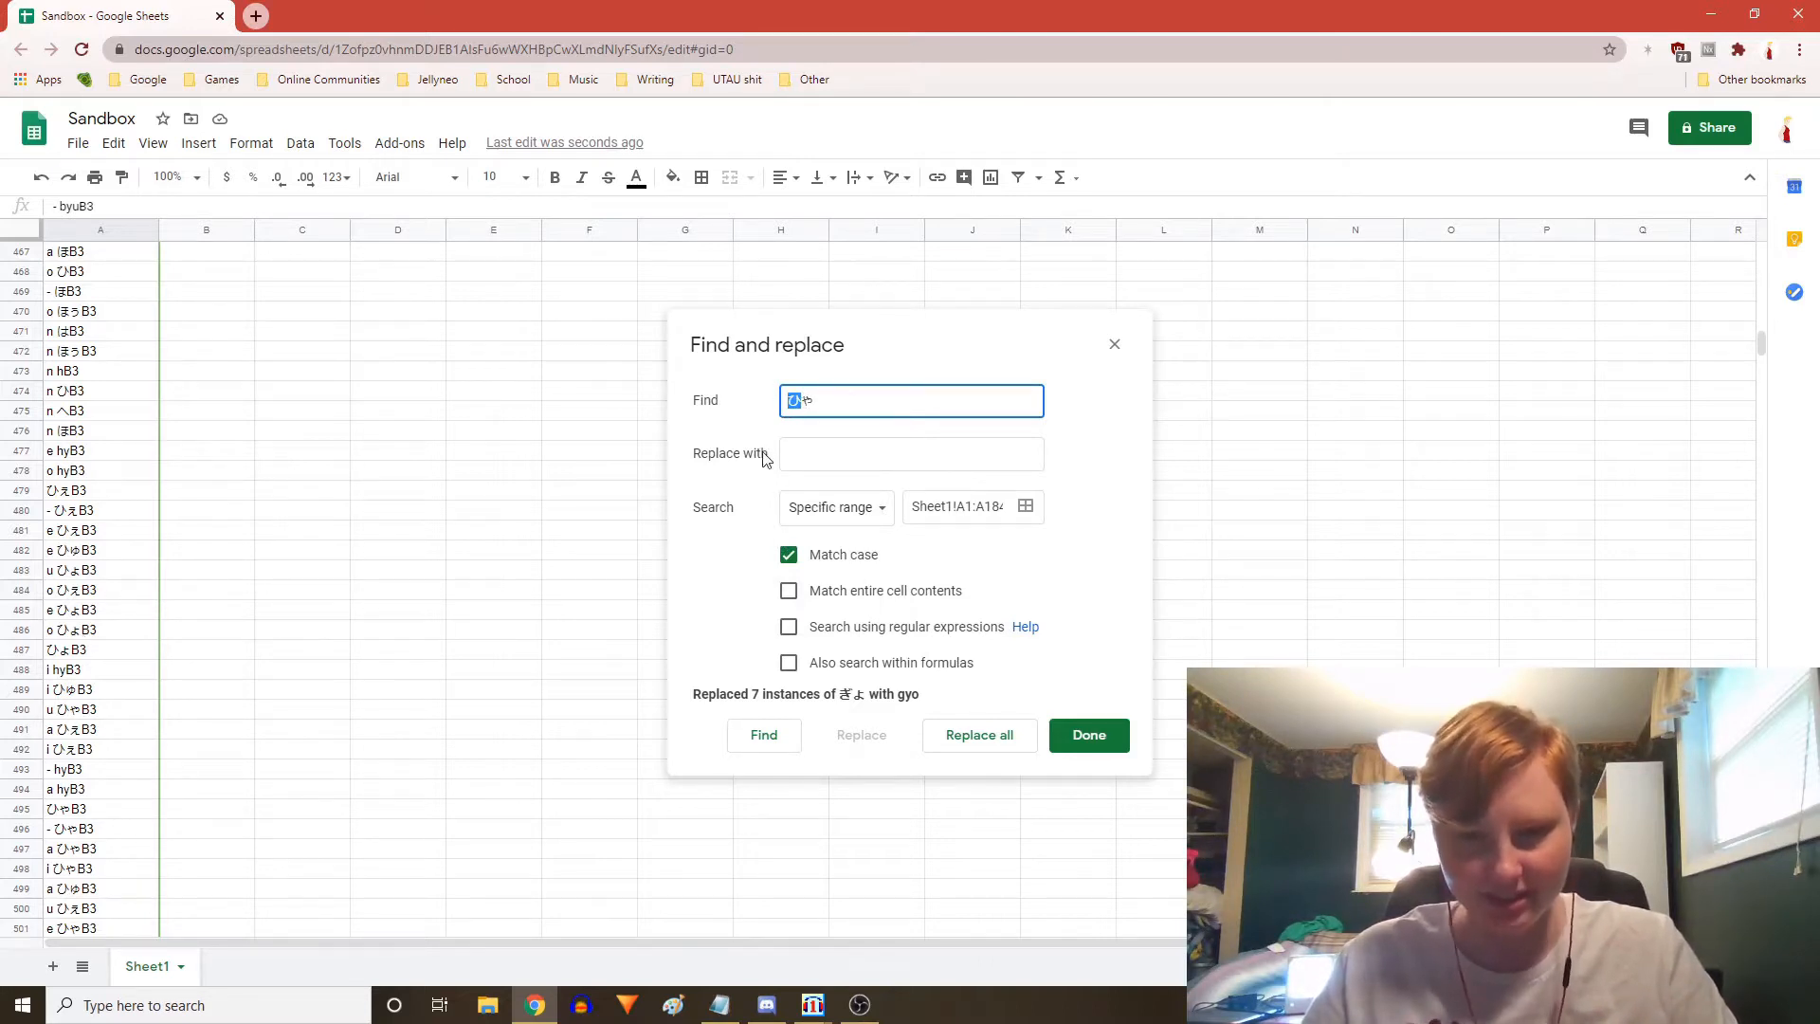
{"action": "left_click", "coordinate": [837, 456]}
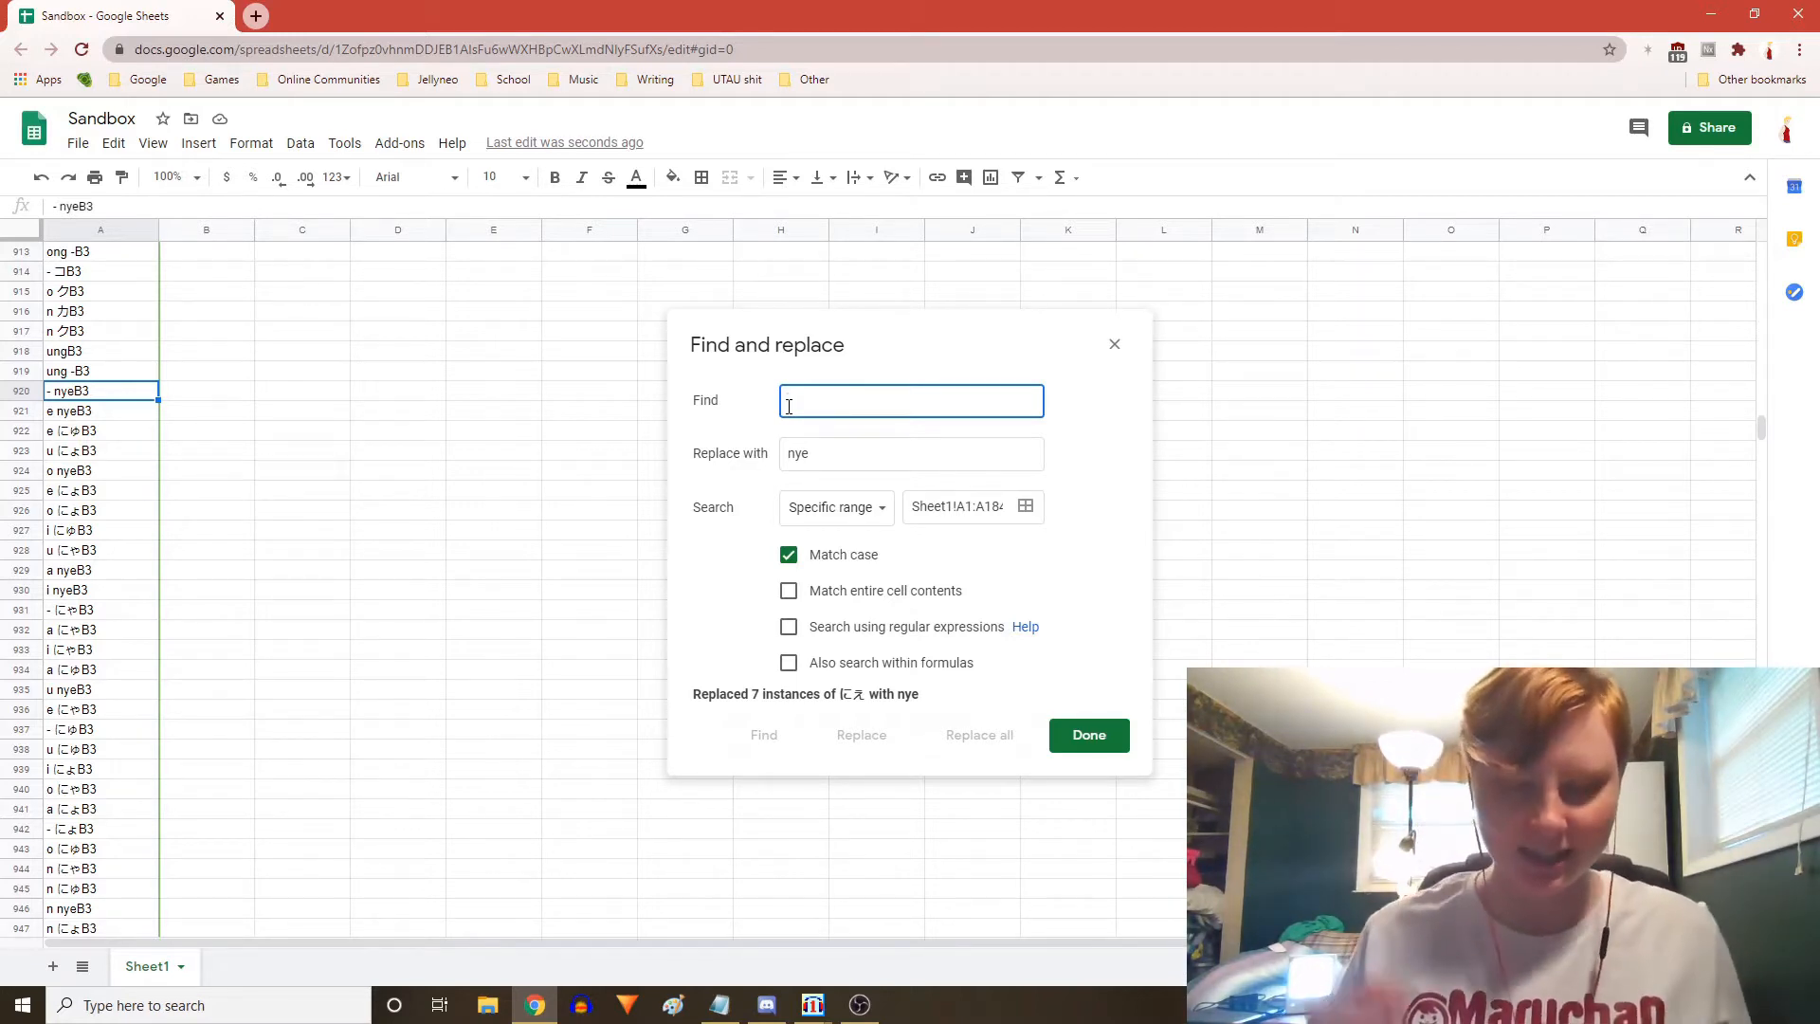
Replace all にょ with nyo in the alias column
{"action": "type", "text": "にょ"}
{"action": "key", "text": "Return"}
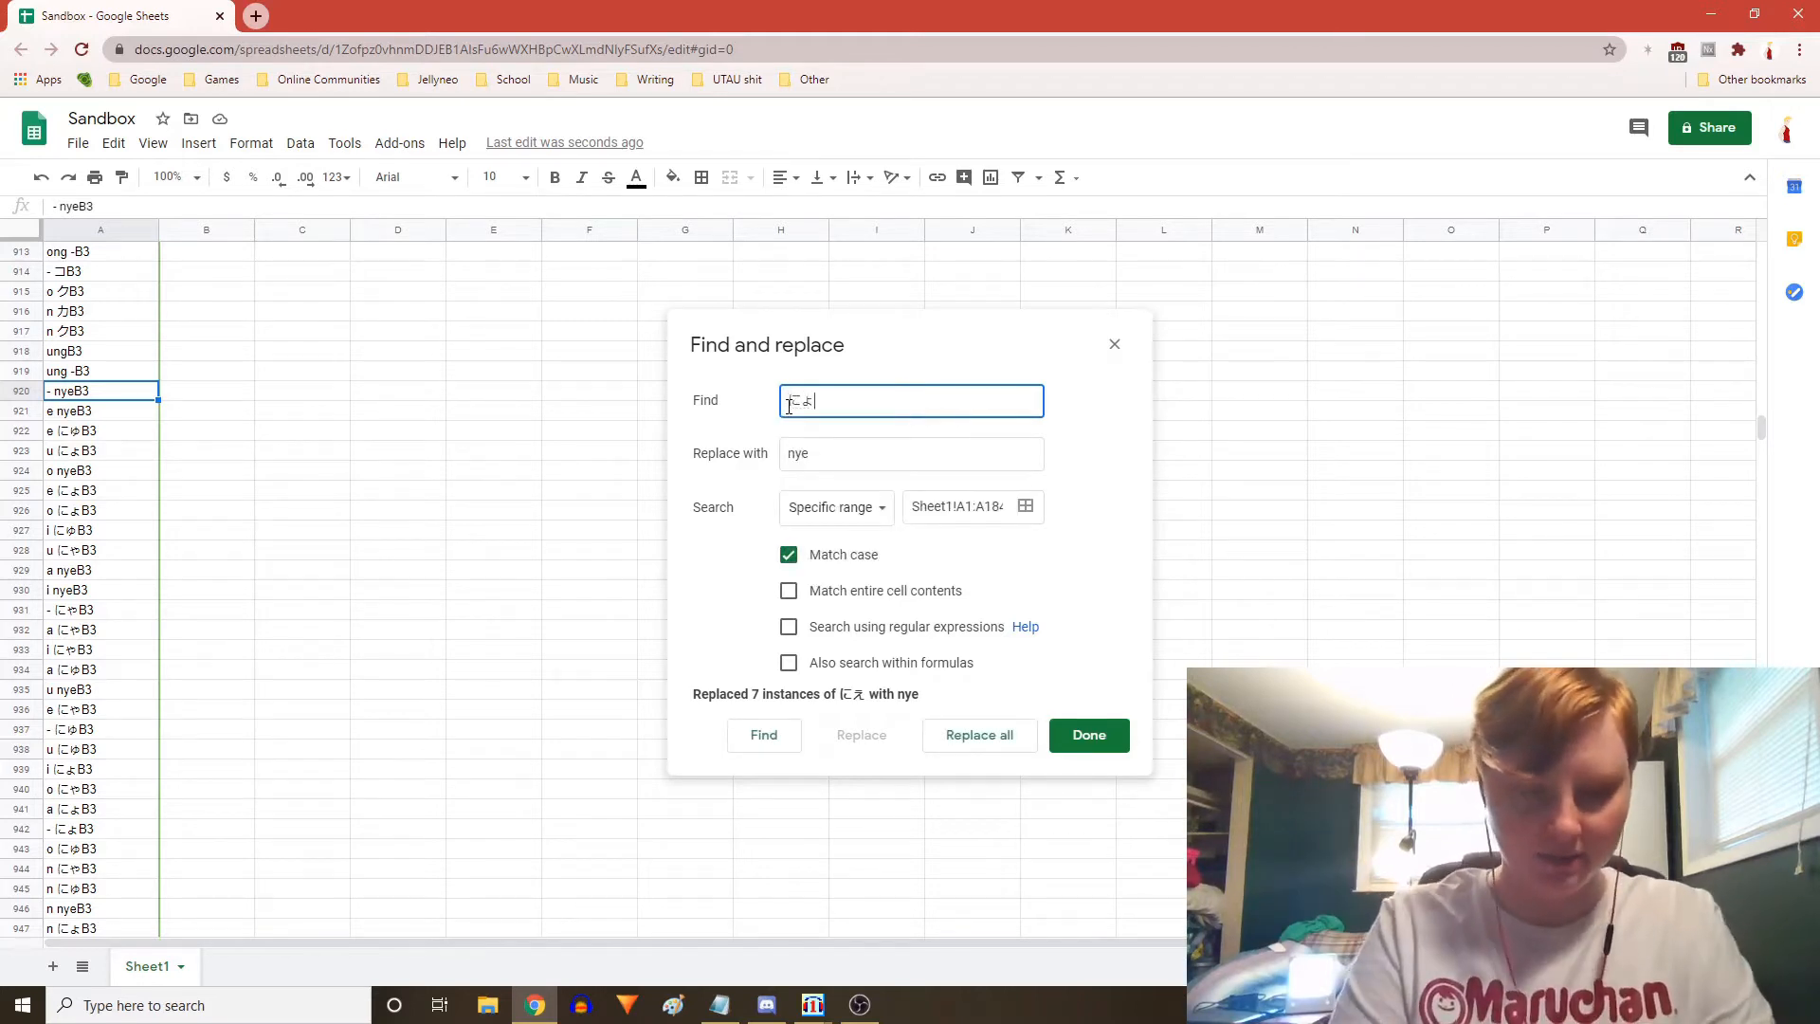
{"action": "key", "text": "alt+grave"}
{"action": "left_click", "coordinate": [843, 456]}
{"action": "key", "text": "BackSpace"}
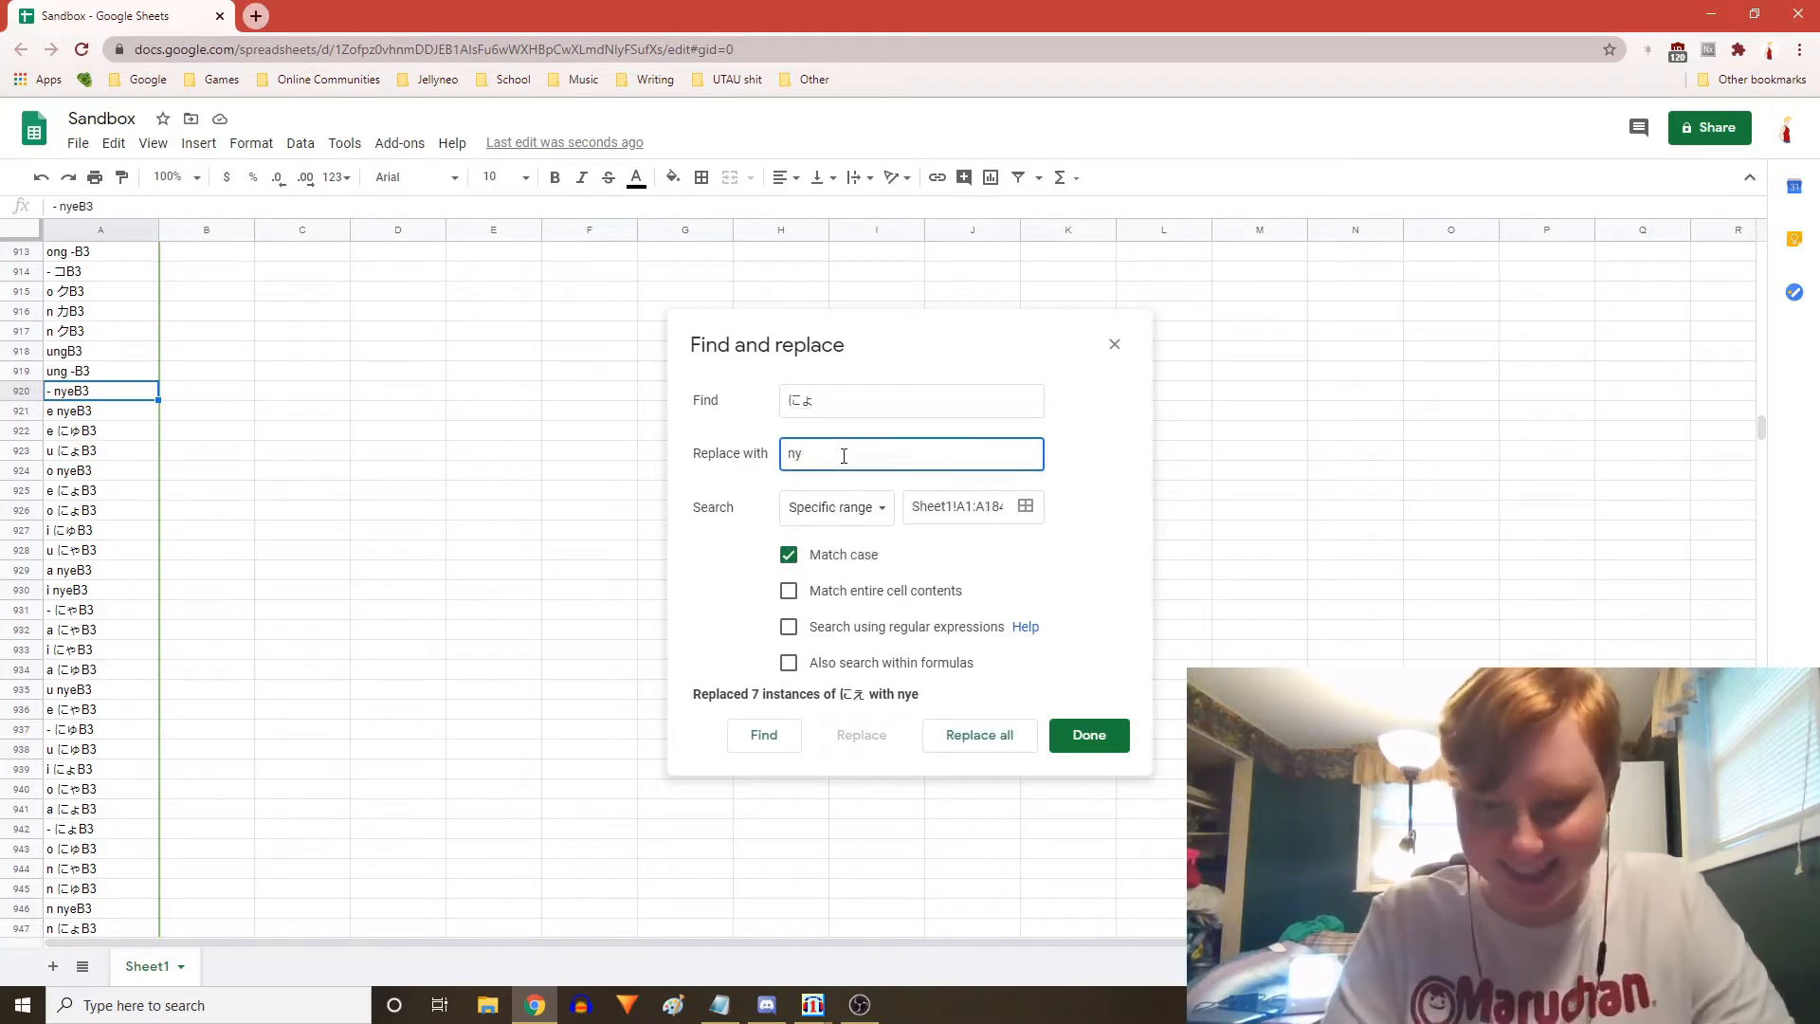
{"action": "type", "text": "o"}
{"action": "left_click", "coordinate": [989, 735]}
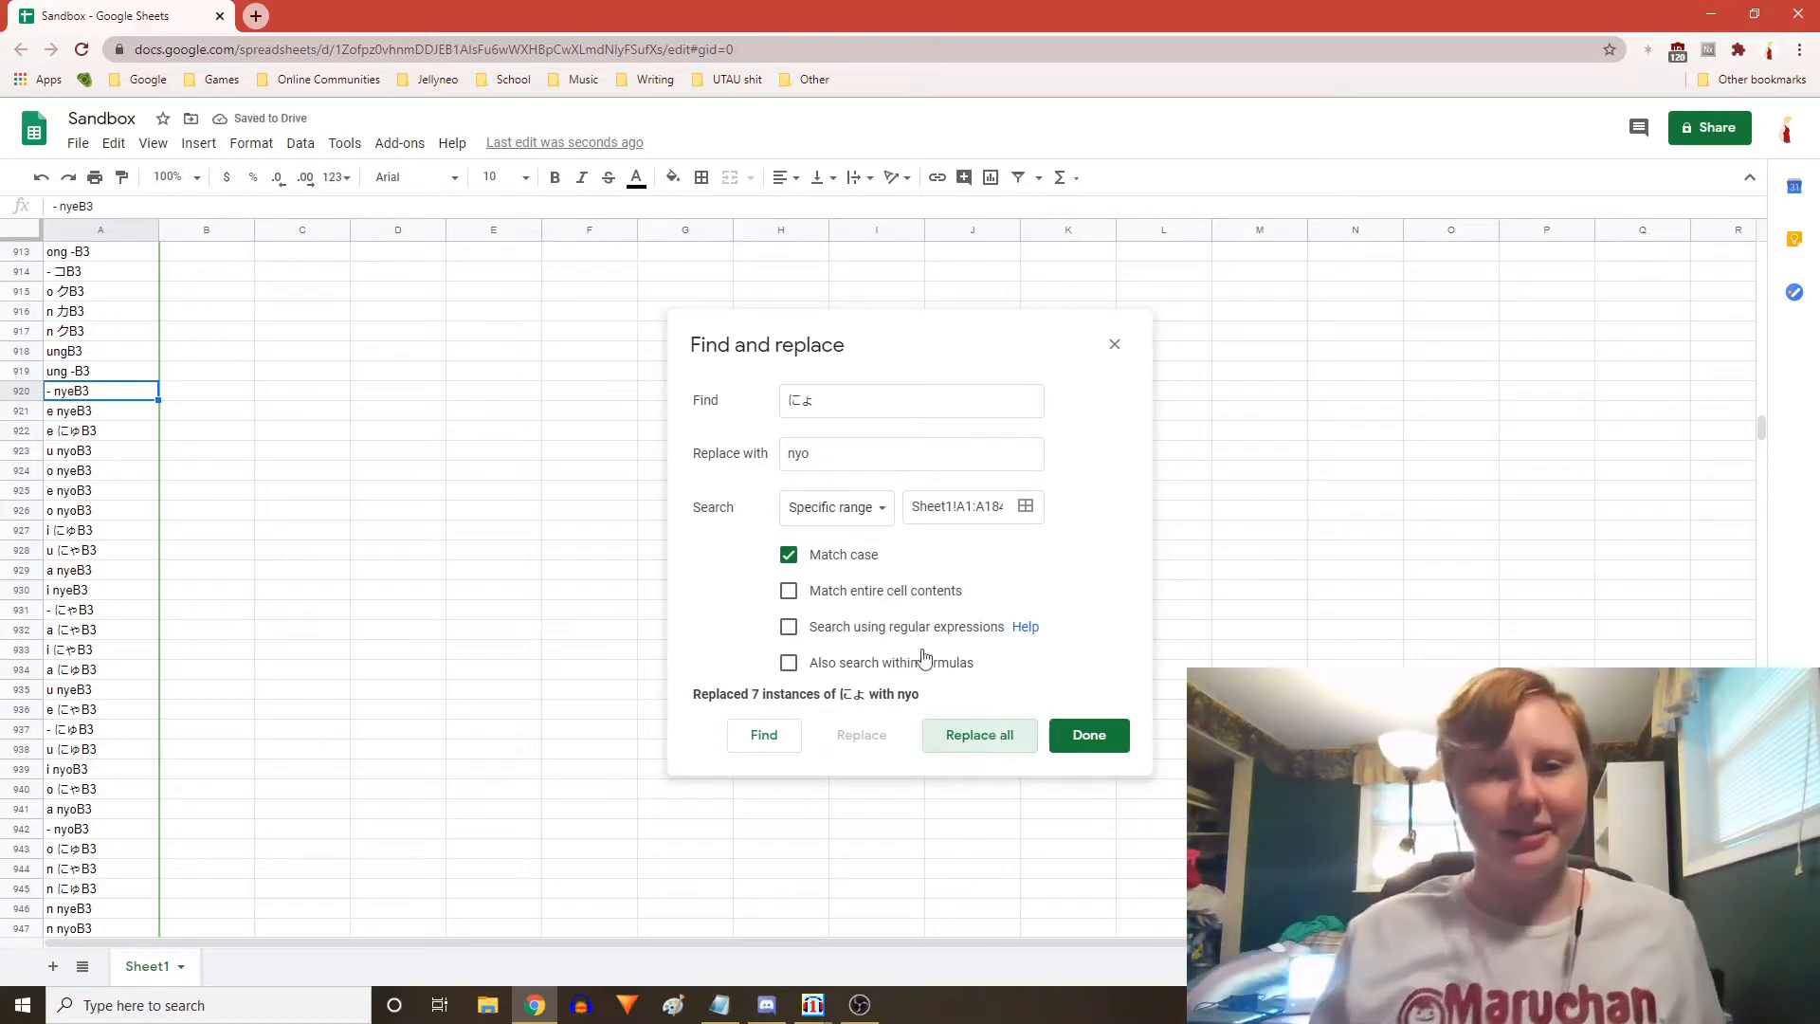
Replace all にゅ with nyu in the alias column
{"action": "double_click", "coordinate": [786, 399]}
{"action": "key", "text": "BackSpace"}
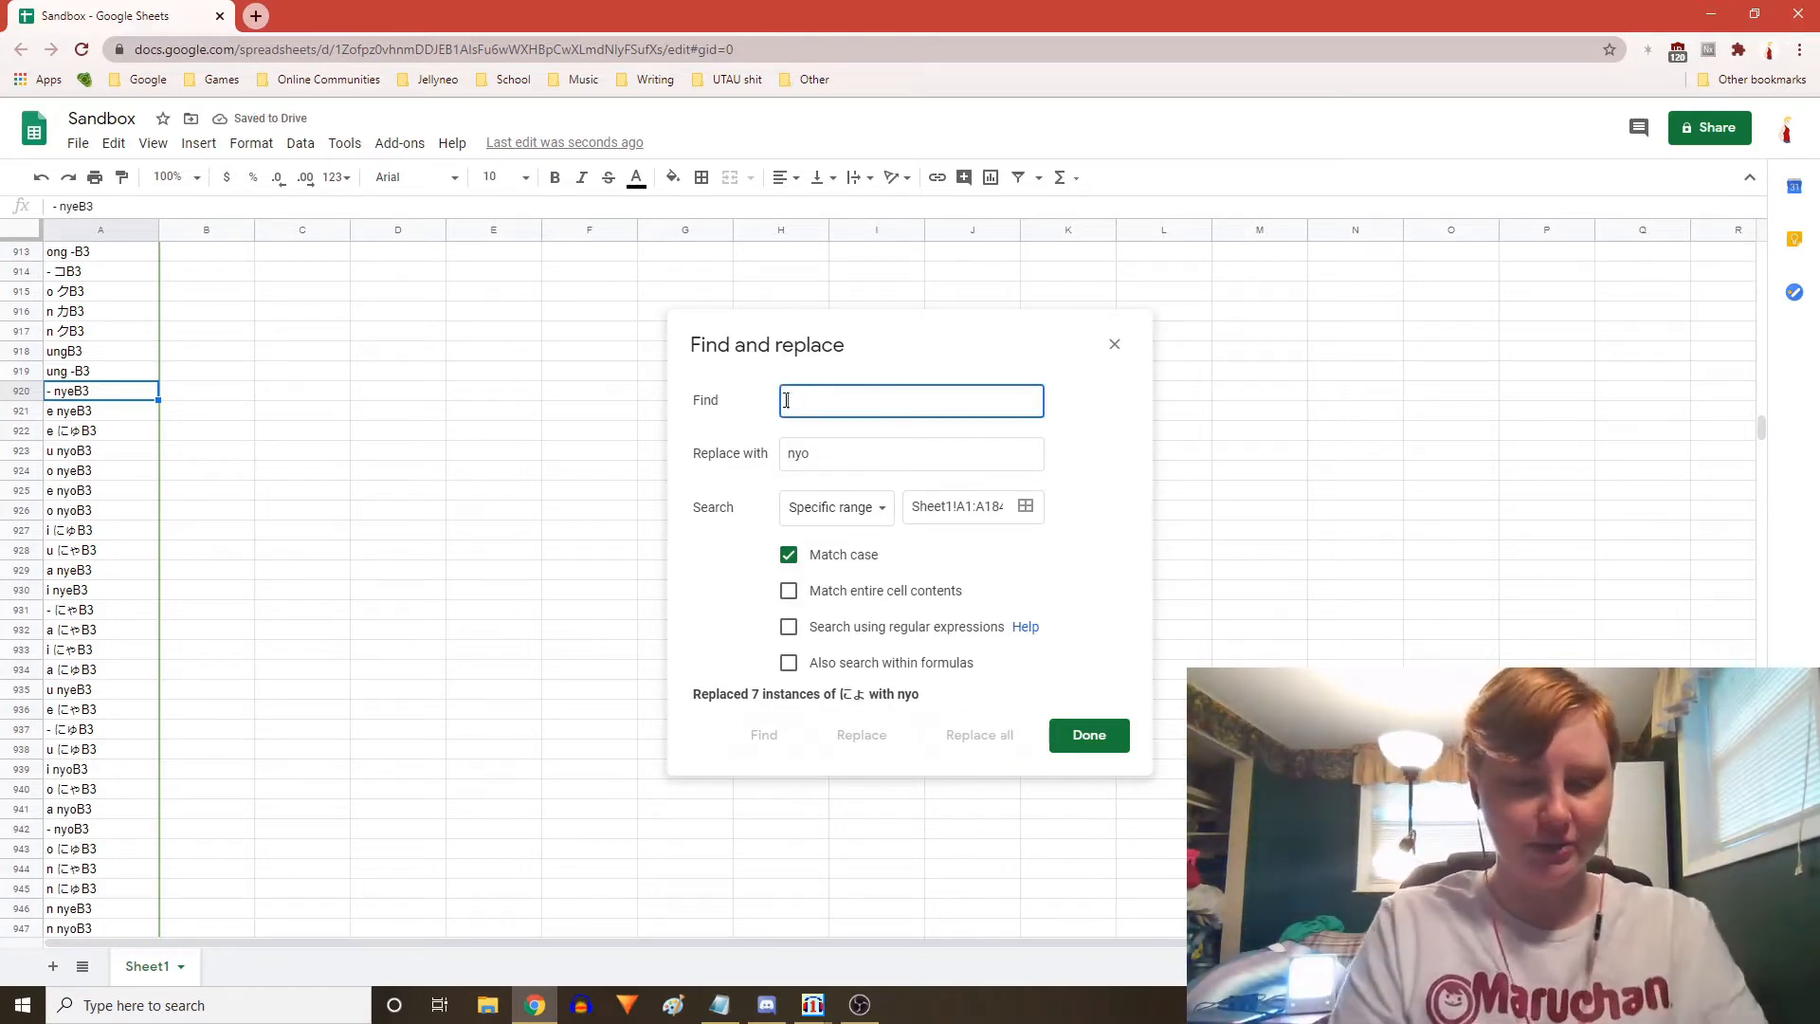
{"action": "key", "text": "alt+grave"}
{"action": "type", "text": "nyu"}
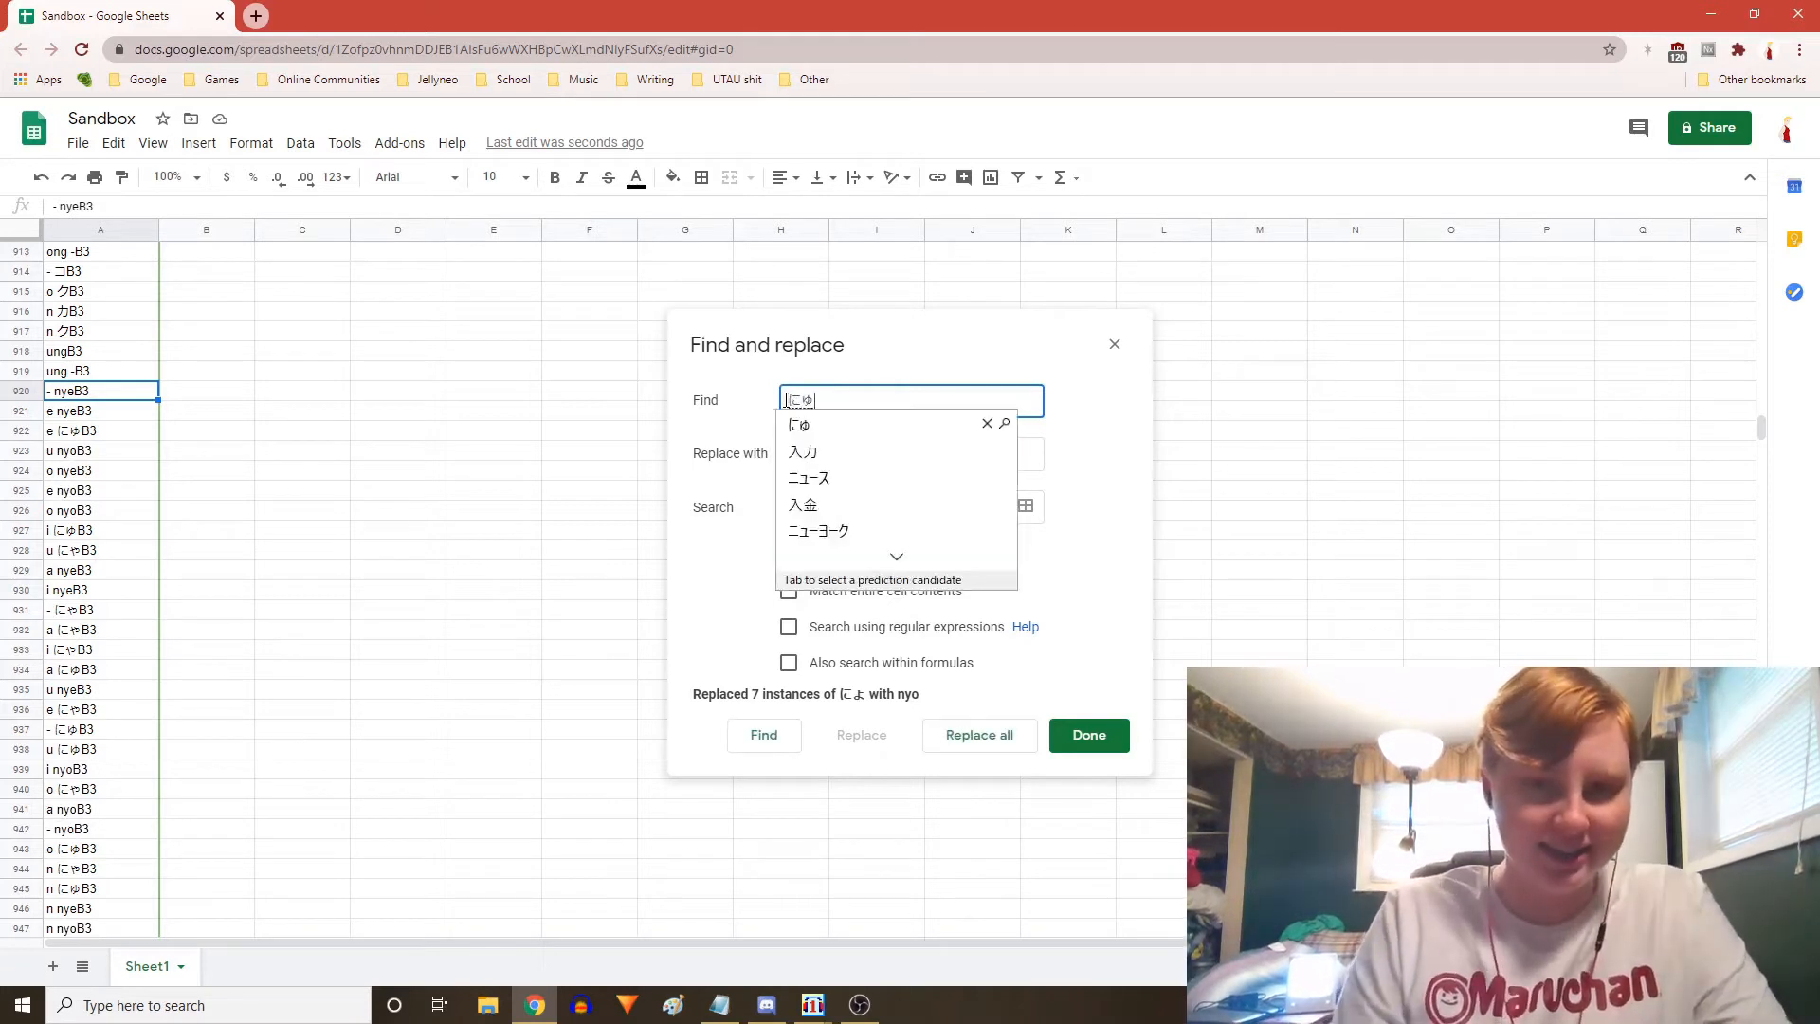
{"action": "key", "text": "Return"}
{"action": "key", "text": "alt+grave"}
{"action": "left_click", "coordinate": [840, 465]}
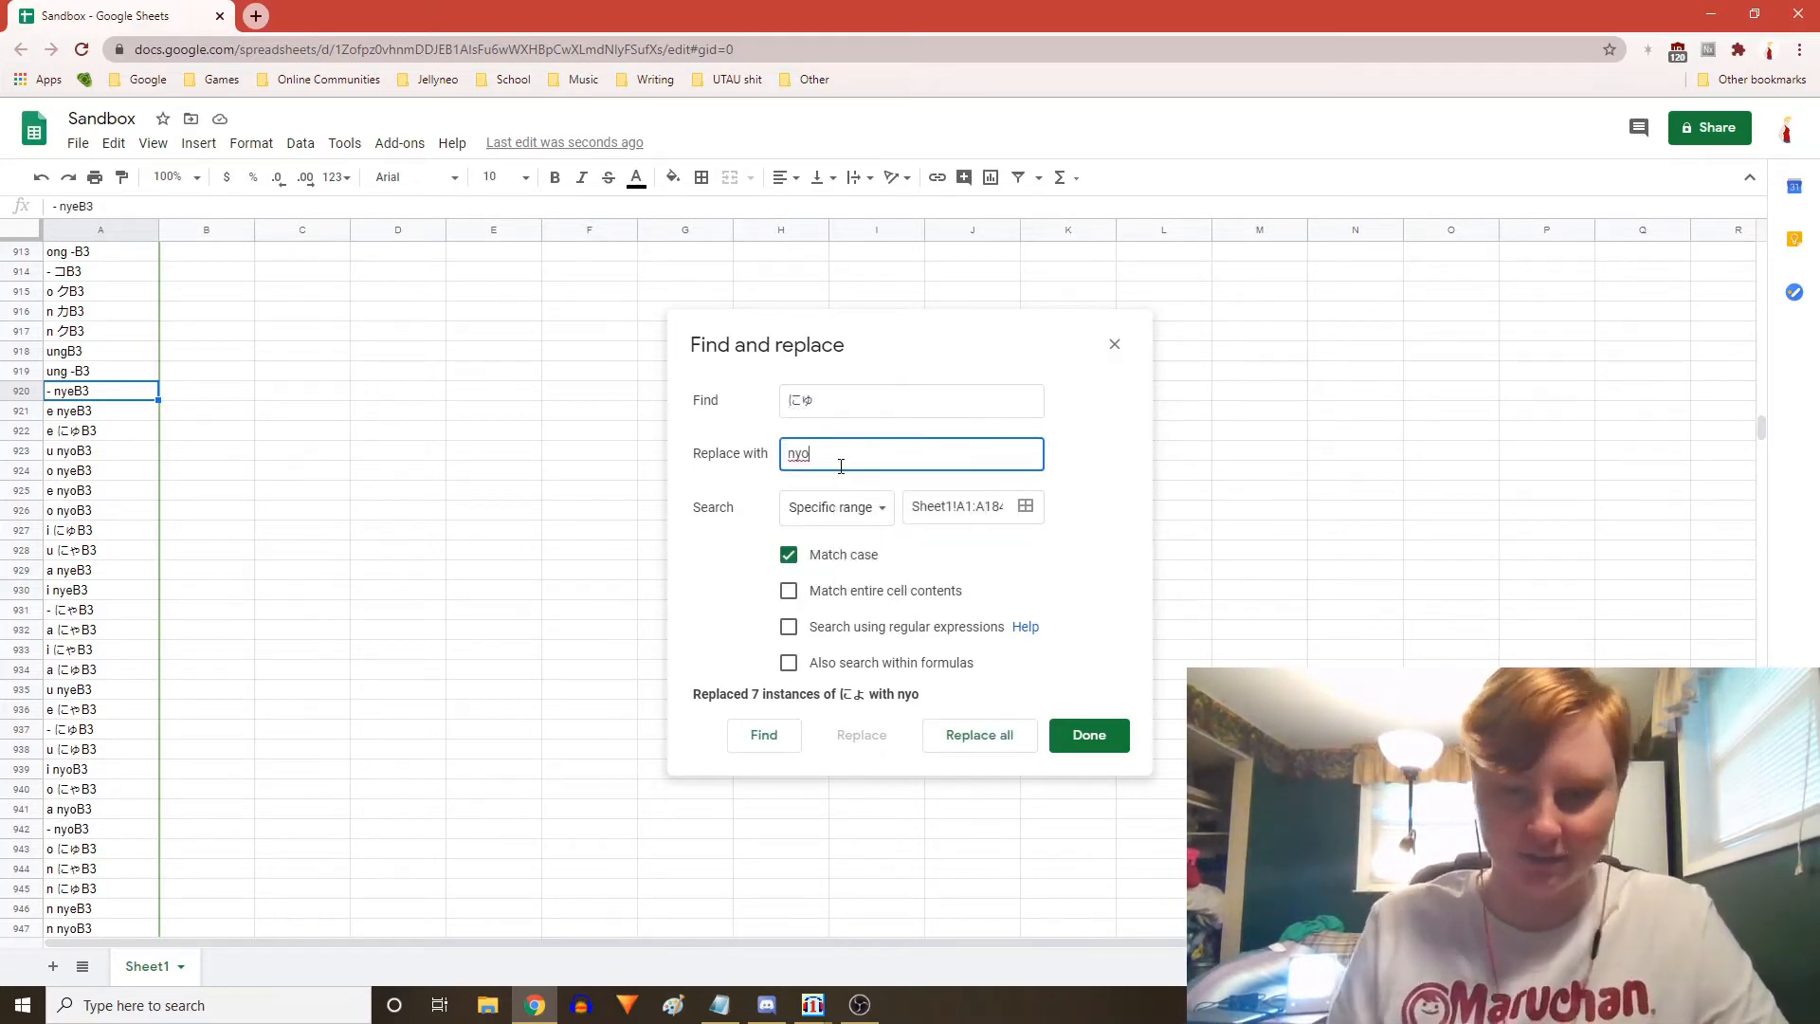
{"action": "key", "text": "BackSpace"}
{"action": "type", "text": "u"}
{"action": "left_click", "coordinate": [969, 737]}
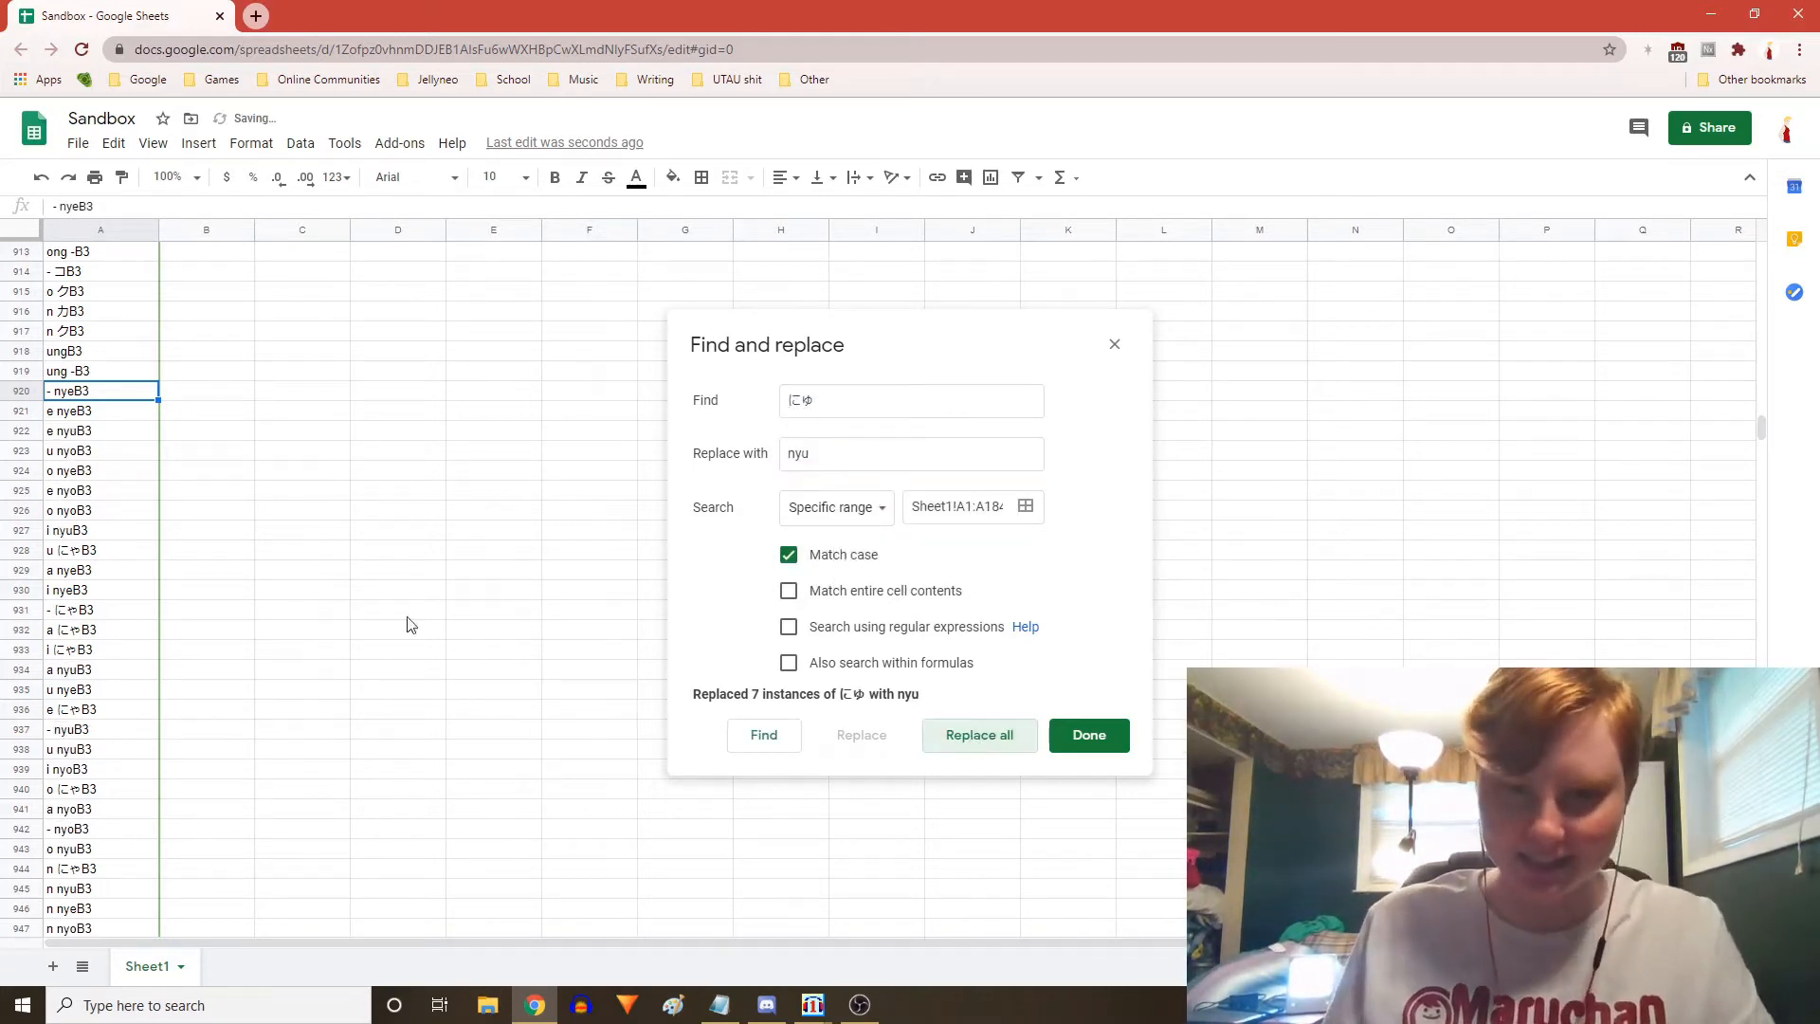
Clear the Find field and scroll through the converted aliases around rows 1416 to 1494
{"action": "double_click", "coordinate": [801, 400]}
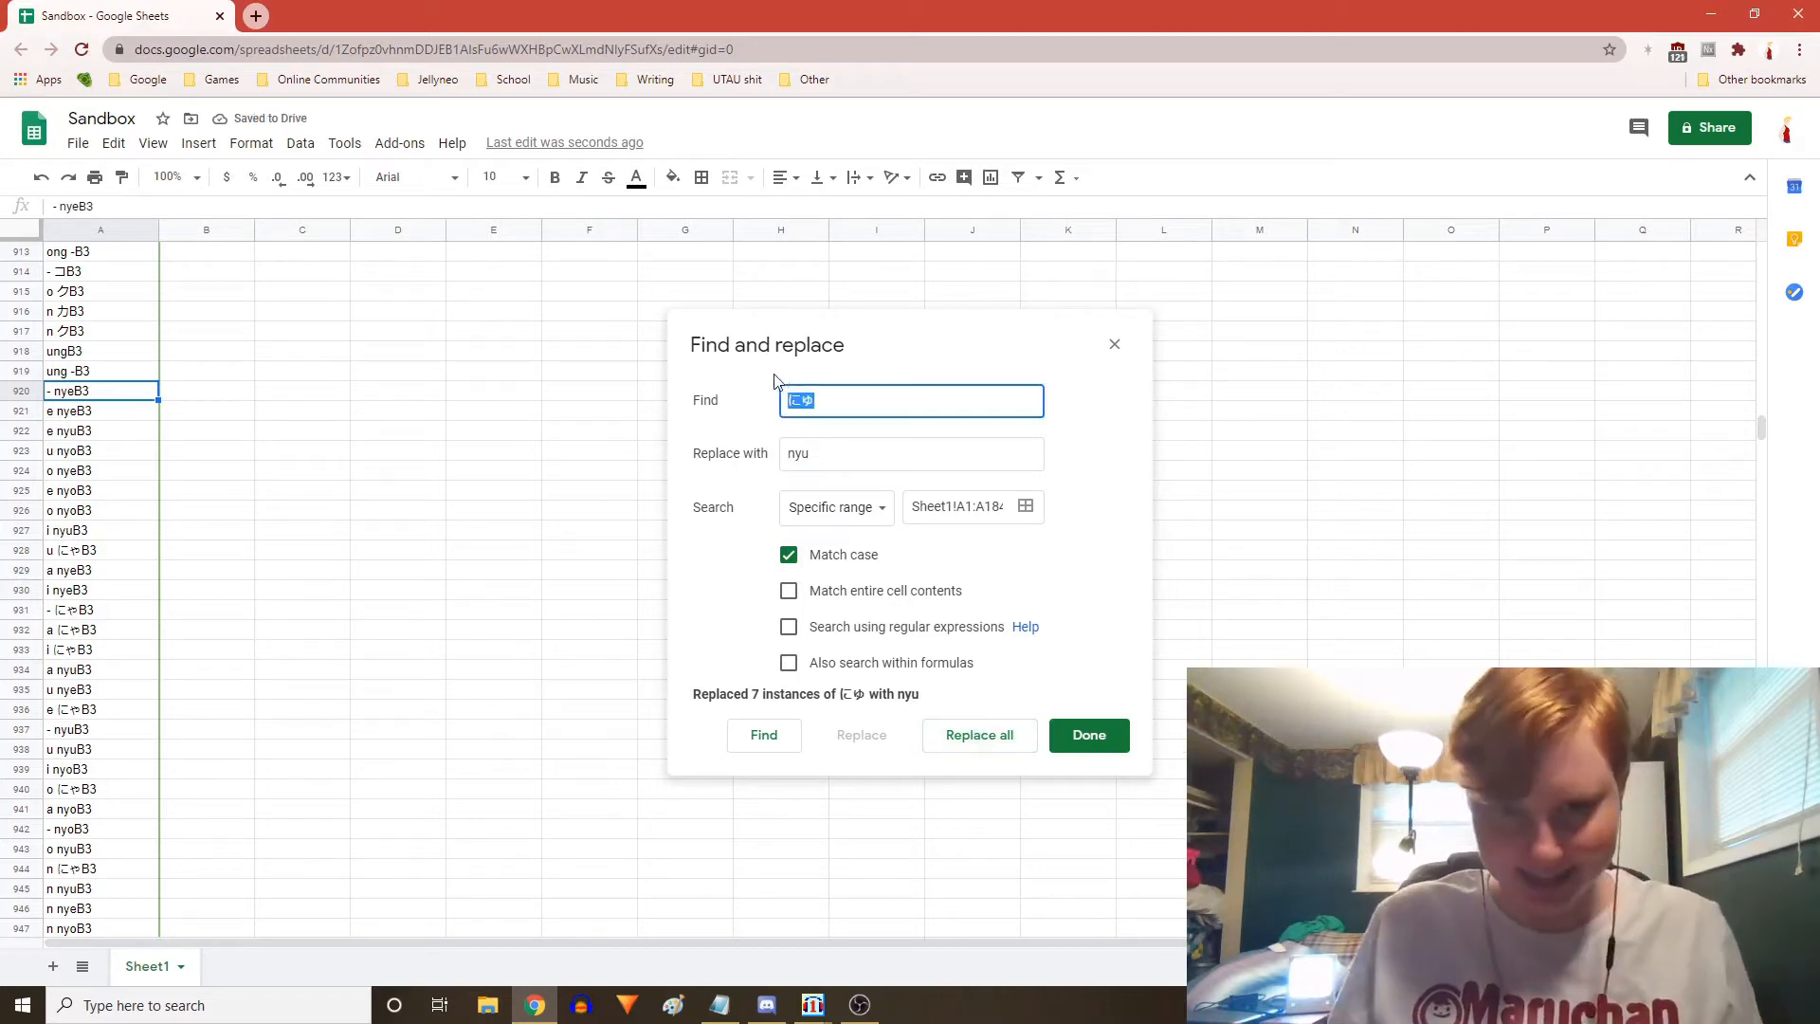
{"action": "key", "text": "BackSpace"}
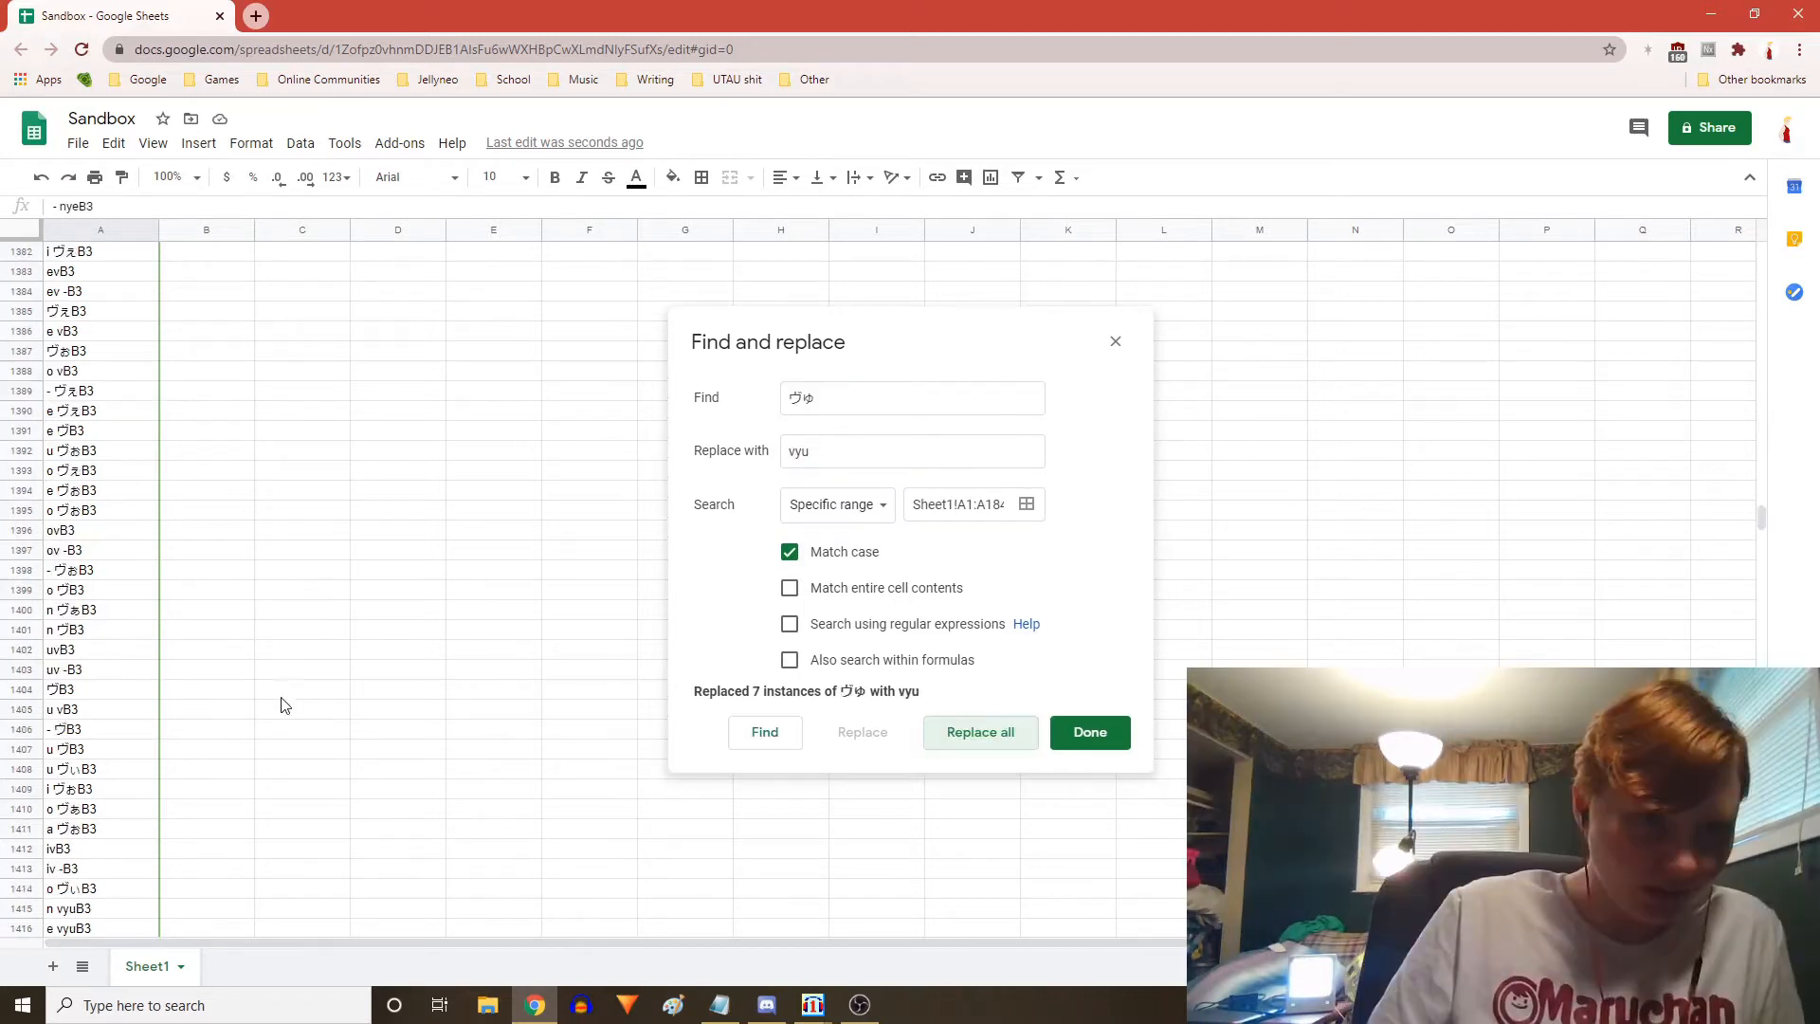
{"action": "scroll", "coordinate": [281, 706], "scroll_direction": "down", "scroll_amount": 8}
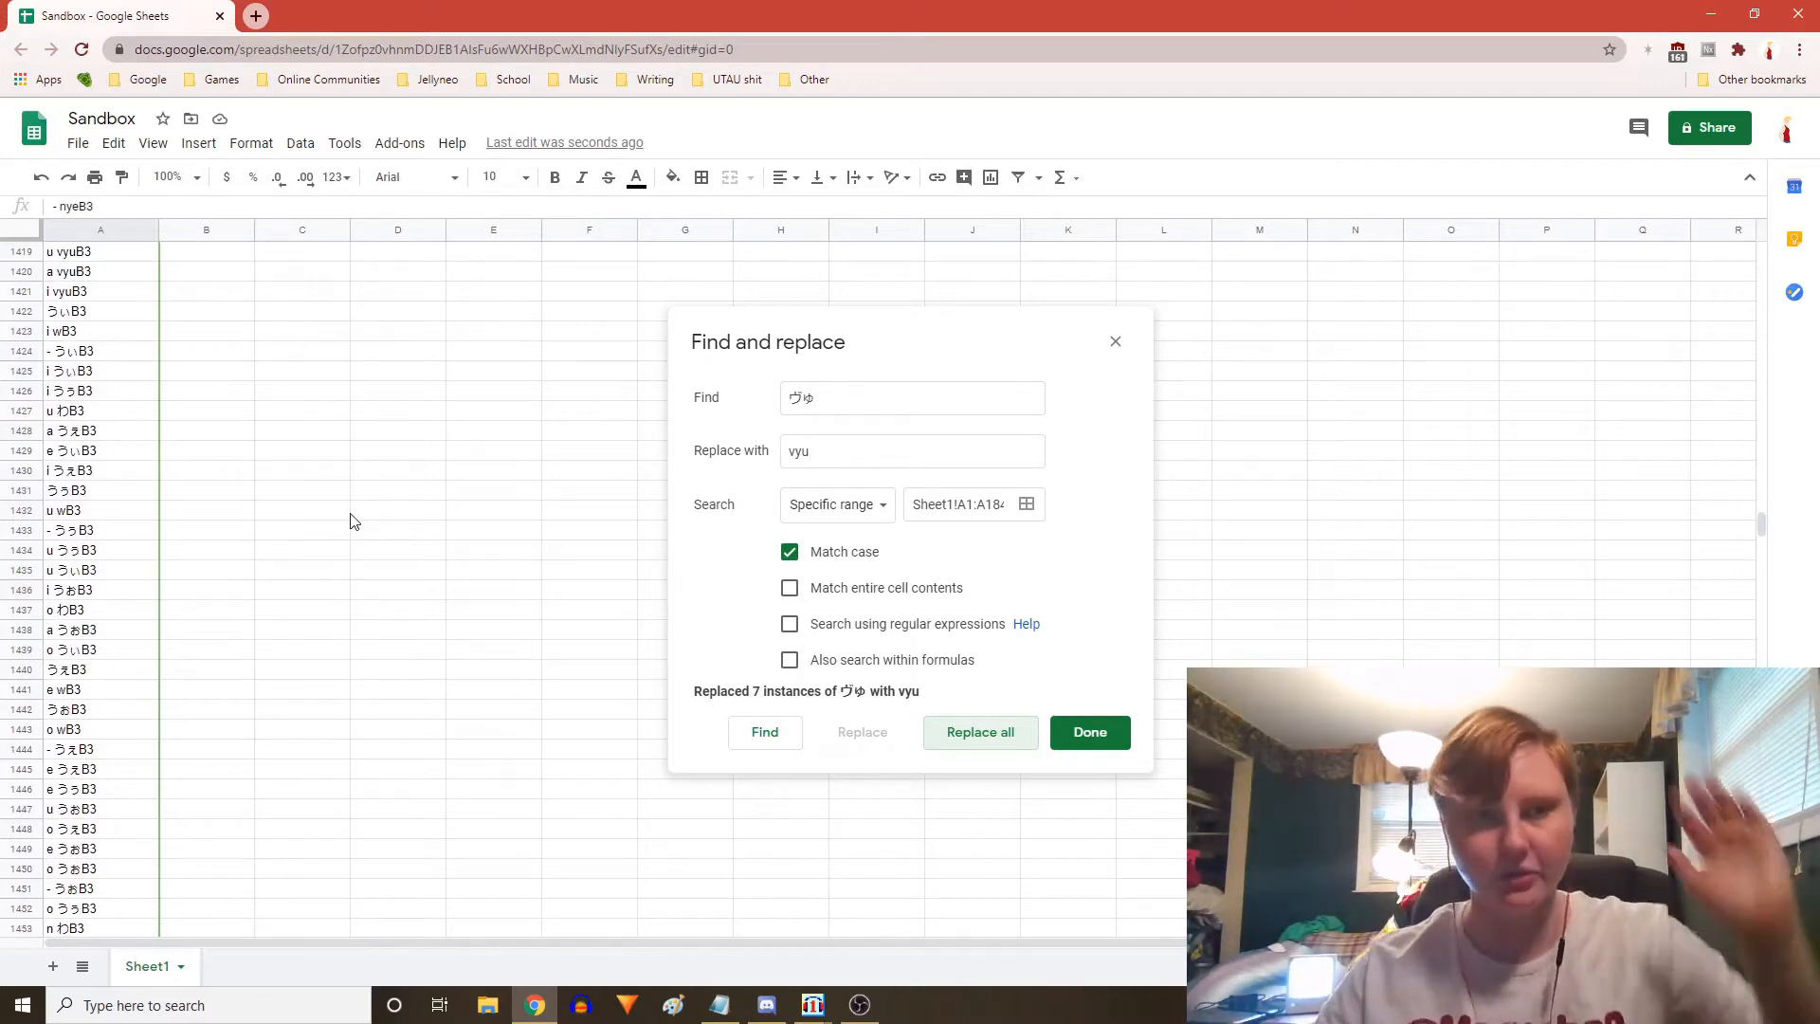
{"action": "scroll", "coordinate": [107, 366], "scroll_direction": "down", "scroll_amount": 5}
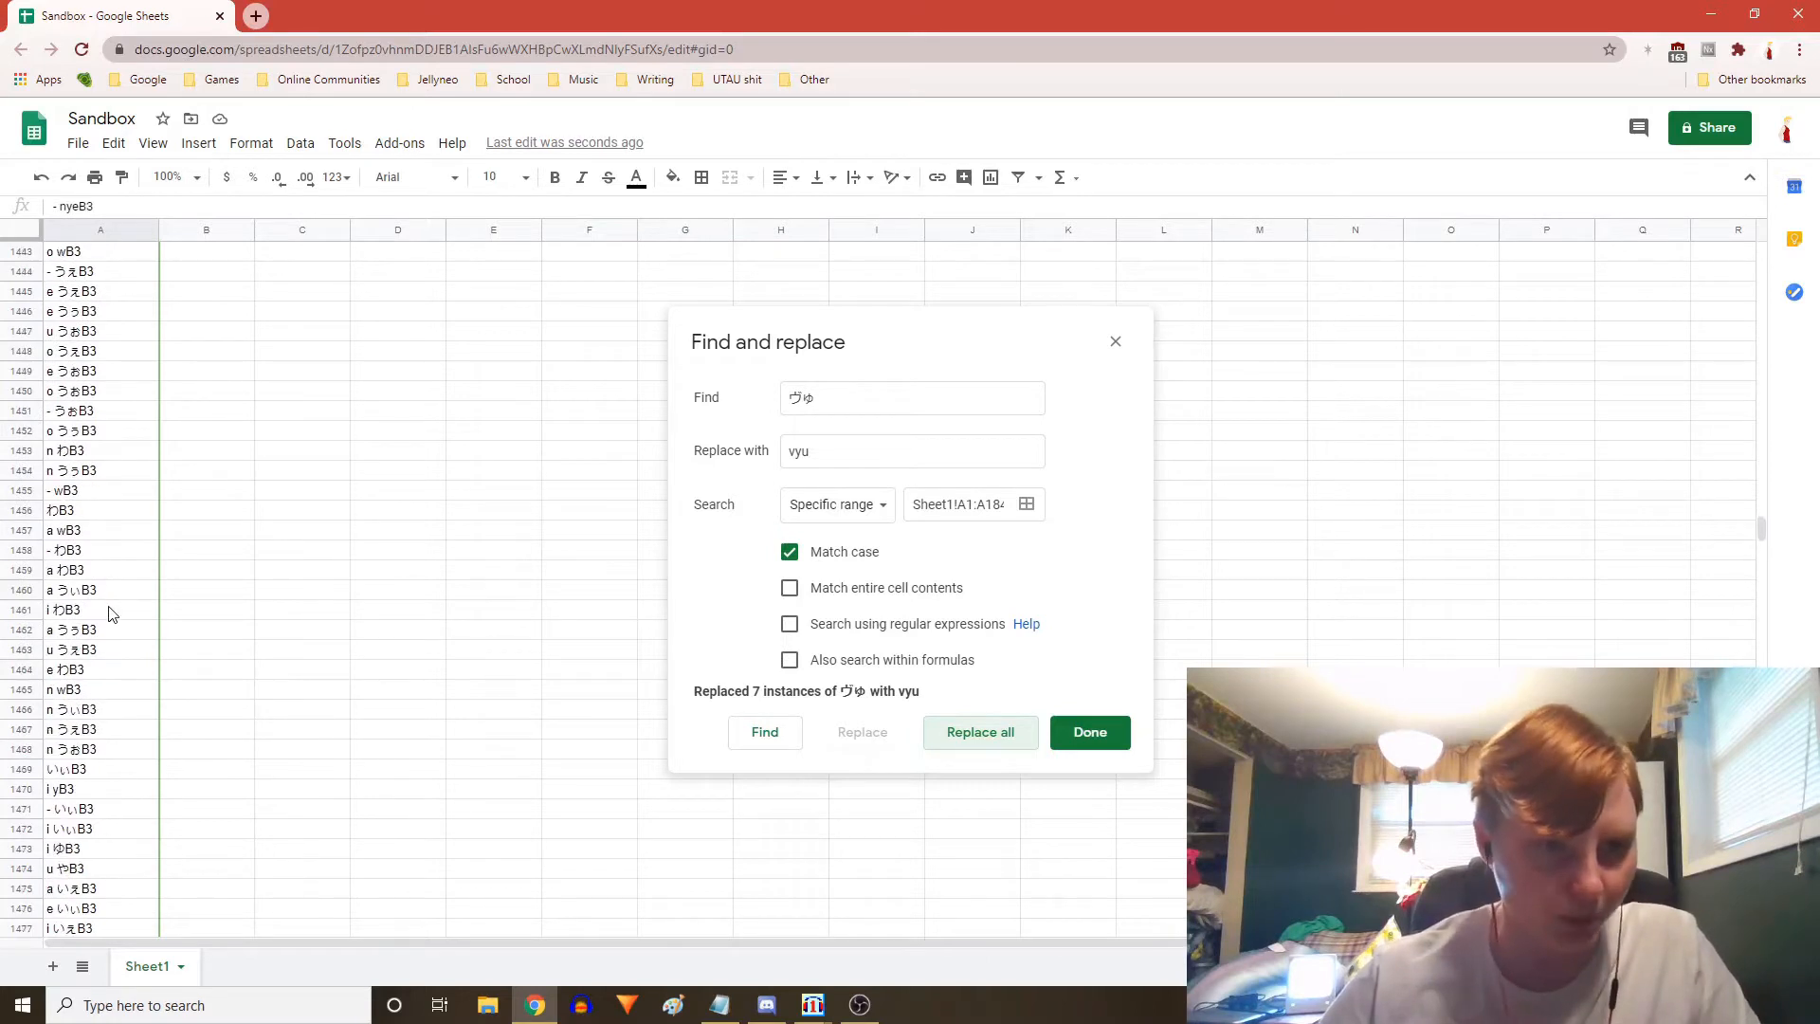
{"action": "scroll", "coordinate": [95, 664], "scroll_direction": "down", "scroll_amount": 3}
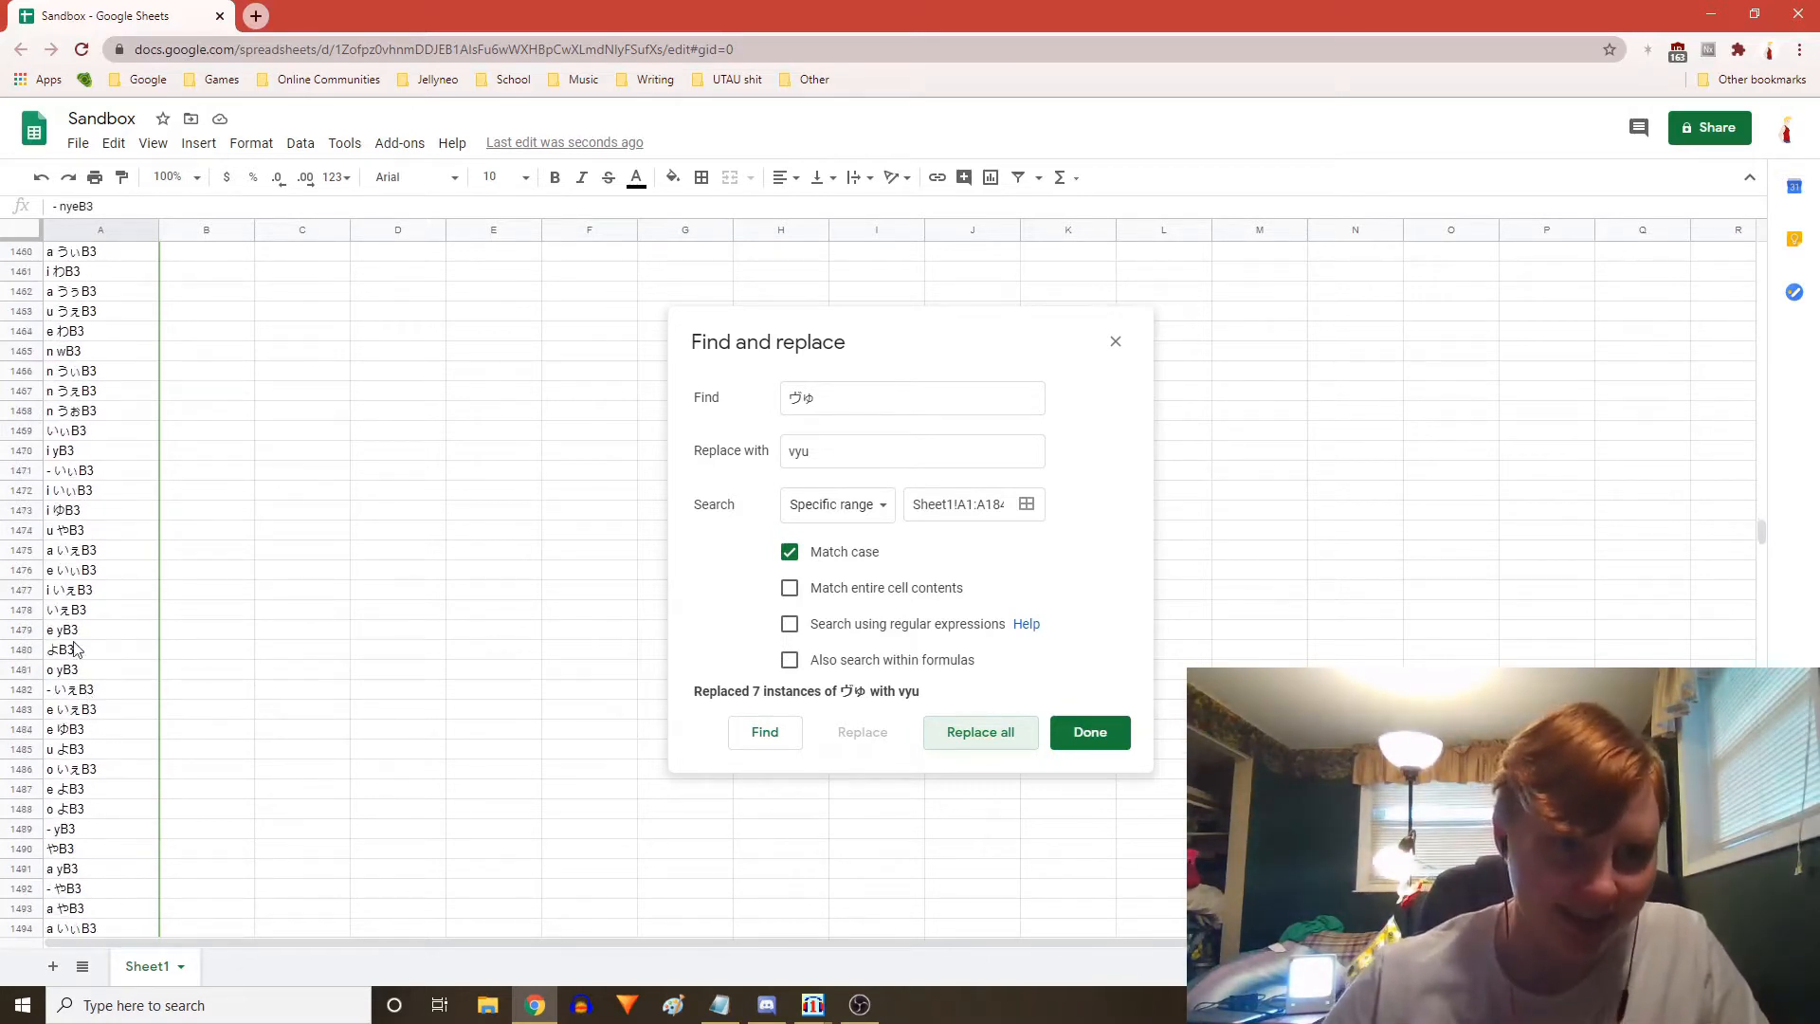
{"action": "scroll", "coordinate": [79, 561], "scroll_direction": "up", "scroll_amount": 5}
{"action": "scroll", "coordinate": [78, 561], "scroll_direction": "up", "scroll_amount": 4}
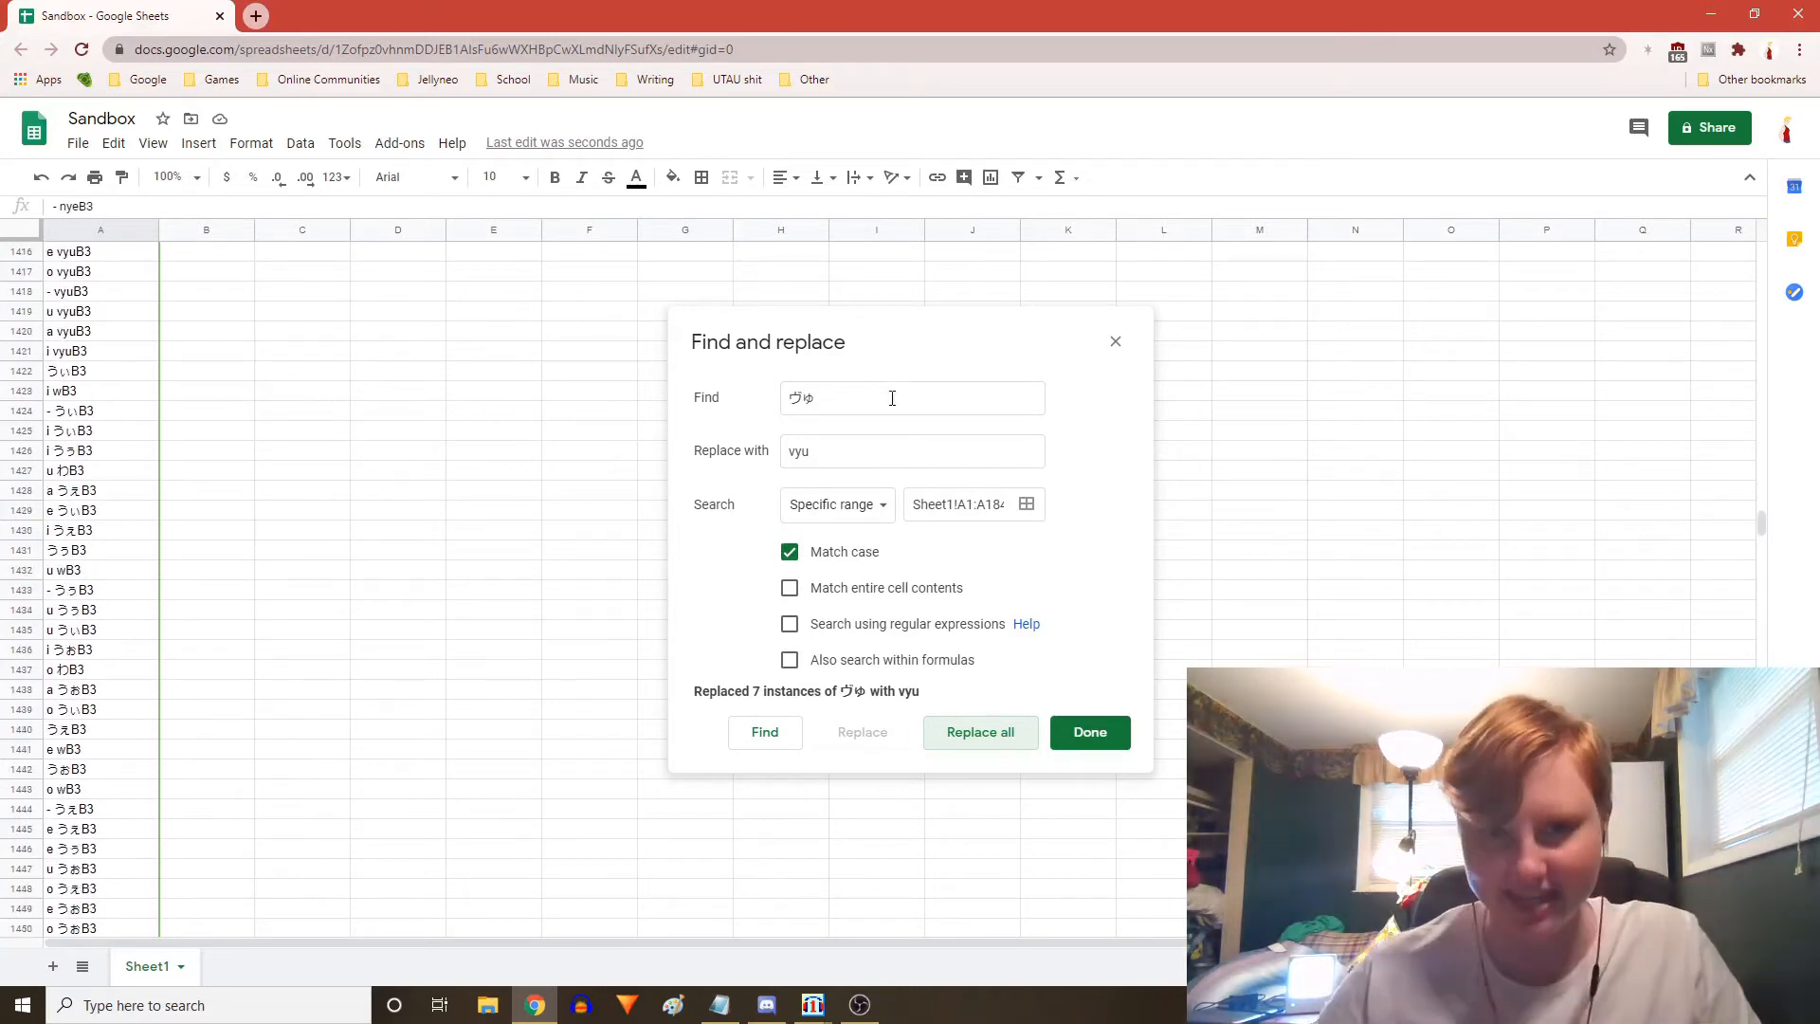
Clear the Find field and browse the aliases from the top of column A
{"action": "double_click", "coordinate": [890, 397]}
{"action": "key", "text": "BackSpace"}
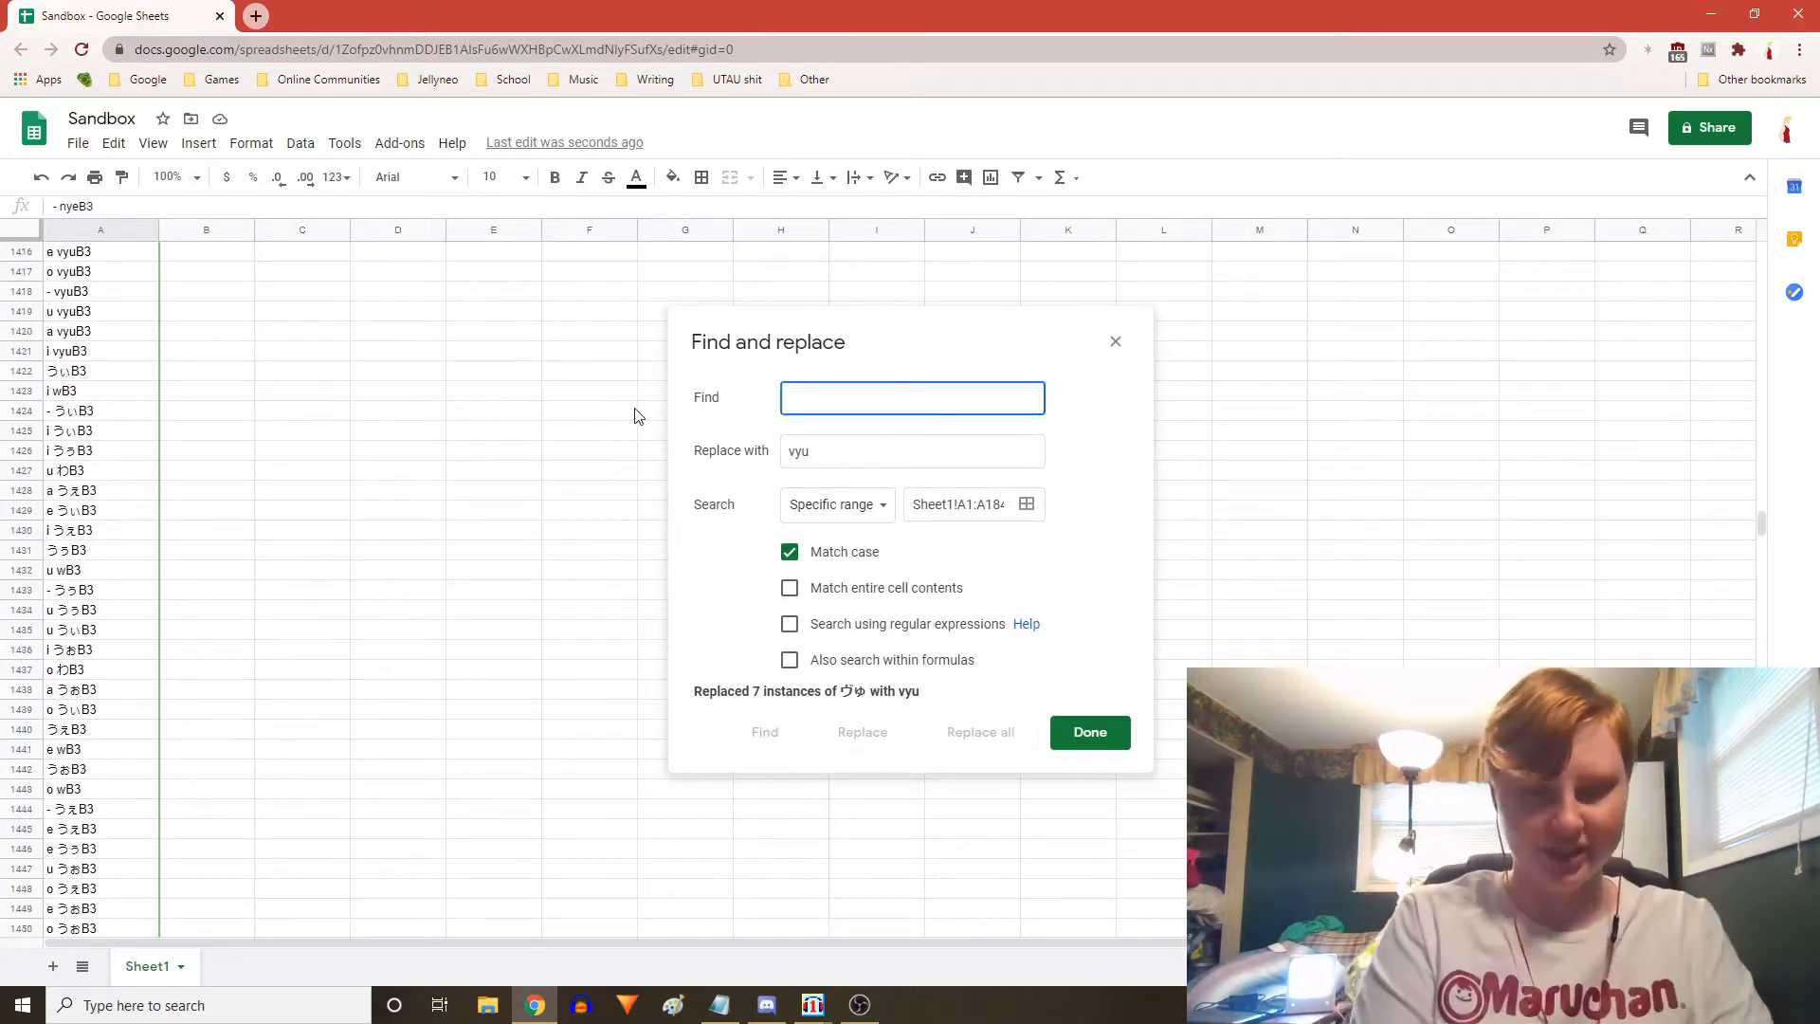
{"action": "key", "text": "alt+grave"}
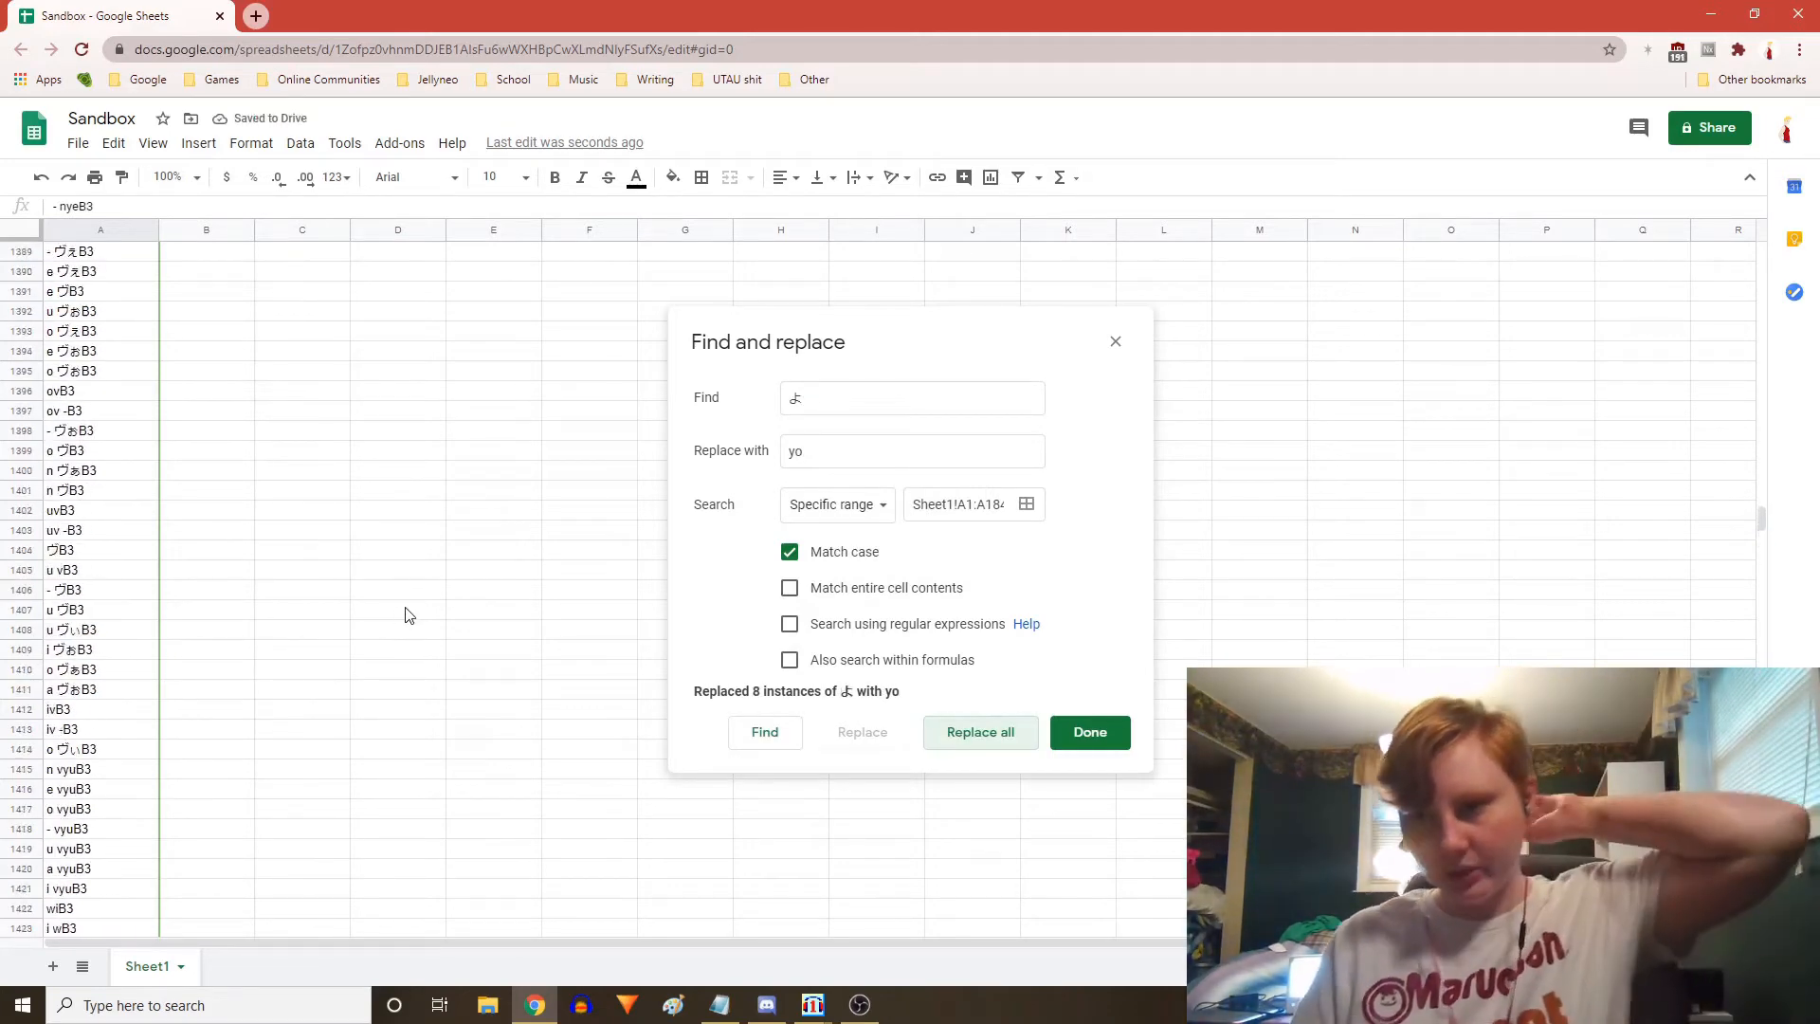
{"action": "scroll", "coordinate": [407, 611], "scroll_direction": "up", "scroll_amount": 20}
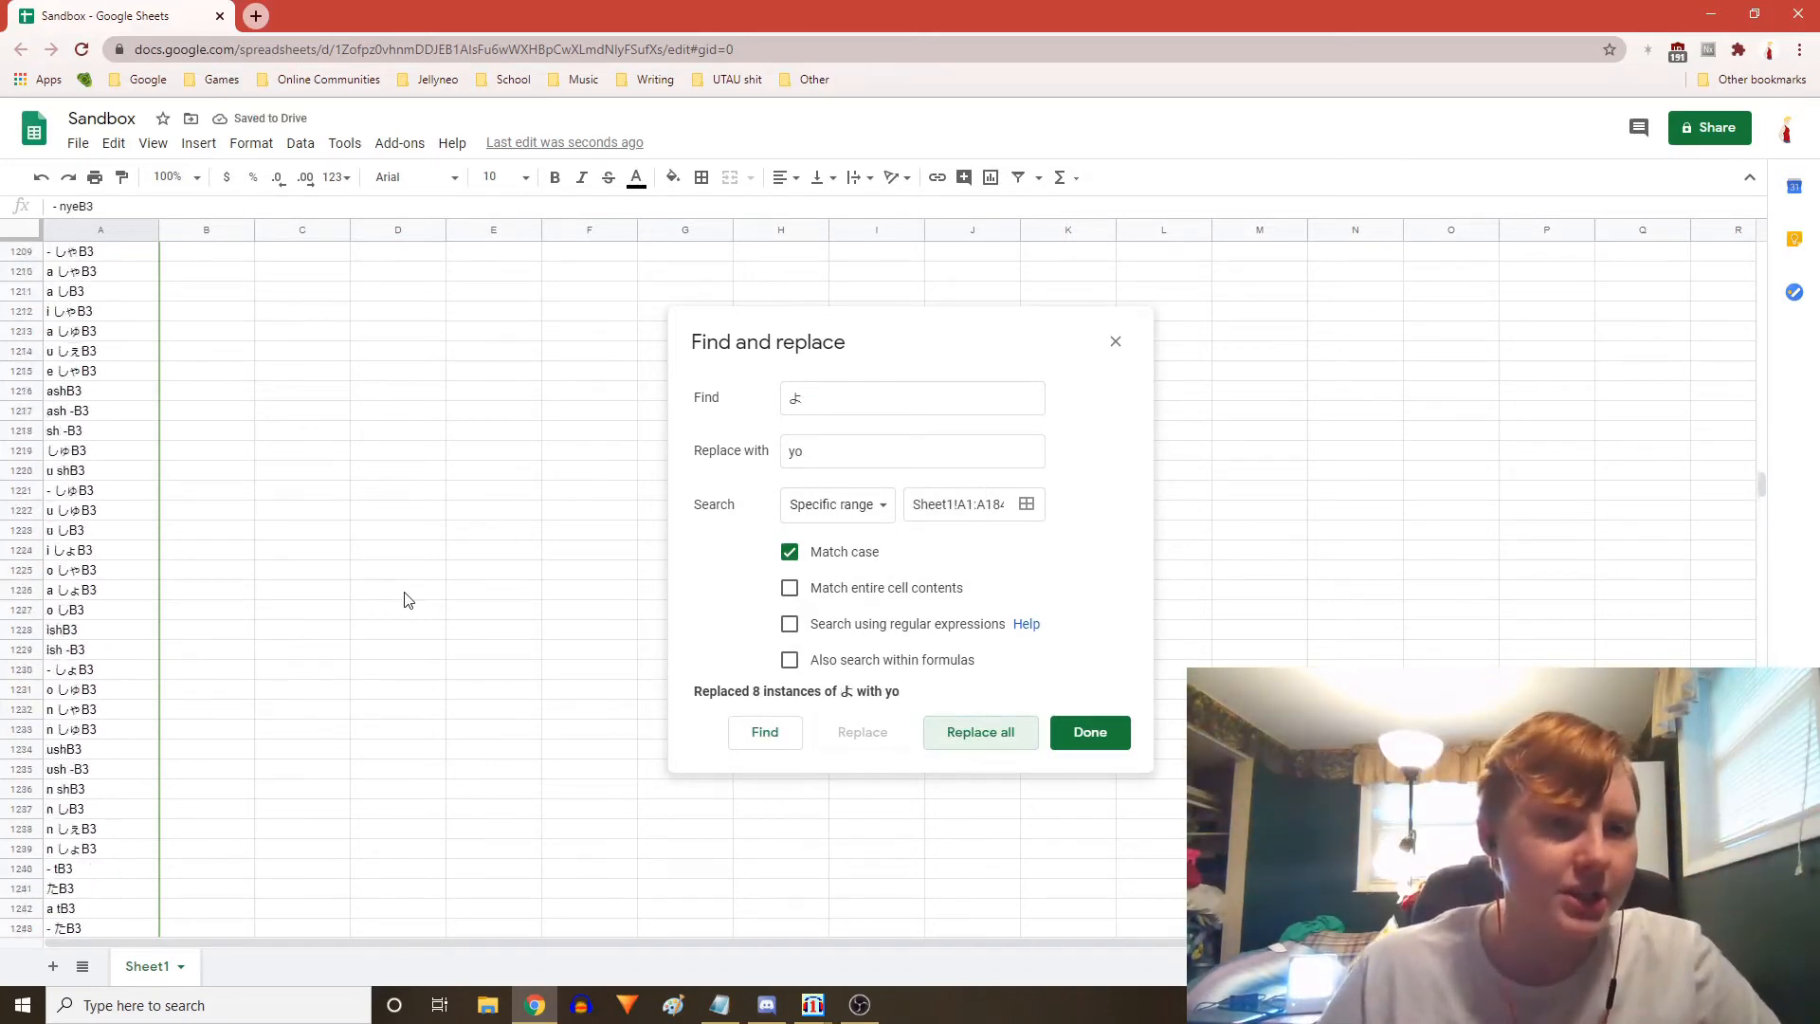
{"action": "scroll", "coordinate": [408, 599], "scroll_direction": "up", "scroll_amount": 15}
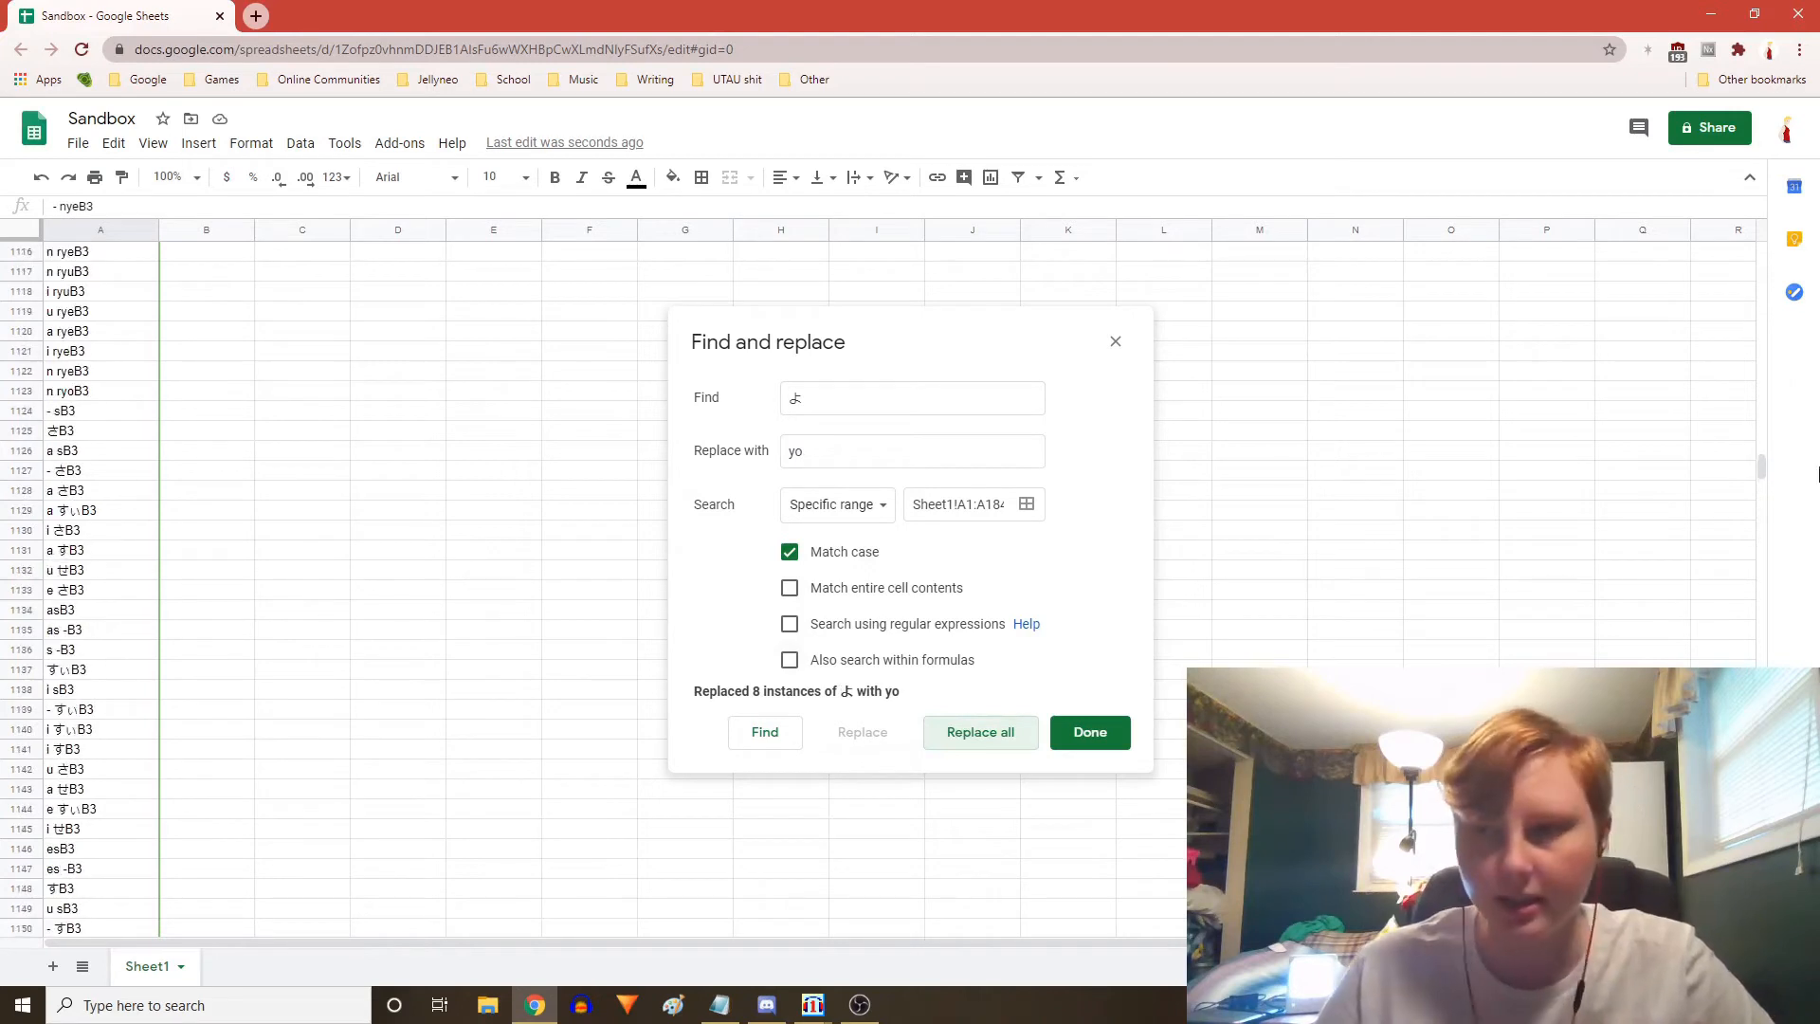
{"action": "left_click_drag", "start_coordinate": [1762, 463], "coordinate": [1767, 201]}
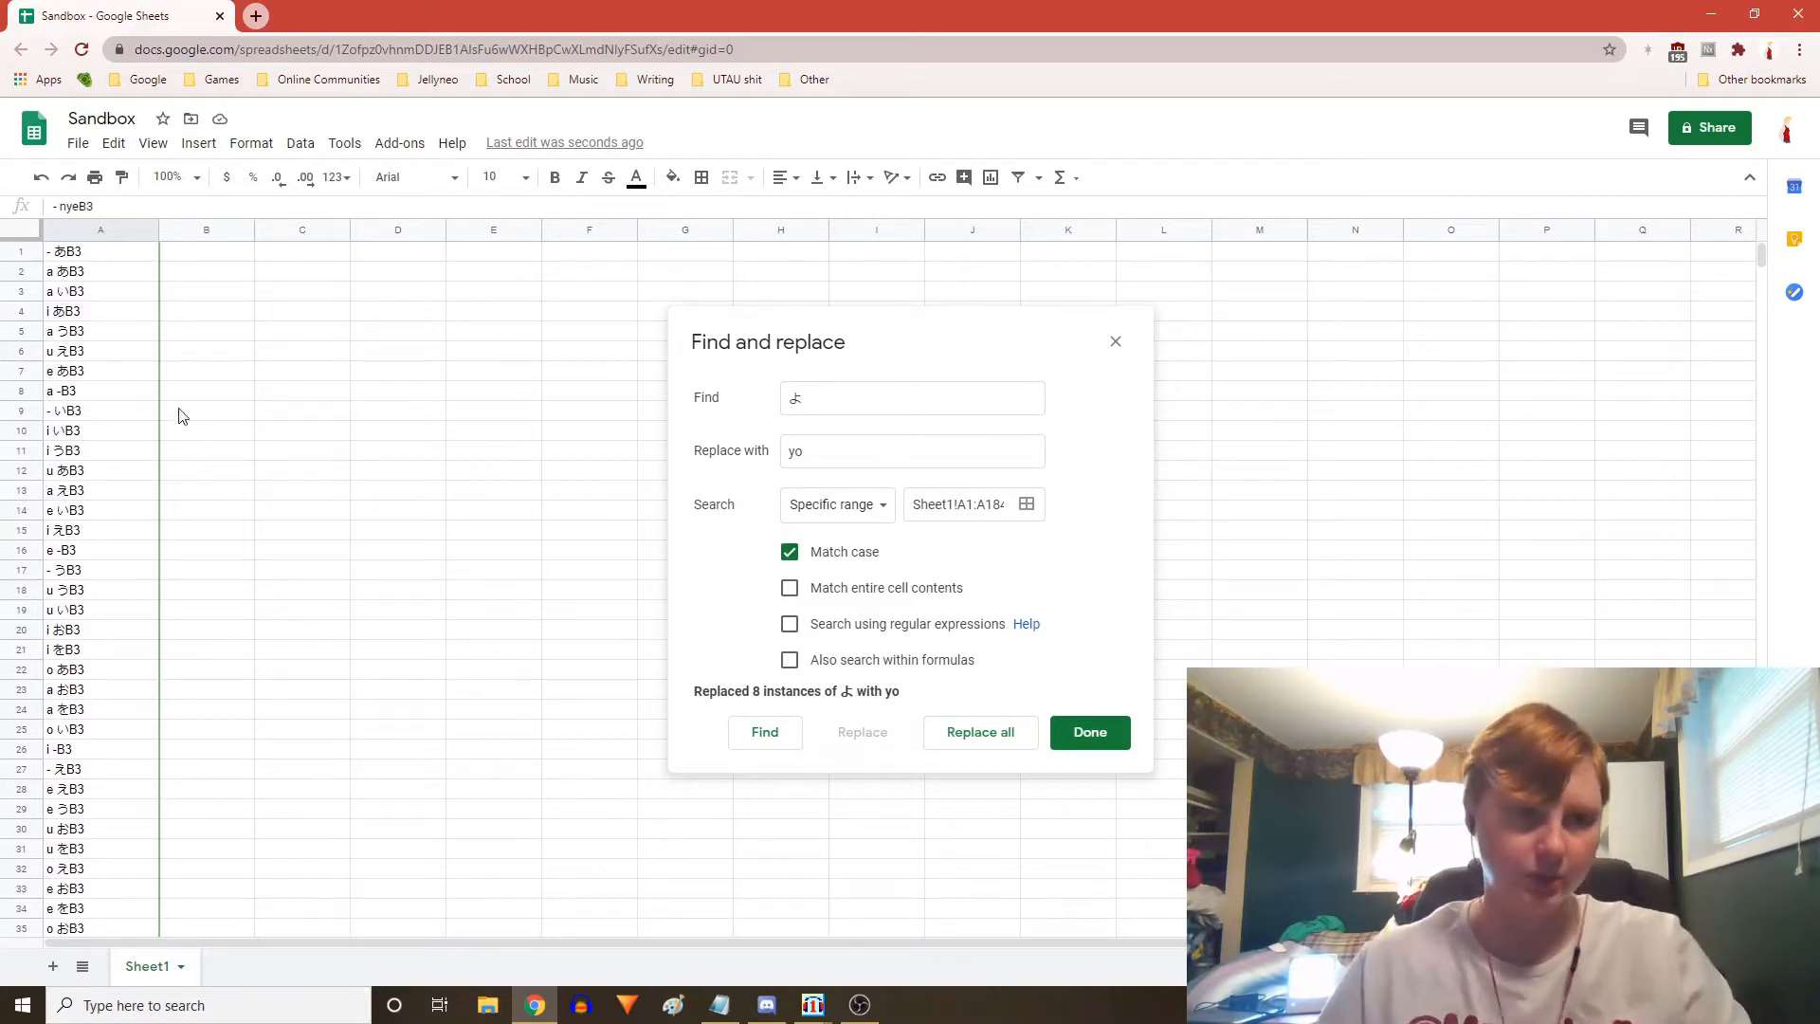
{"action": "scroll", "coordinate": [237, 504], "scroll_direction": "down", "scroll_amount": 4}
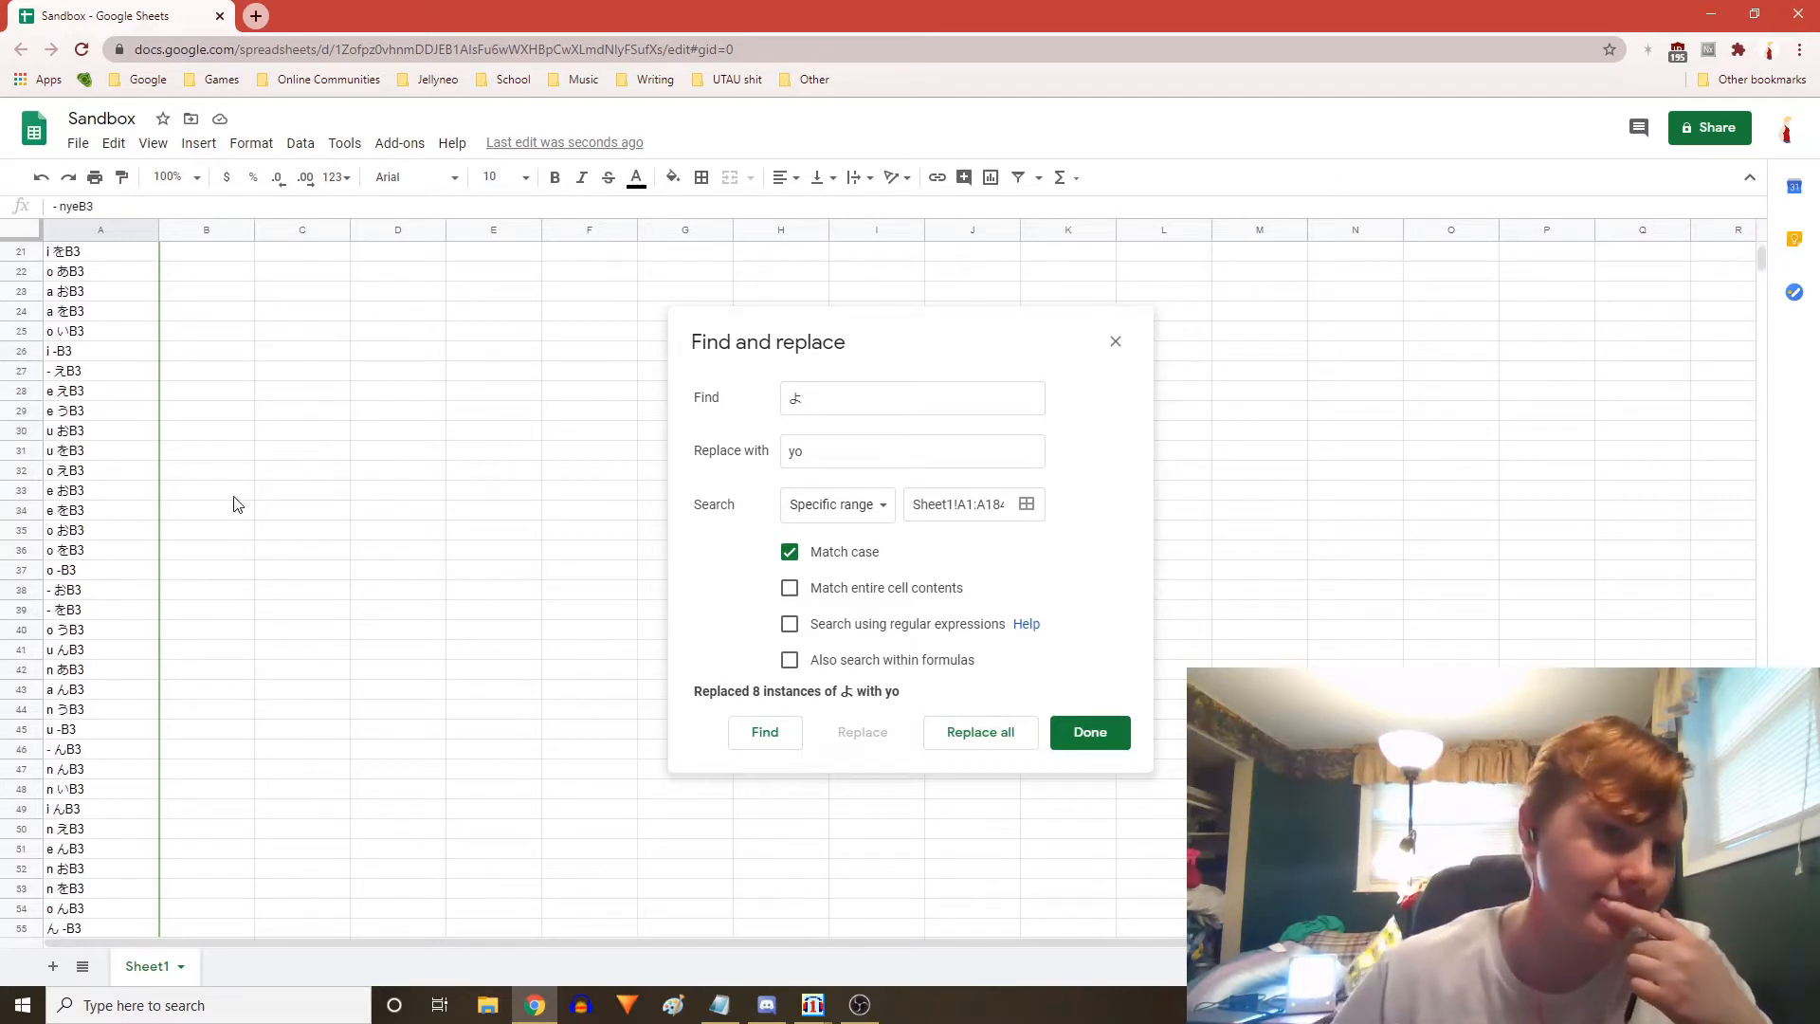
{"action": "scroll", "coordinate": [232, 506], "scroll_direction": "down", "scroll_amount": 3}
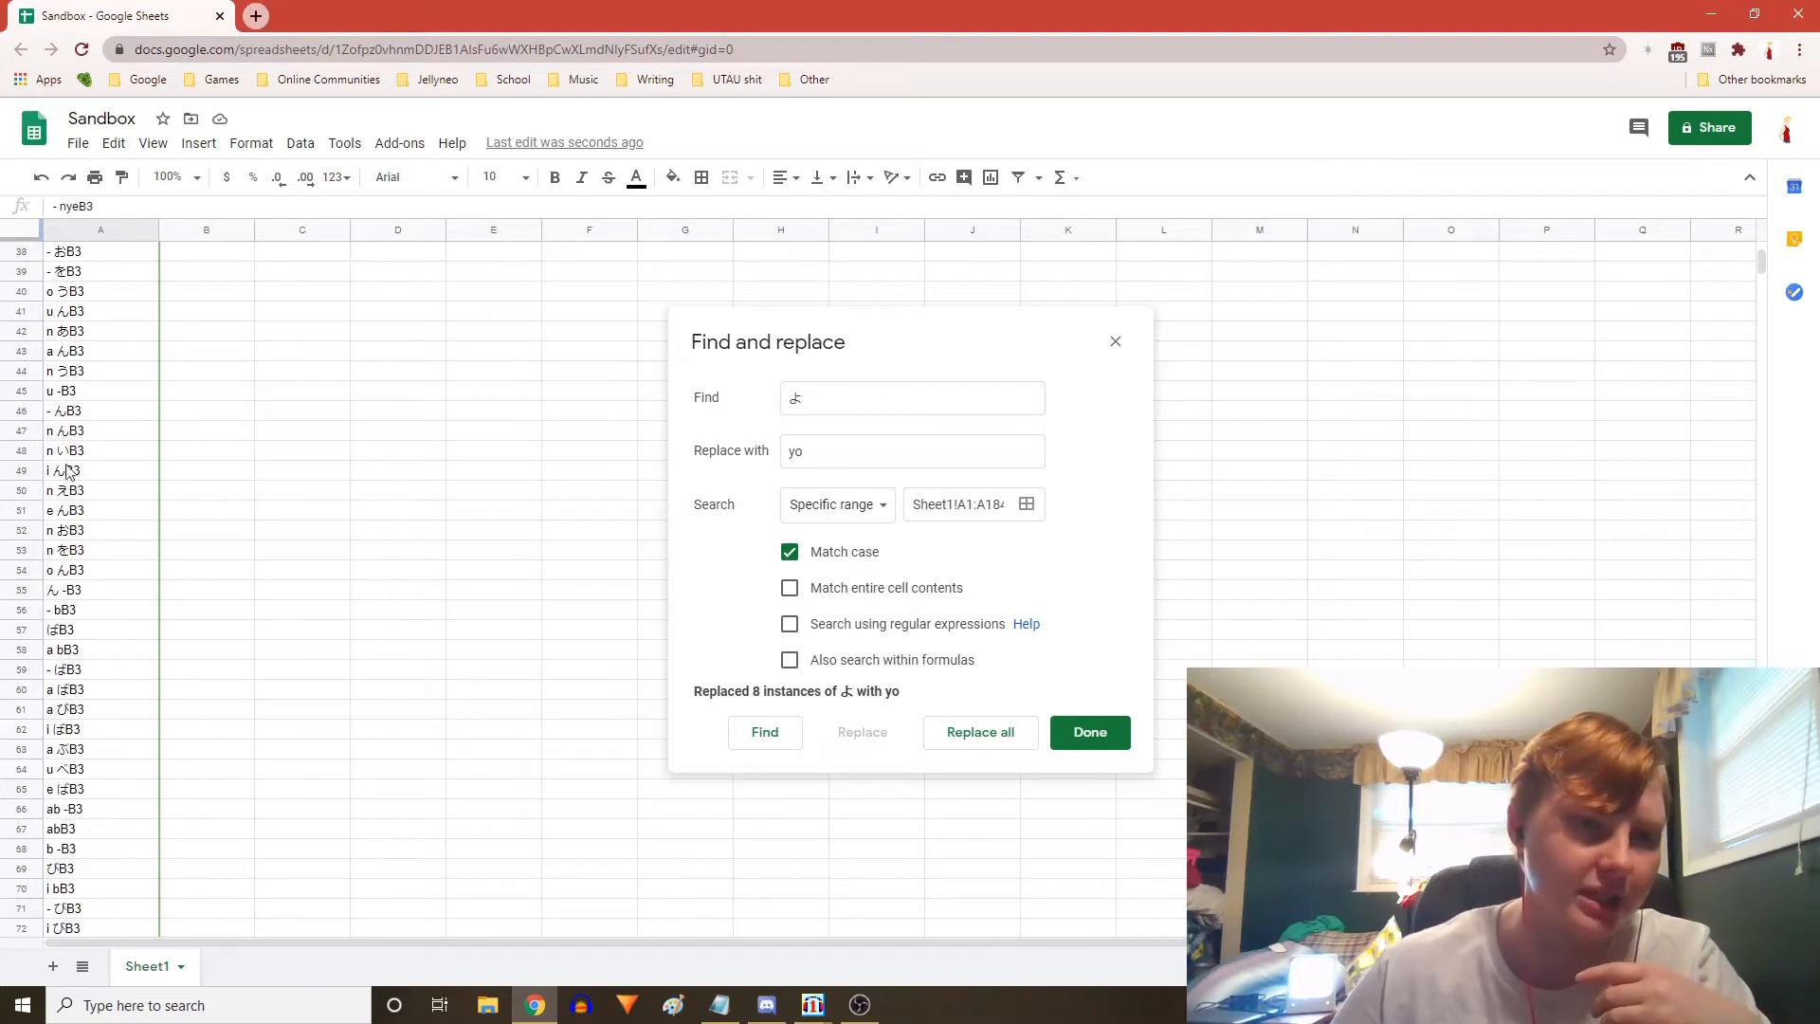
{"action": "scroll", "coordinate": [69, 472], "scroll_direction": "up", "scroll_amount": 6}
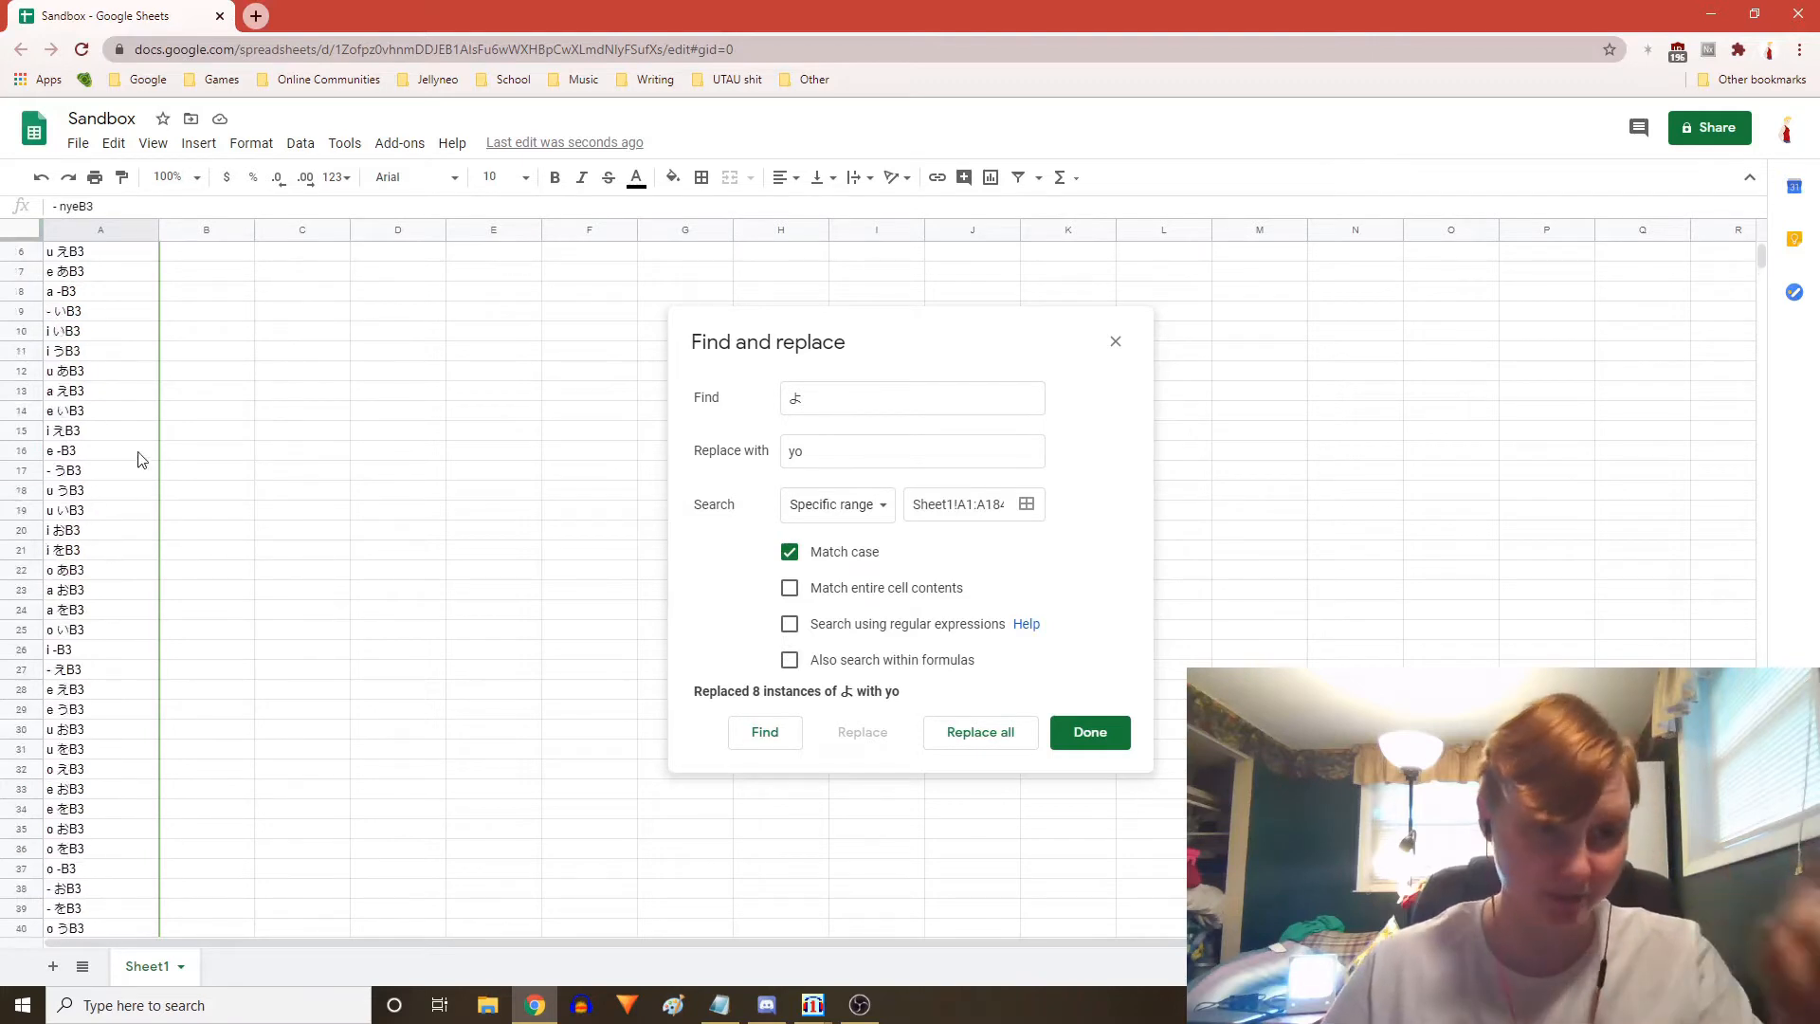
{"action": "scroll", "coordinate": [144, 458], "scroll_direction": "up", "scroll_amount": 2}
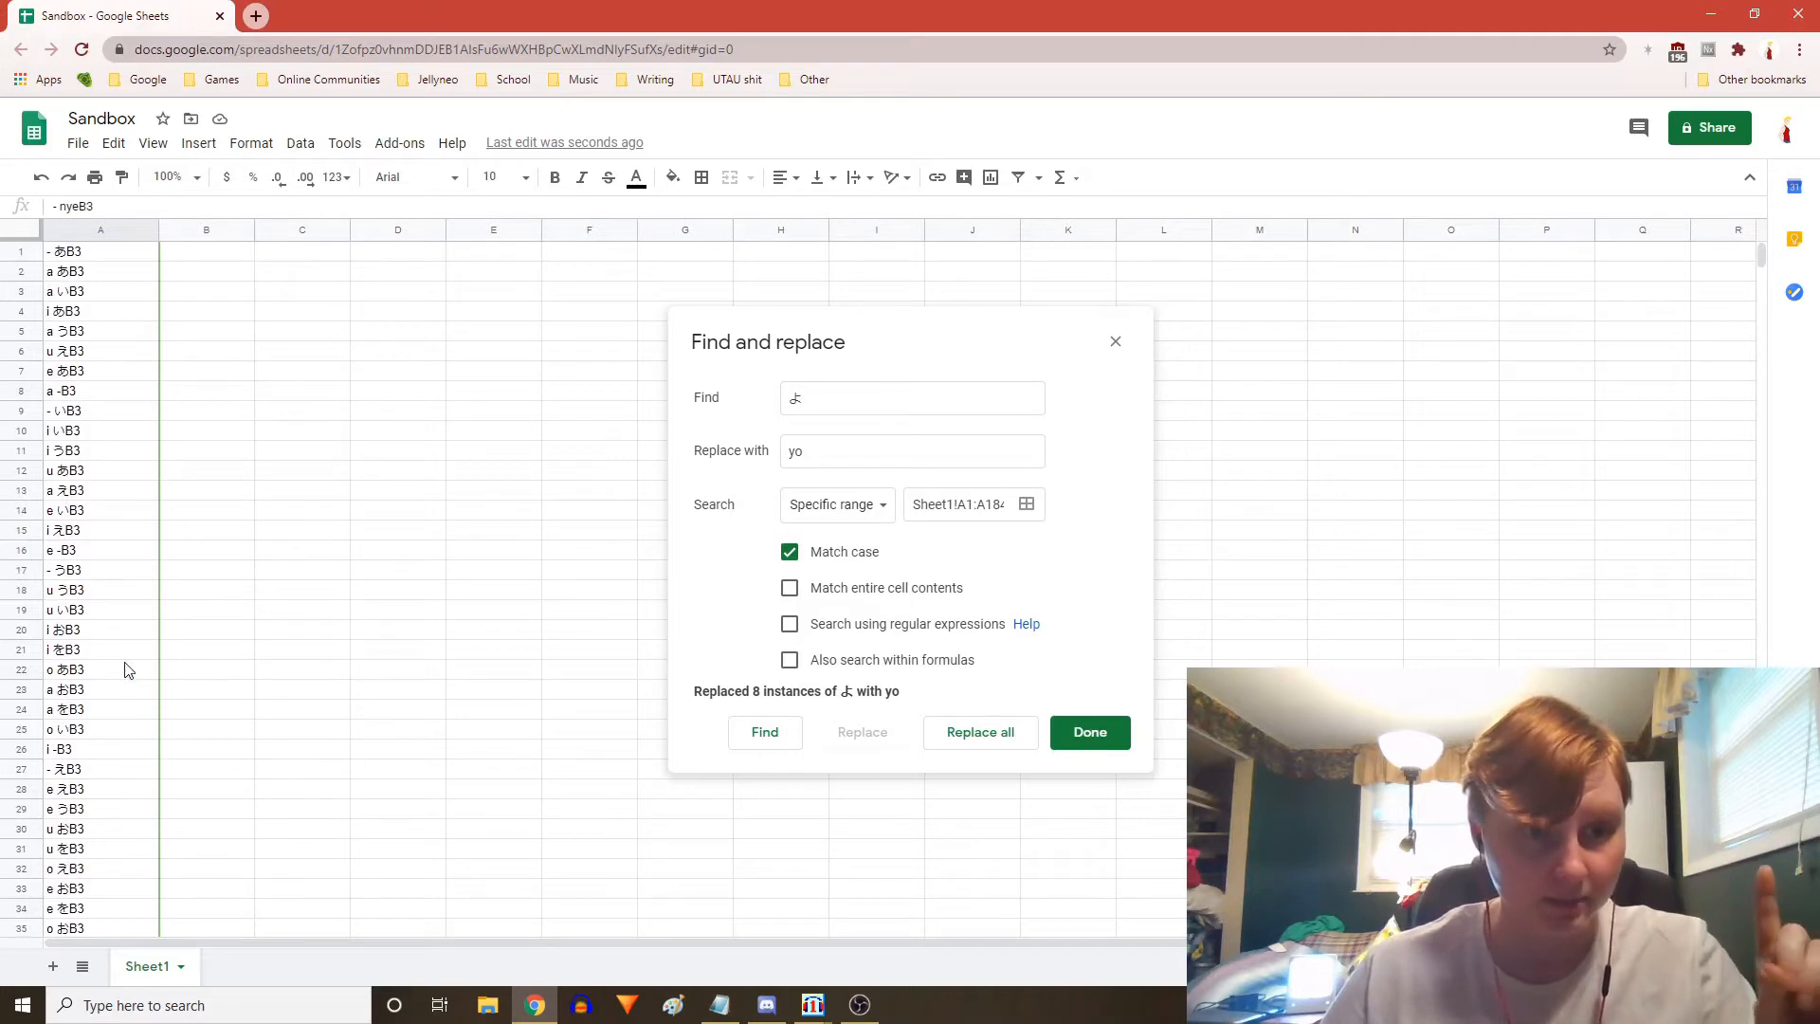
Inspect the alias cells A20 and A21 in the formula bar
{"action": "left_click", "coordinate": [55, 654]}
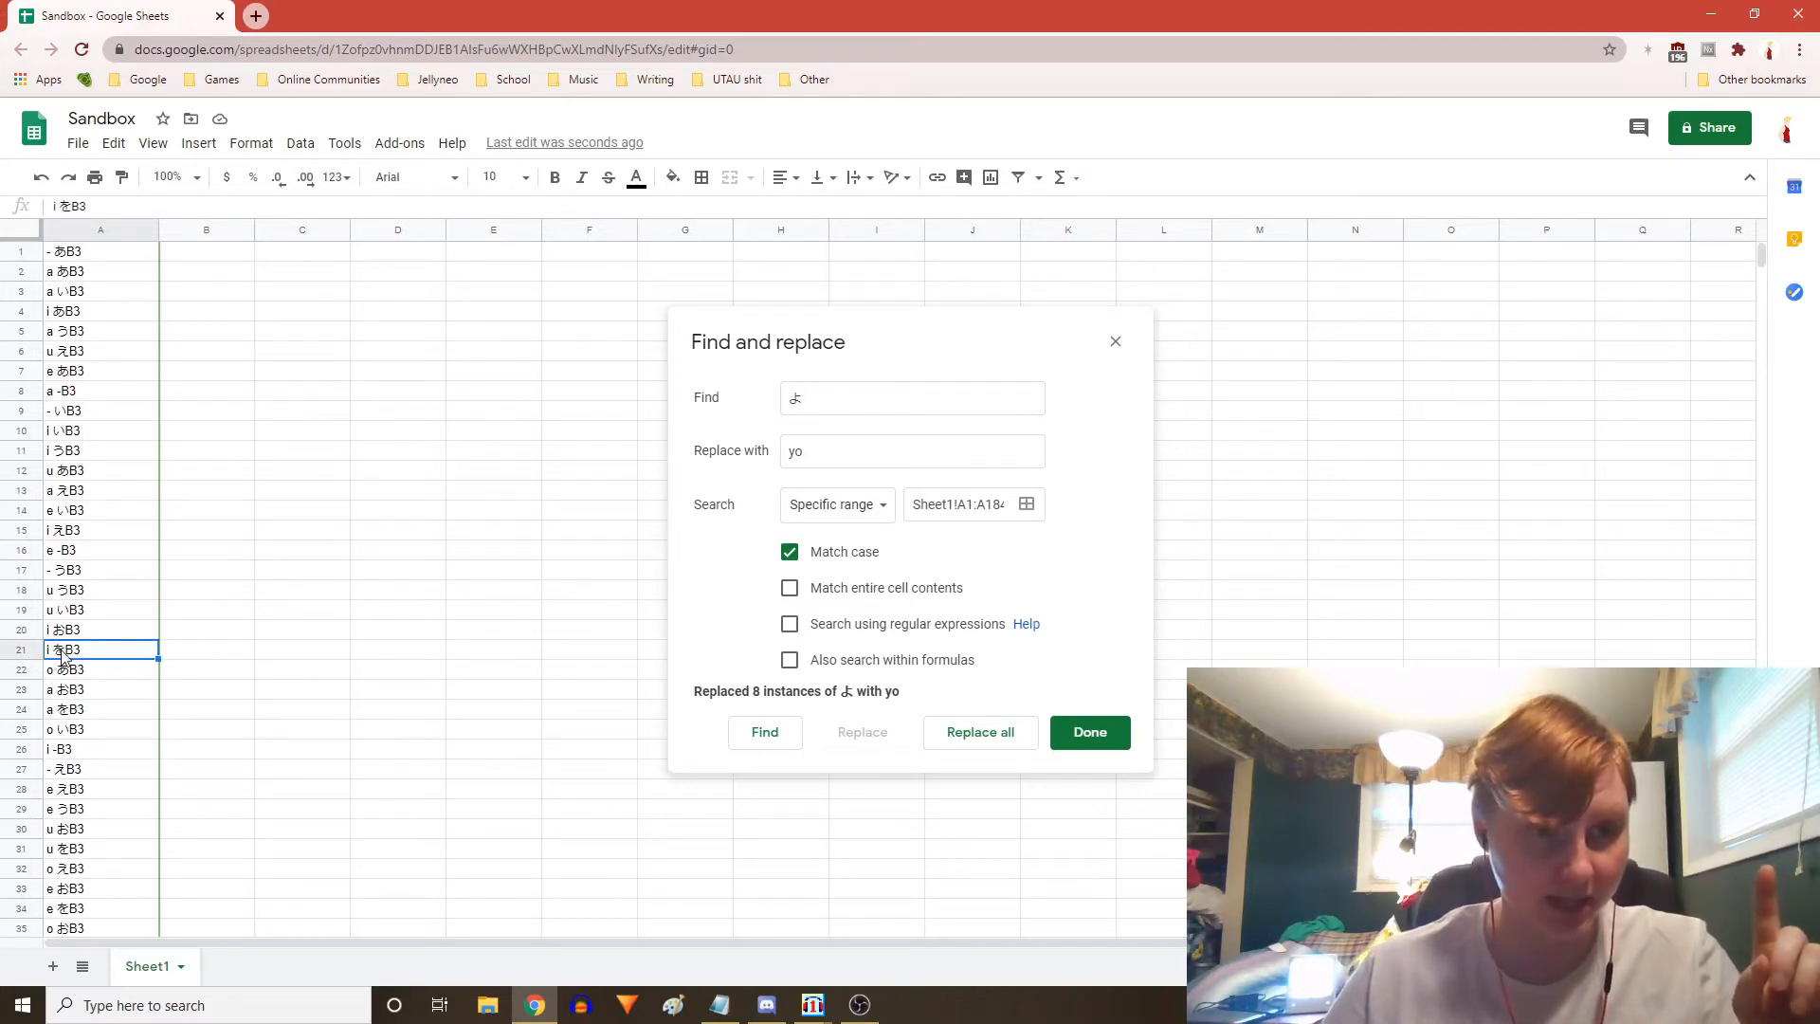
{"action": "double_click", "coordinate": [67, 207]}
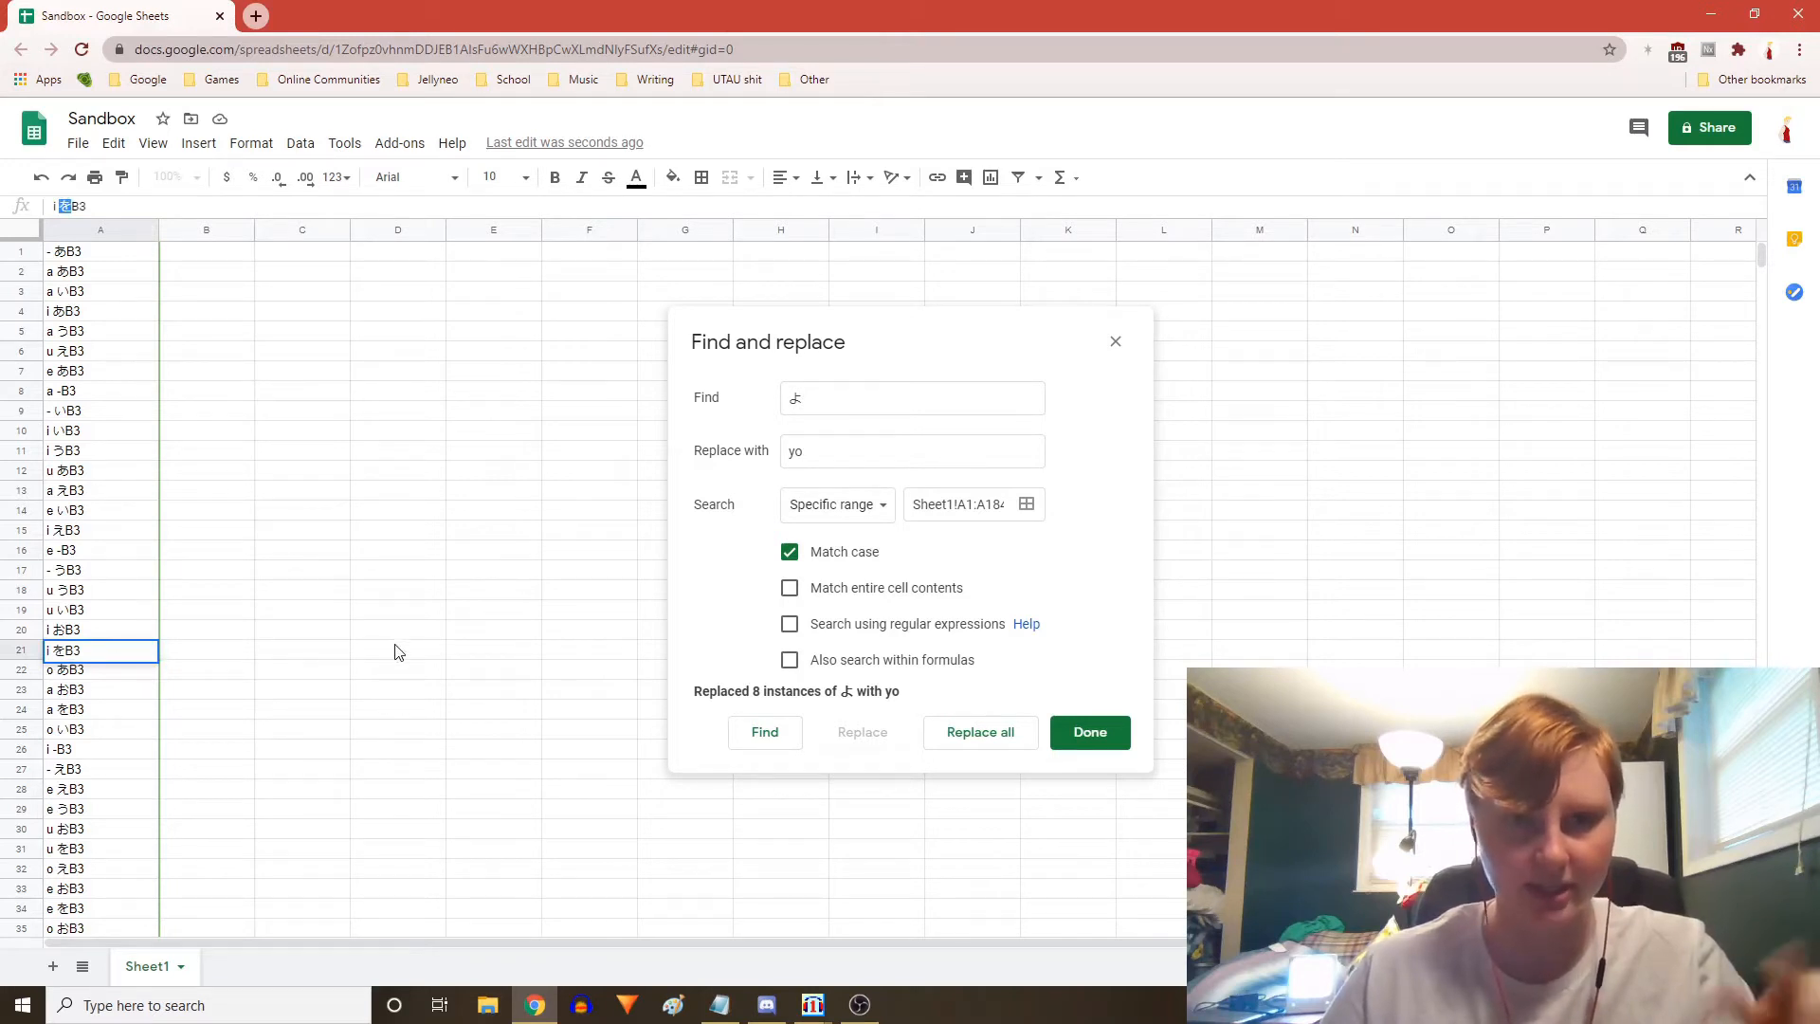
{"action": "left_click", "coordinate": [83, 632]}
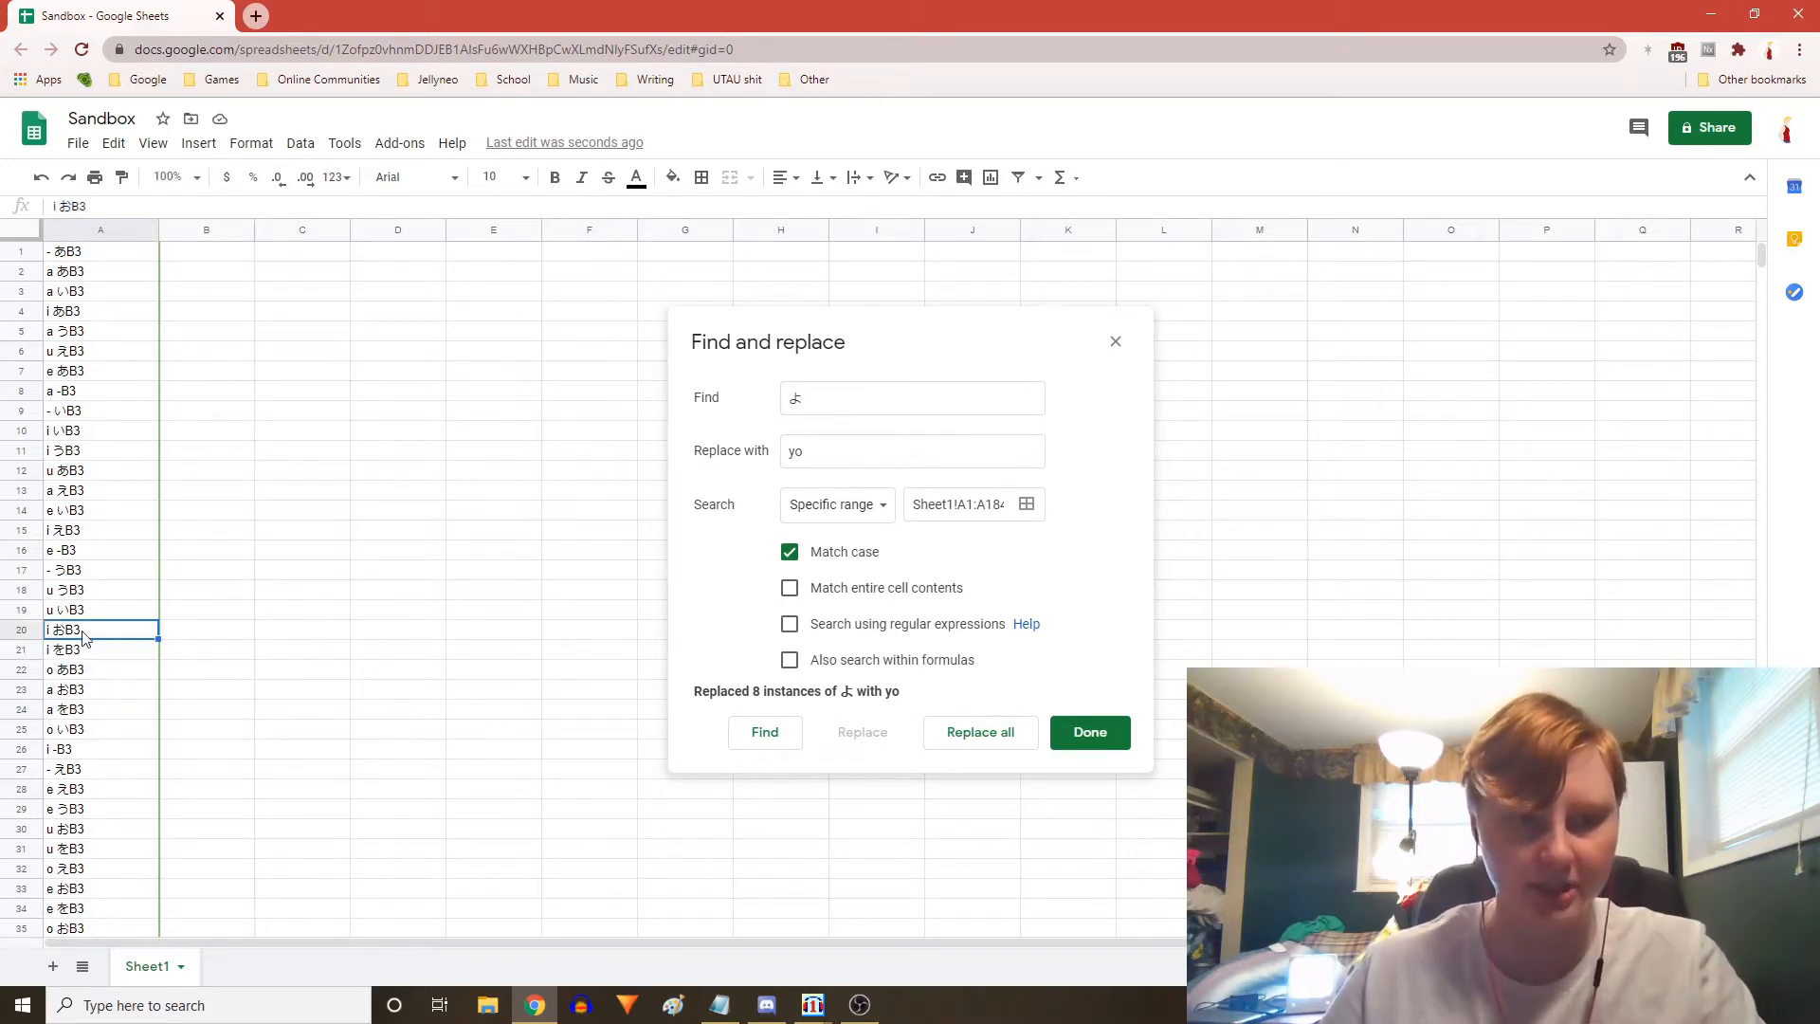
{"action": "left_click", "coordinate": [130, 657]}
{"action": "left_click", "coordinate": [130, 631]}
{"action": "left_click", "coordinate": [130, 653]}
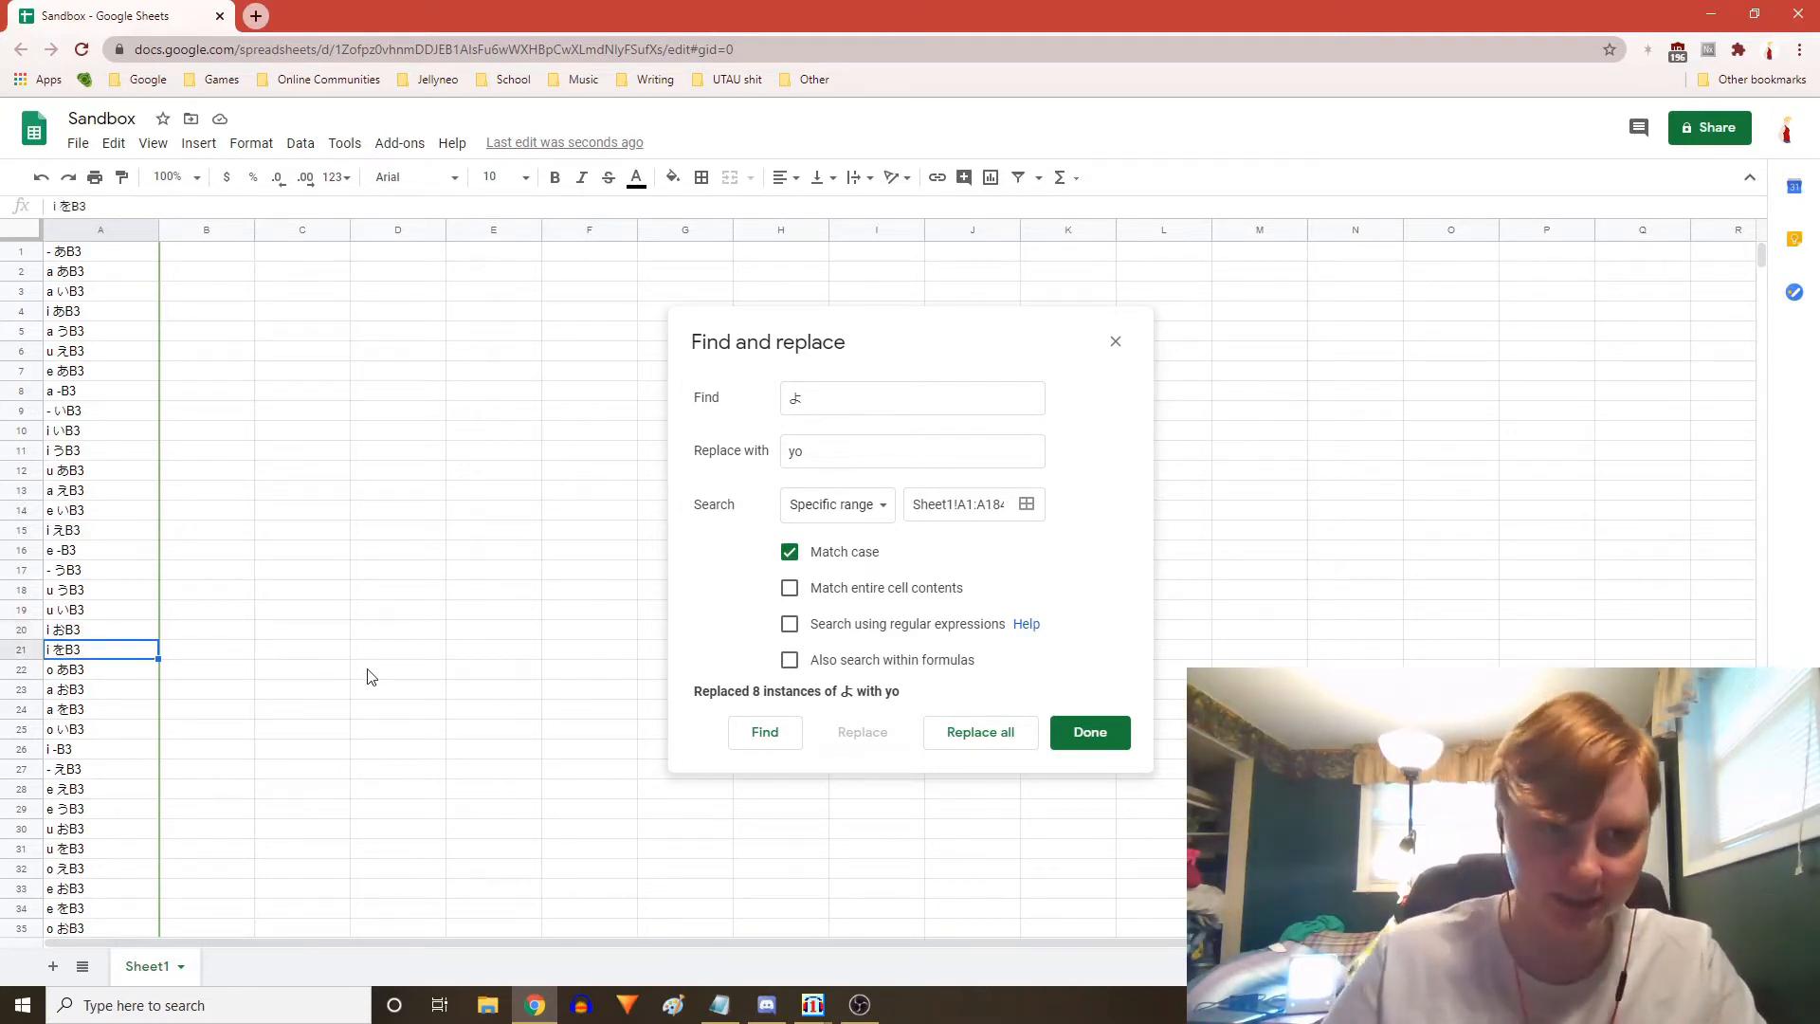
{"action": "scroll", "coordinate": [208, 610], "scroll_direction": "down", "scroll_amount": 5}
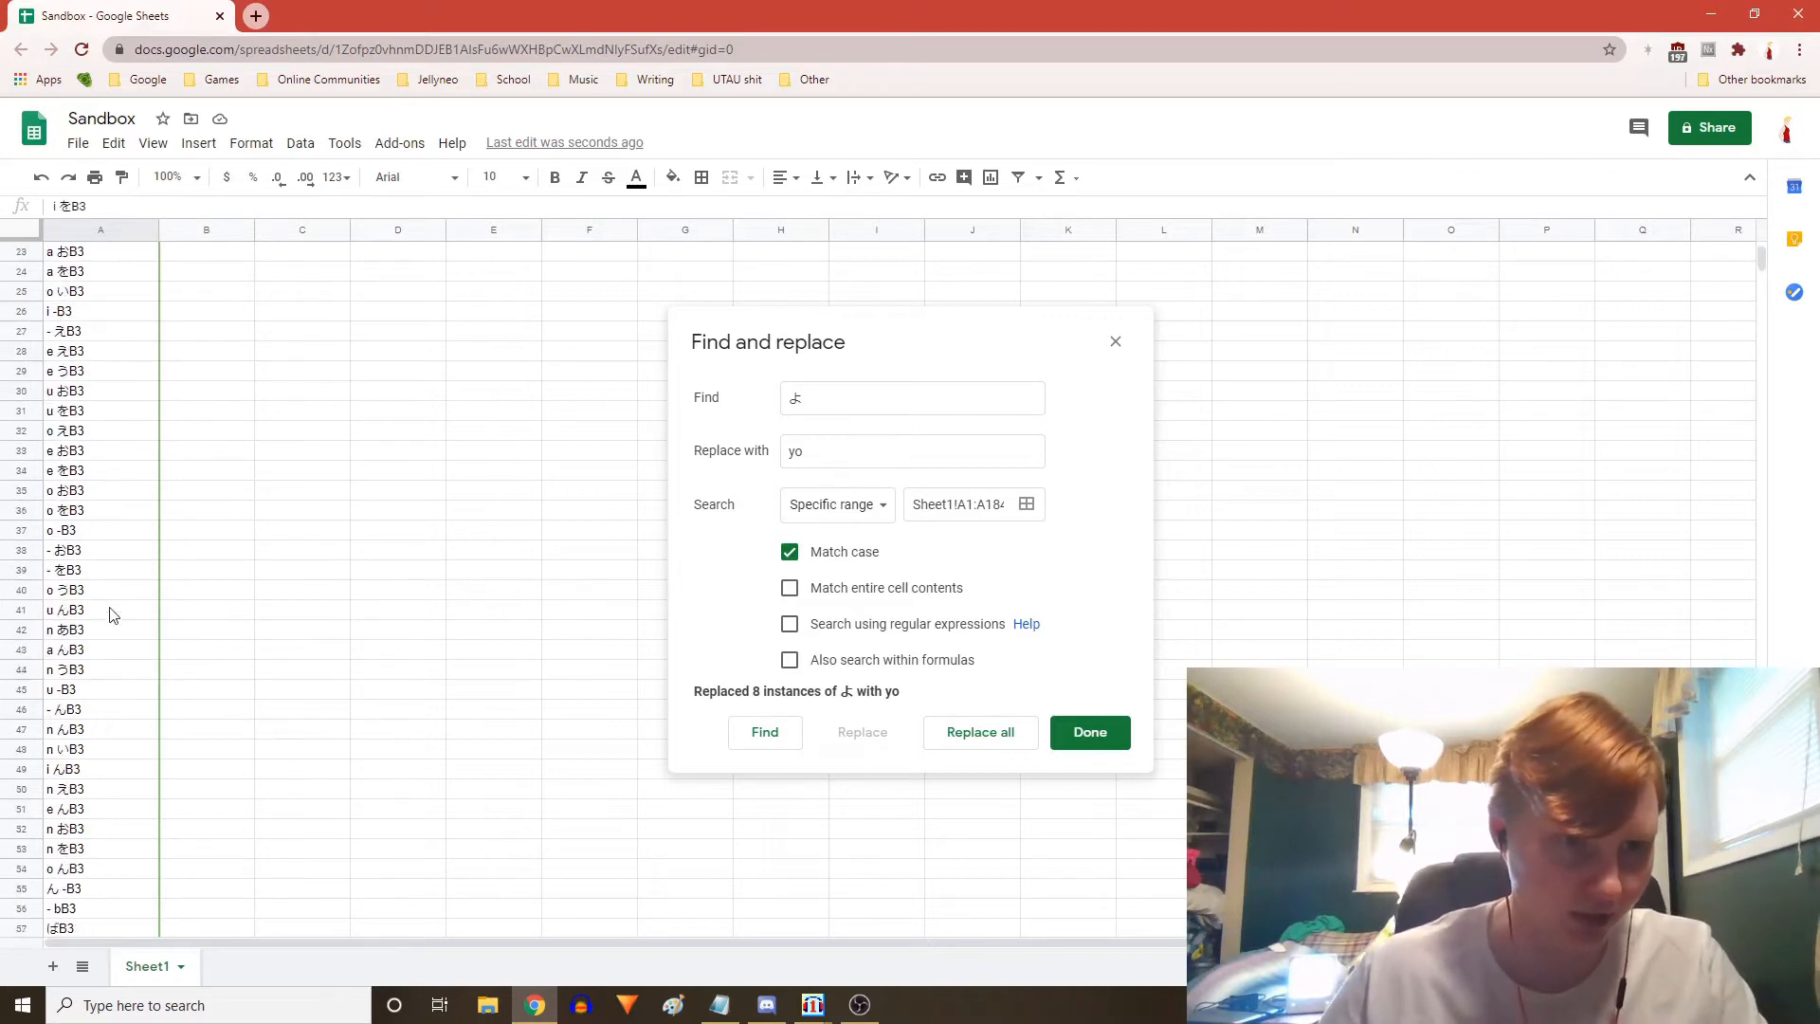
Inspect the alias in cell A41 in the formula bar
{"action": "left_click", "coordinate": [112, 615]}
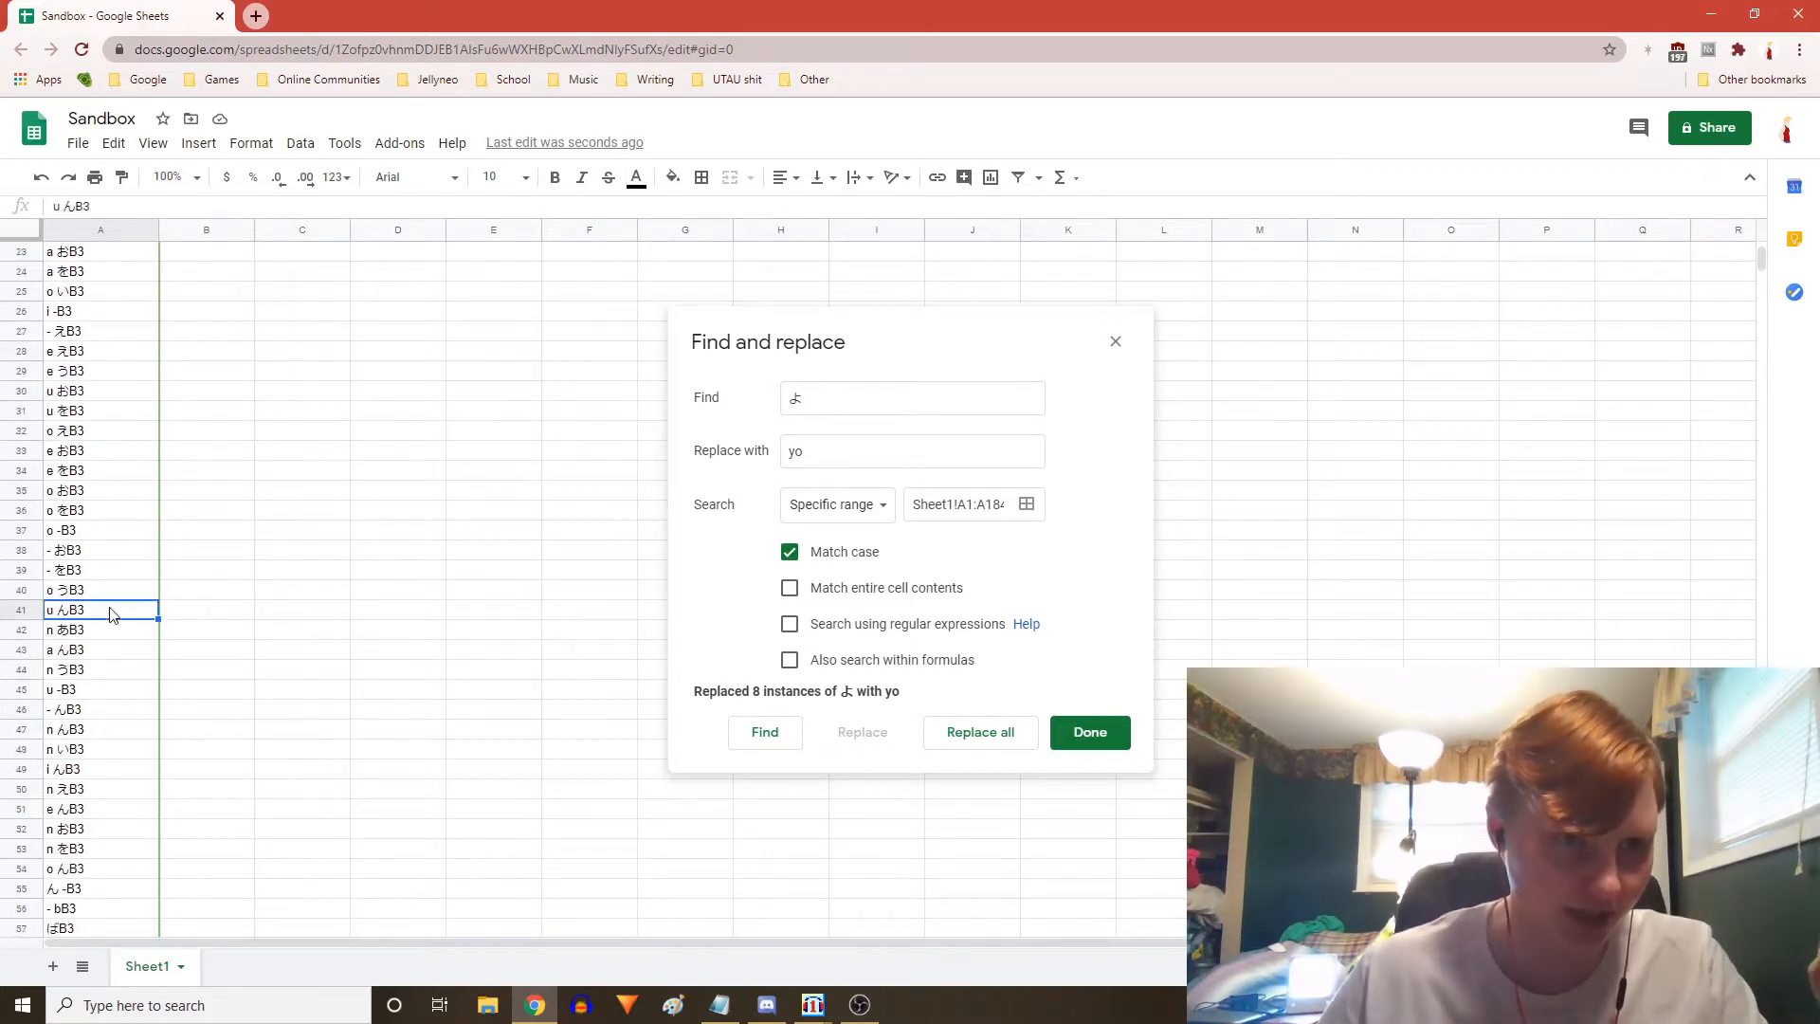
{"action": "double_click", "coordinate": [68, 208]}
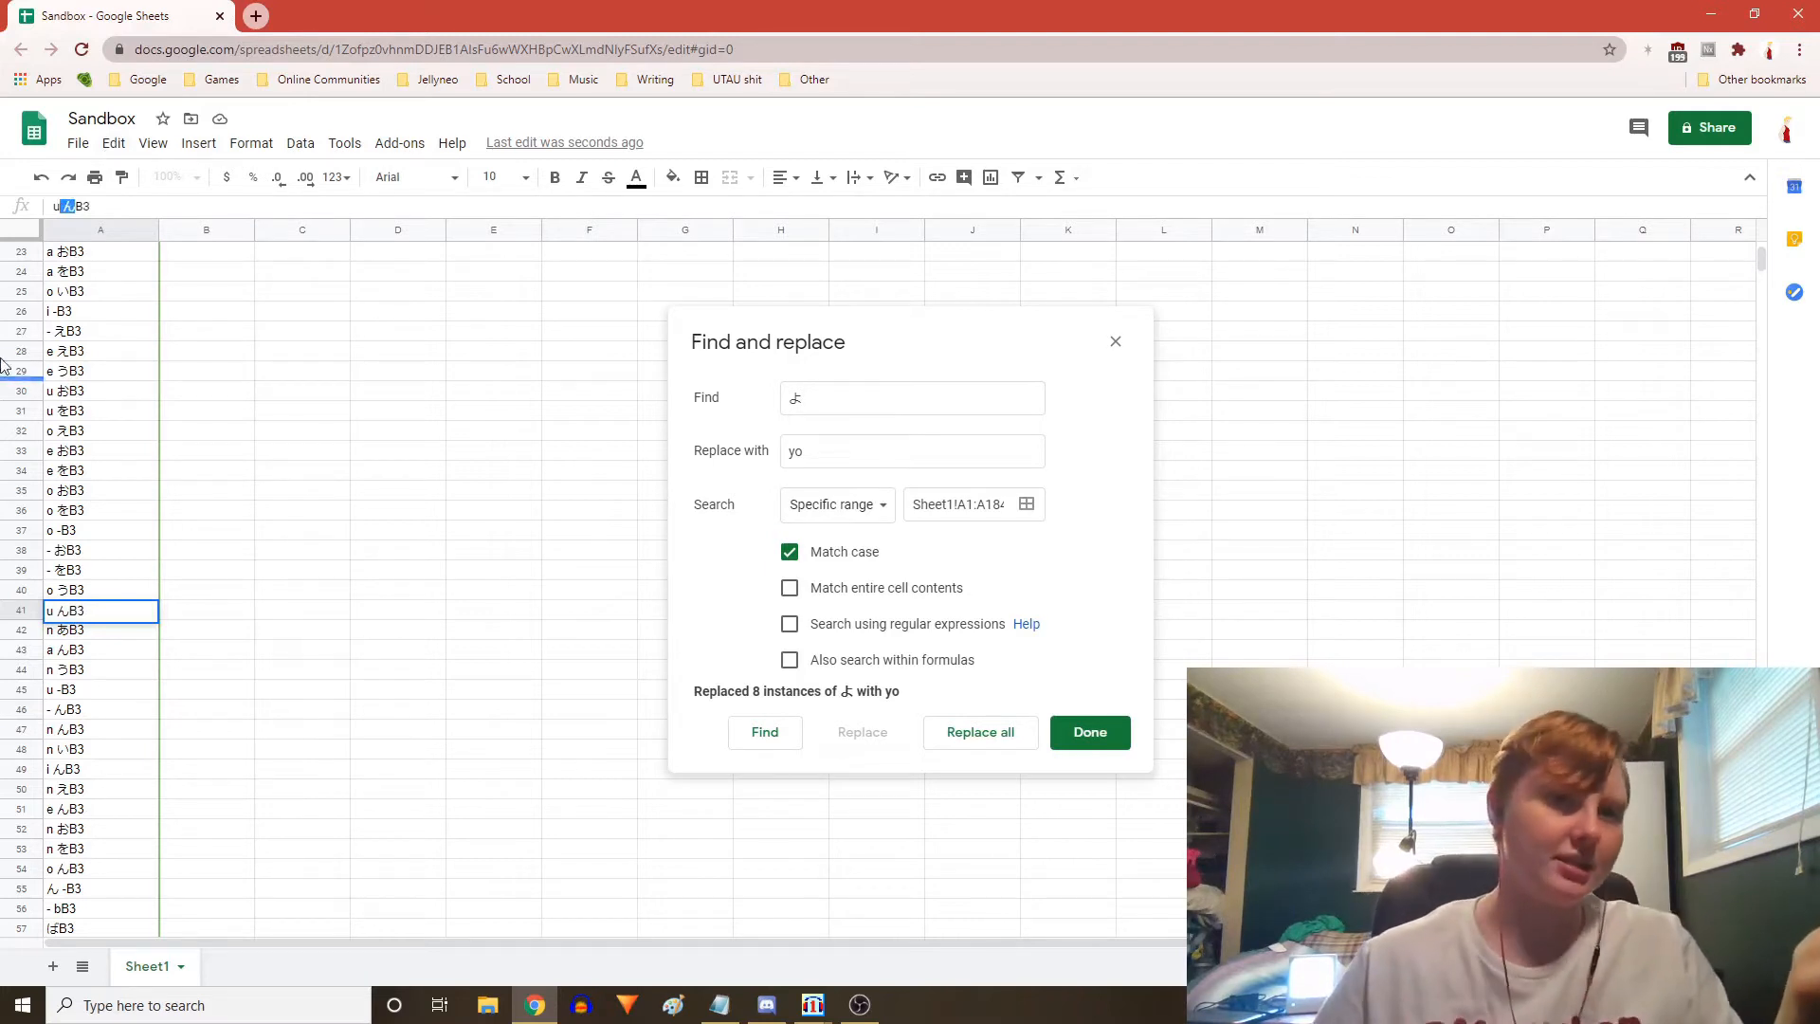
{"action": "left_click", "coordinate": [68, 208]}
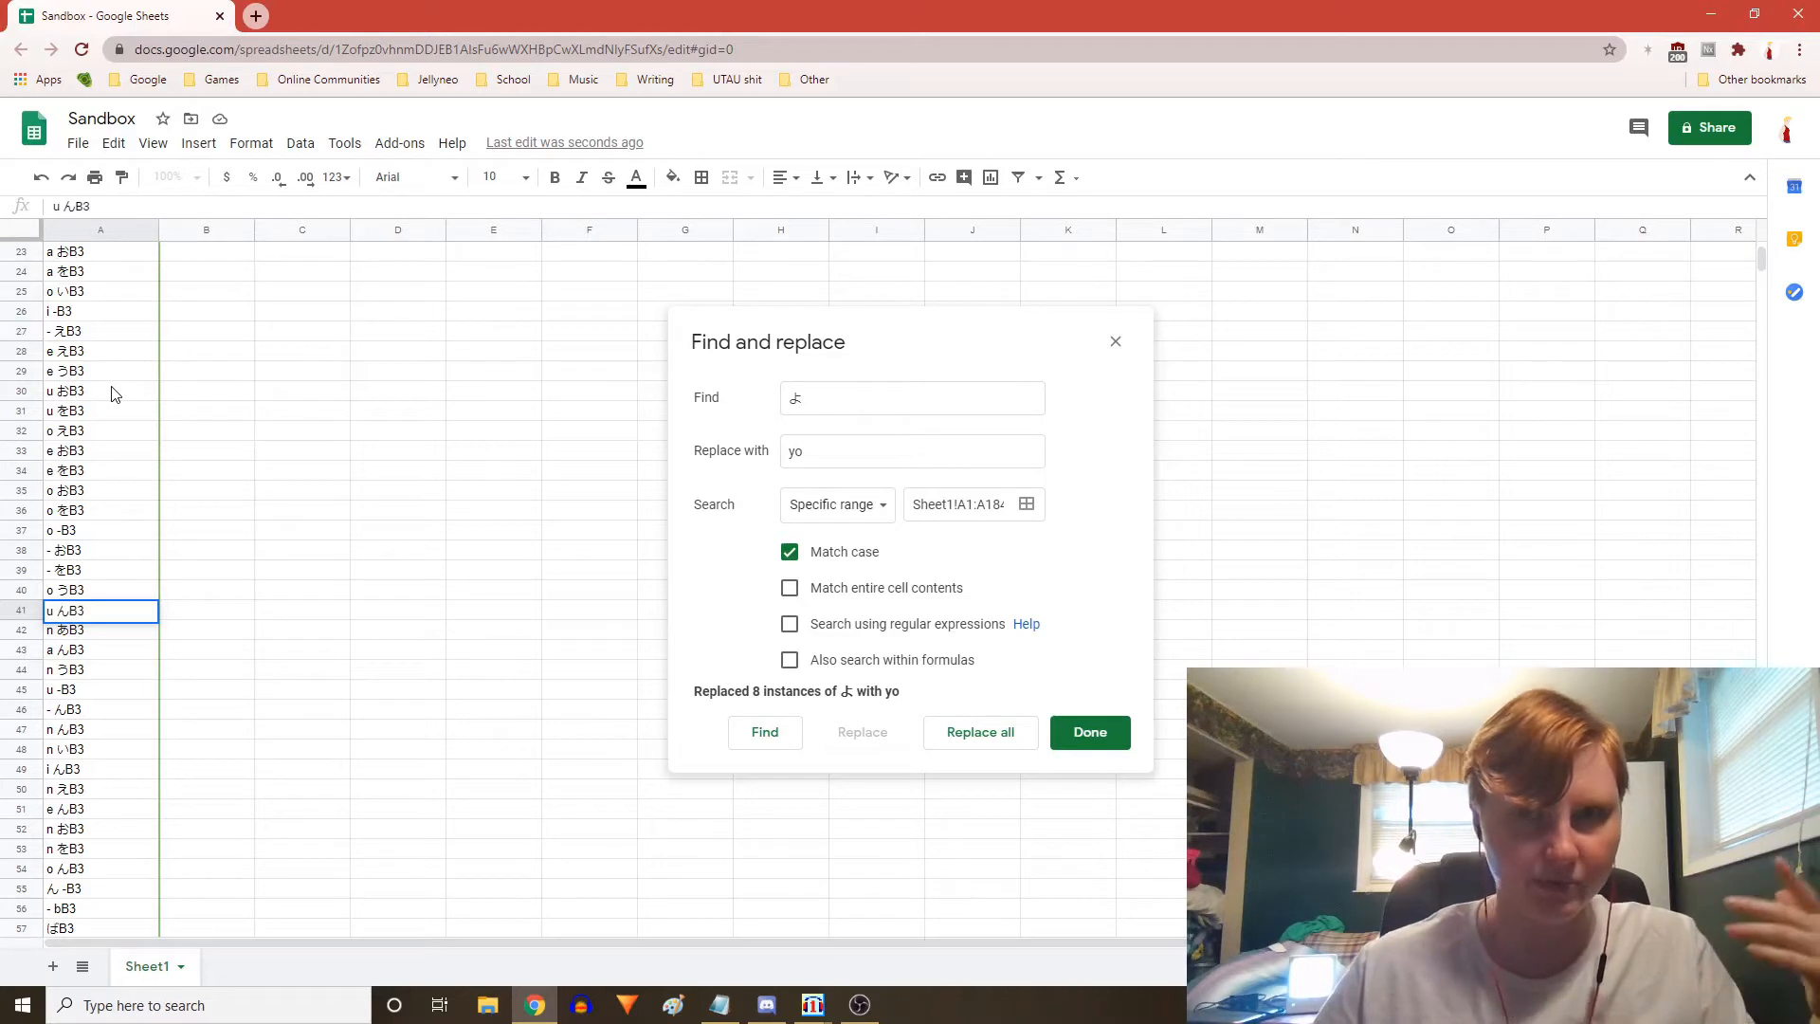
Scroll down the alias column and briefly check the hiragana-to-romaji conversion notes in Notepad
{"action": "scroll", "coordinate": [275, 579], "scroll_direction": "down", "scroll_amount": 3}
{"action": "left_click", "coordinate": [190, 512]}
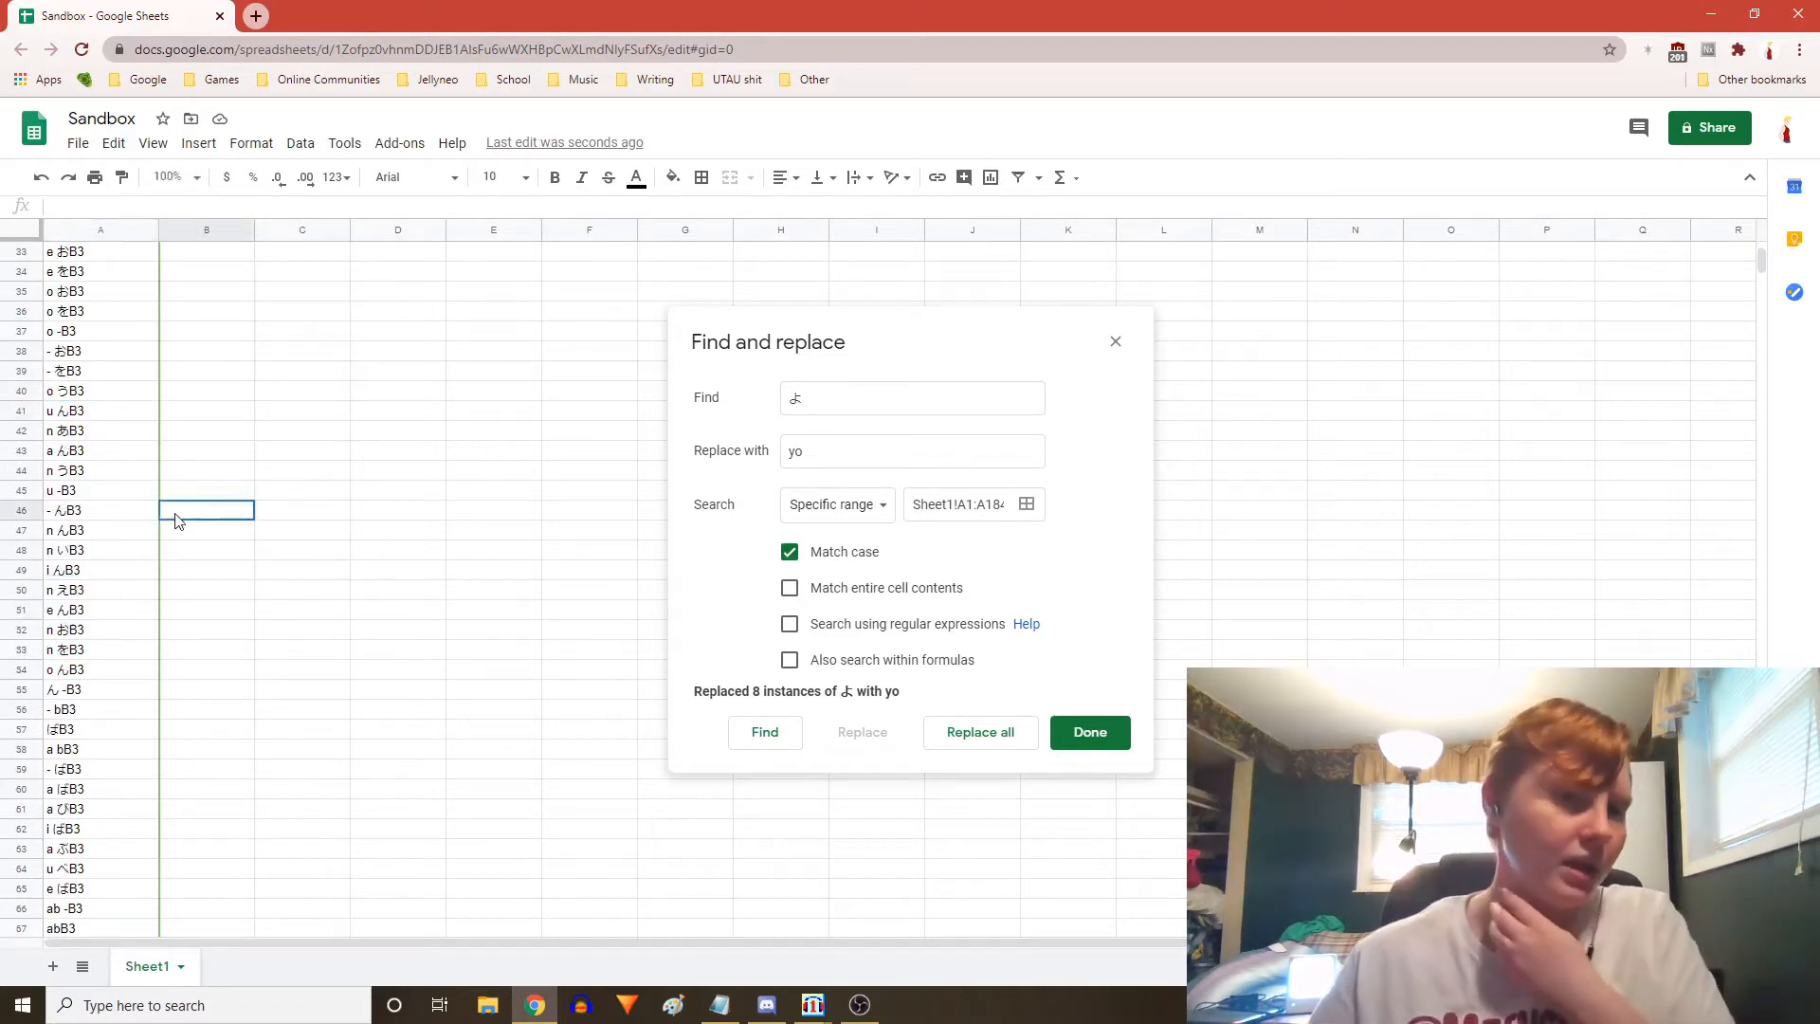
{"action": "scroll", "coordinate": [147, 521], "scroll_direction": "down", "scroll_amount": 5}
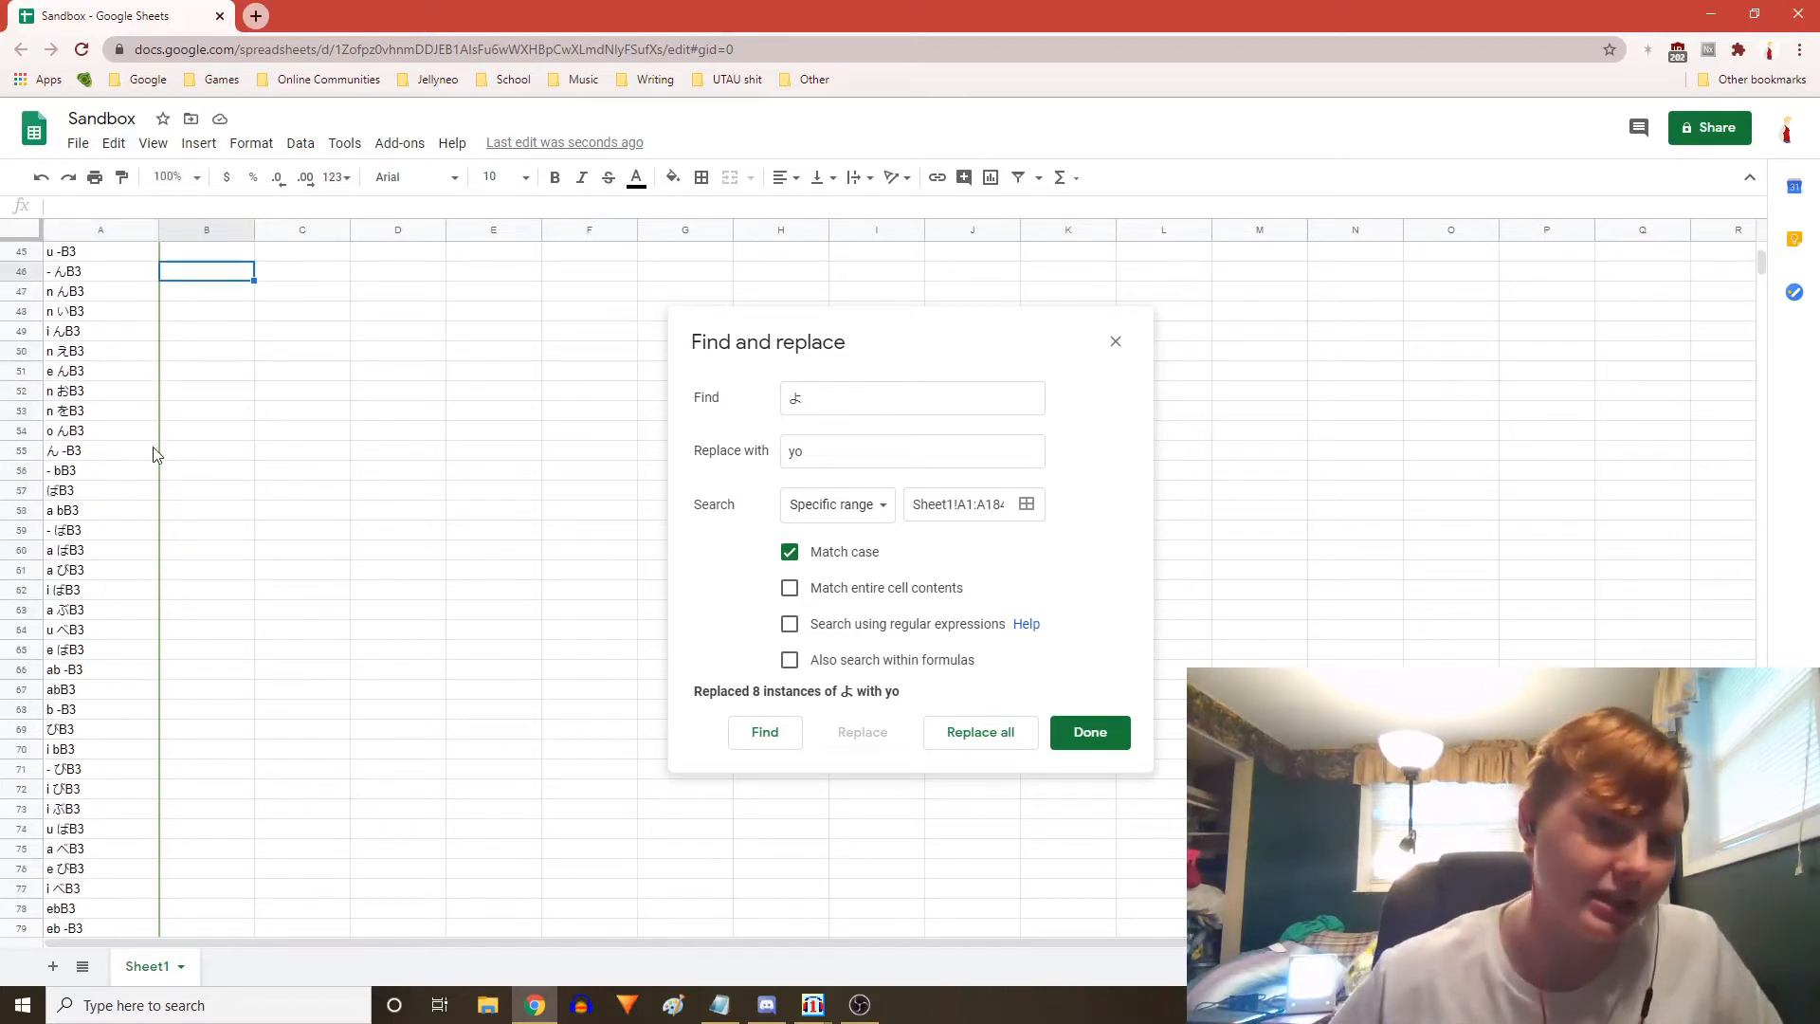
{"action": "scroll", "coordinate": [216, 656], "scroll_direction": "down", "scroll_amount": 15}
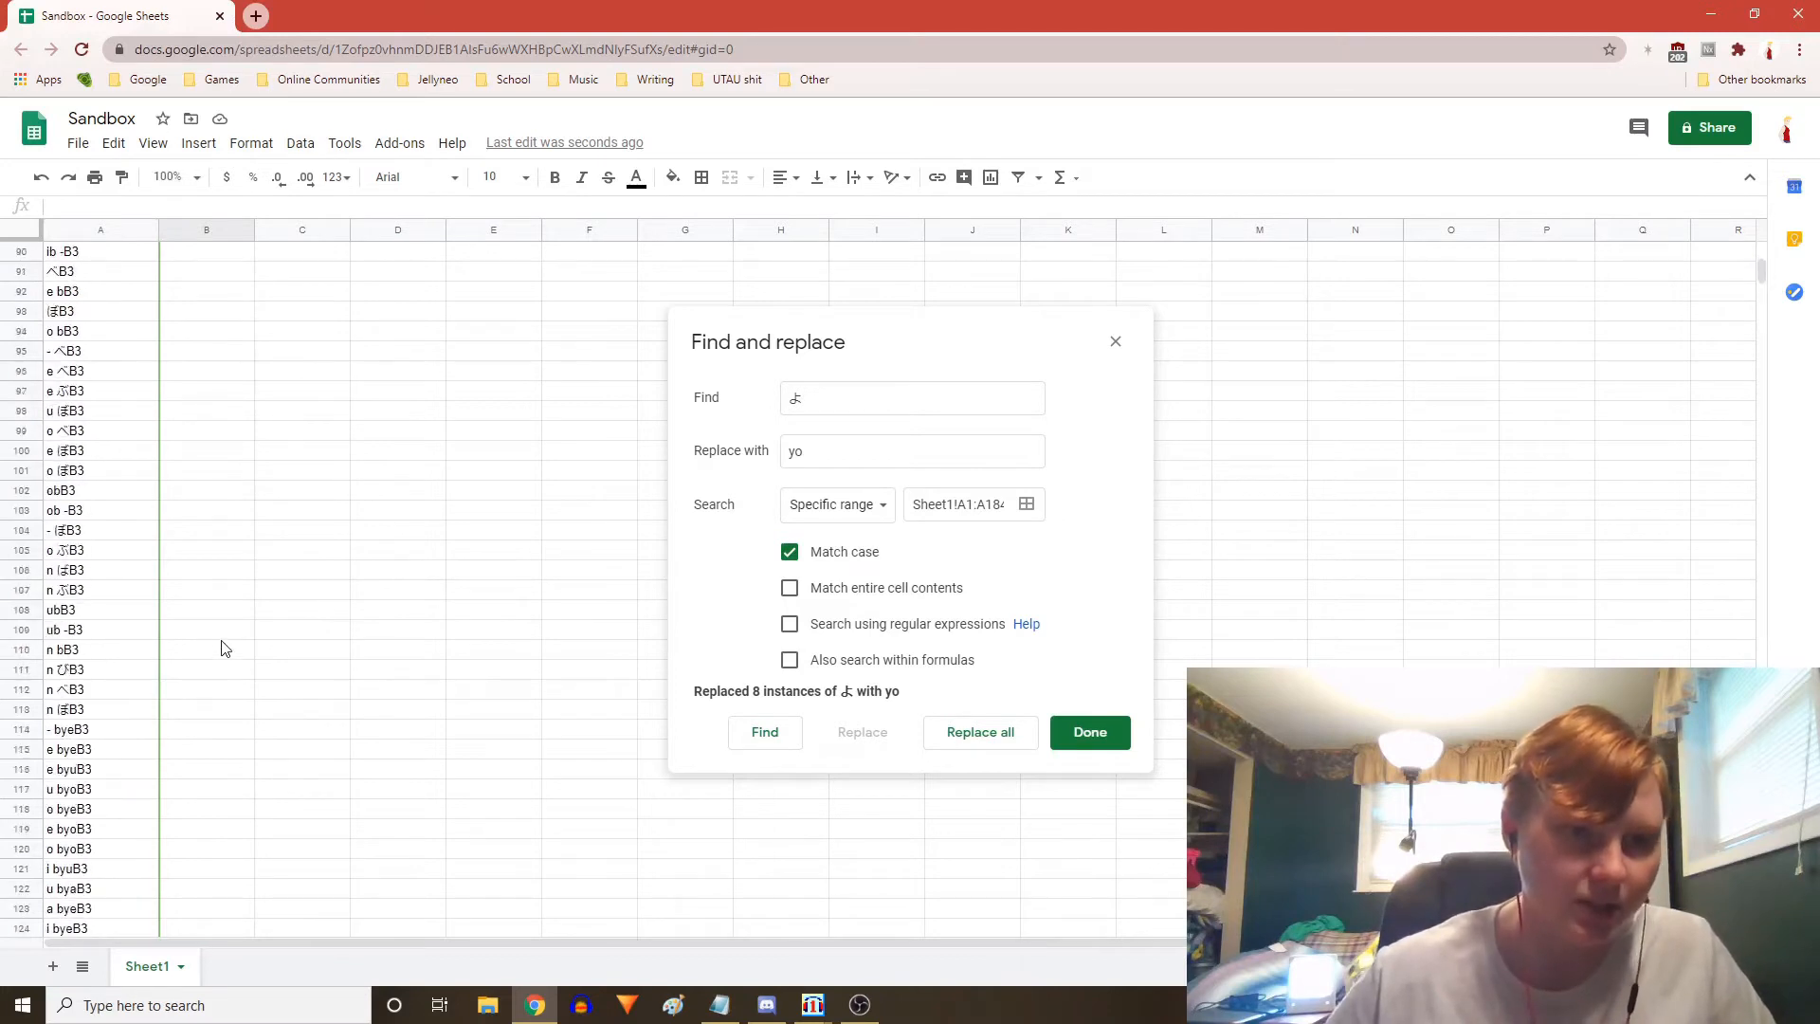
{"action": "left_click", "coordinate": [719, 1005]}
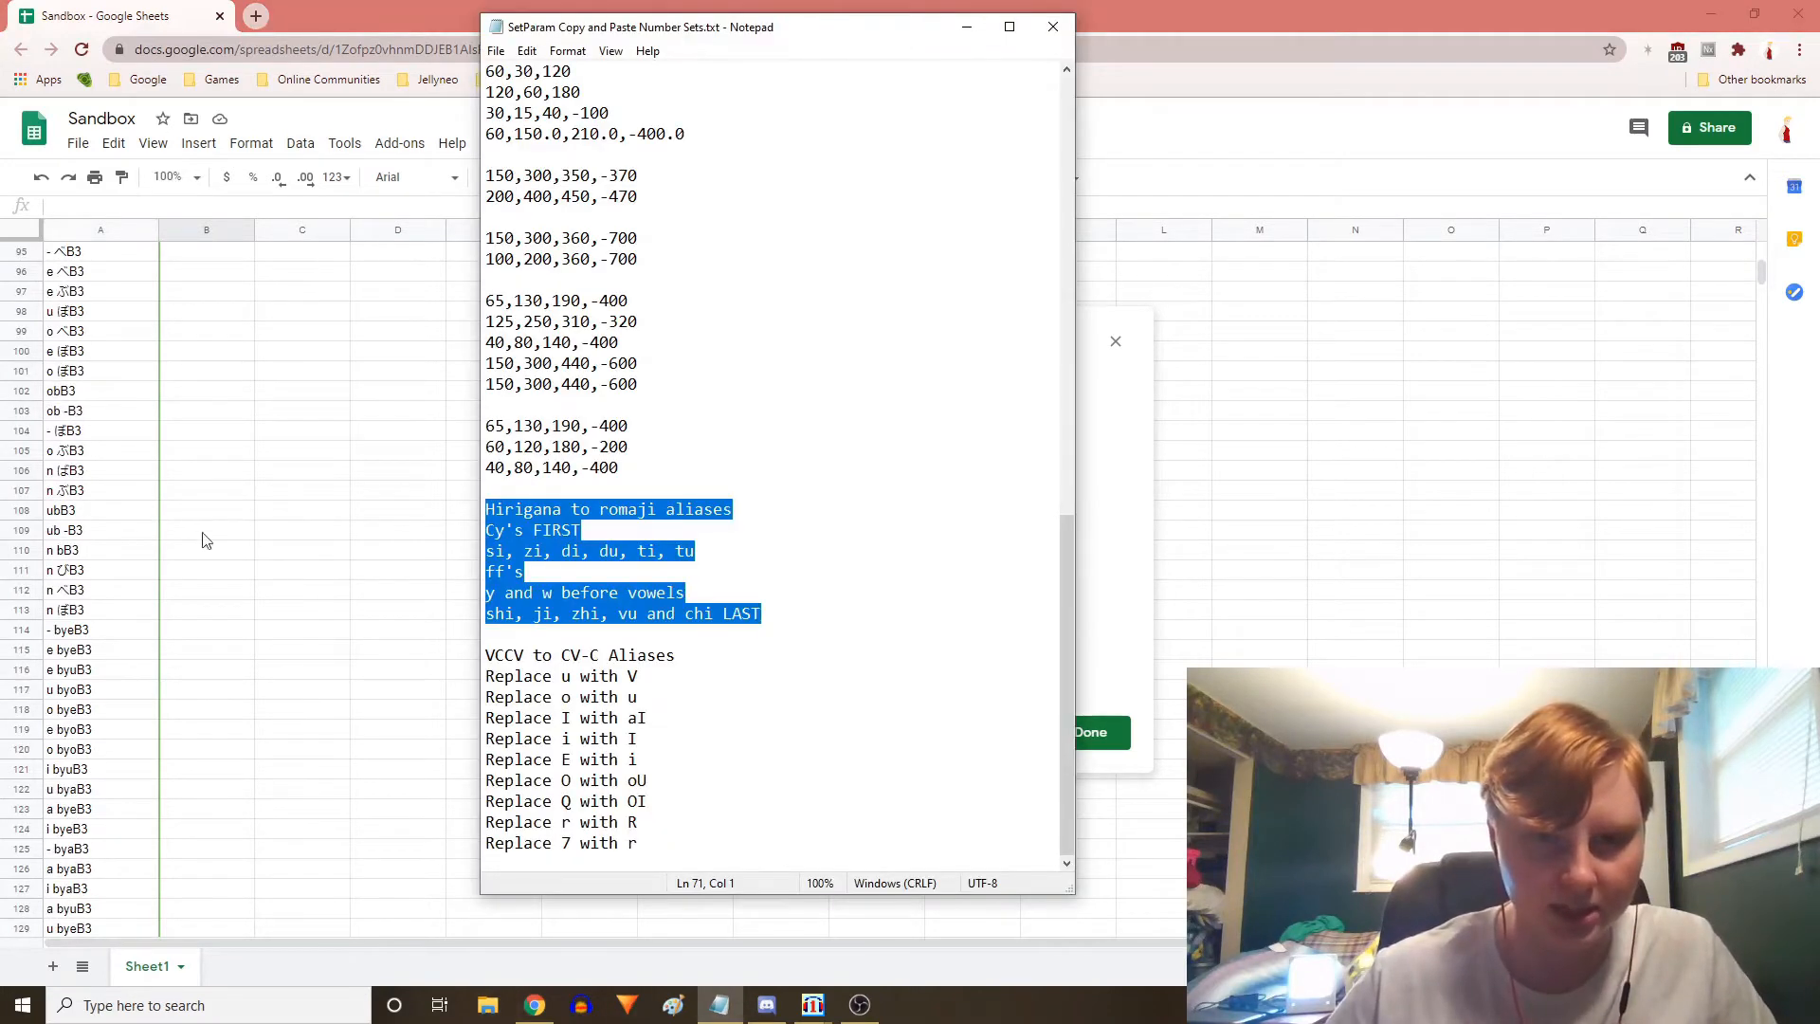
{"action": "left_click", "coordinate": [430, 7]}
Browse the aliases around rows 117 to 222 and inspect cells A205 and A207
{"action": "scroll", "coordinate": [214, 521], "scroll_direction": "down", "scroll_amount": 12}
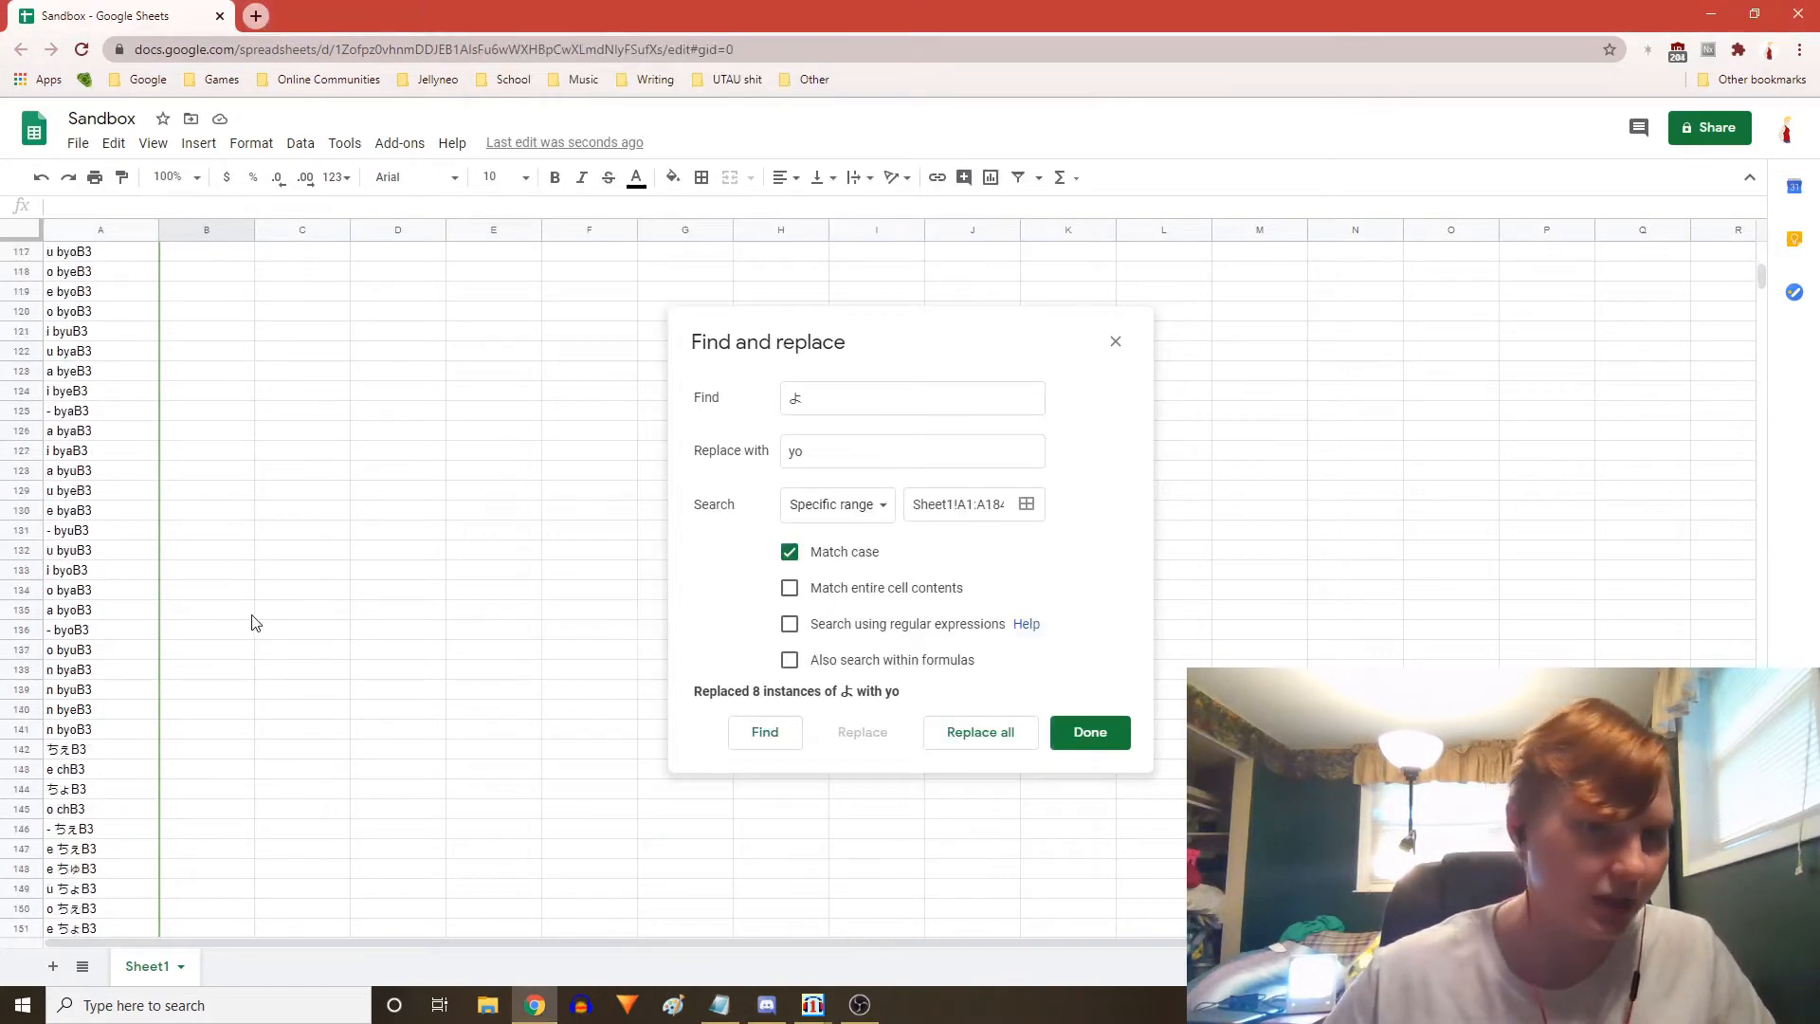
{"action": "scroll", "coordinate": [248, 640], "scroll_direction": "down", "scroll_amount": 2}
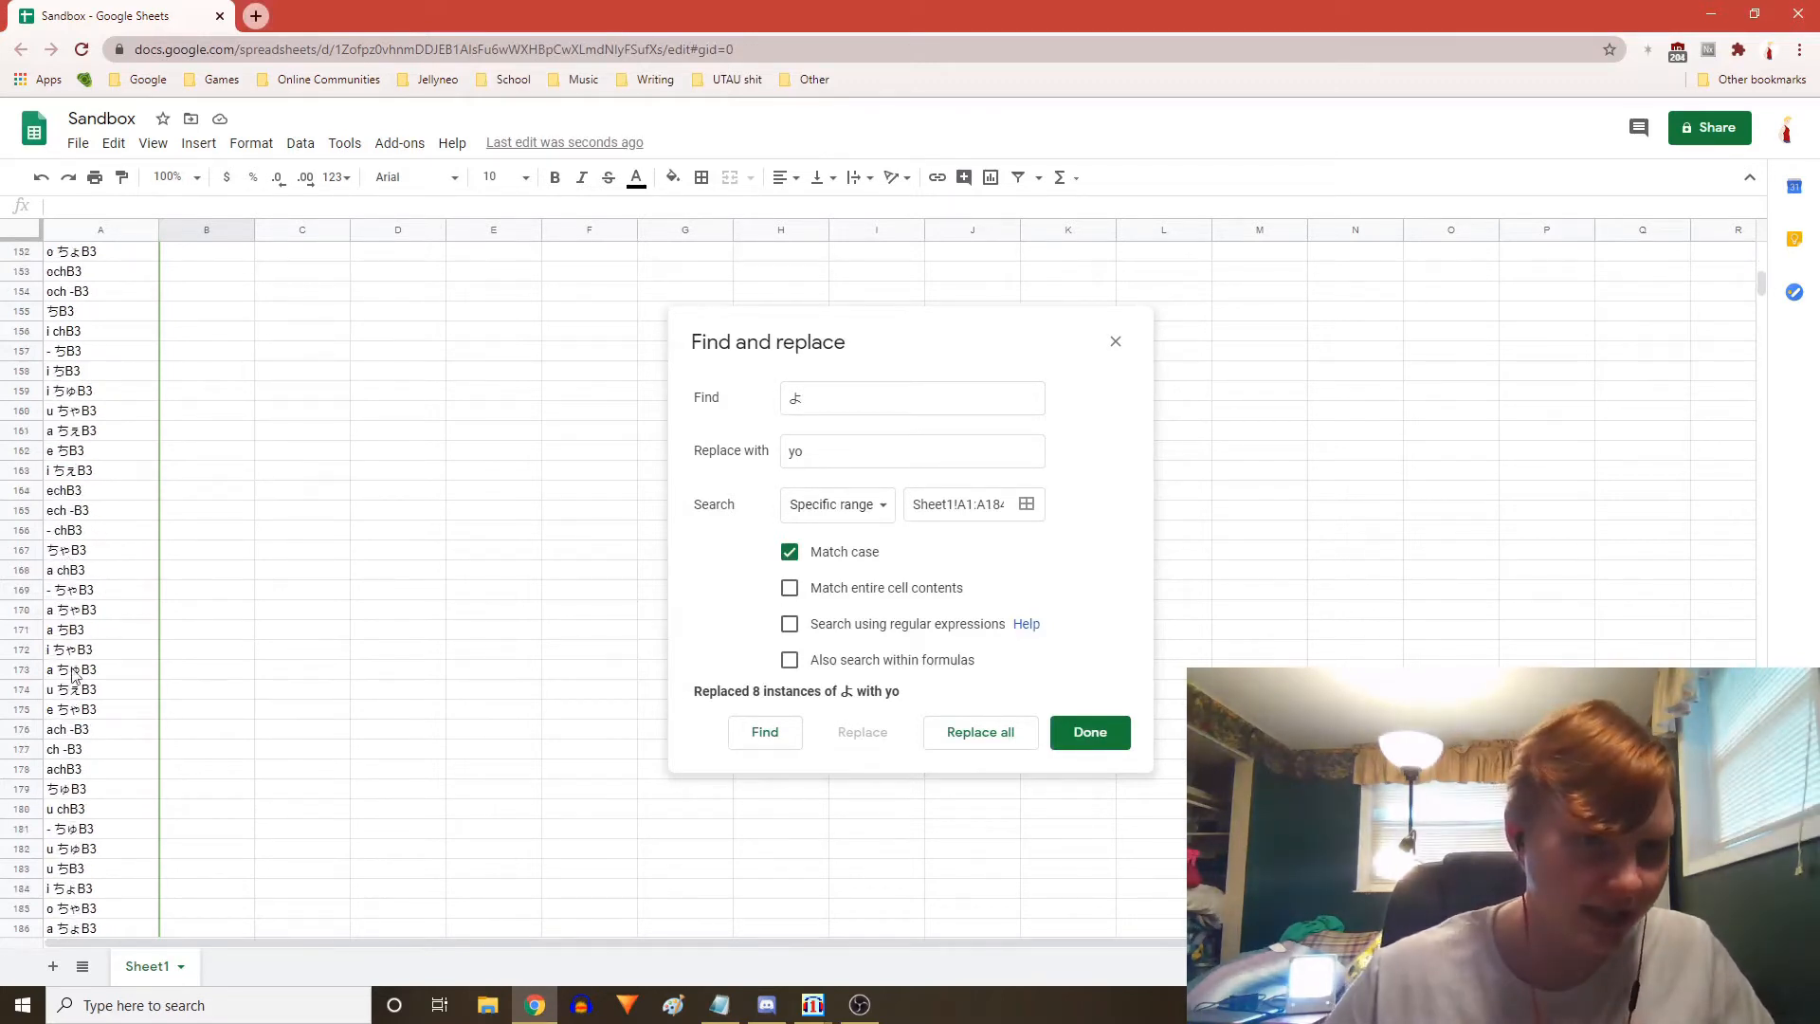
{"action": "scroll", "coordinate": [57, 699], "scroll_direction": "down", "scroll_amount": 1}
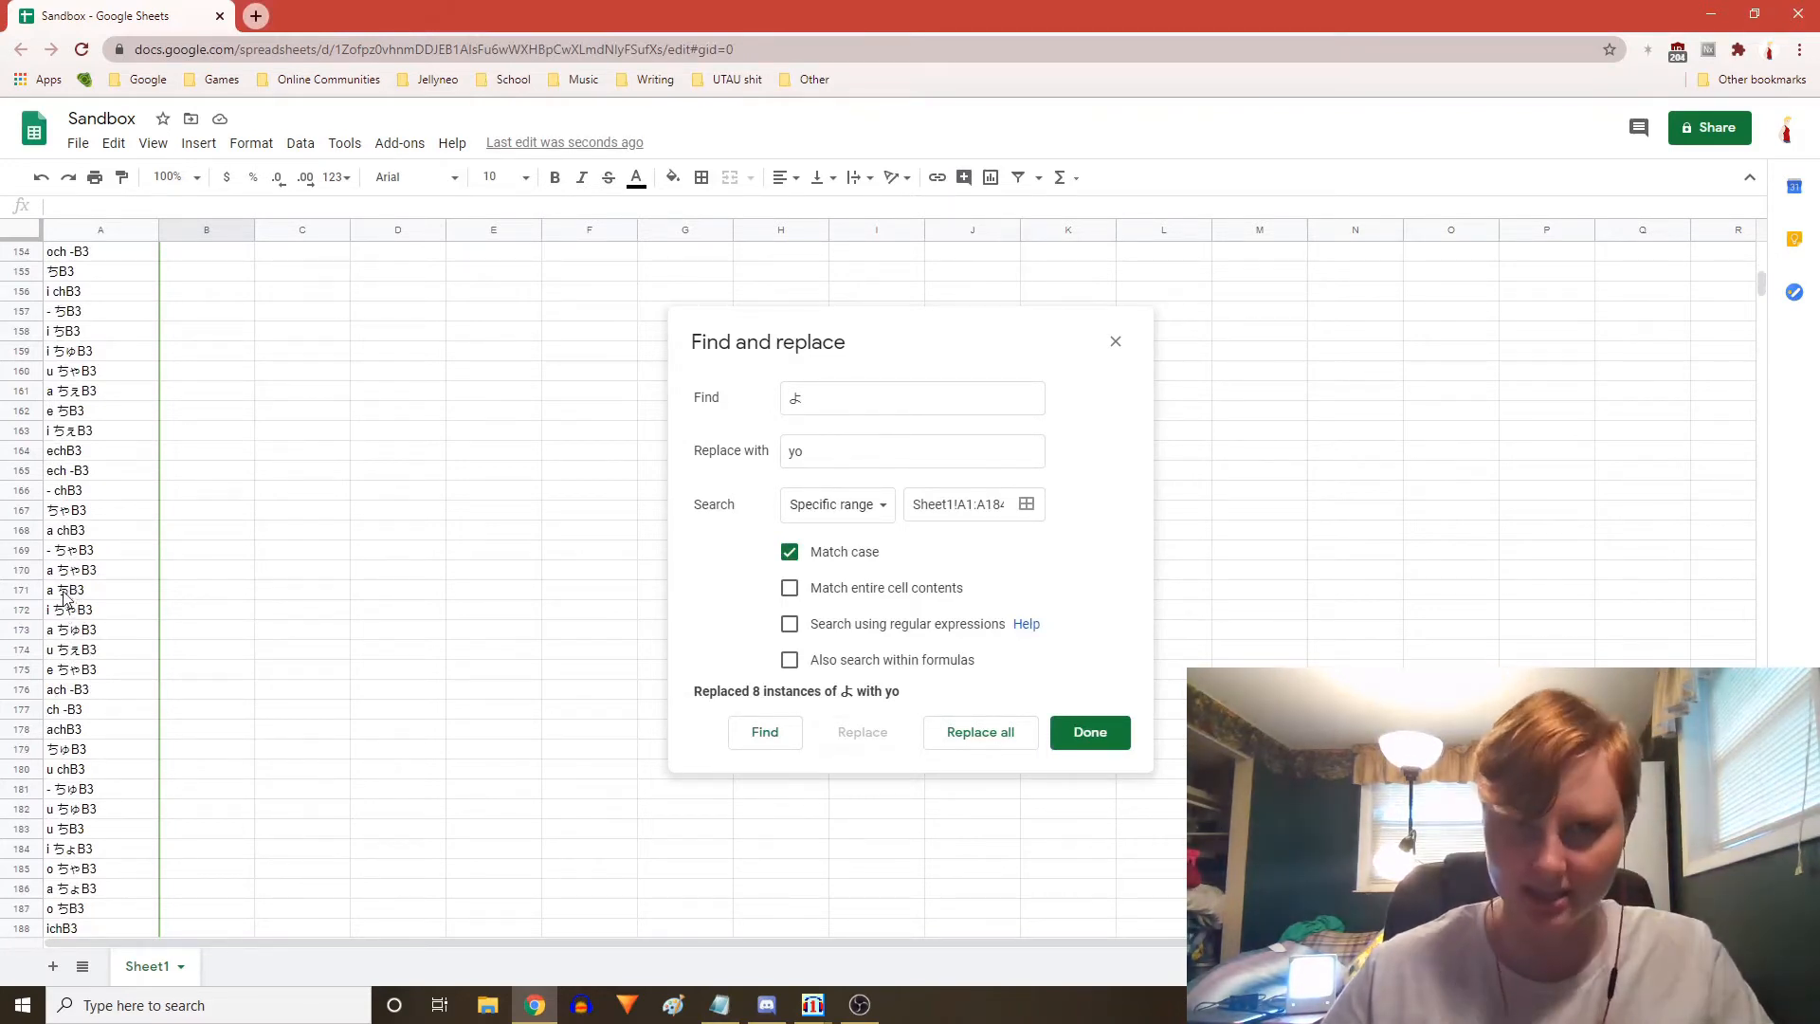
{"action": "scroll", "coordinate": [64, 595], "scroll_direction": "down", "scroll_amount": 8}
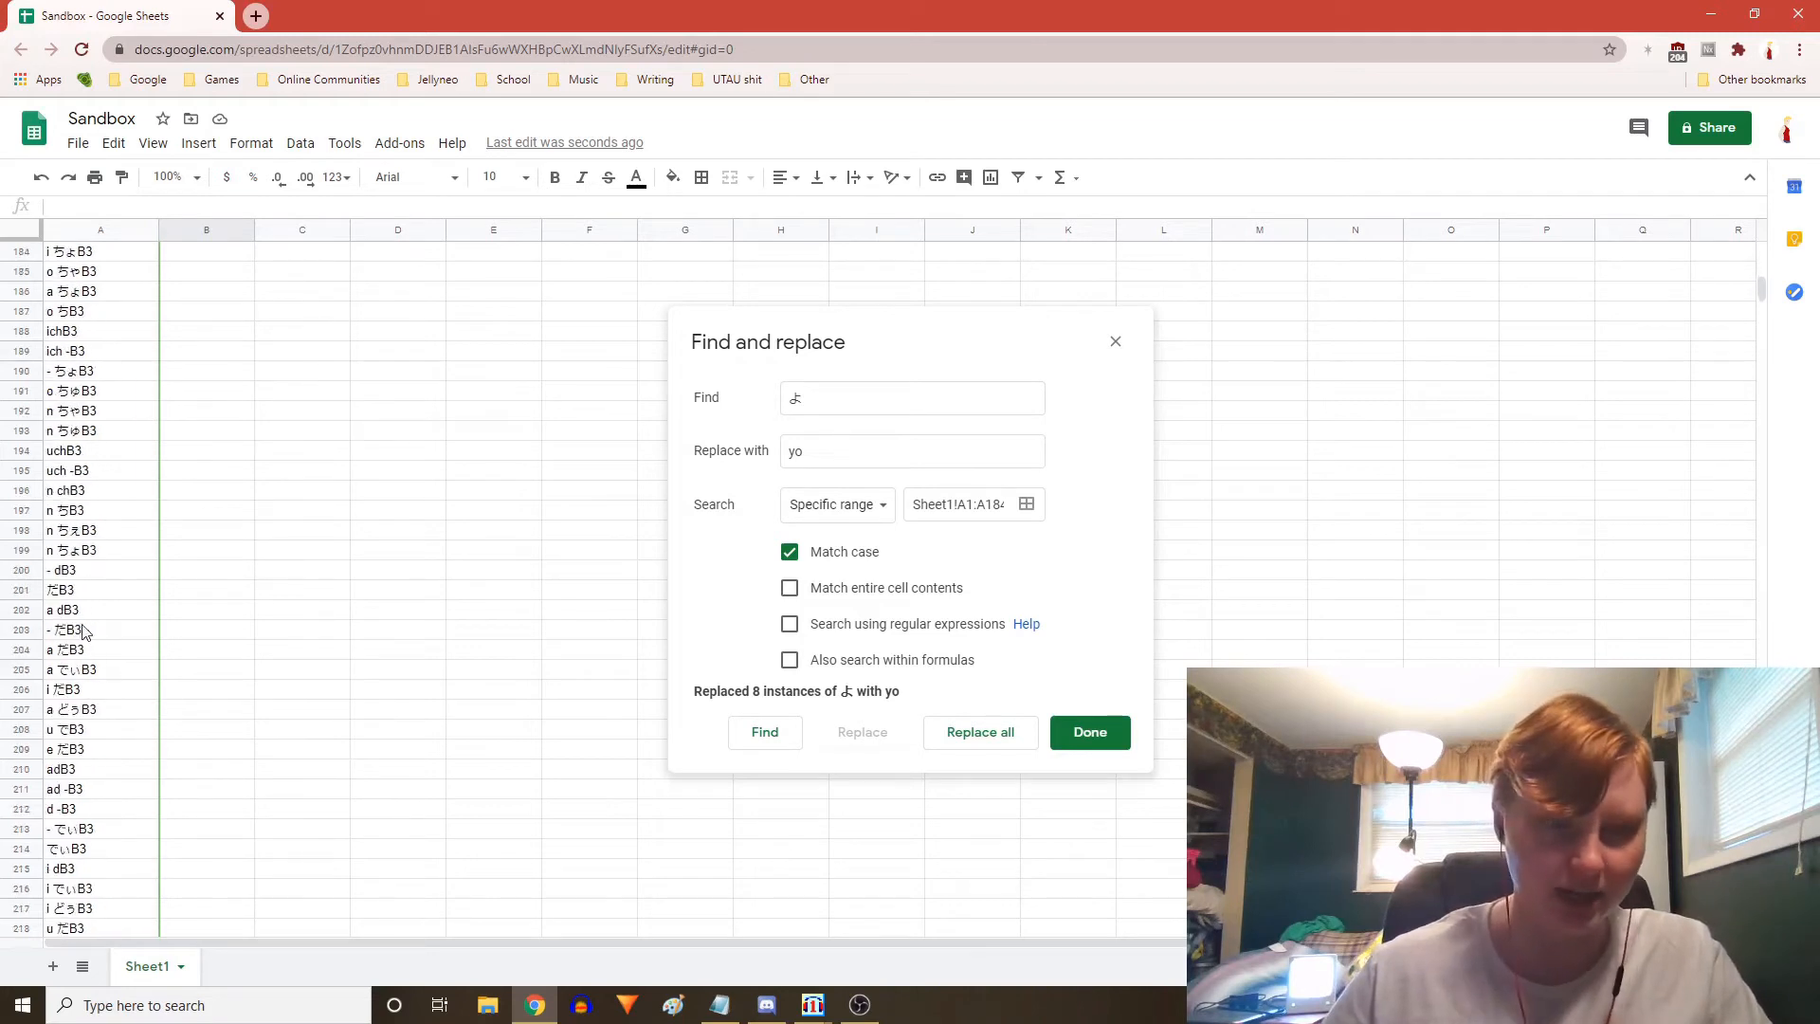
{"action": "scroll", "coordinate": [85, 654], "scroll_direction": "down", "scroll_amount": 2}
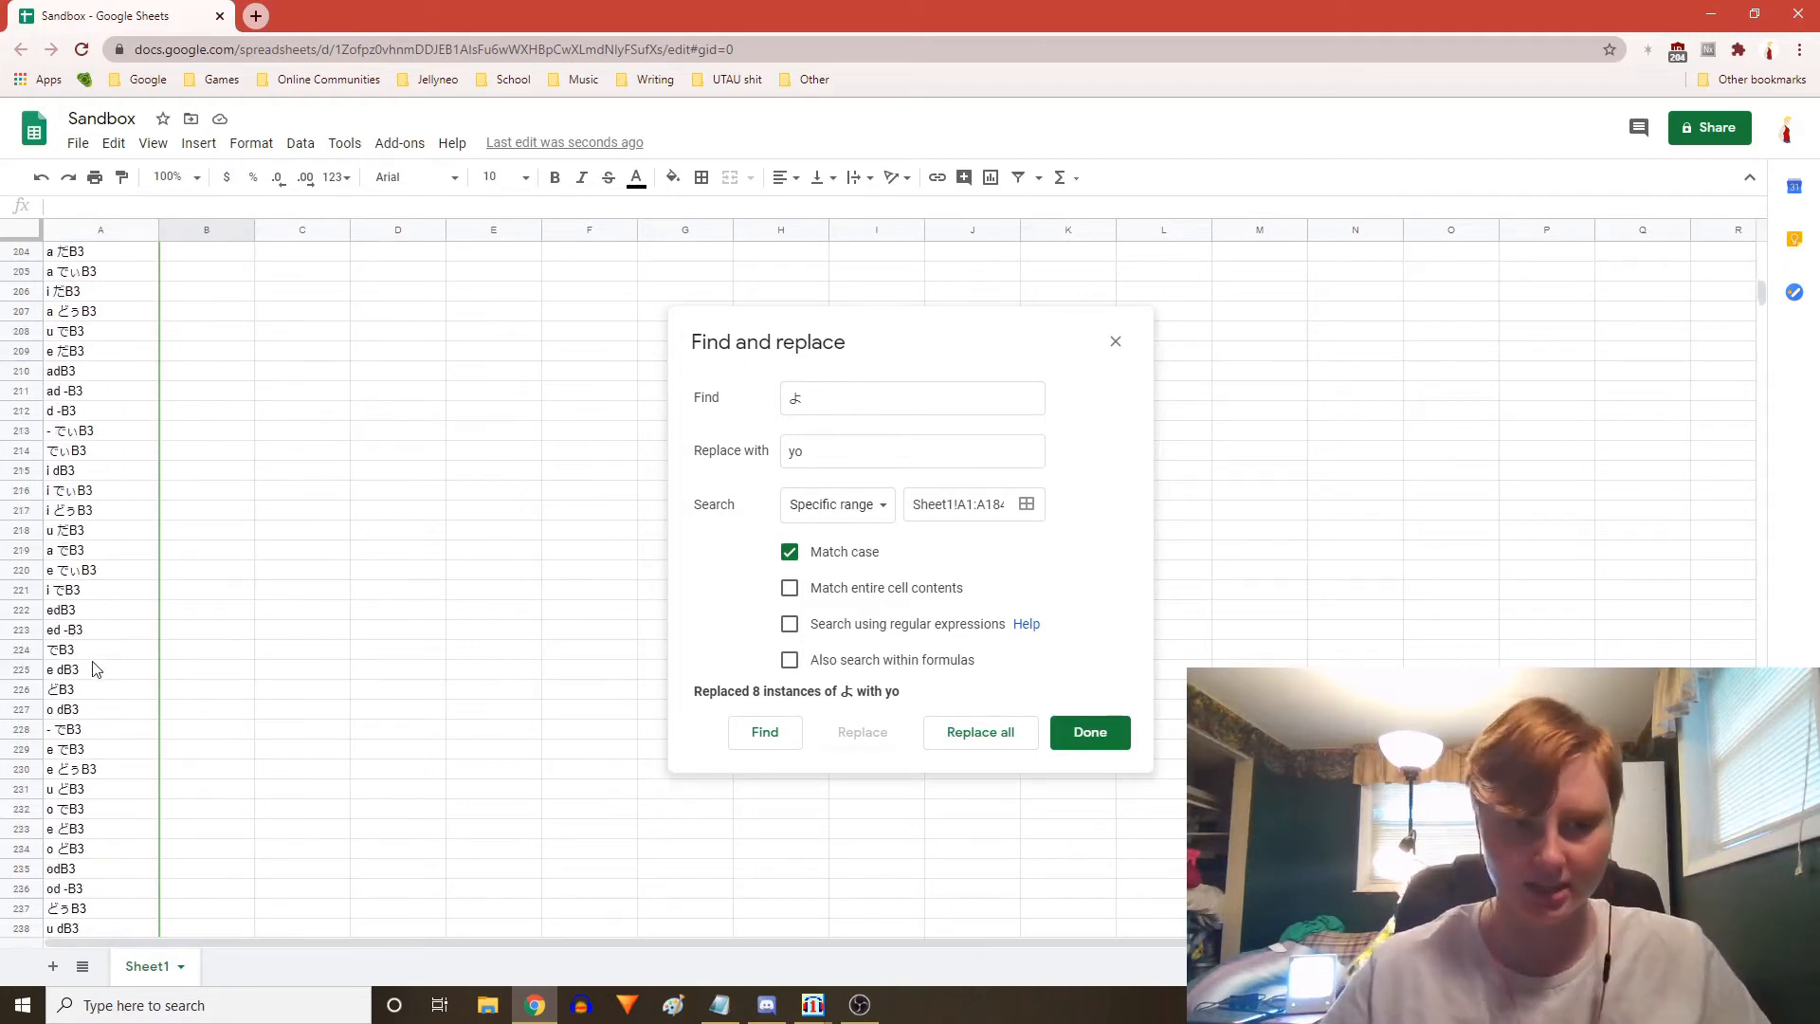
{"action": "scroll", "coordinate": [95, 669], "scroll_direction": "up", "scroll_amount": 2}
{"action": "scroll", "coordinate": [112, 595], "scroll_direction": "up", "scroll_amount": 4}
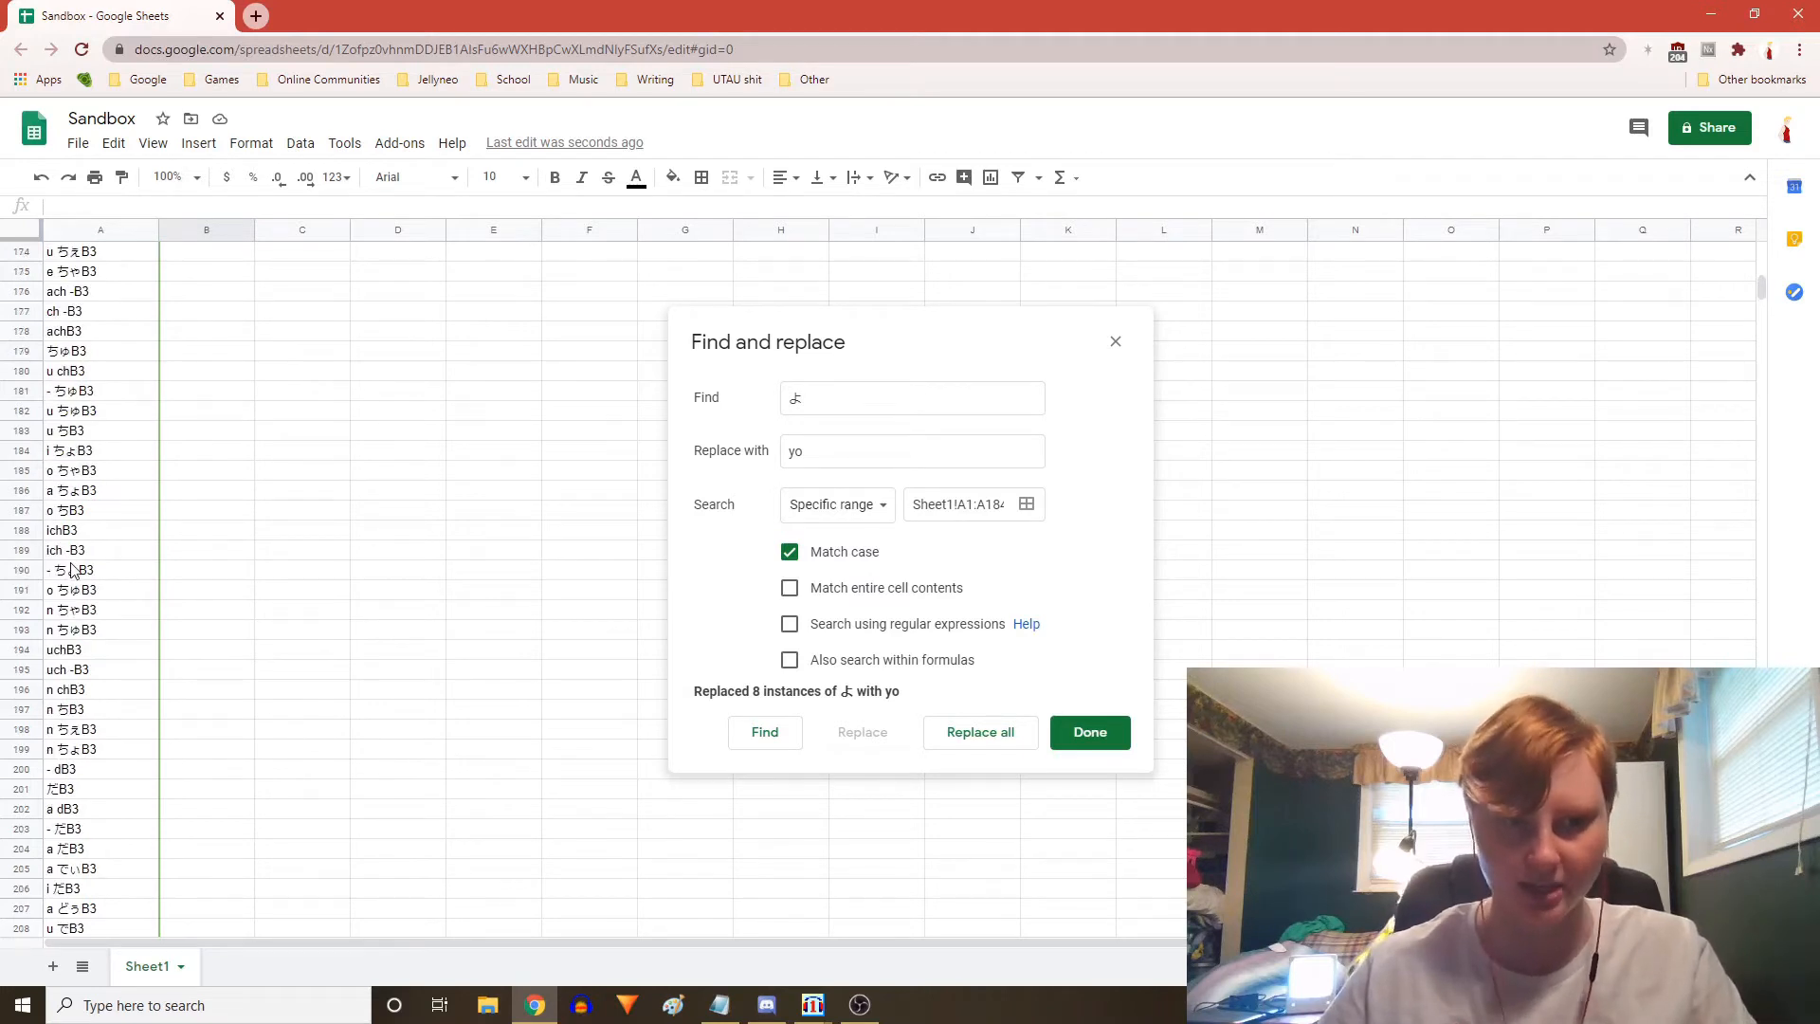
{"action": "scroll", "coordinate": [267, 713], "scroll_direction": "down", "scroll_amount": 2}
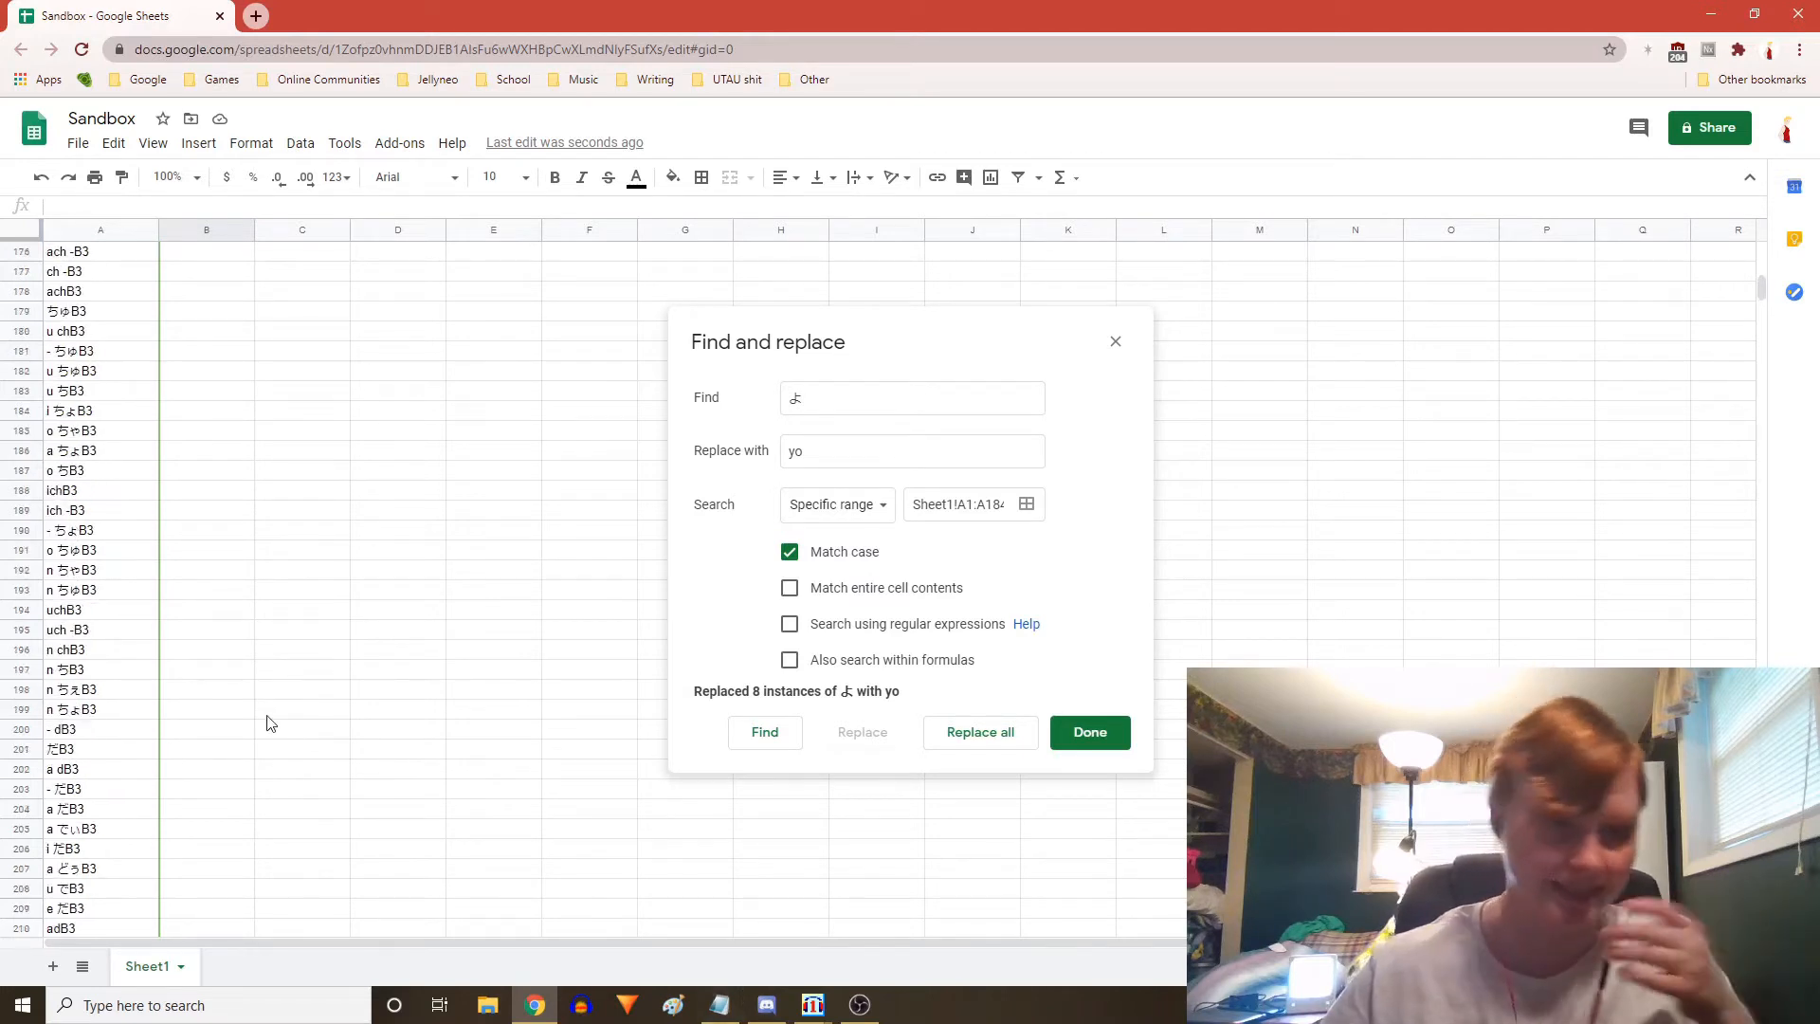
{"action": "scroll", "coordinate": [267, 713], "scroll_direction": "down", "scroll_amount": 2}
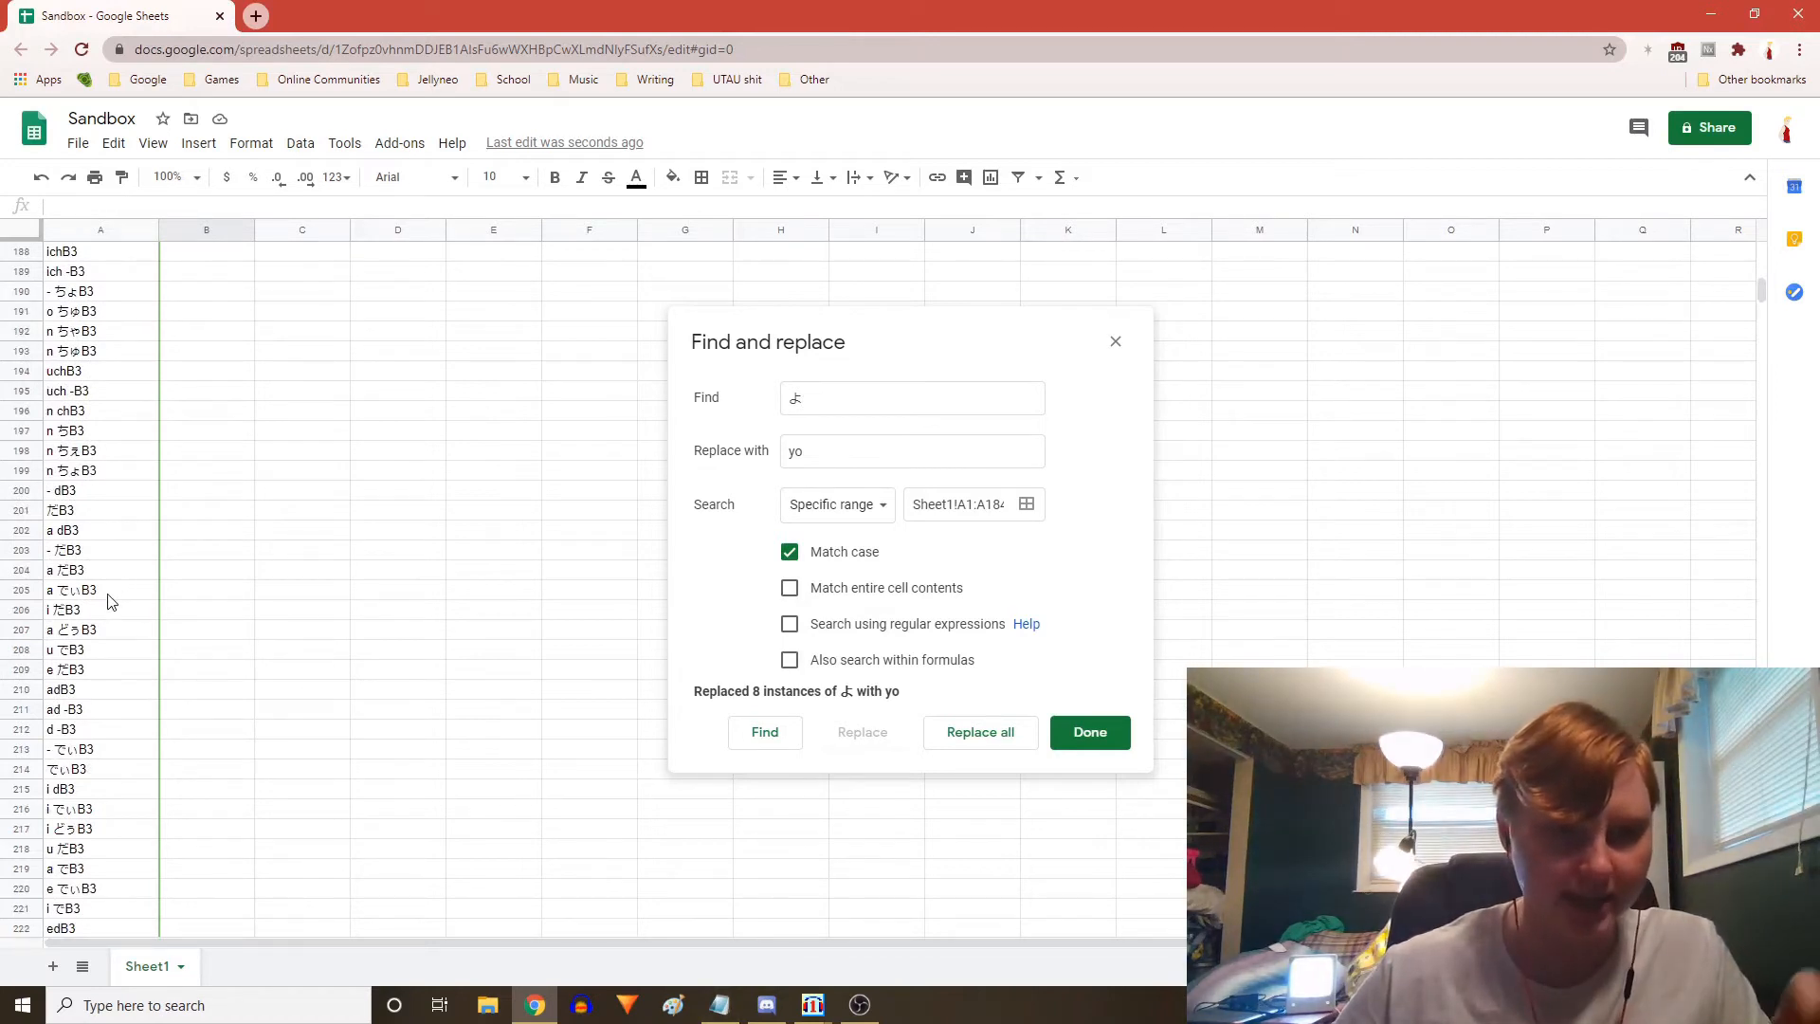
{"action": "left_click", "coordinate": [86, 633]}
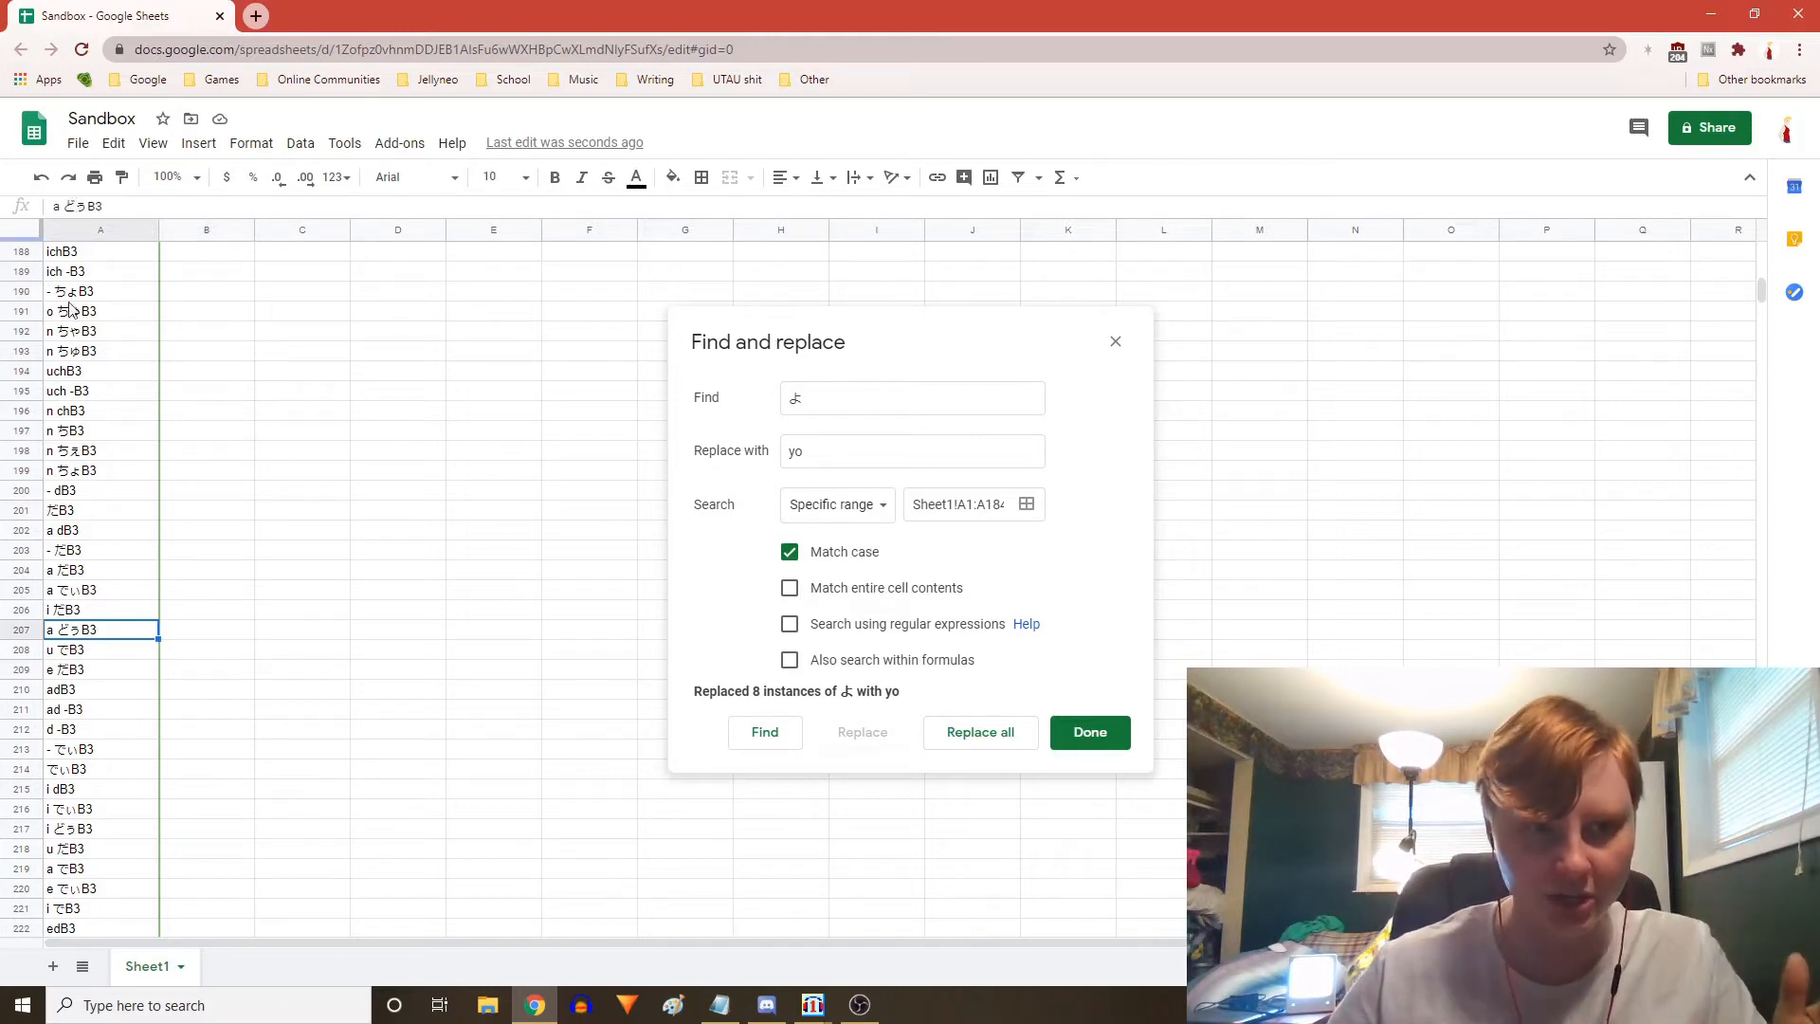
{"action": "left_click", "coordinate": [121, 591]}
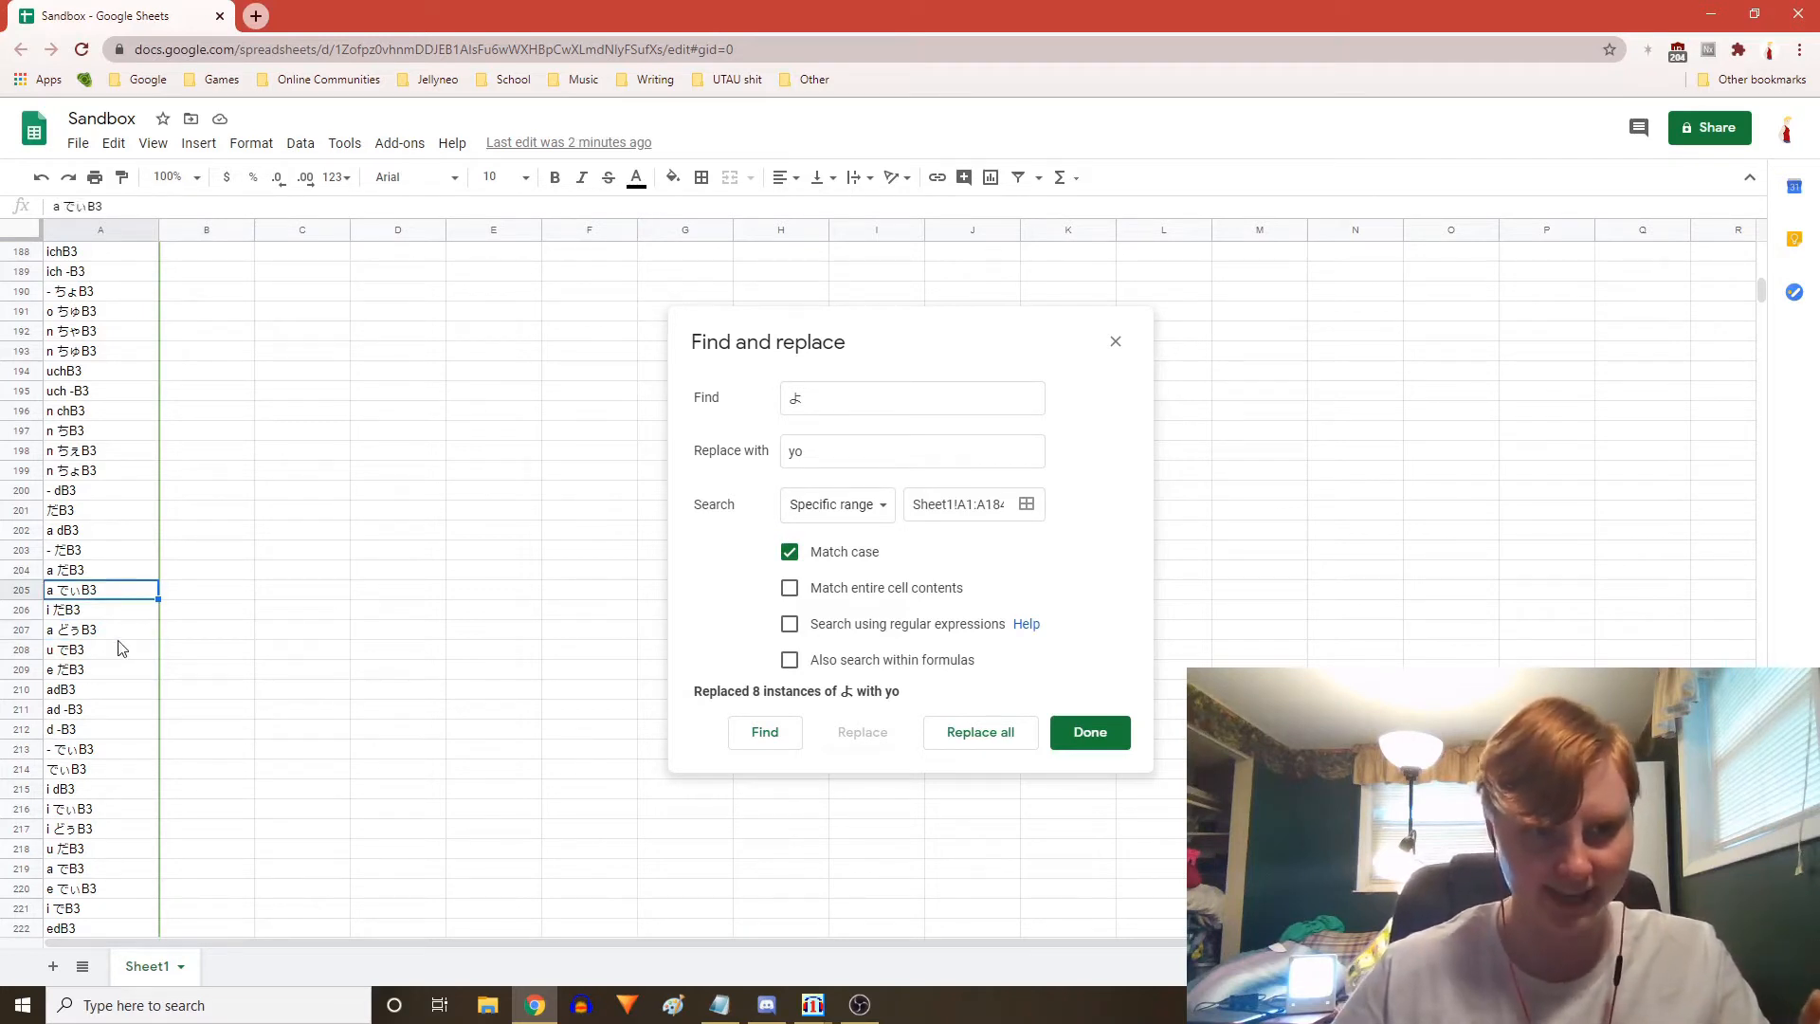
{"action": "left_click", "coordinate": [129, 634]}
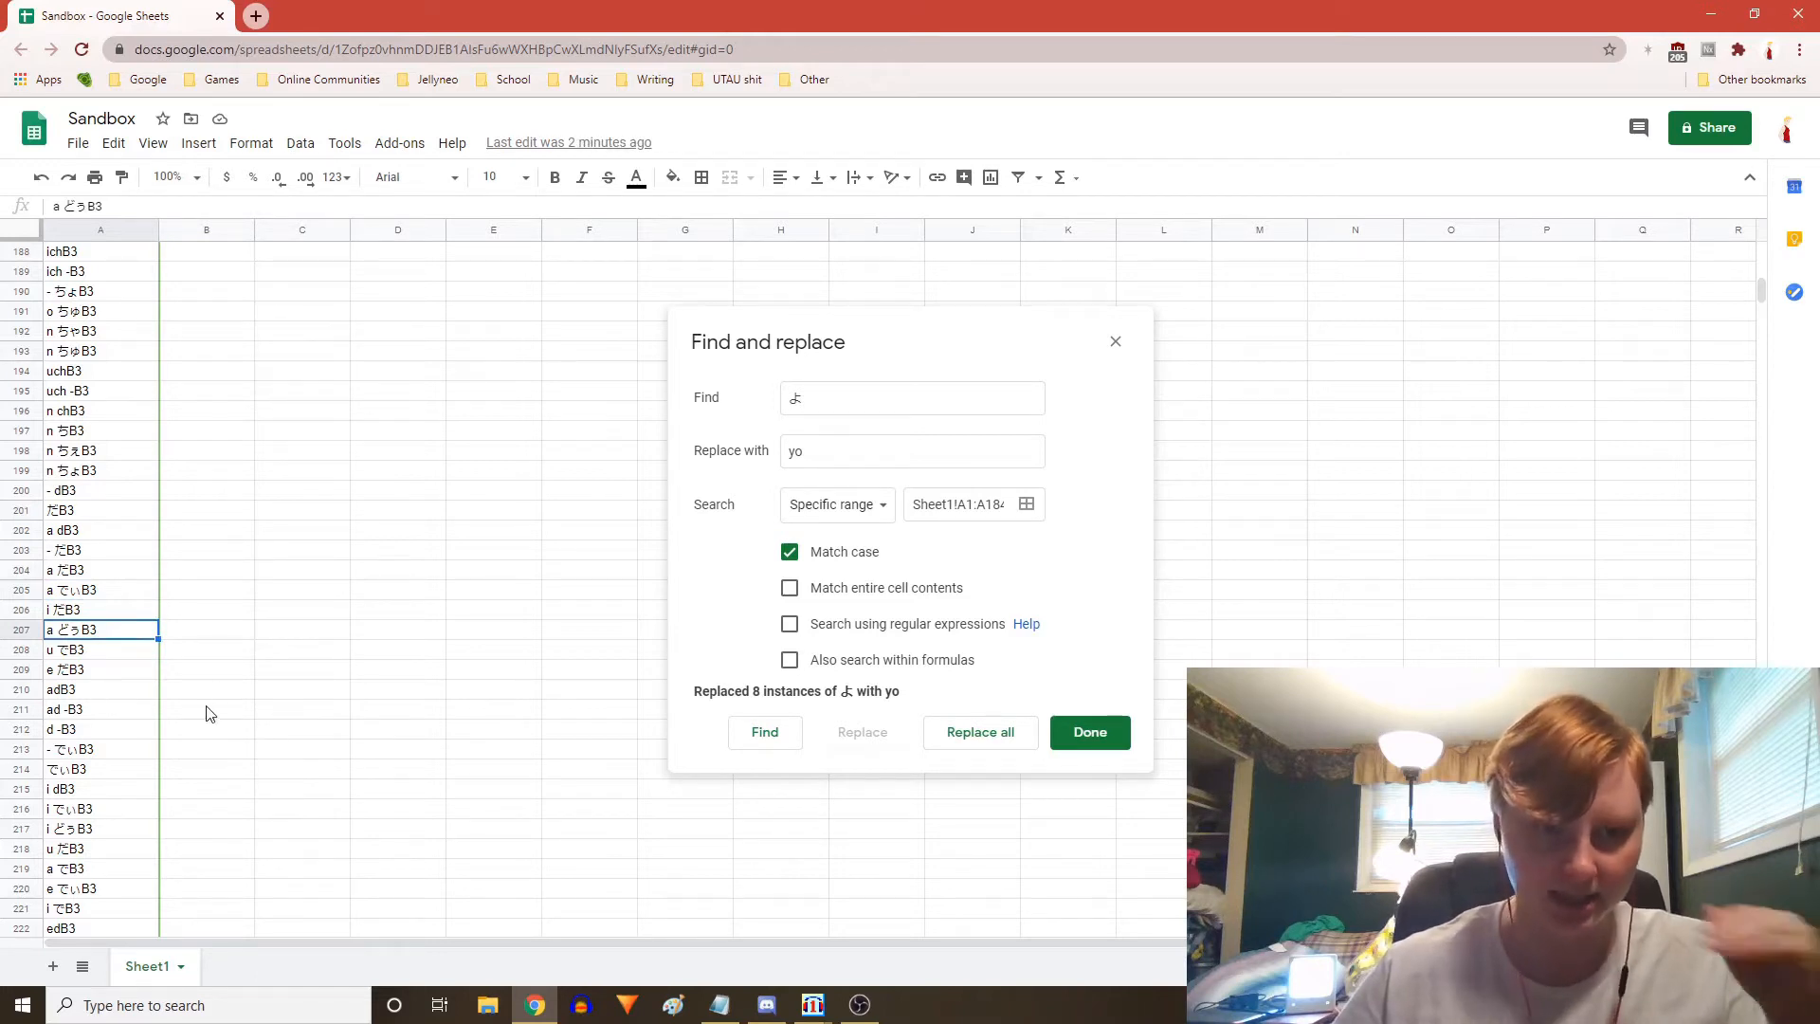
Scroll further down the alias column through rows 258 to 396
{"action": "scroll", "coordinate": [275, 793], "scroll_direction": "down", "scroll_amount": 15}
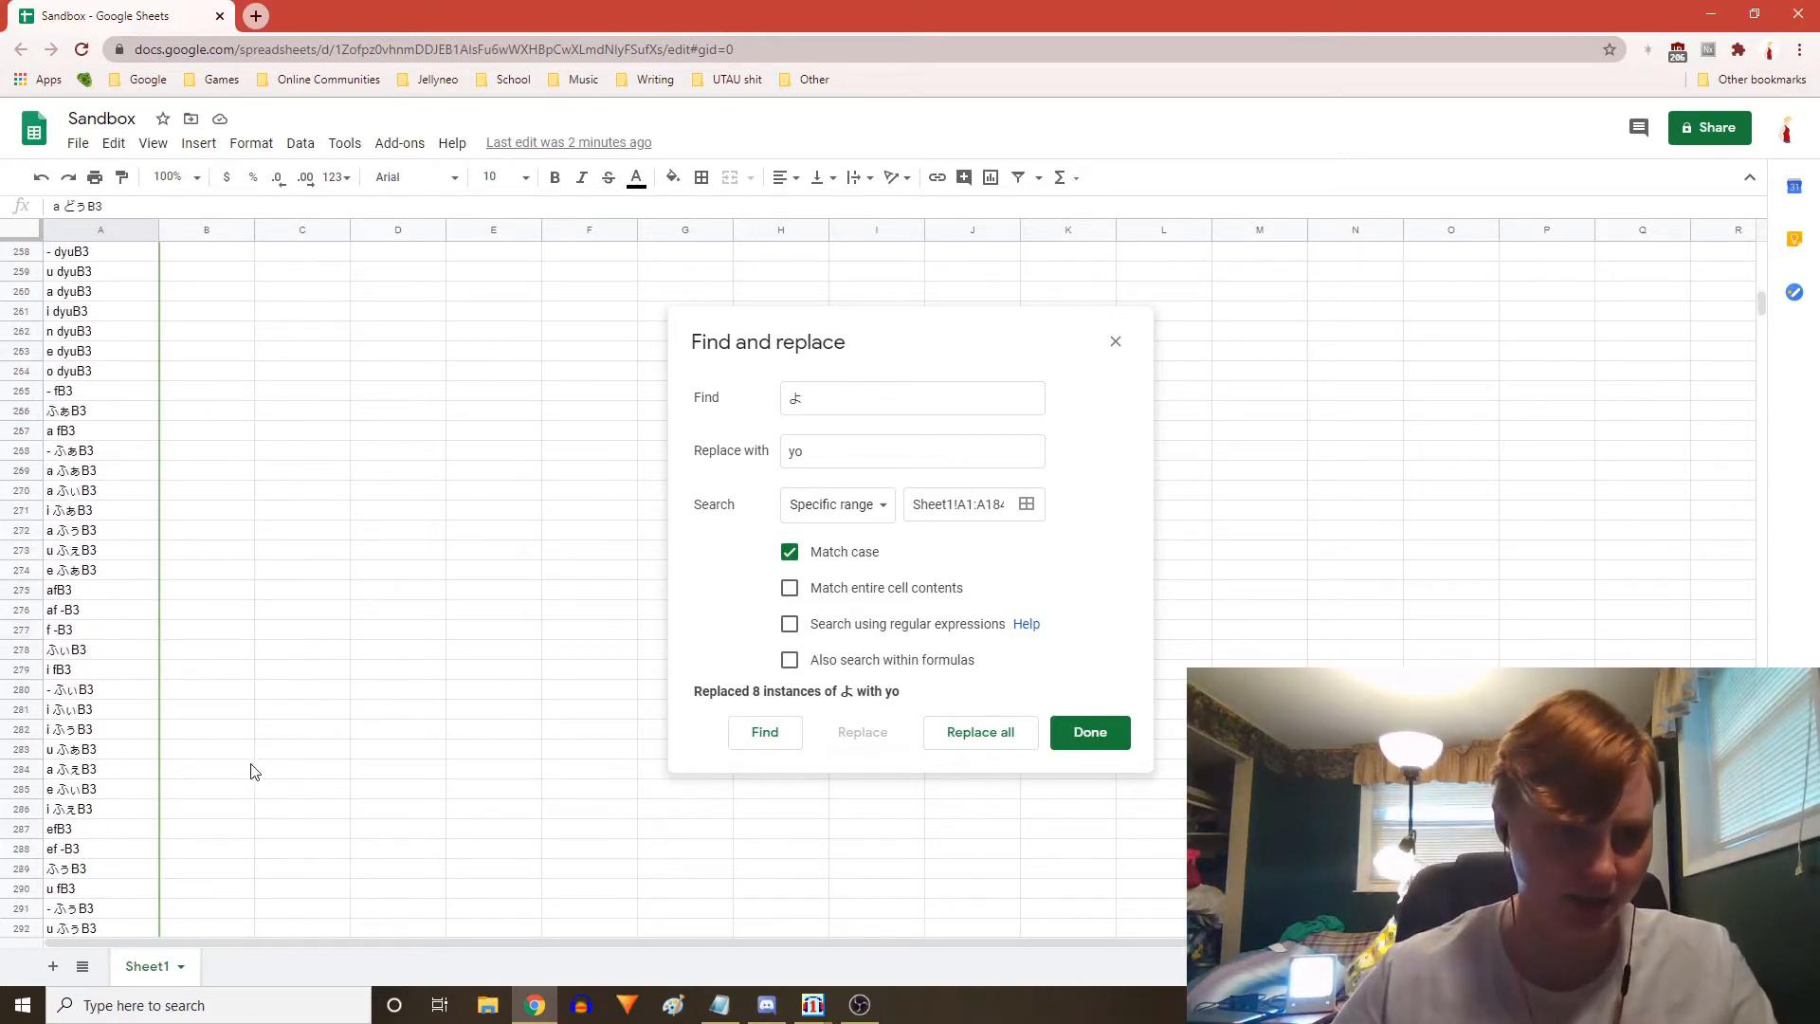
{"action": "scroll", "coordinate": [250, 771], "scroll_direction": "down", "scroll_amount": 2}
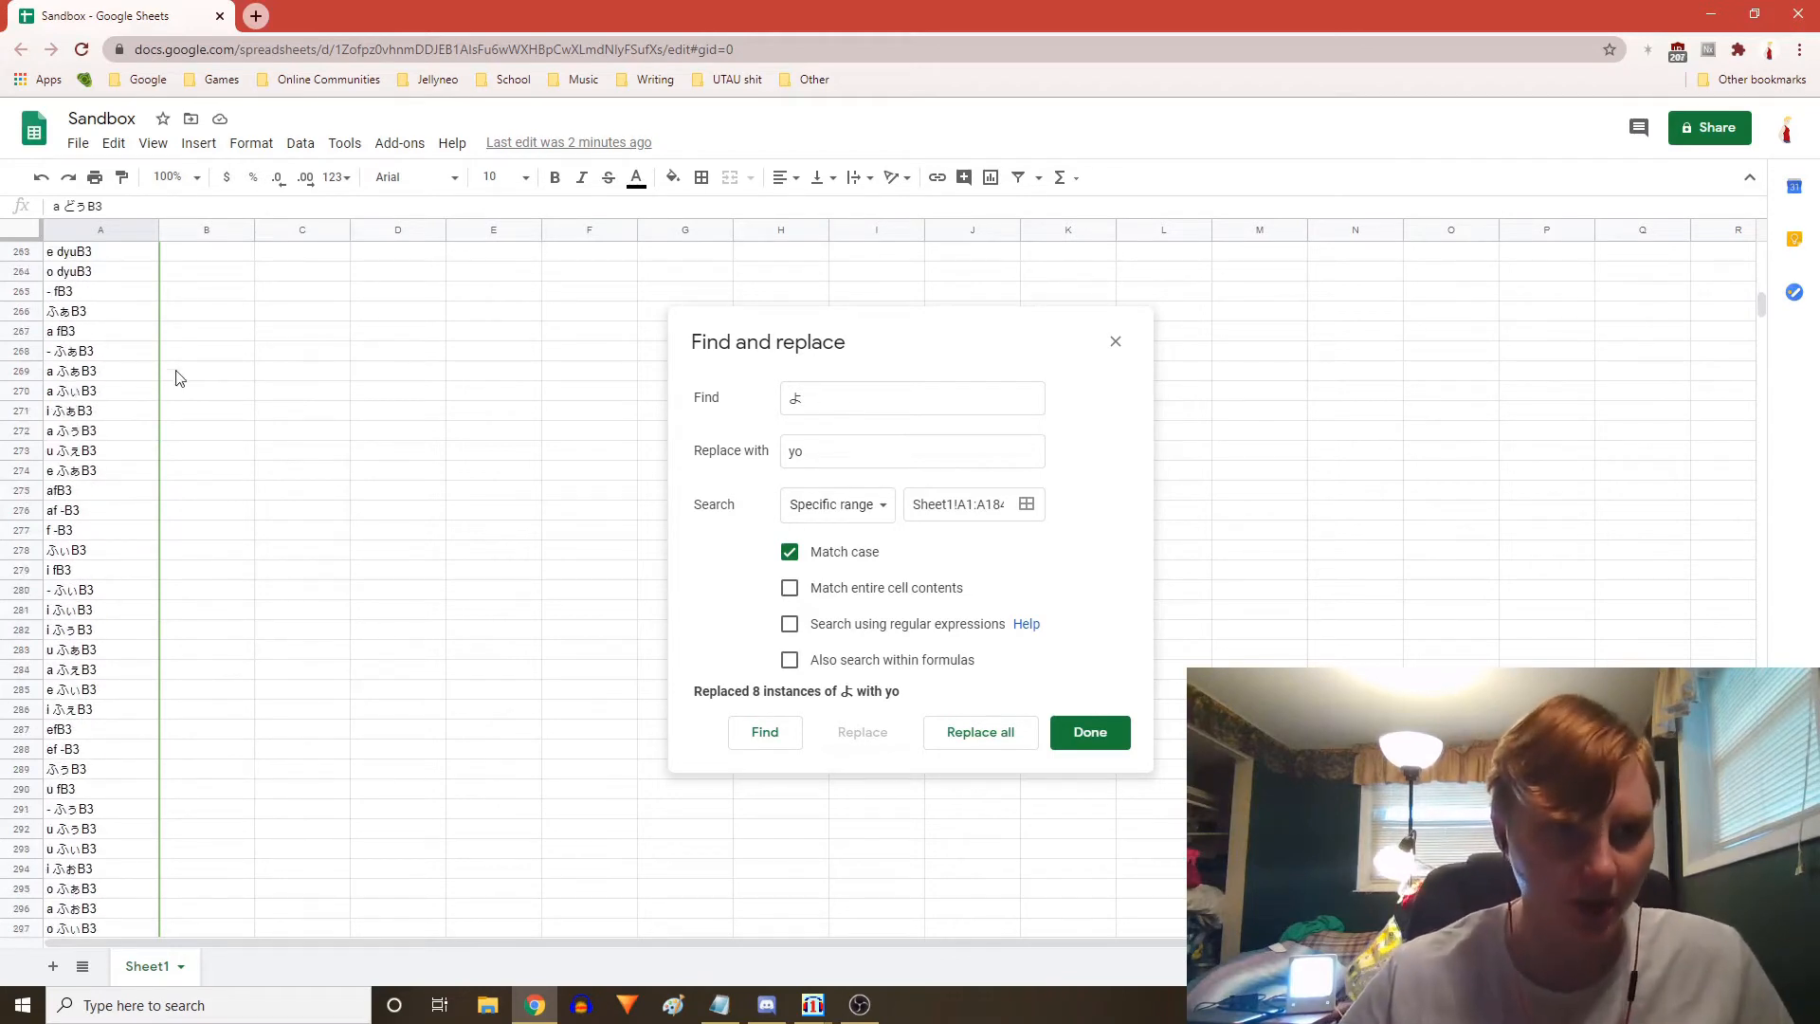
{"action": "scroll", "coordinate": [77, 627], "scroll_direction": "down", "scroll_amount": 5}
{"action": "scroll", "coordinate": [83, 630], "scroll_direction": "down", "scroll_amount": 5}
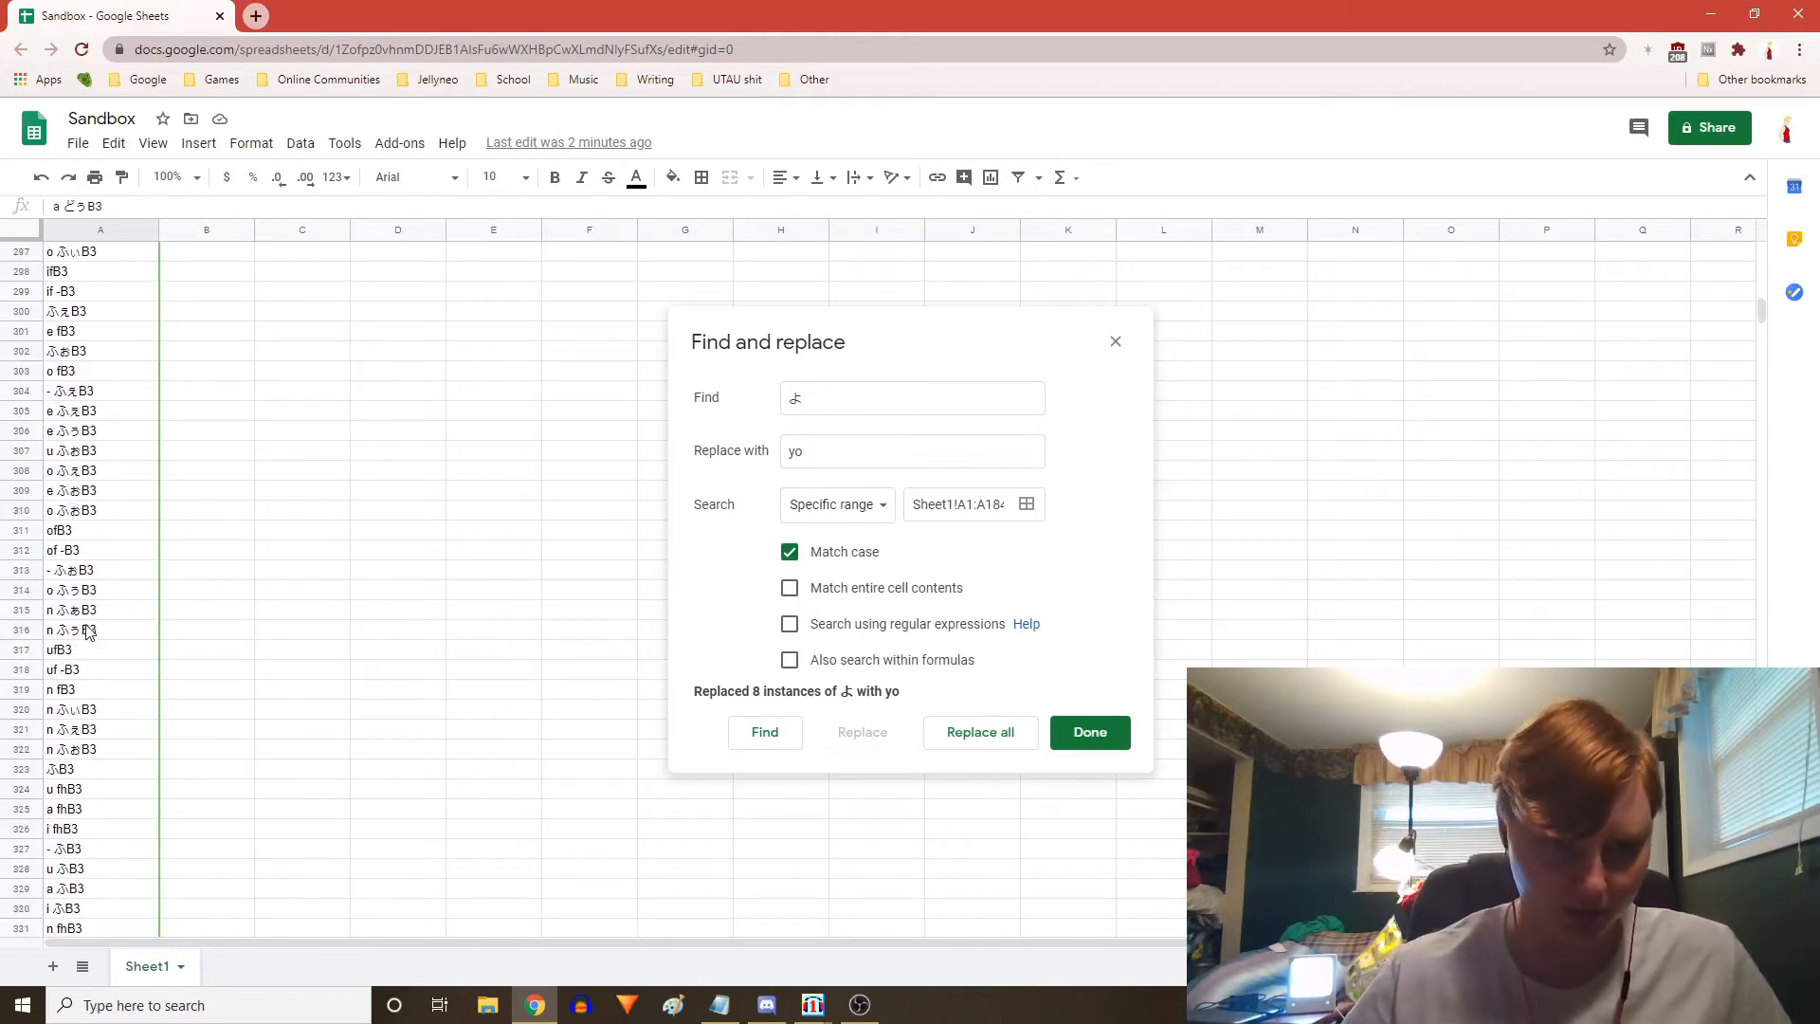
{"action": "scroll", "coordinate": [92, 779], "scroll_direction": "down", "scroll_amount": 2}
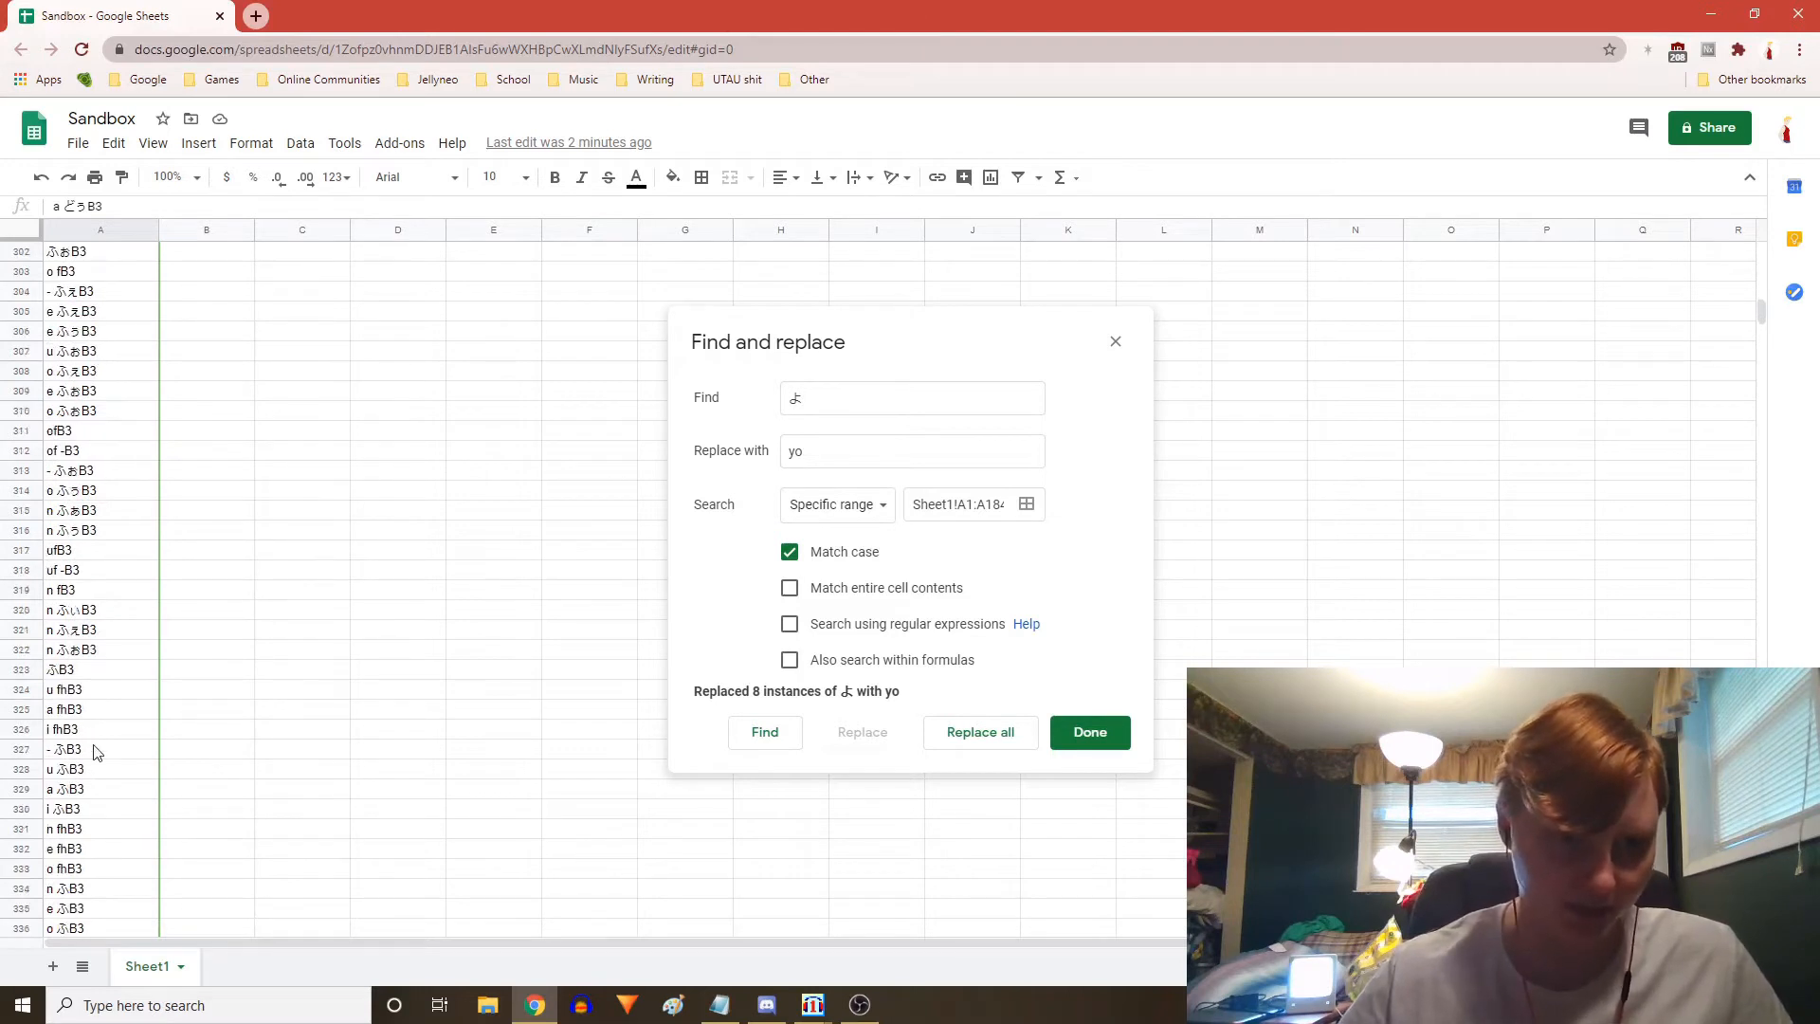
{"action": "scroll", "coordinate": [118, 773], "scroll_direction": "down", "scroll_amount": 2}
{"action": "scroll", "coordinate": [119, 770], "scroll_direction": "down", "scroll_amount": 15}
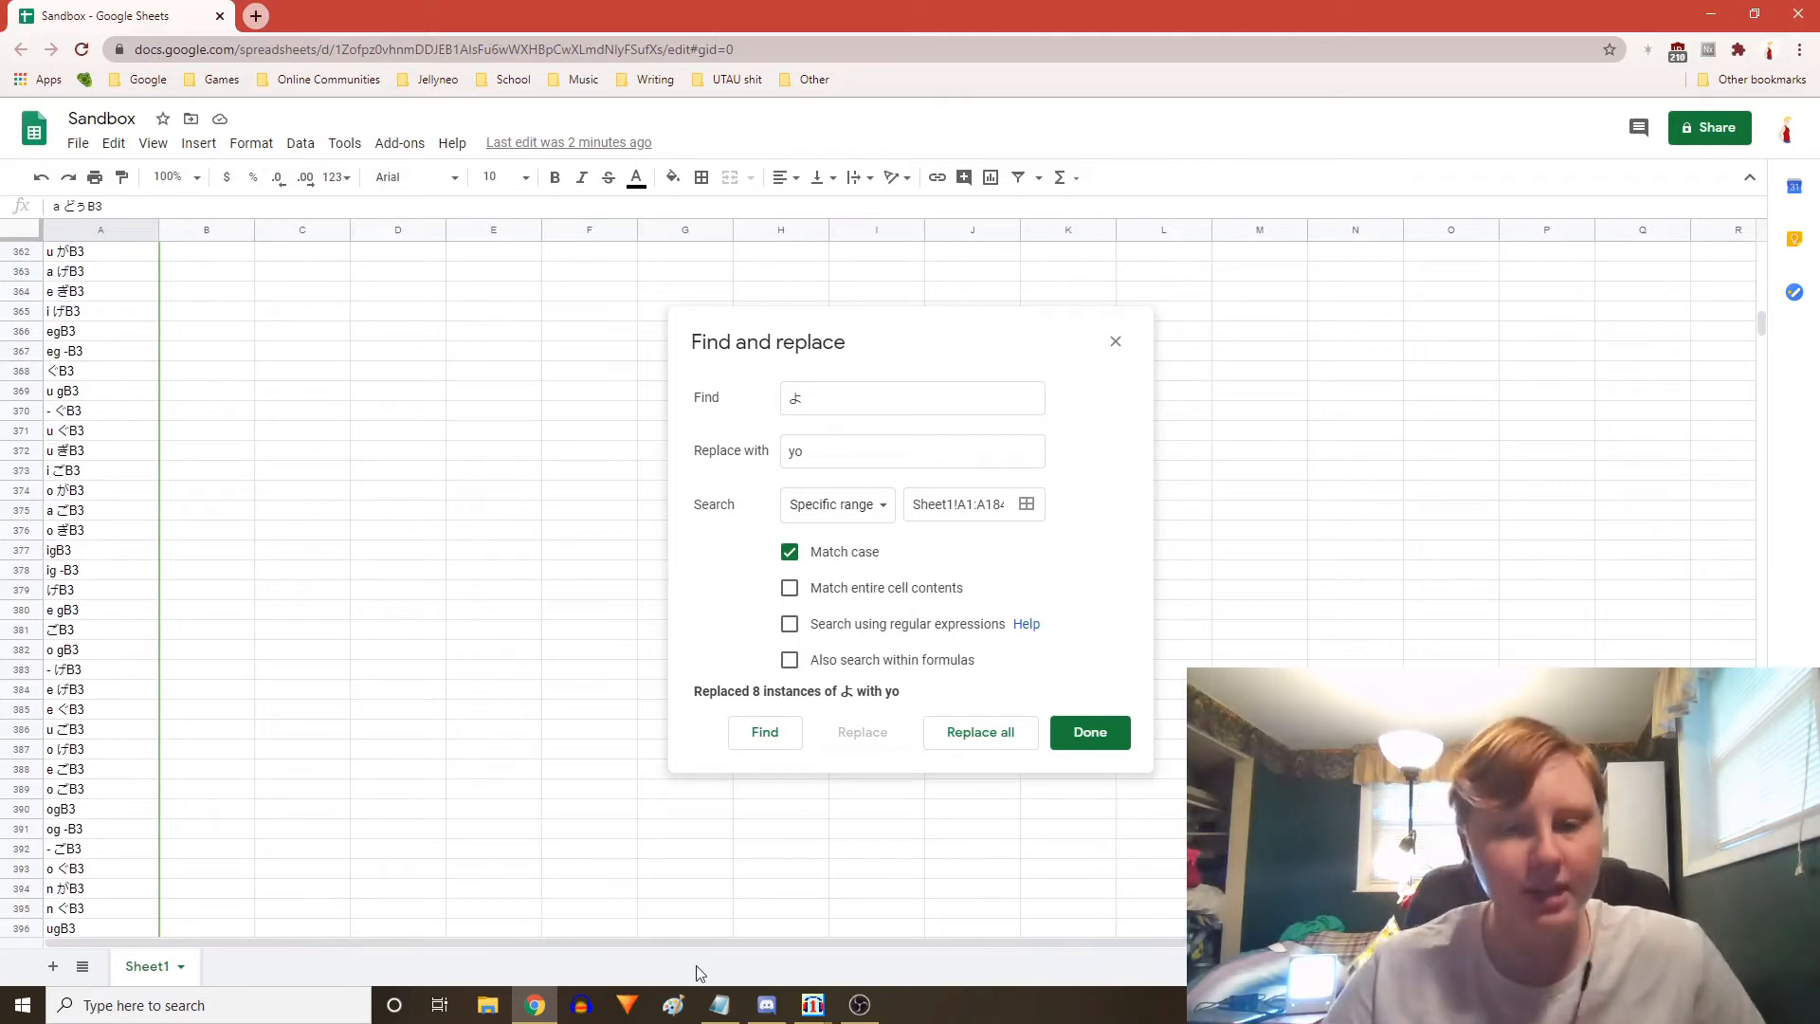
Review the conversion order notes in Notepad, highlighting the lines from Cy's FIRST to LAST, then minimize it
{"action": "left_click", "coordinate": [719, 1005]}
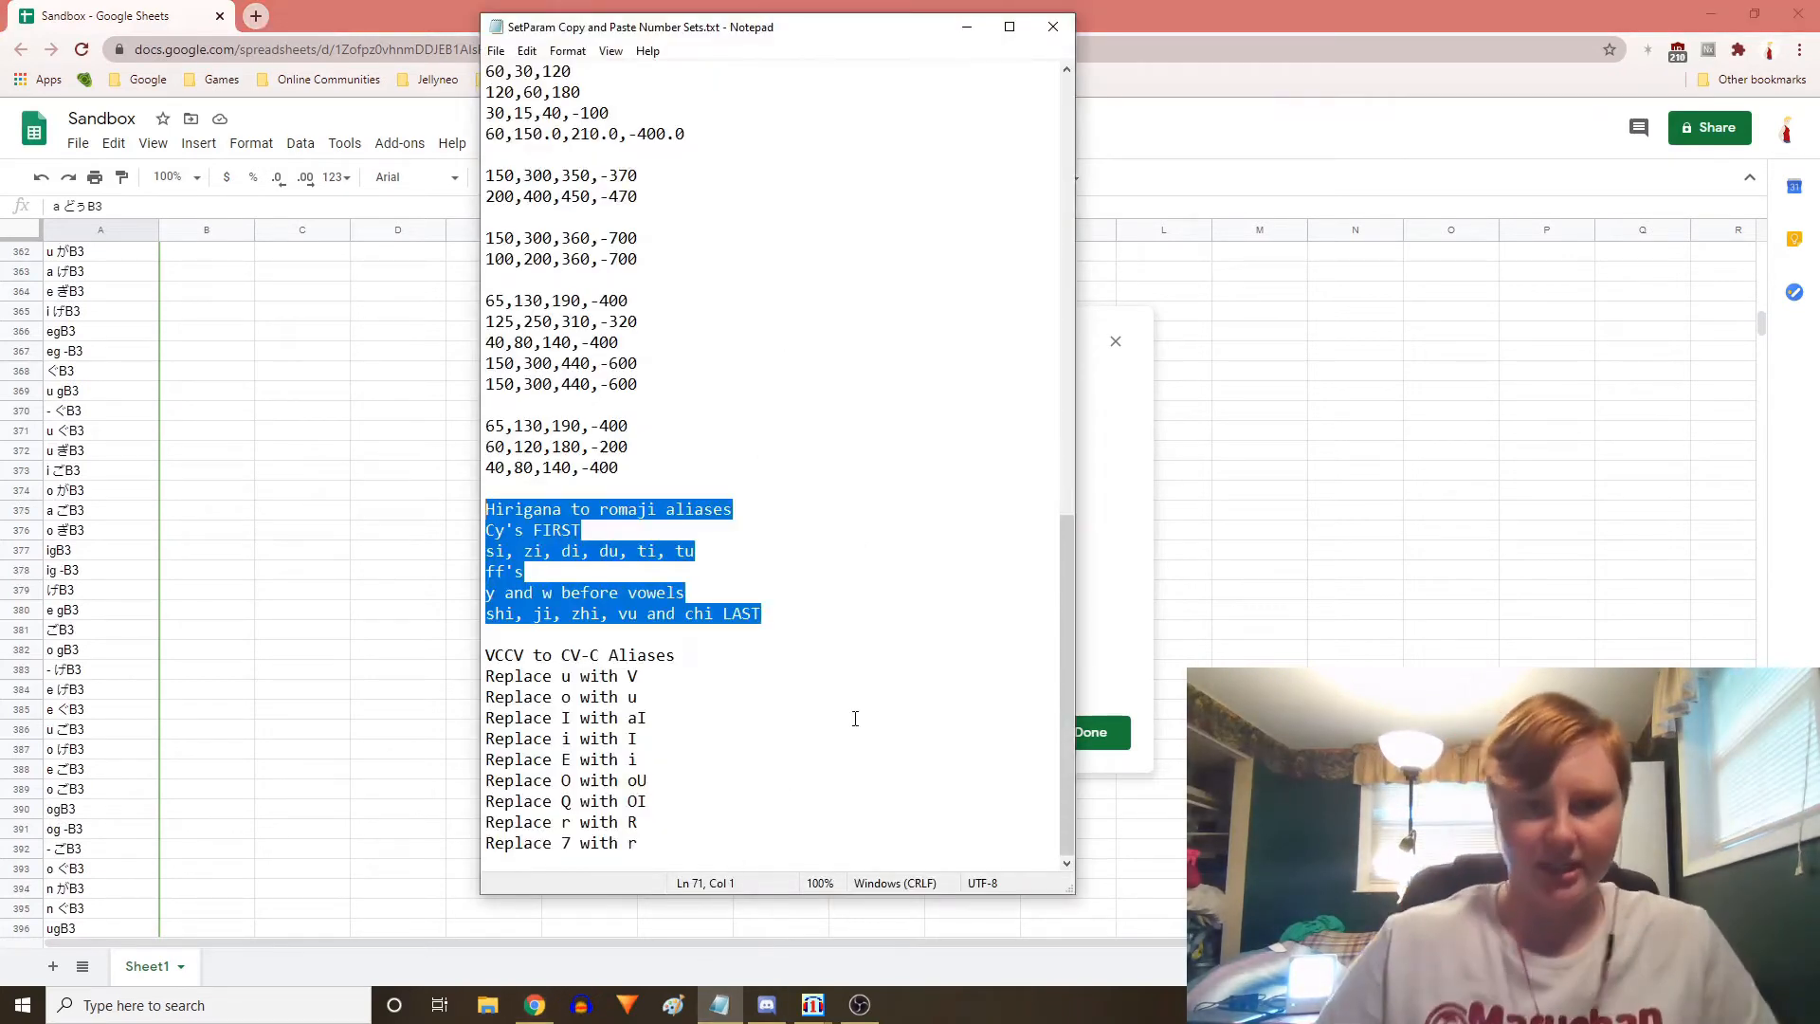
{"action": "left_click", "coordinate": [765, 613]}
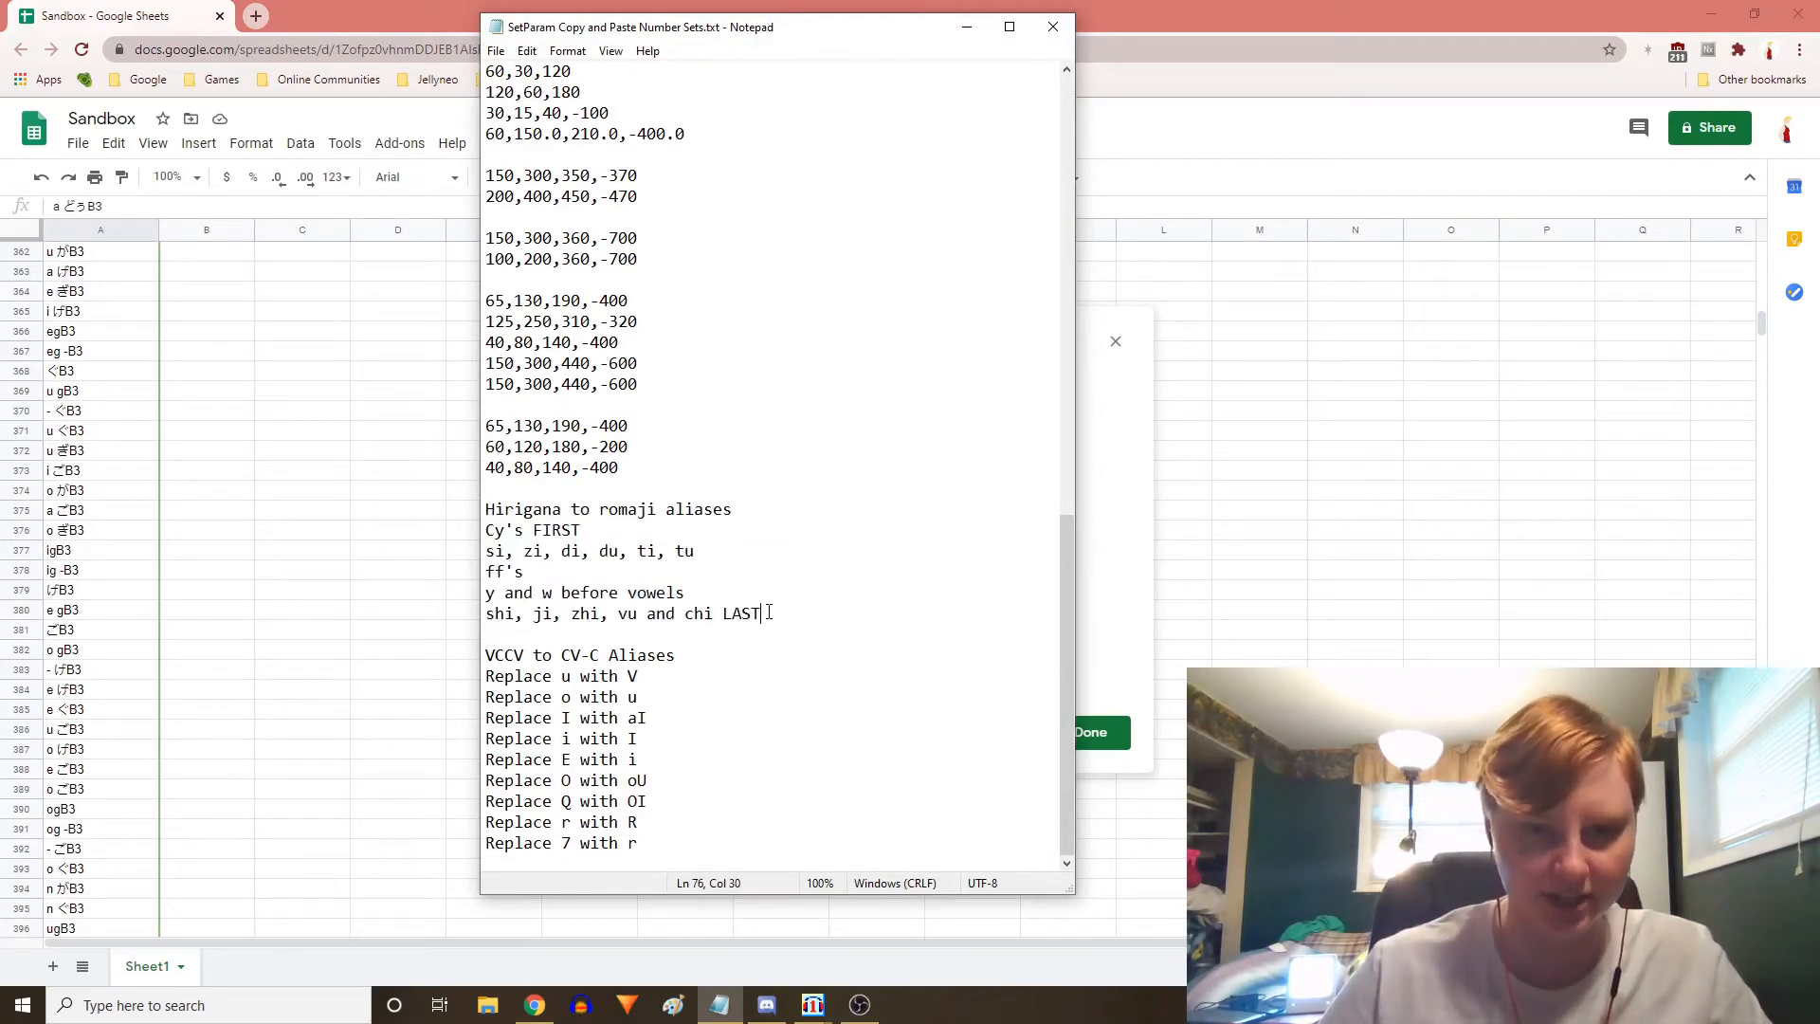
{"action": "left_click_drag", "start_coordinate": [765, 613], "coordinate": [484, 531]}
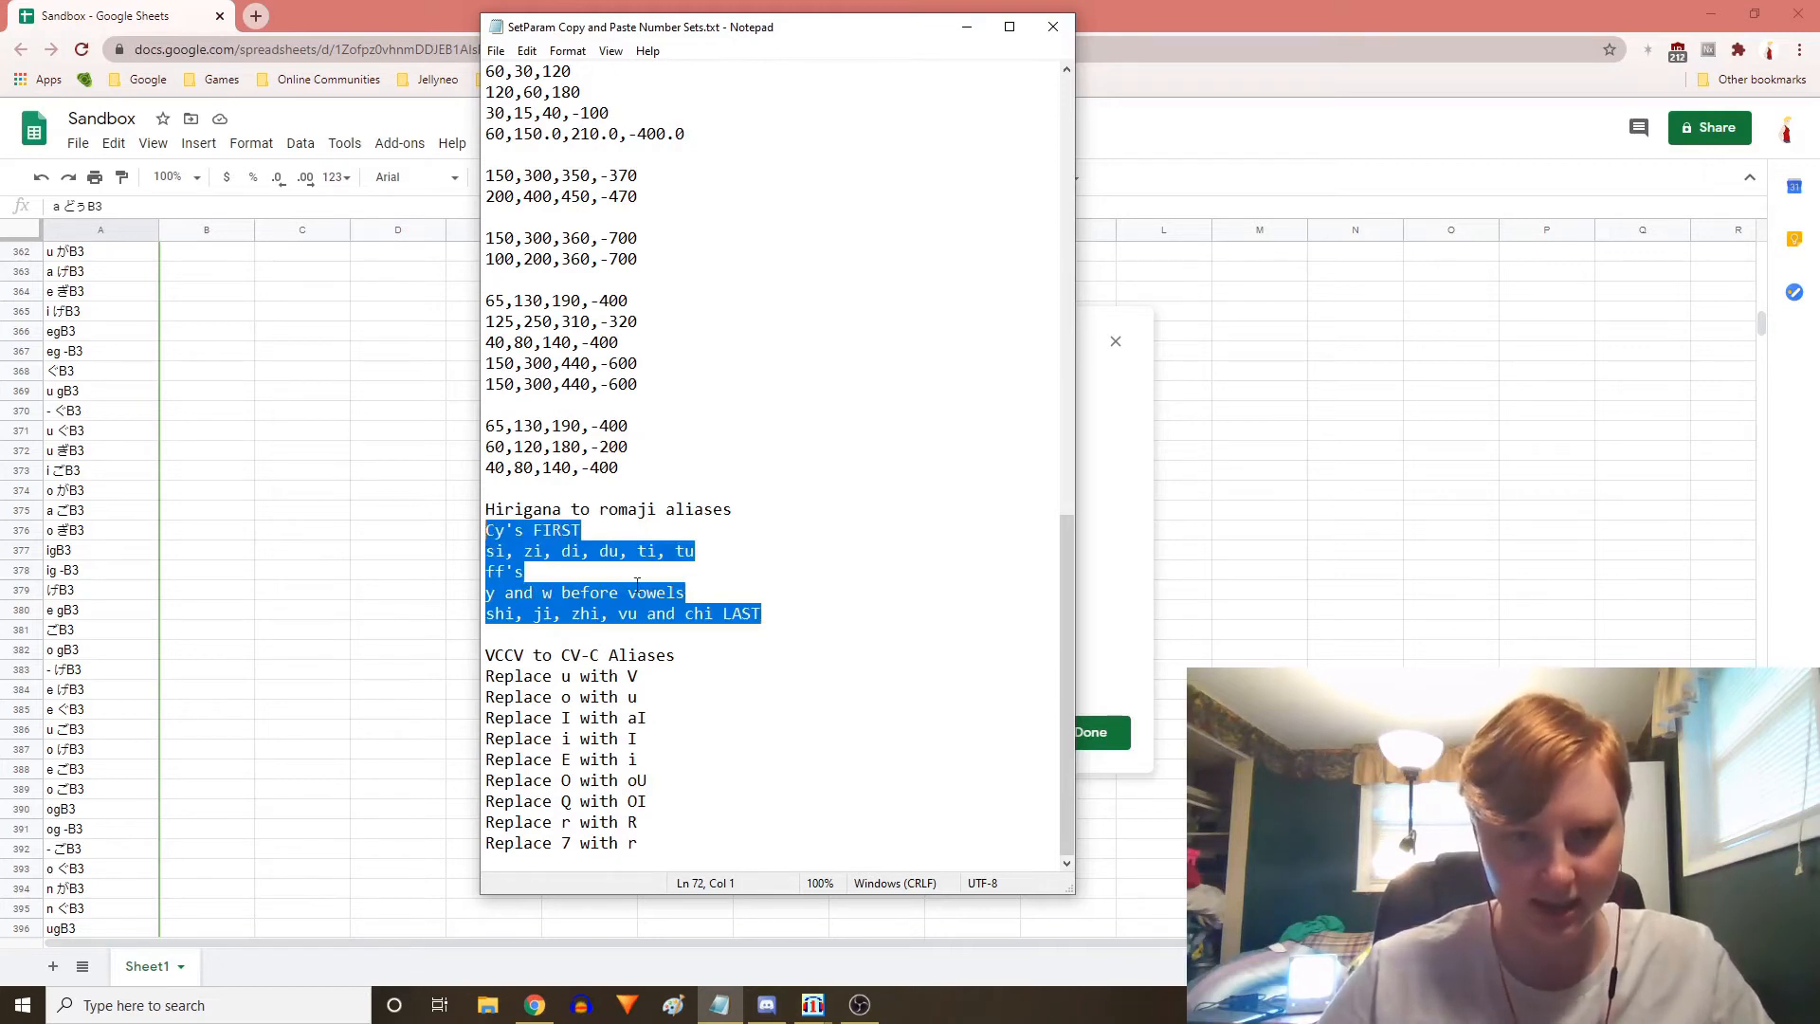
{"action": "left_click", "coordinate": [720, 584]}
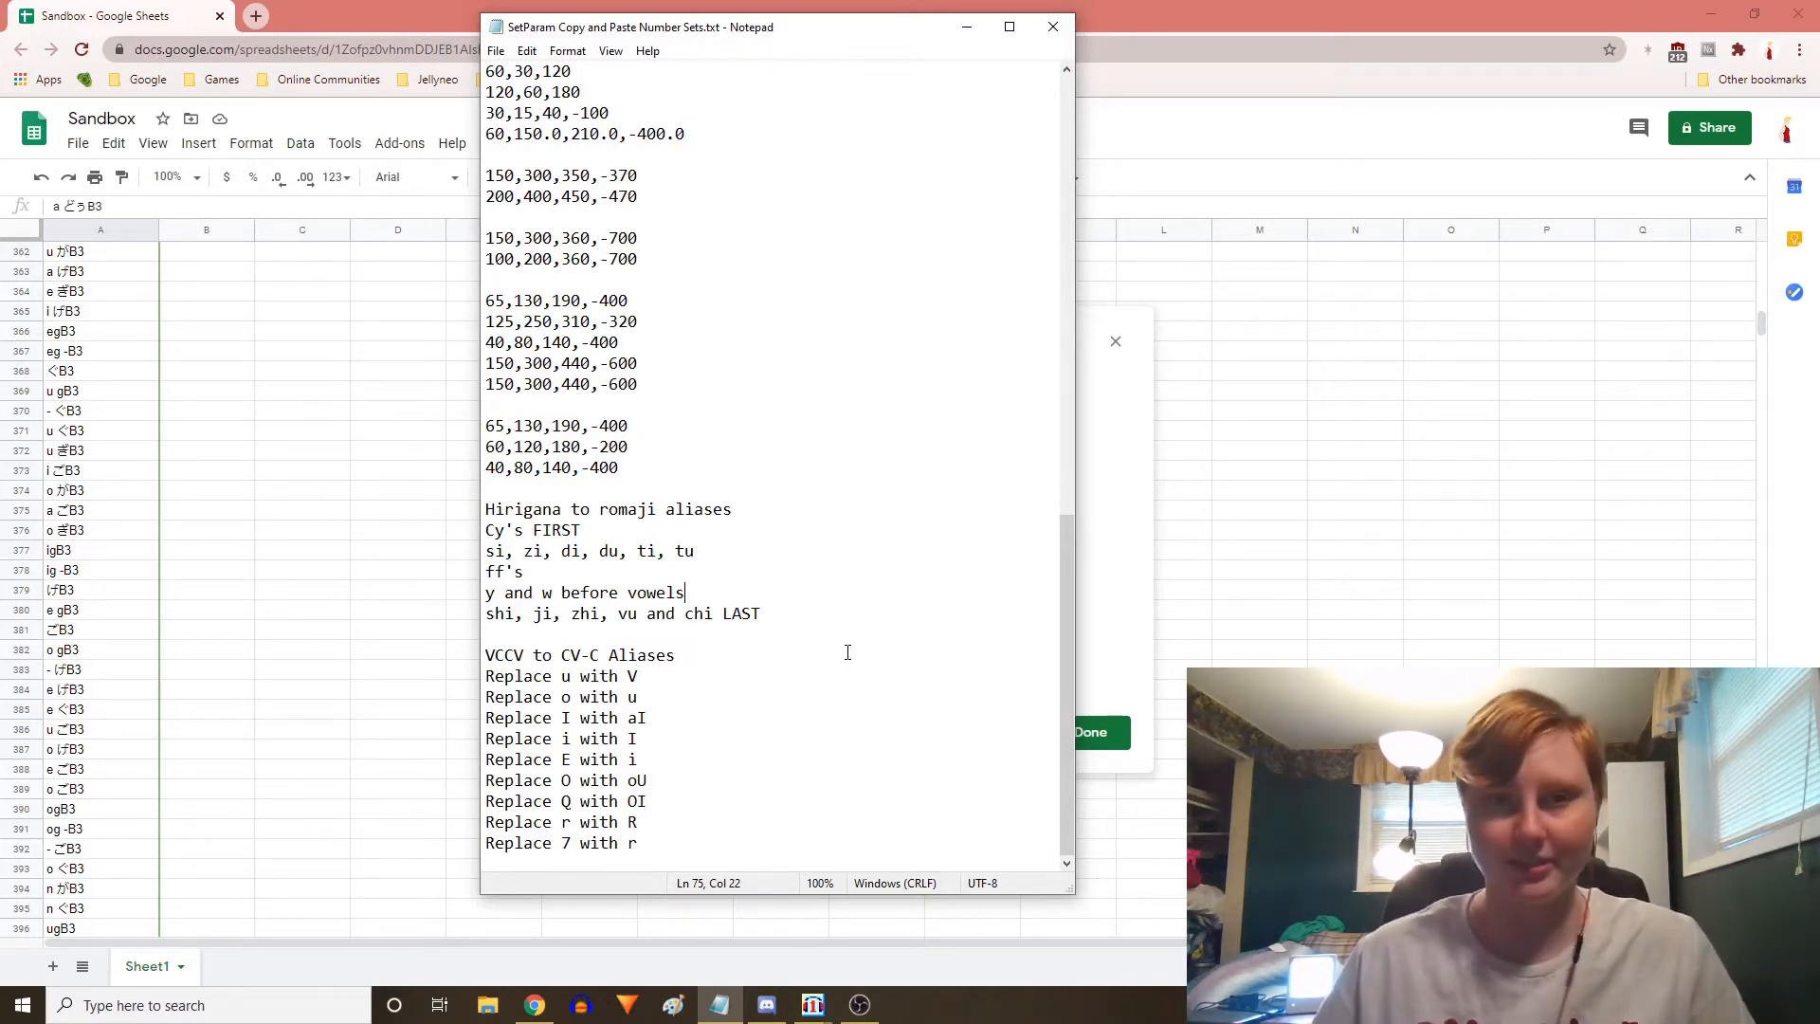
{"action": "left_click", "coordinate": [1414, 26]}
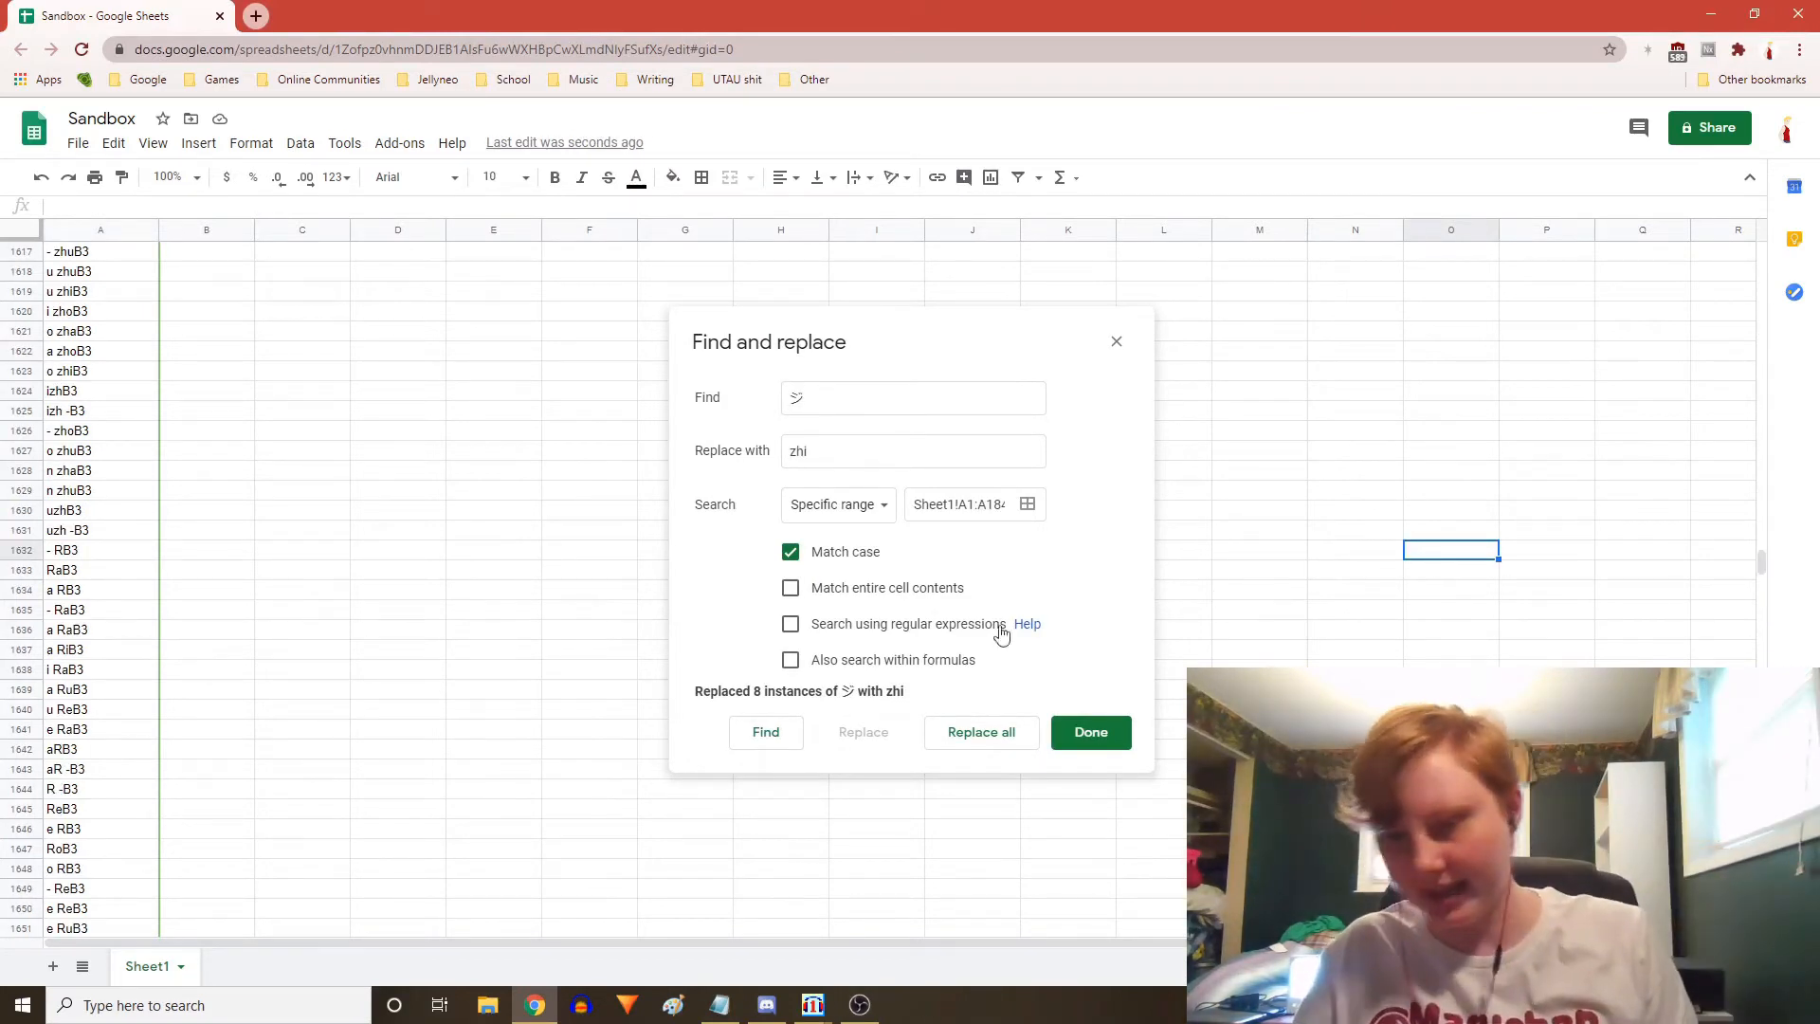
Scroll through the converted aliases around rows 1260 to 1650 to check the results
{"action": "scroll", "coordinate": [488, 407], "scroll_direction": "up", "scroll_amount": 8}
{"action": "scroll", "coordinate": [477, 542], "scroll_direction": "up", "scroll_amount": 20}
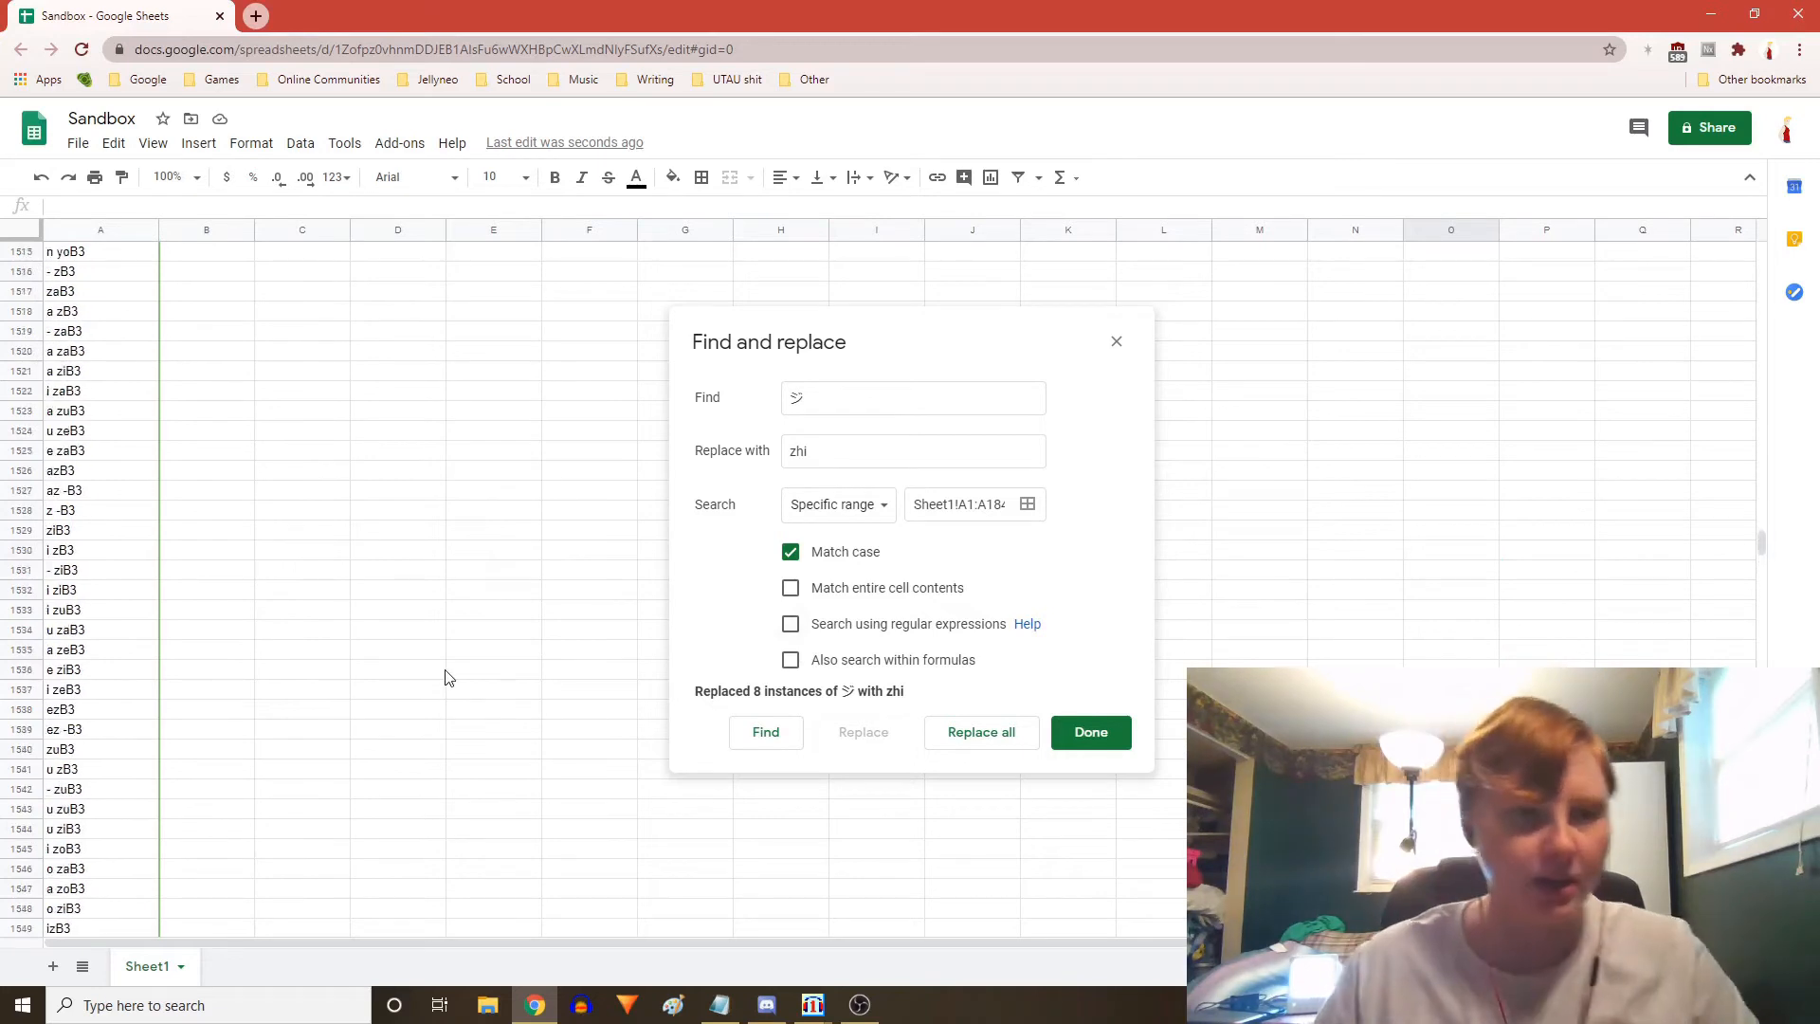
{"action": "scroll", "coordinate": [500, 674], "scroll_direction": "up", "scroll_amount": 20}
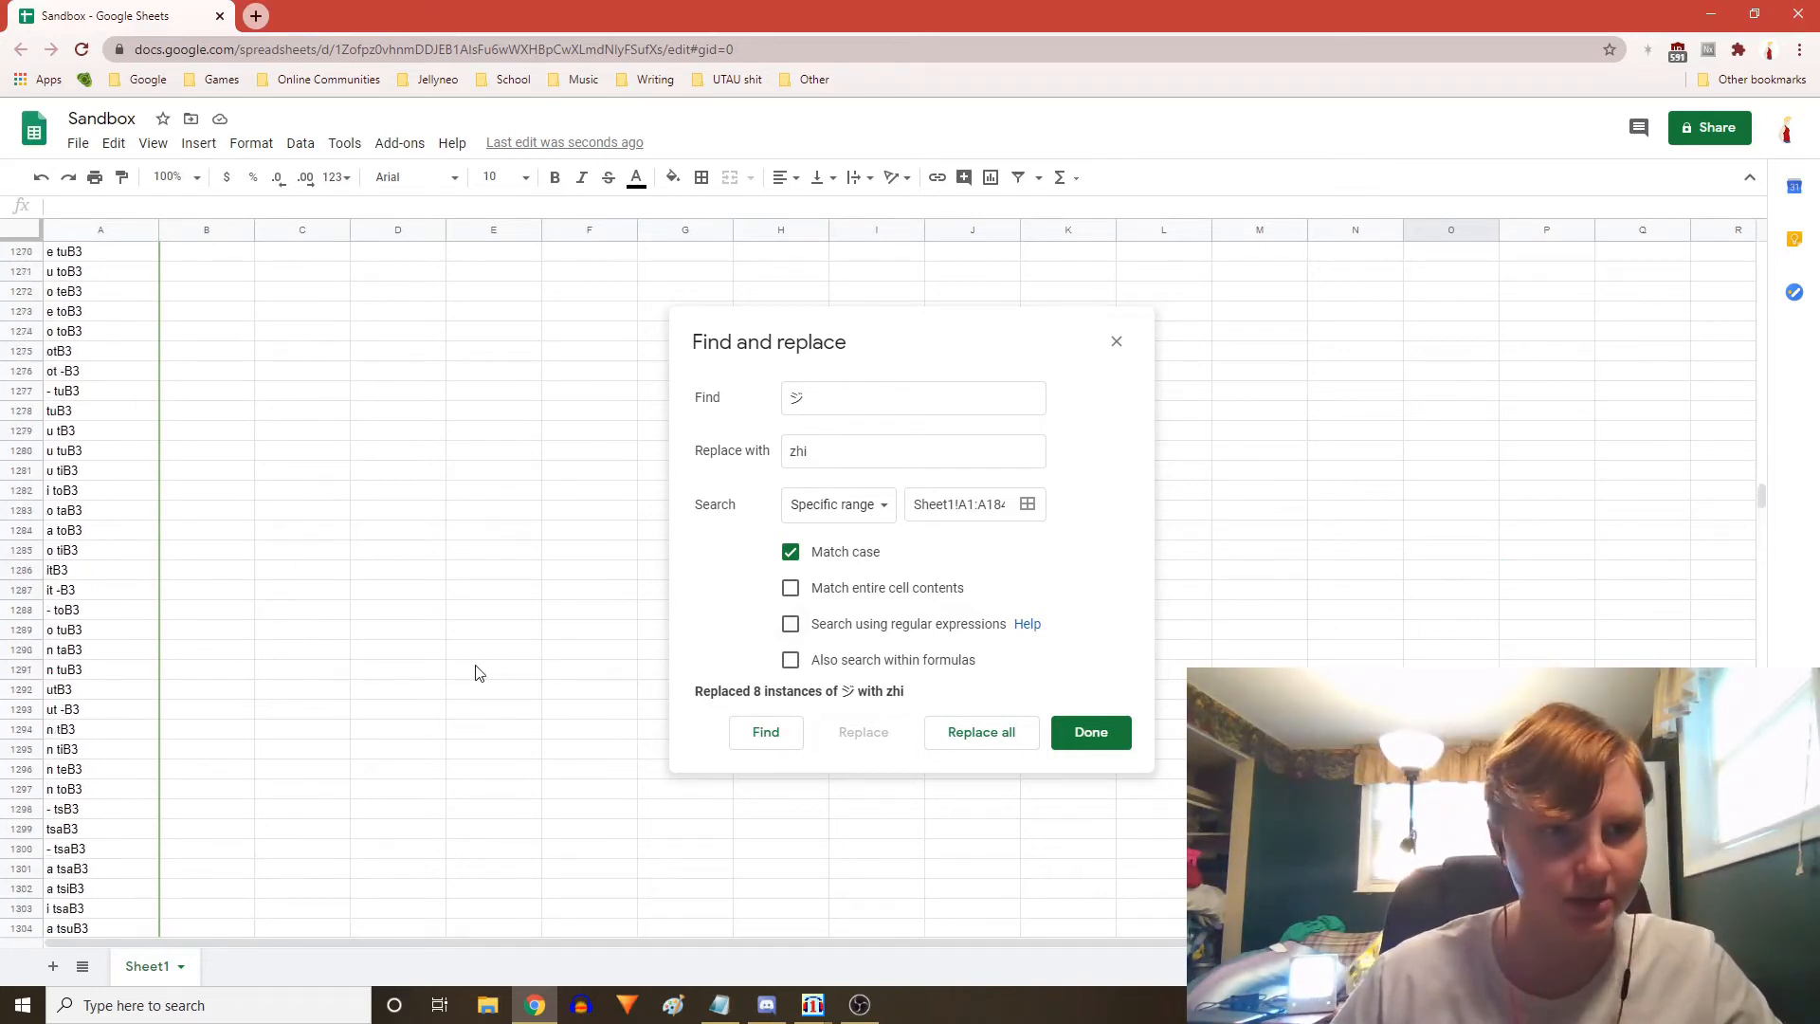
{"action": "scroll", "coordinate": [423, 642], "scroll_direction": "down", "scroll_amount": 20}
{"action": "scroll", "coordinate": [409, 611], "scroll_direction": "down", "scroll_amount": 10}
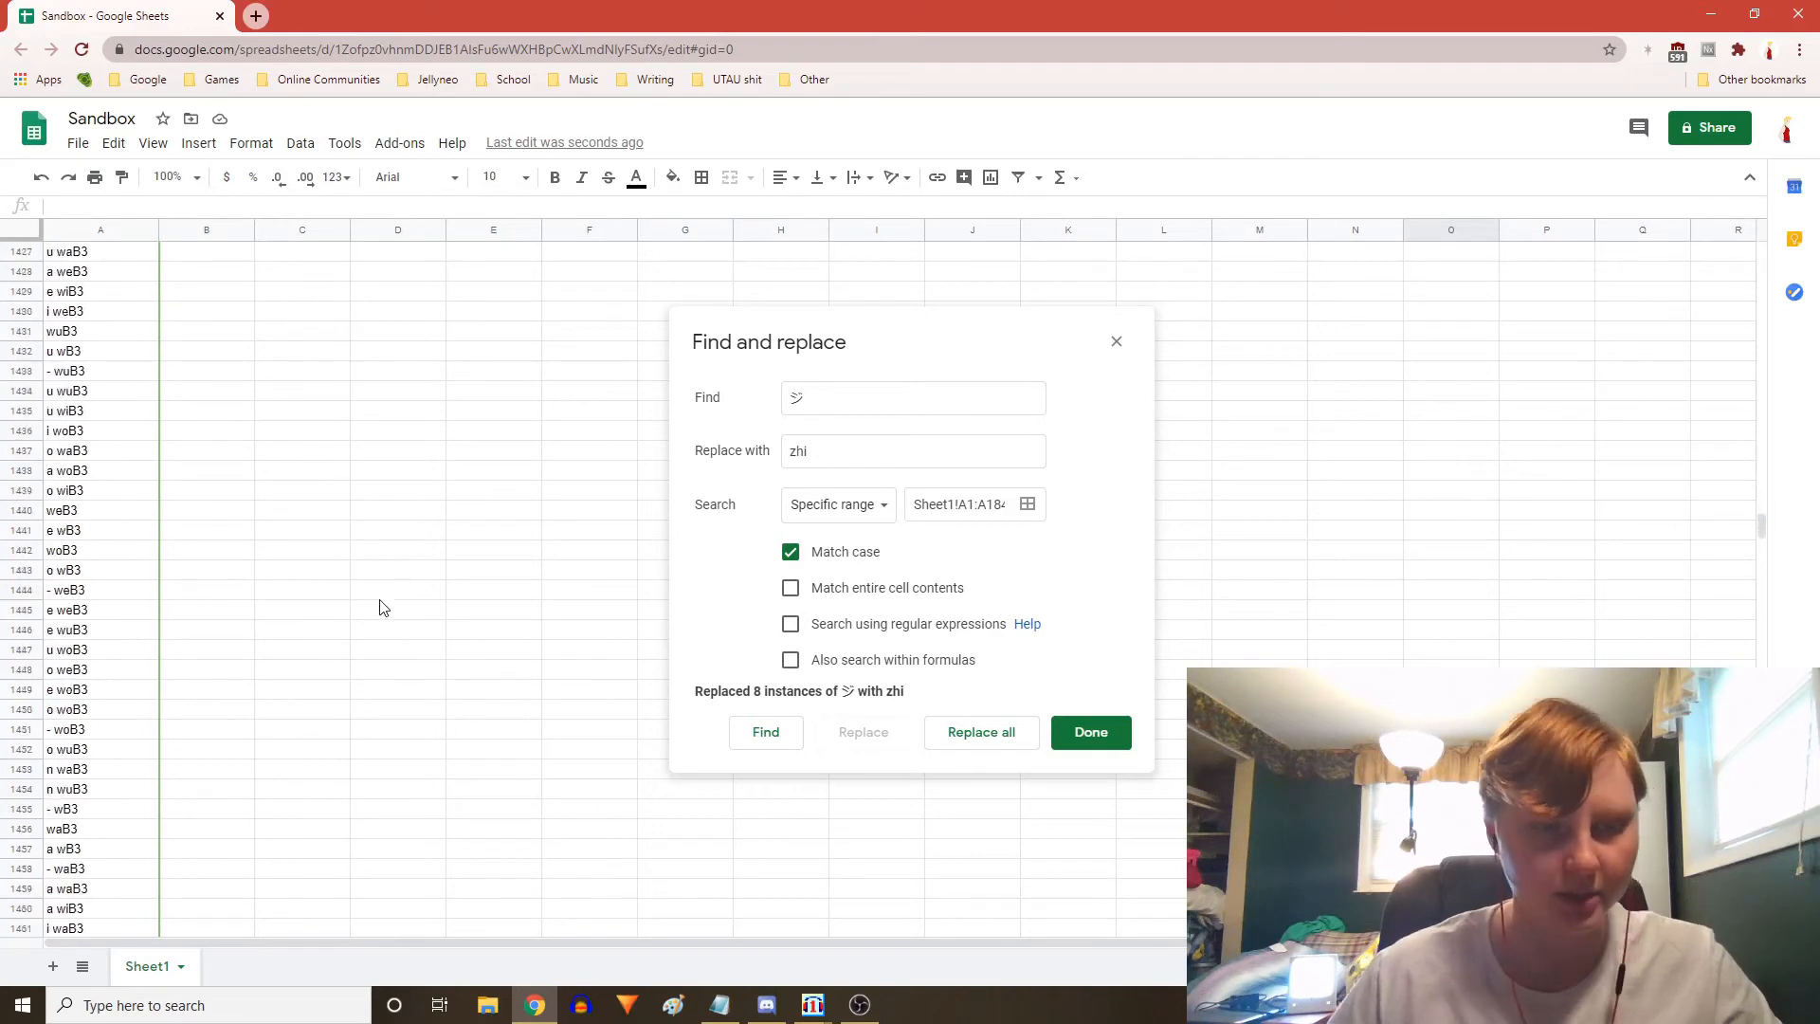
{"action": "scroll", "coordinate": [346, 622], "scroll_direction": "down", "scroll_amount": 20}
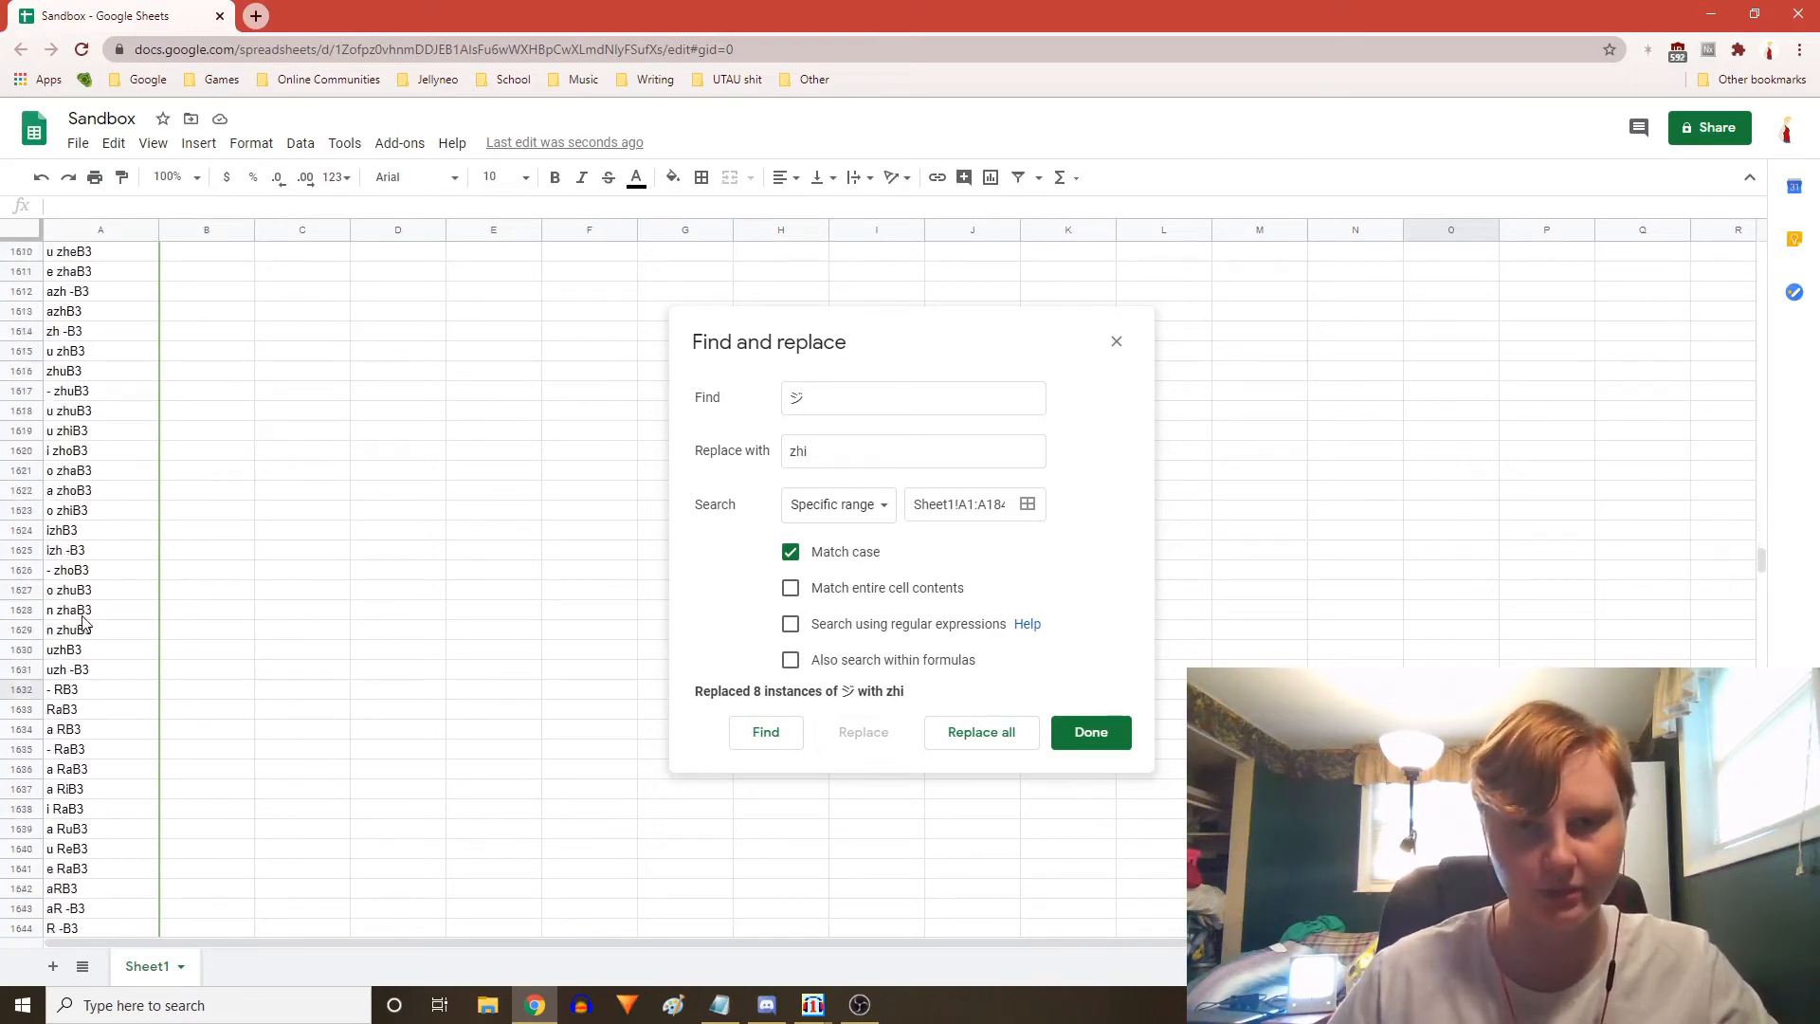
{"action": "scroll", "coordinate": [186, 659], "scroll_direction": "up", "scroll_amount": 20}
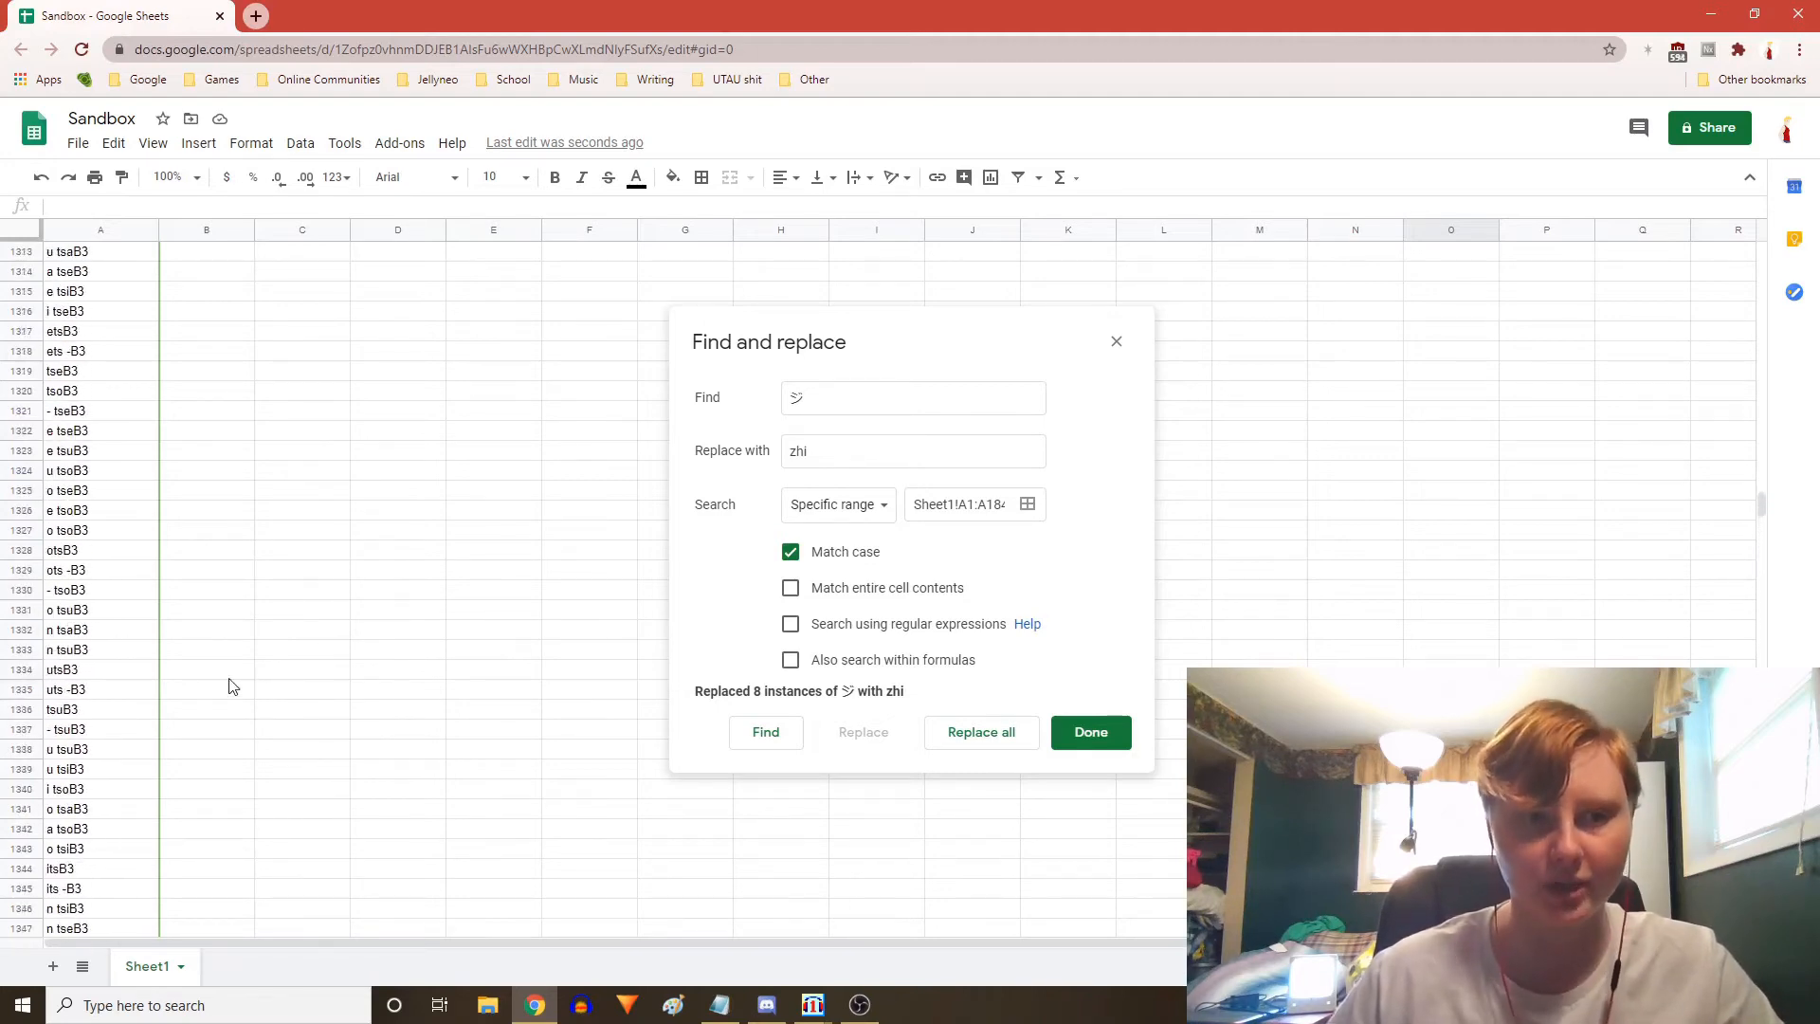
{"action": "scroll", "coordinate": [229, 685], "scroll_direction": "down", "scroll_amount": 20}
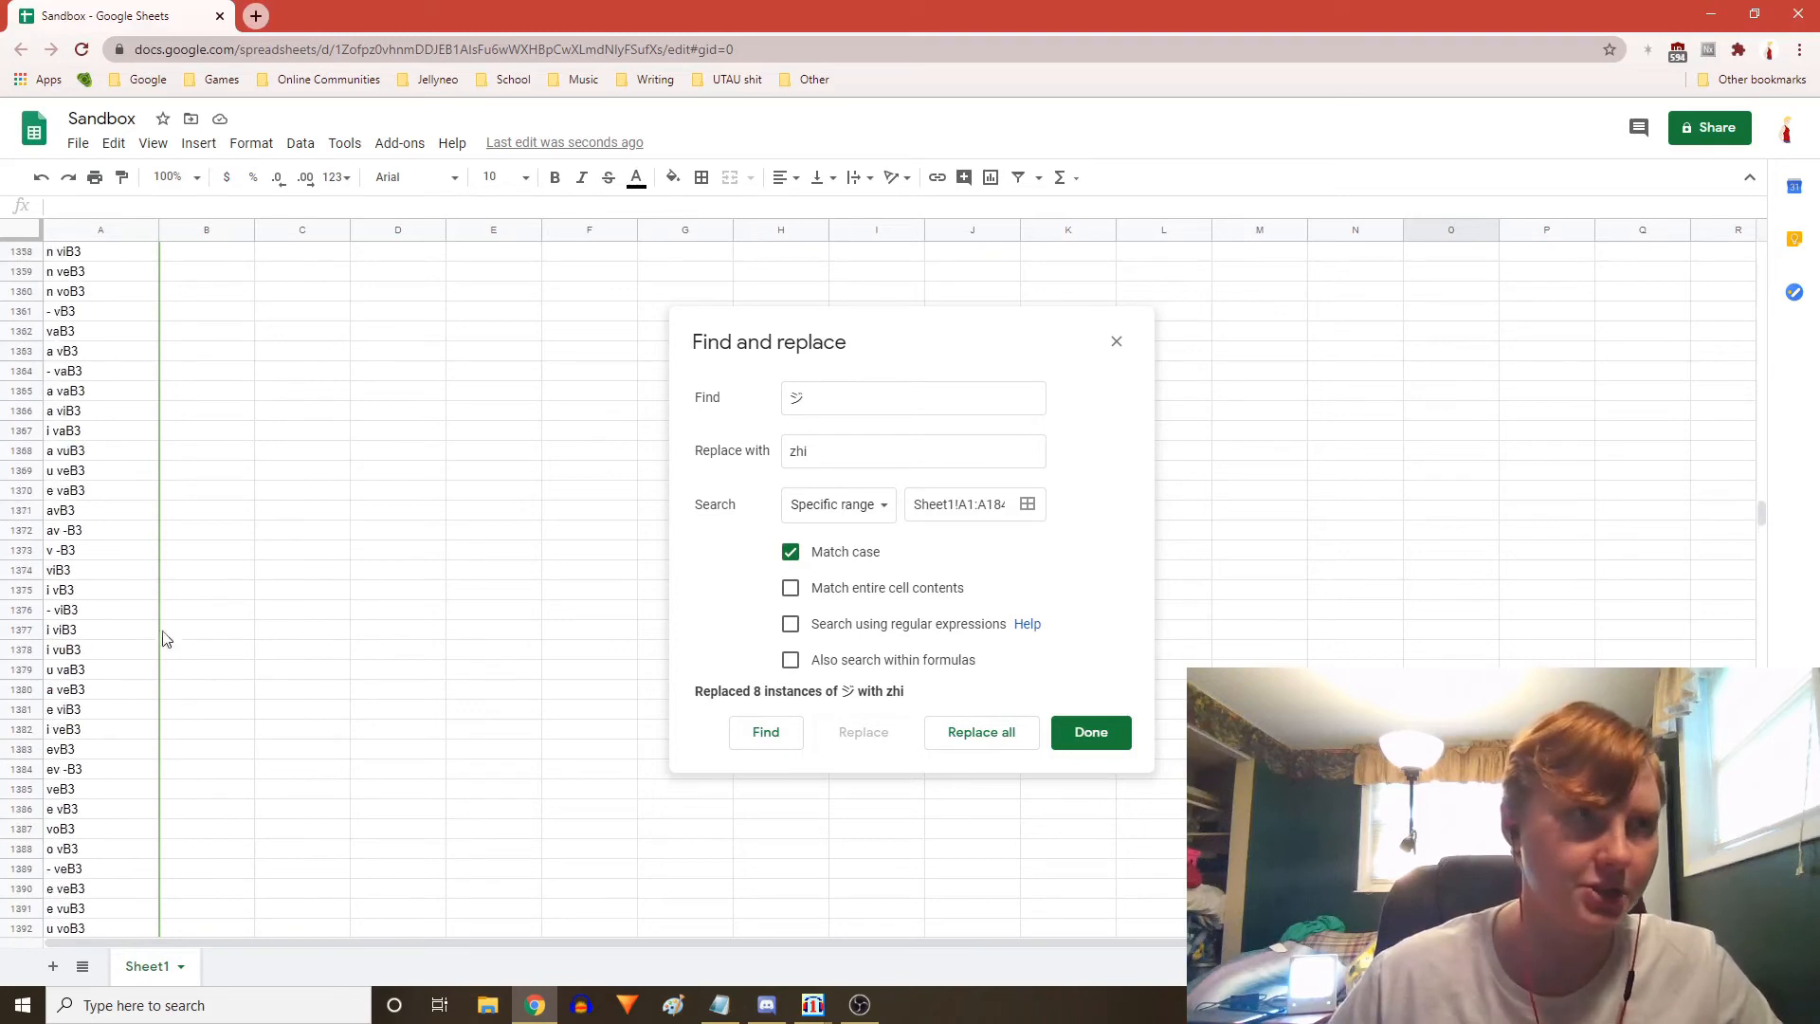
{"action": "scroll", "coordinate": [171, 630], "scroll_direction": "up", "scroll_amount": 13}
{"action": "scroll", "coordinate": [210, 706], "scroll_direction": "up", "scroll_amount": 13}
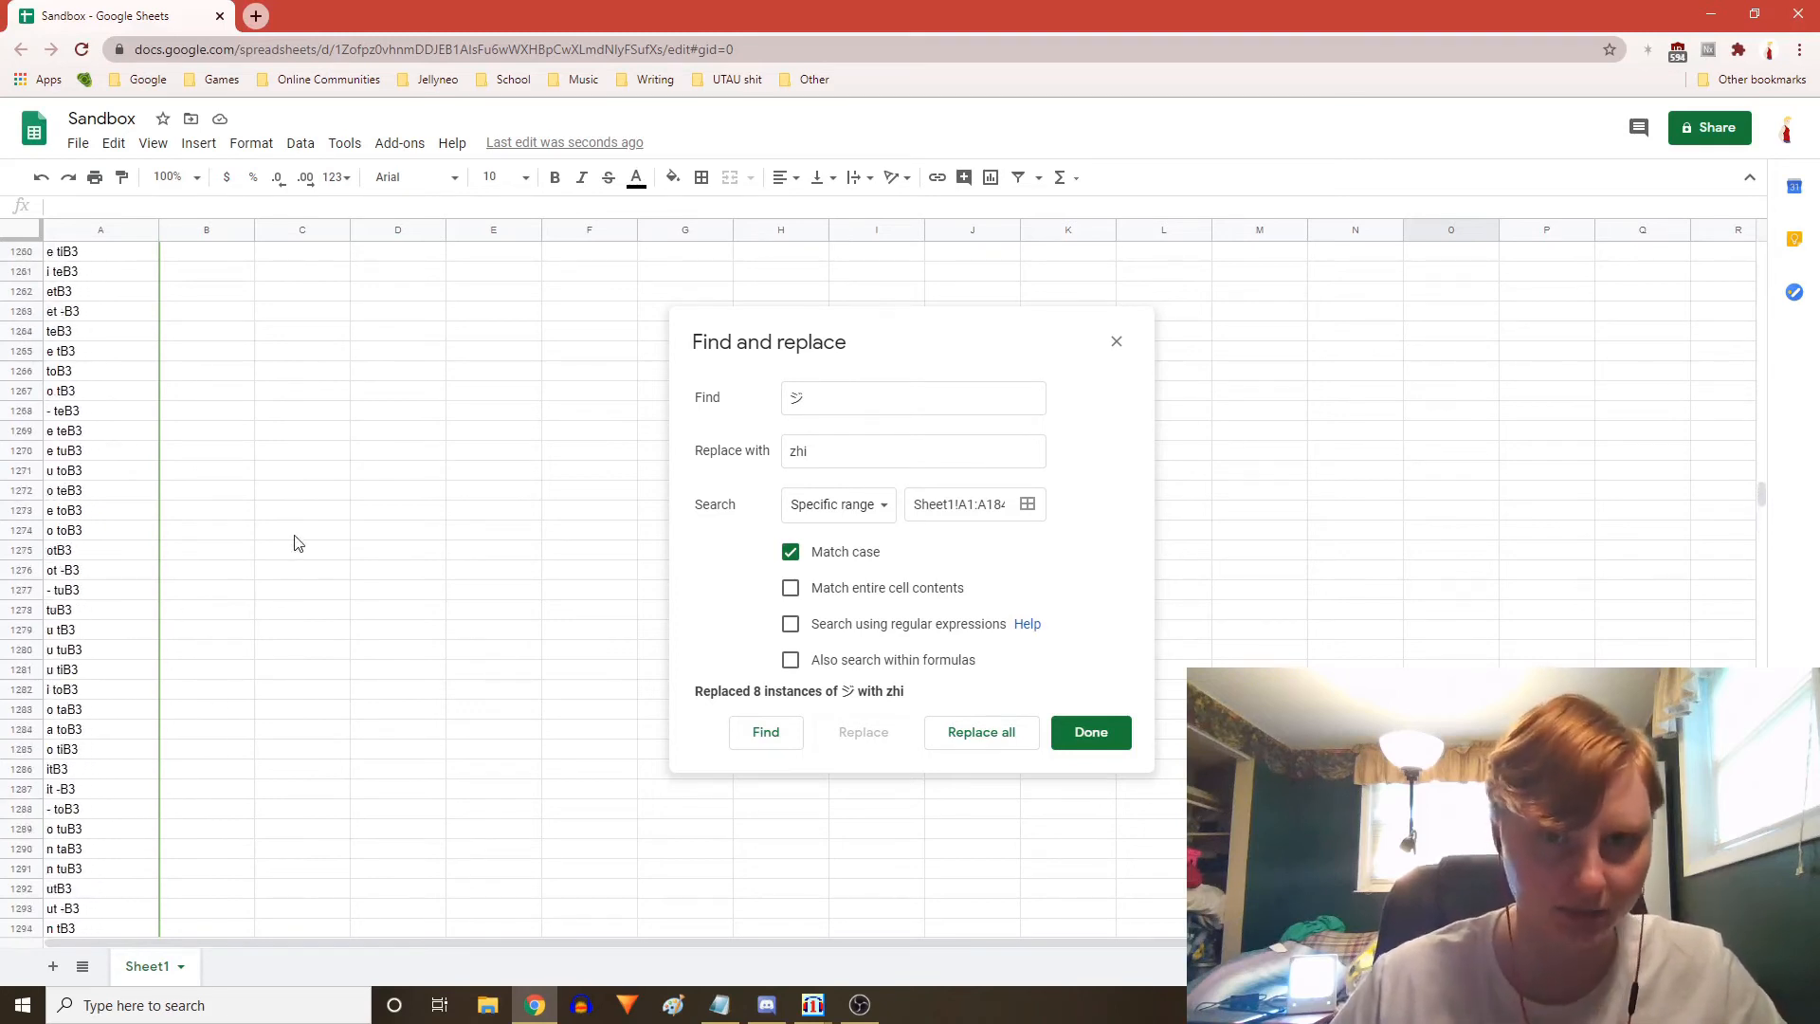
Close the Find and replace dialog and scroll through the alias column to its last row and back to the top
{"action": "scroll", "coordinate": [285, 540], "scroll_direction": "up", "scroll_amount": 13}
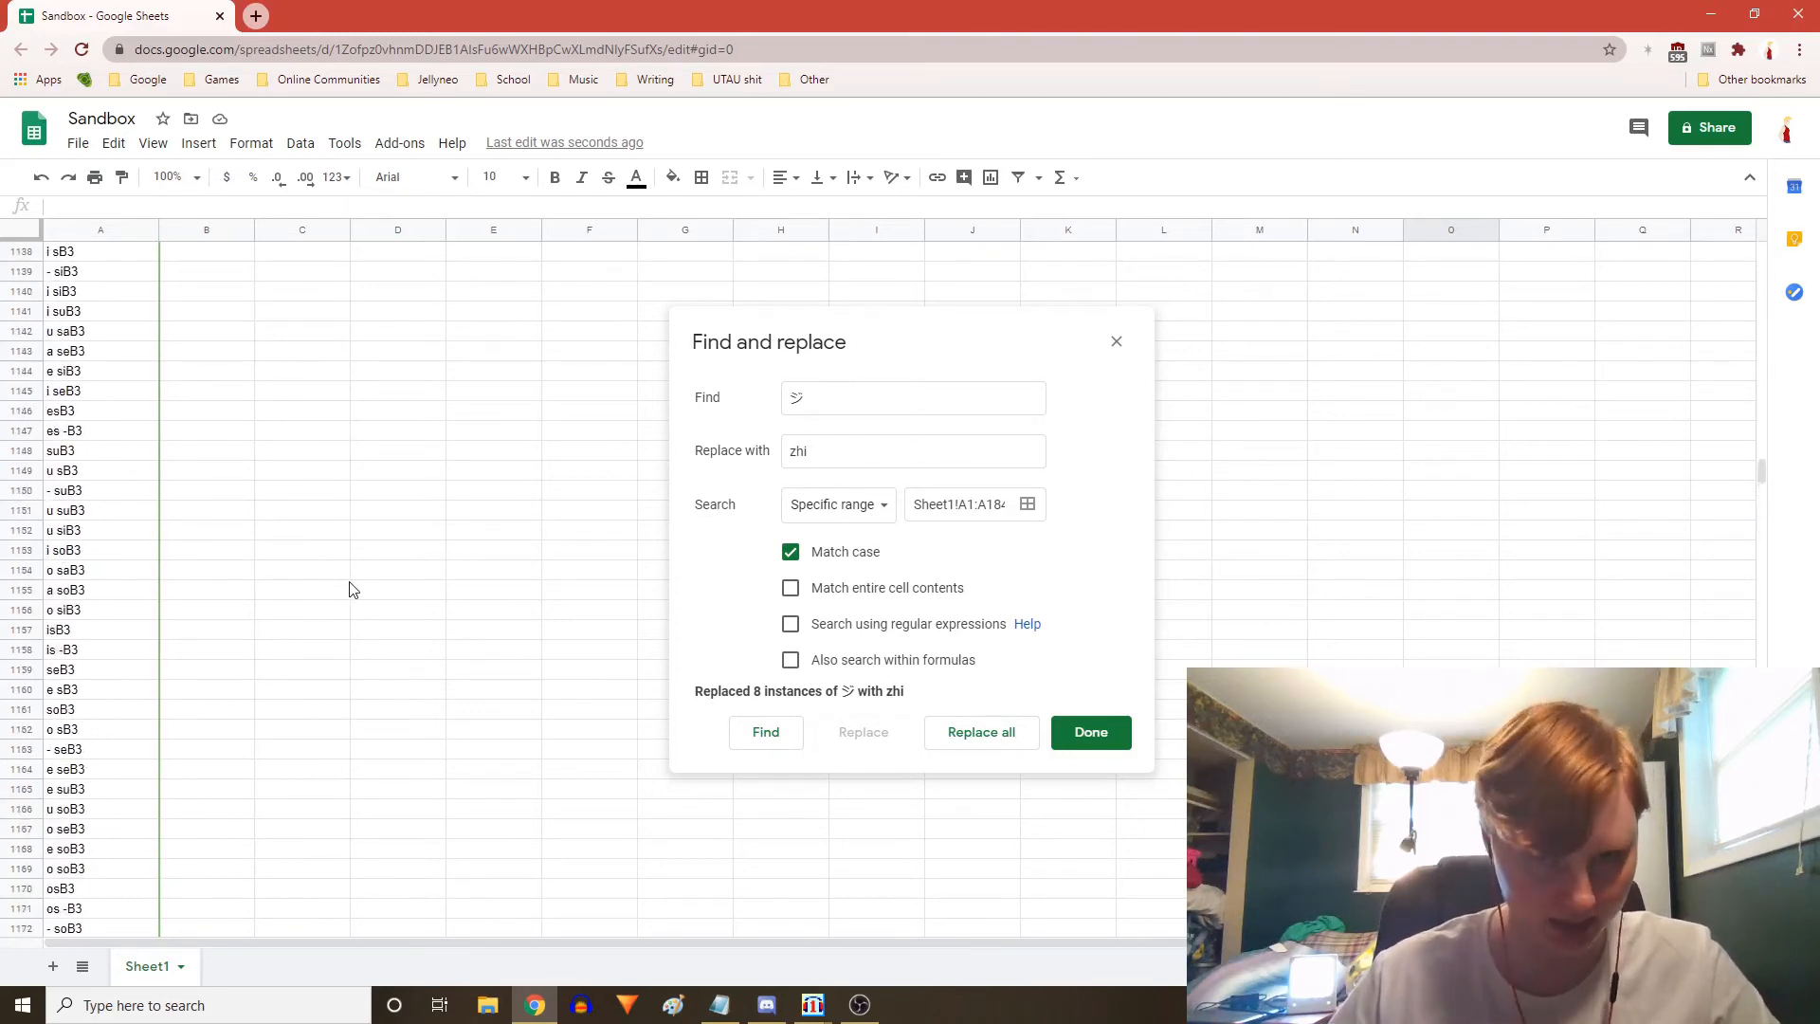
{"action": "left_click", "coordinate": [1090, 732]}
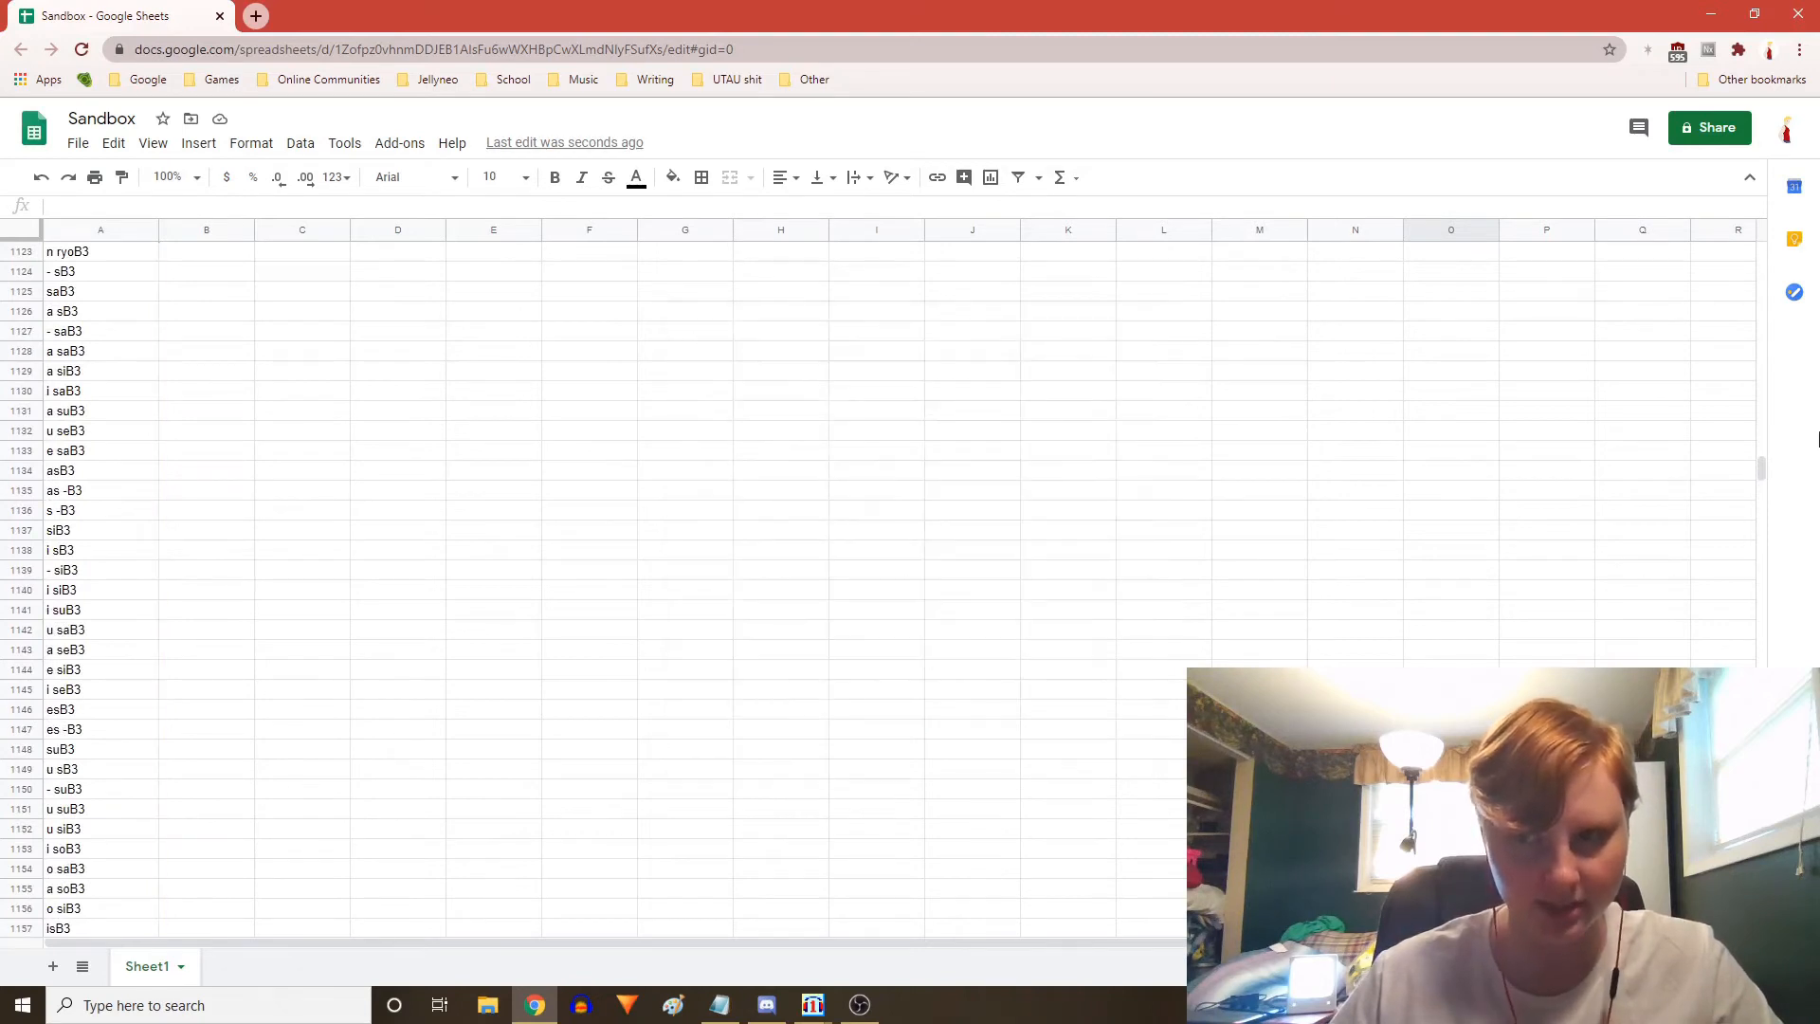
{"action": "left_click_drag", "start_coordinate": [1756, 463], "coordinate": [1776, 249]}
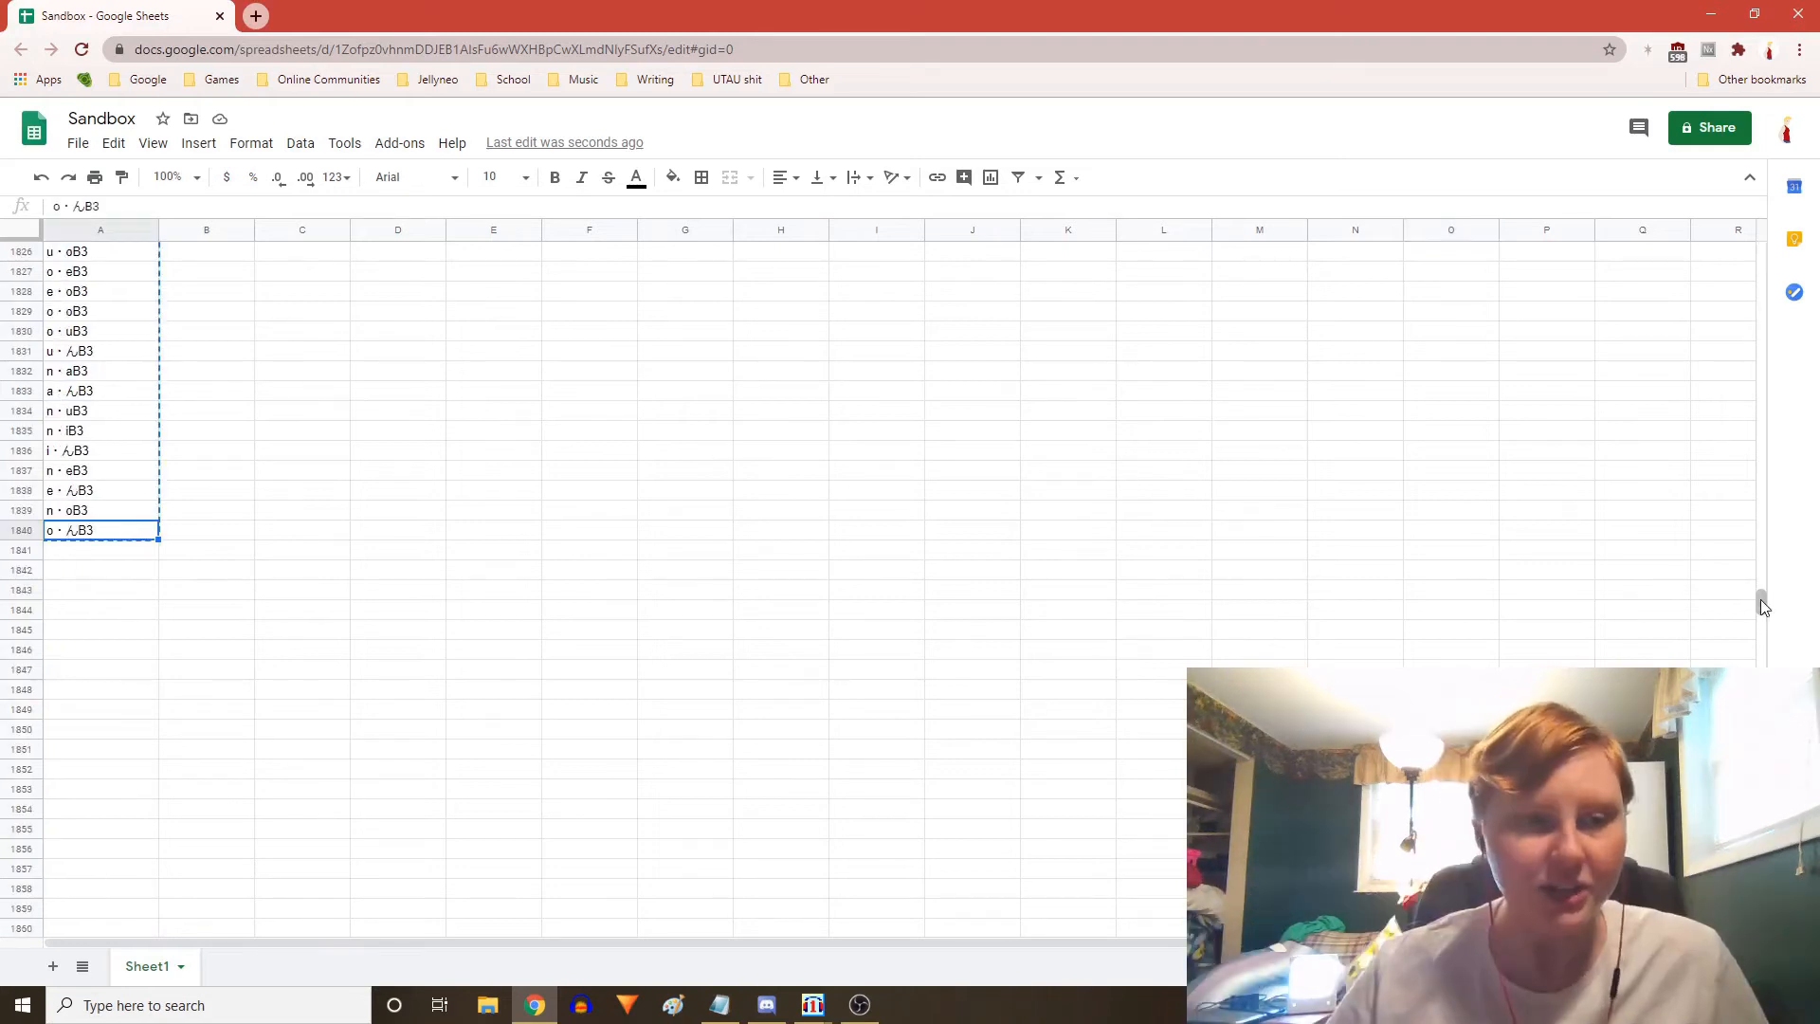
{"action": "scroll", "coordinate": [693, 537], "scroll_direction": "up", "scroll_amount": 11}
{"action": "scroll", "coordinate": [669, 541], "scroll_direction": "down", "scroll_amount": 12}
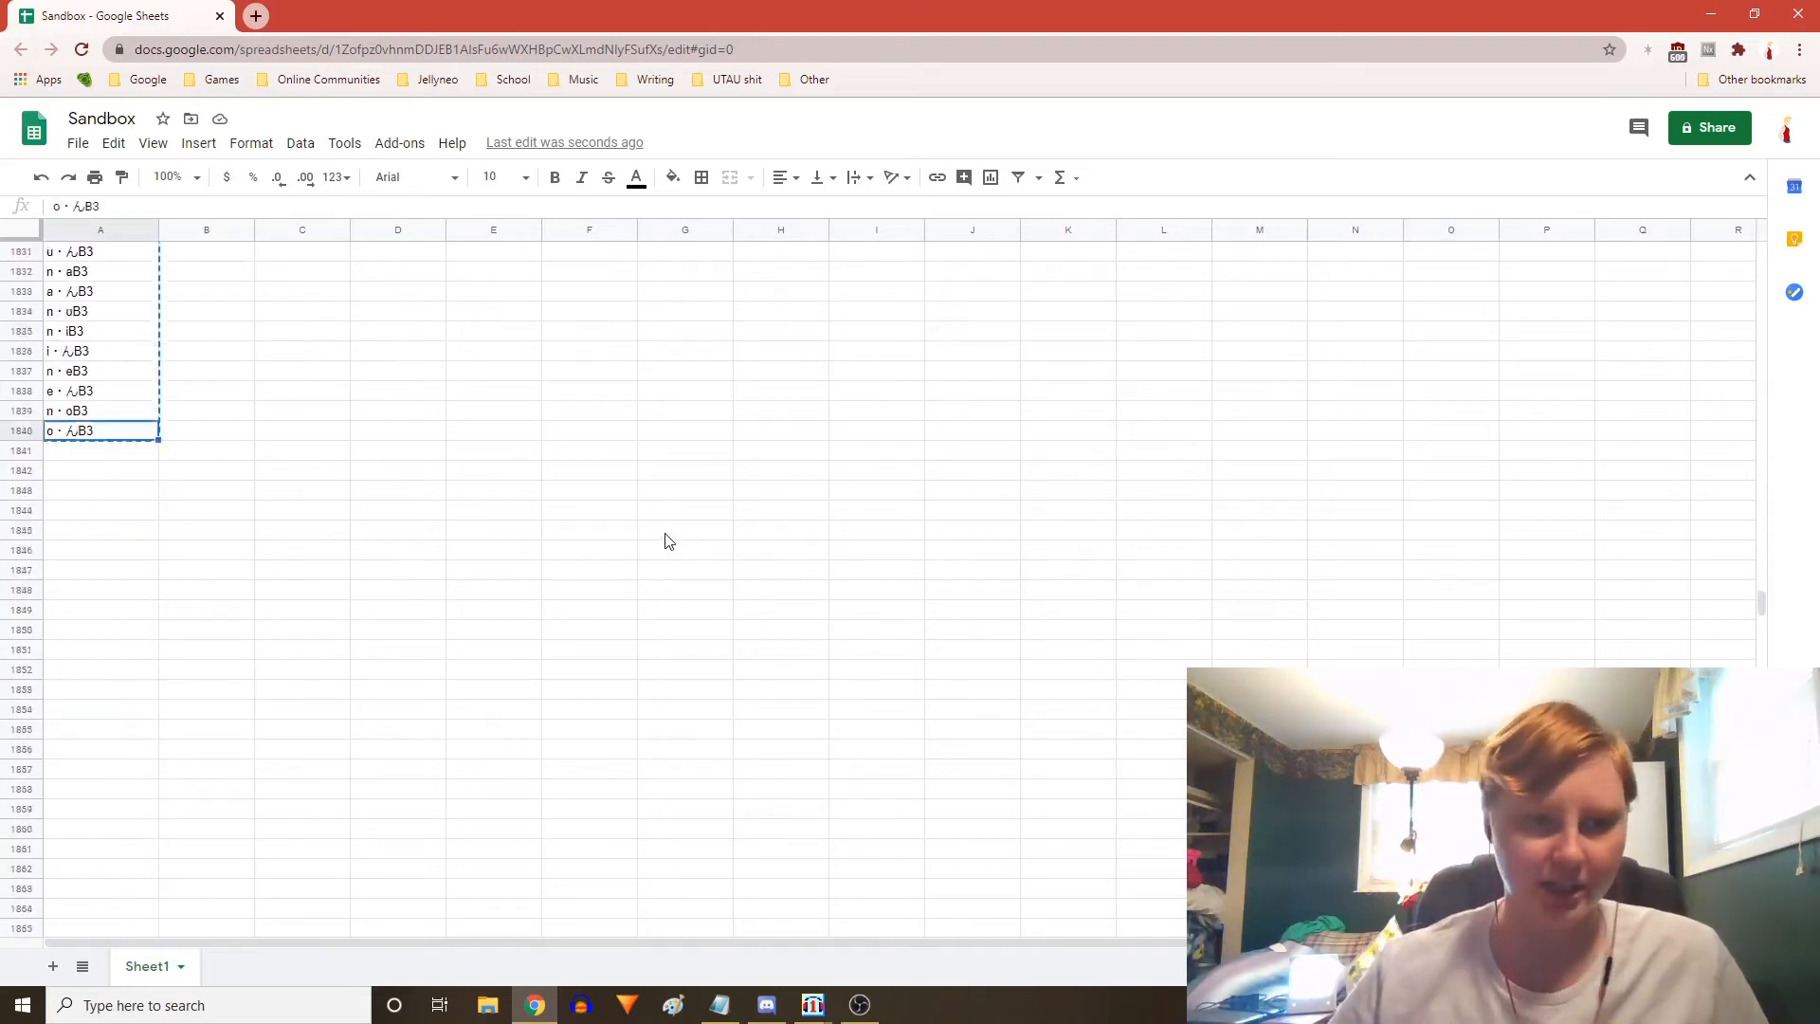
{"action": "scroll", "coordinate": [815, 545], "scroll_direction": "up", "scroll_amount": 3}
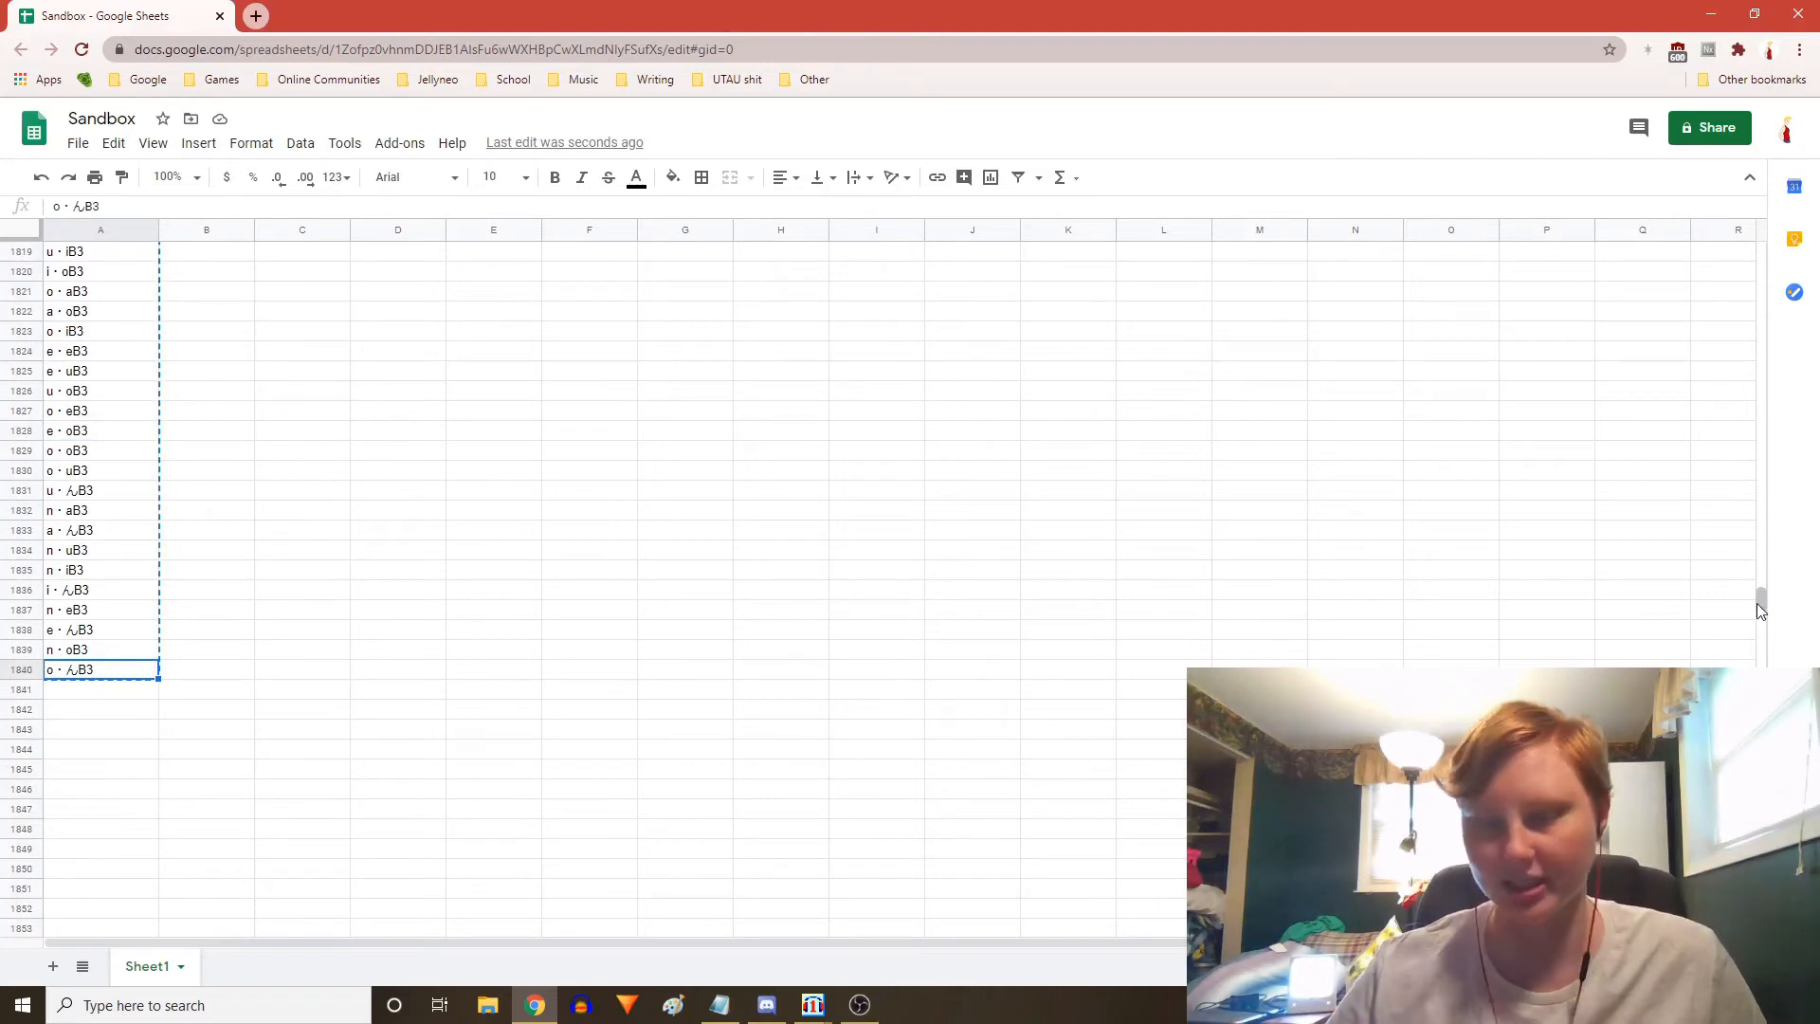
{"action": "left_click_drag", "start_coordinate": [1756, 601], "coordinate": [1762, 254]}
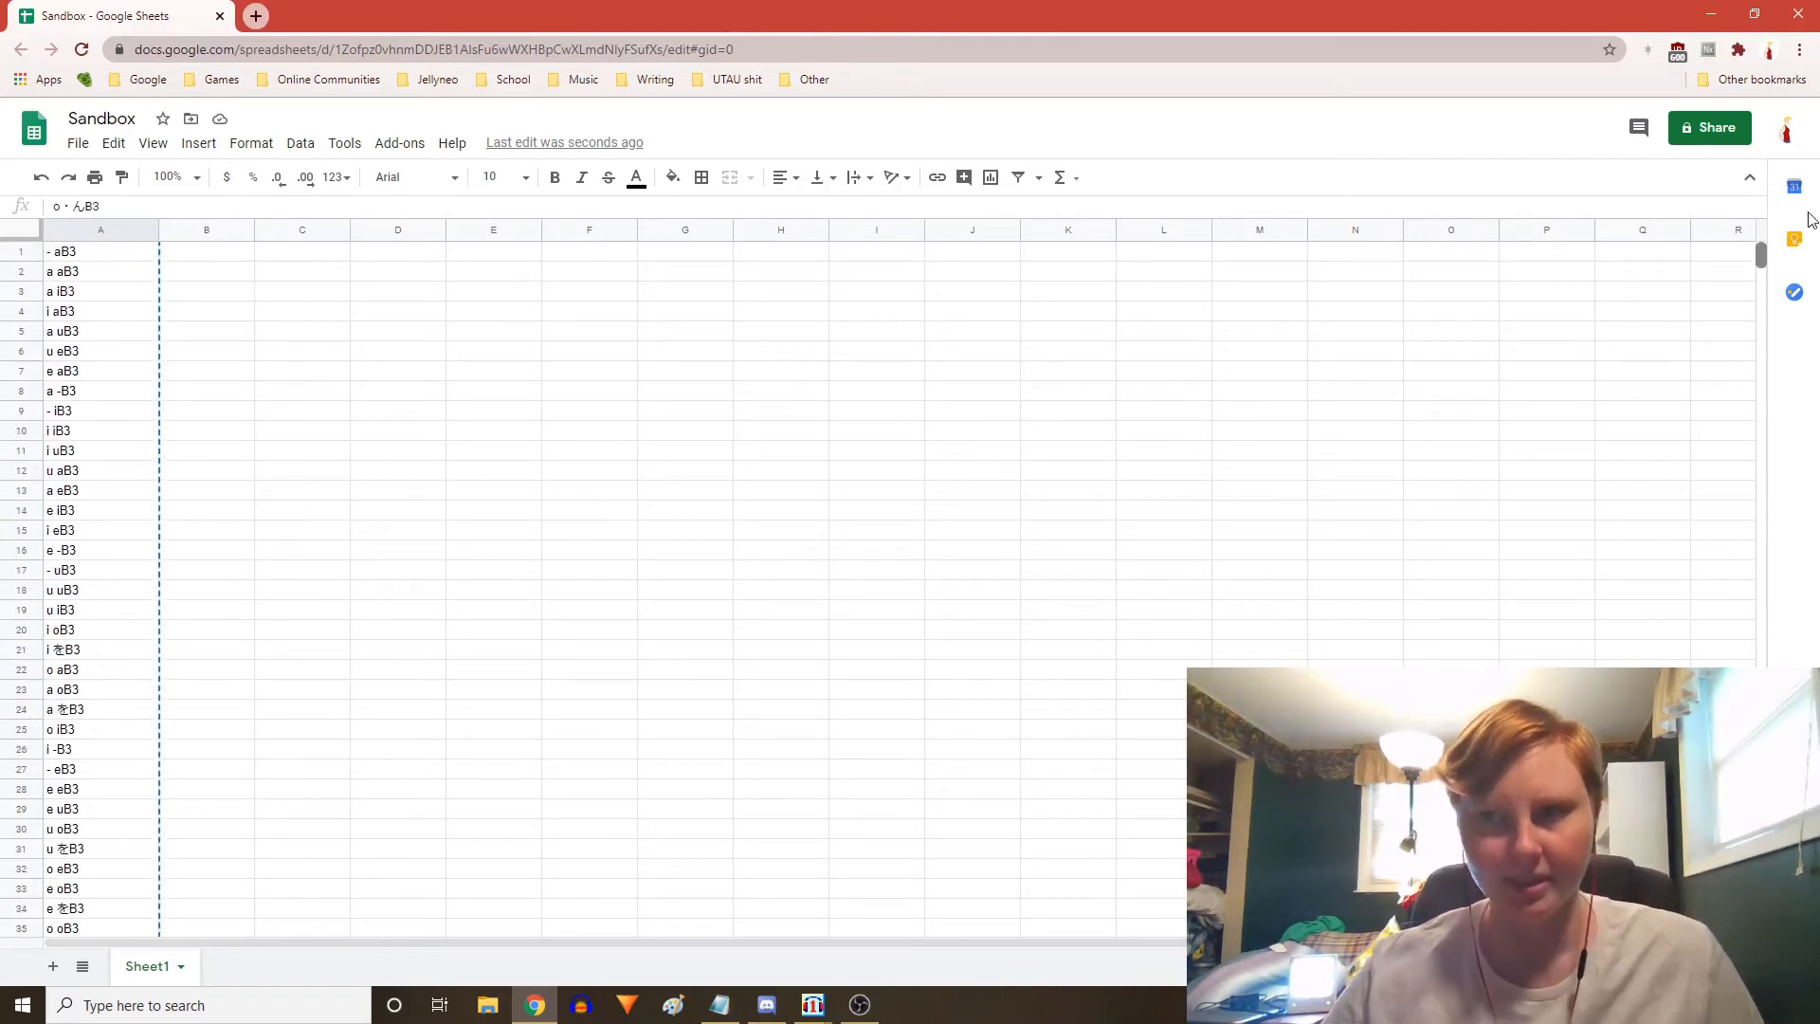
Copy the 1840 converted aliases in column A and paste them into setParam's Alias column
{"action": "right_click", "coordinate": [144, 254]}
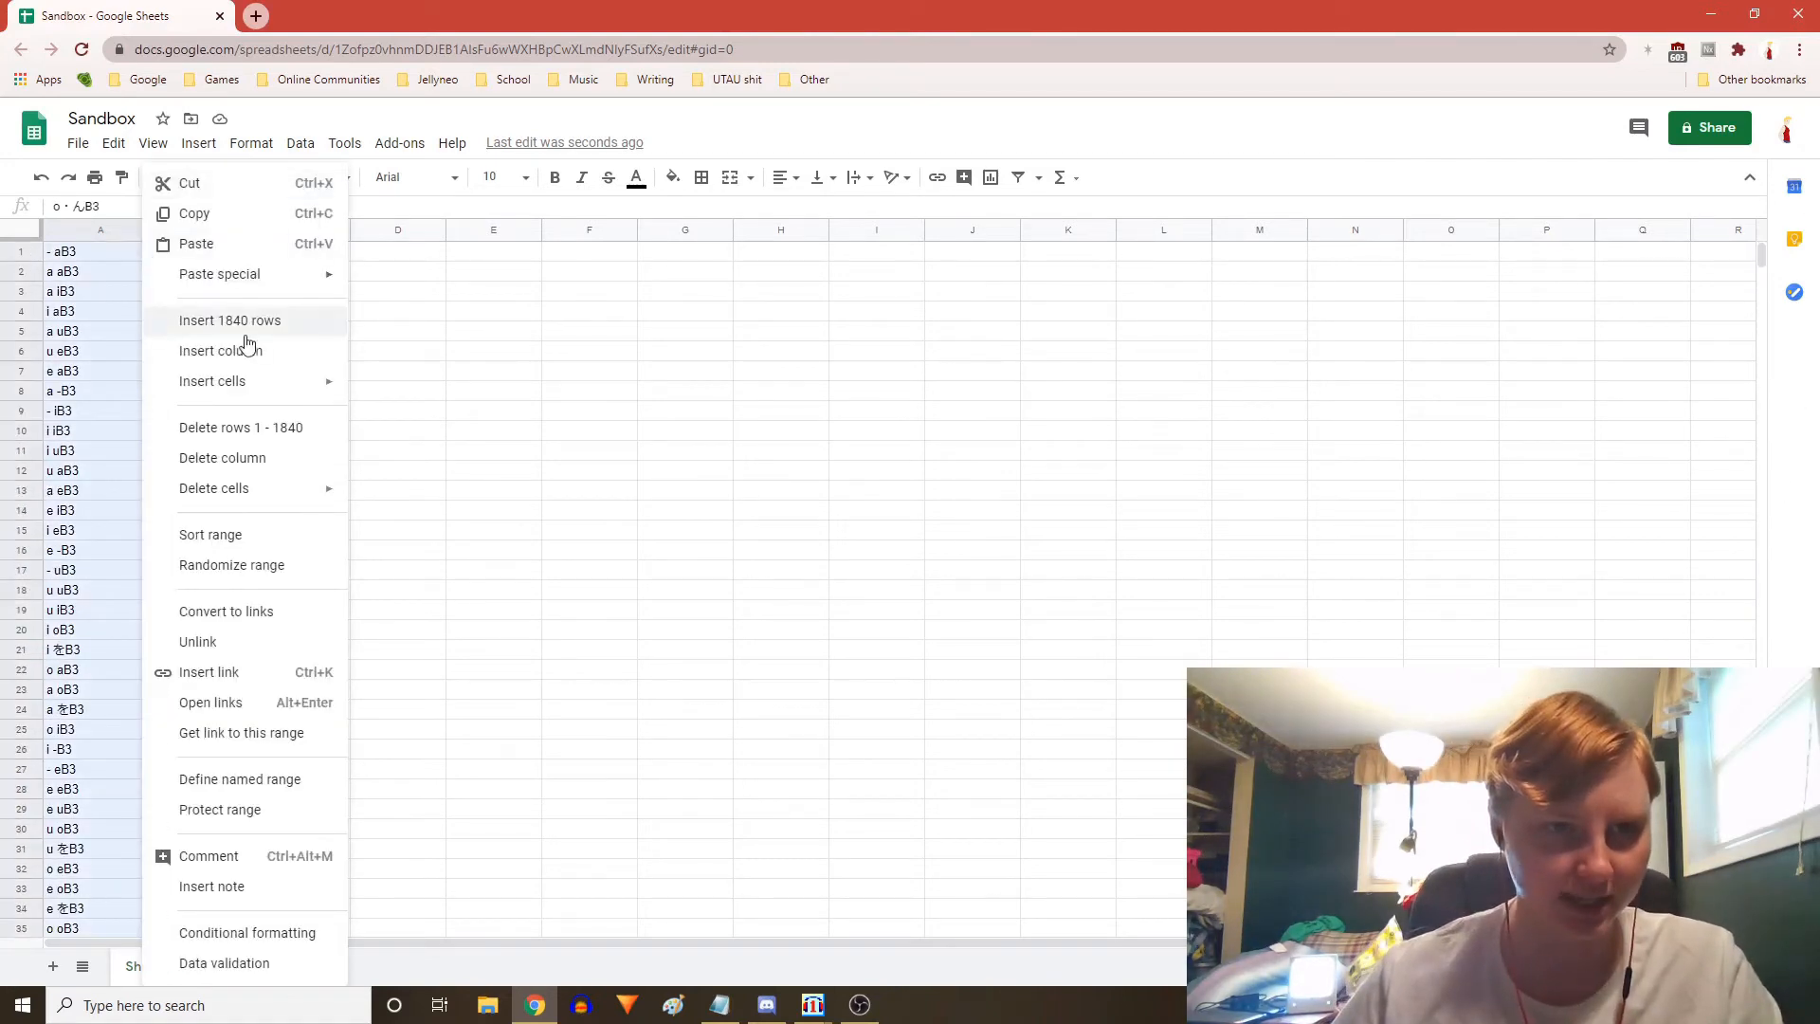
{"action": "left_click", "coordinate": [236, 216]}
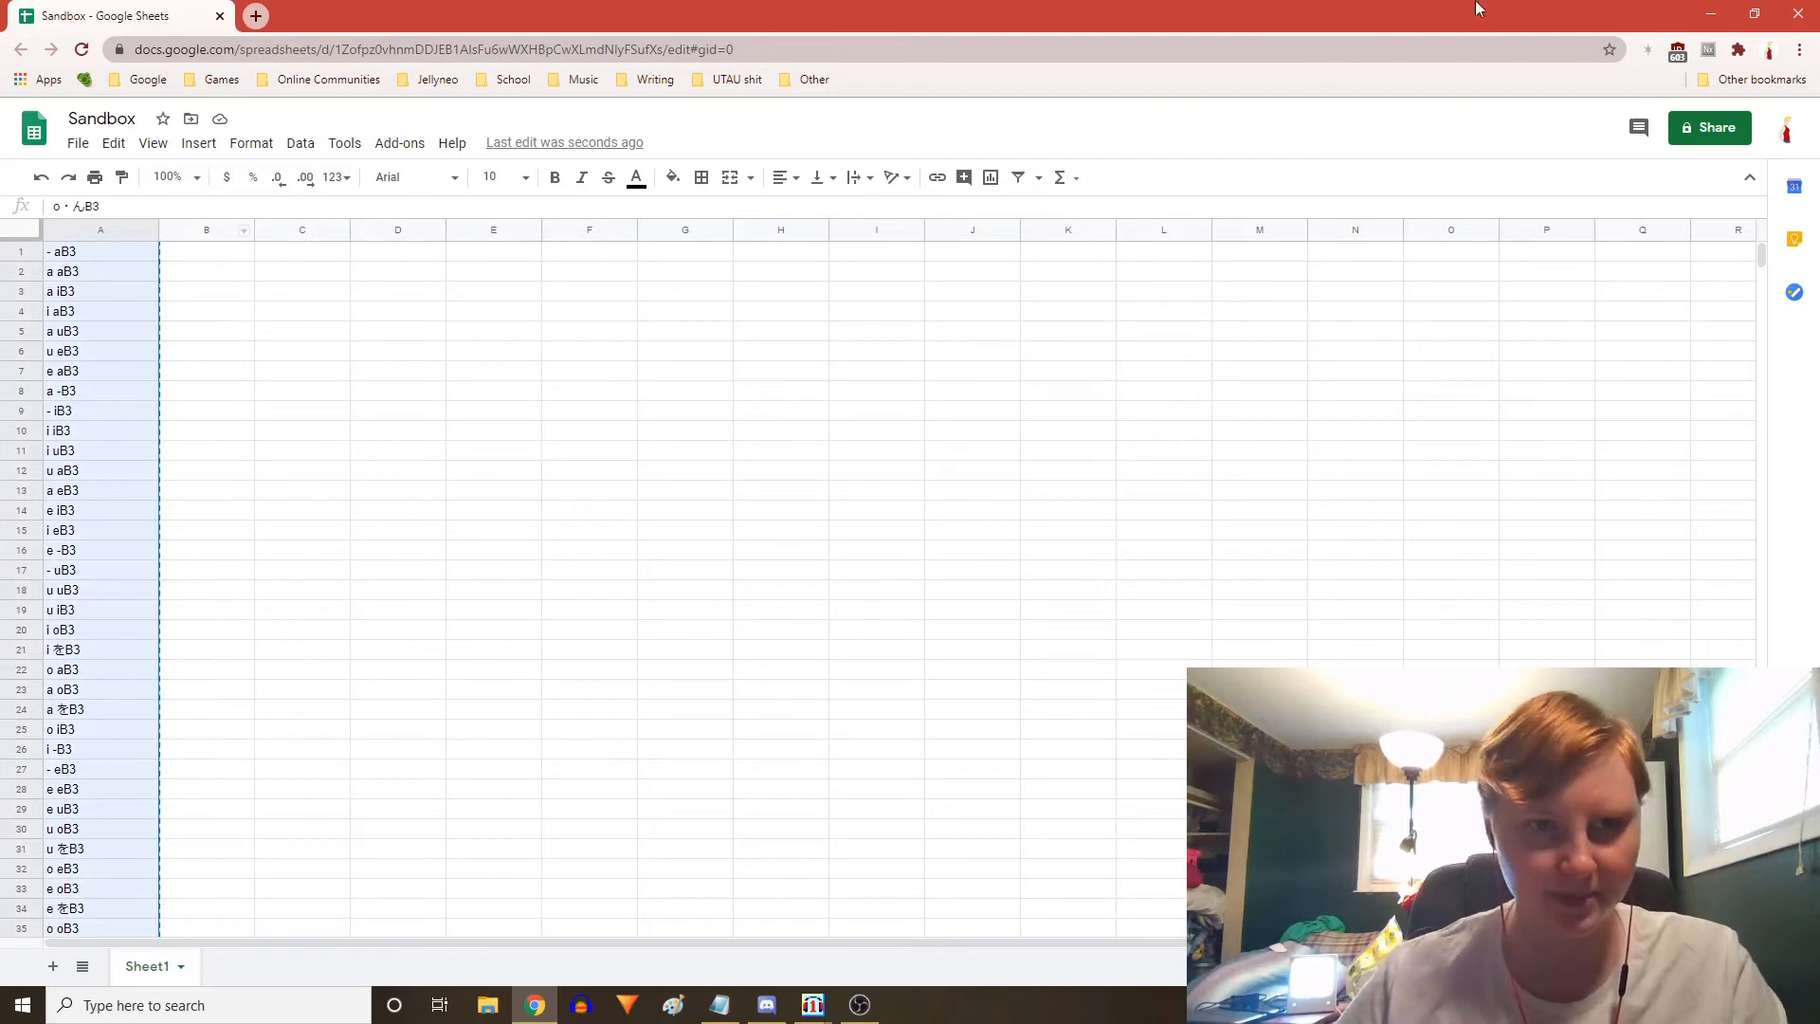
{"action": "left_click", "coordinate": [1711, 14]}
{"action": "left_click", "coordinate": [1643, 26]}
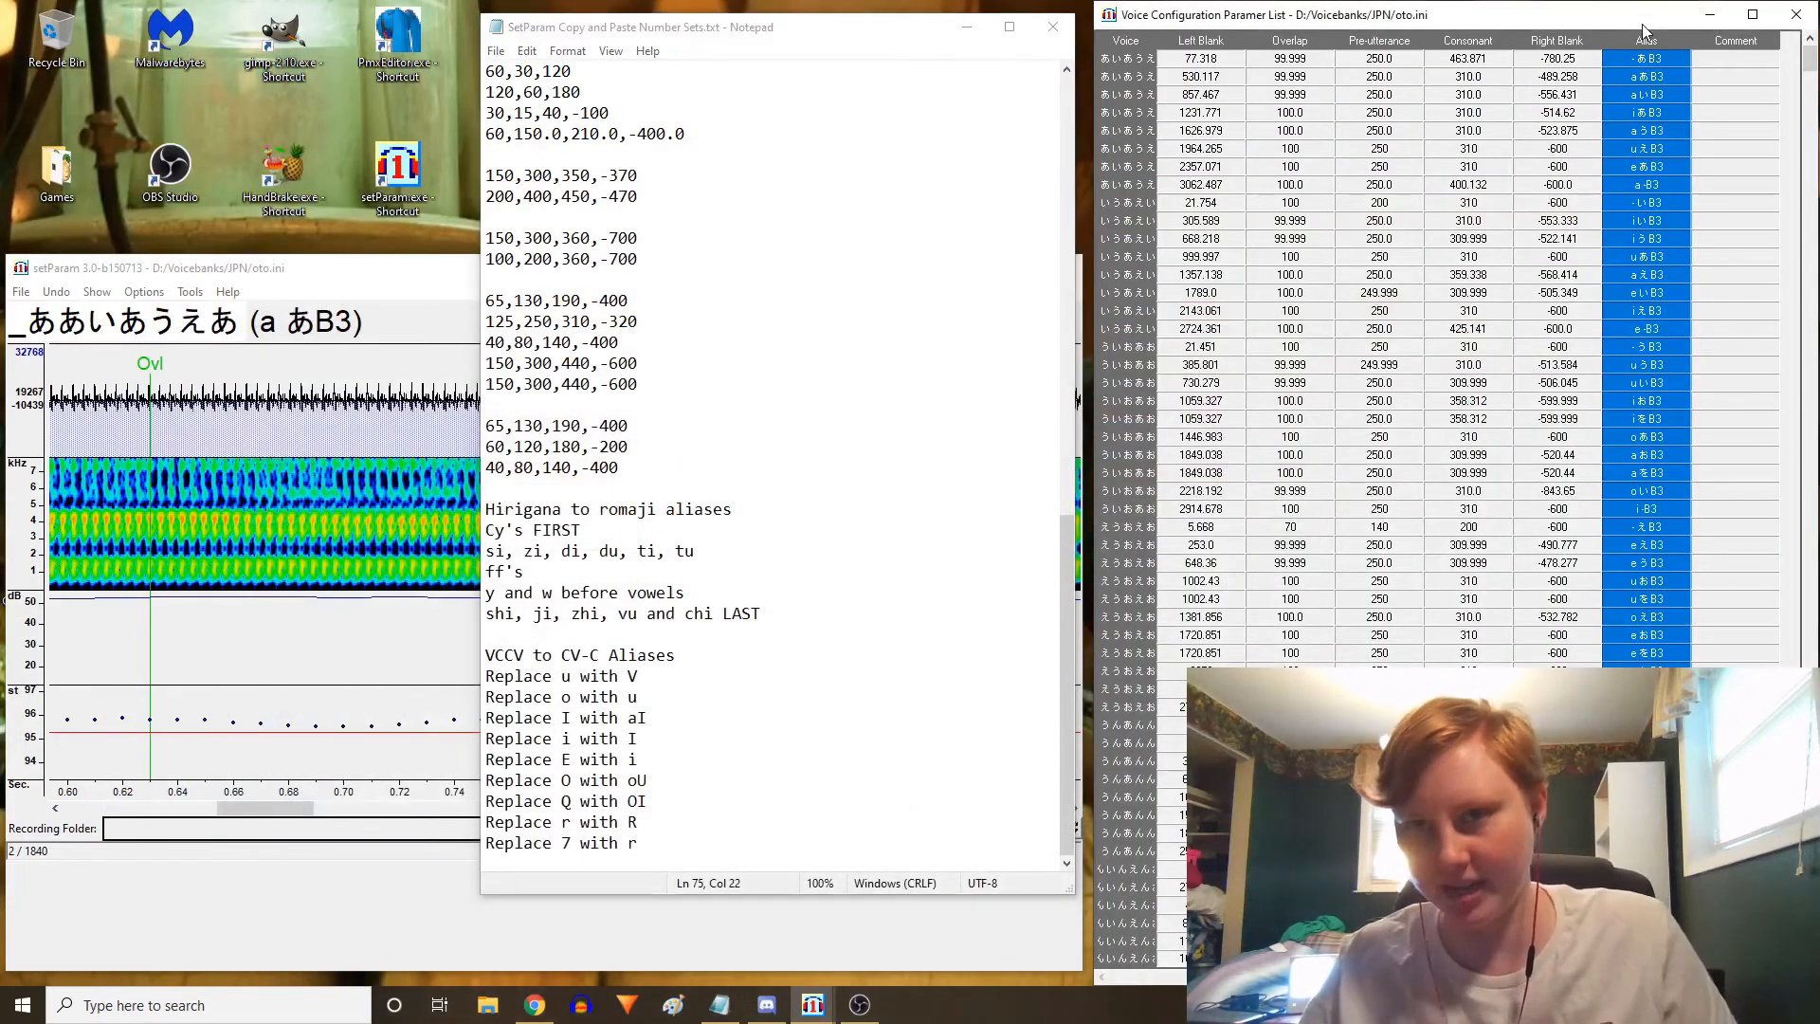
{"action": "key", "text": "ctrl+v"}
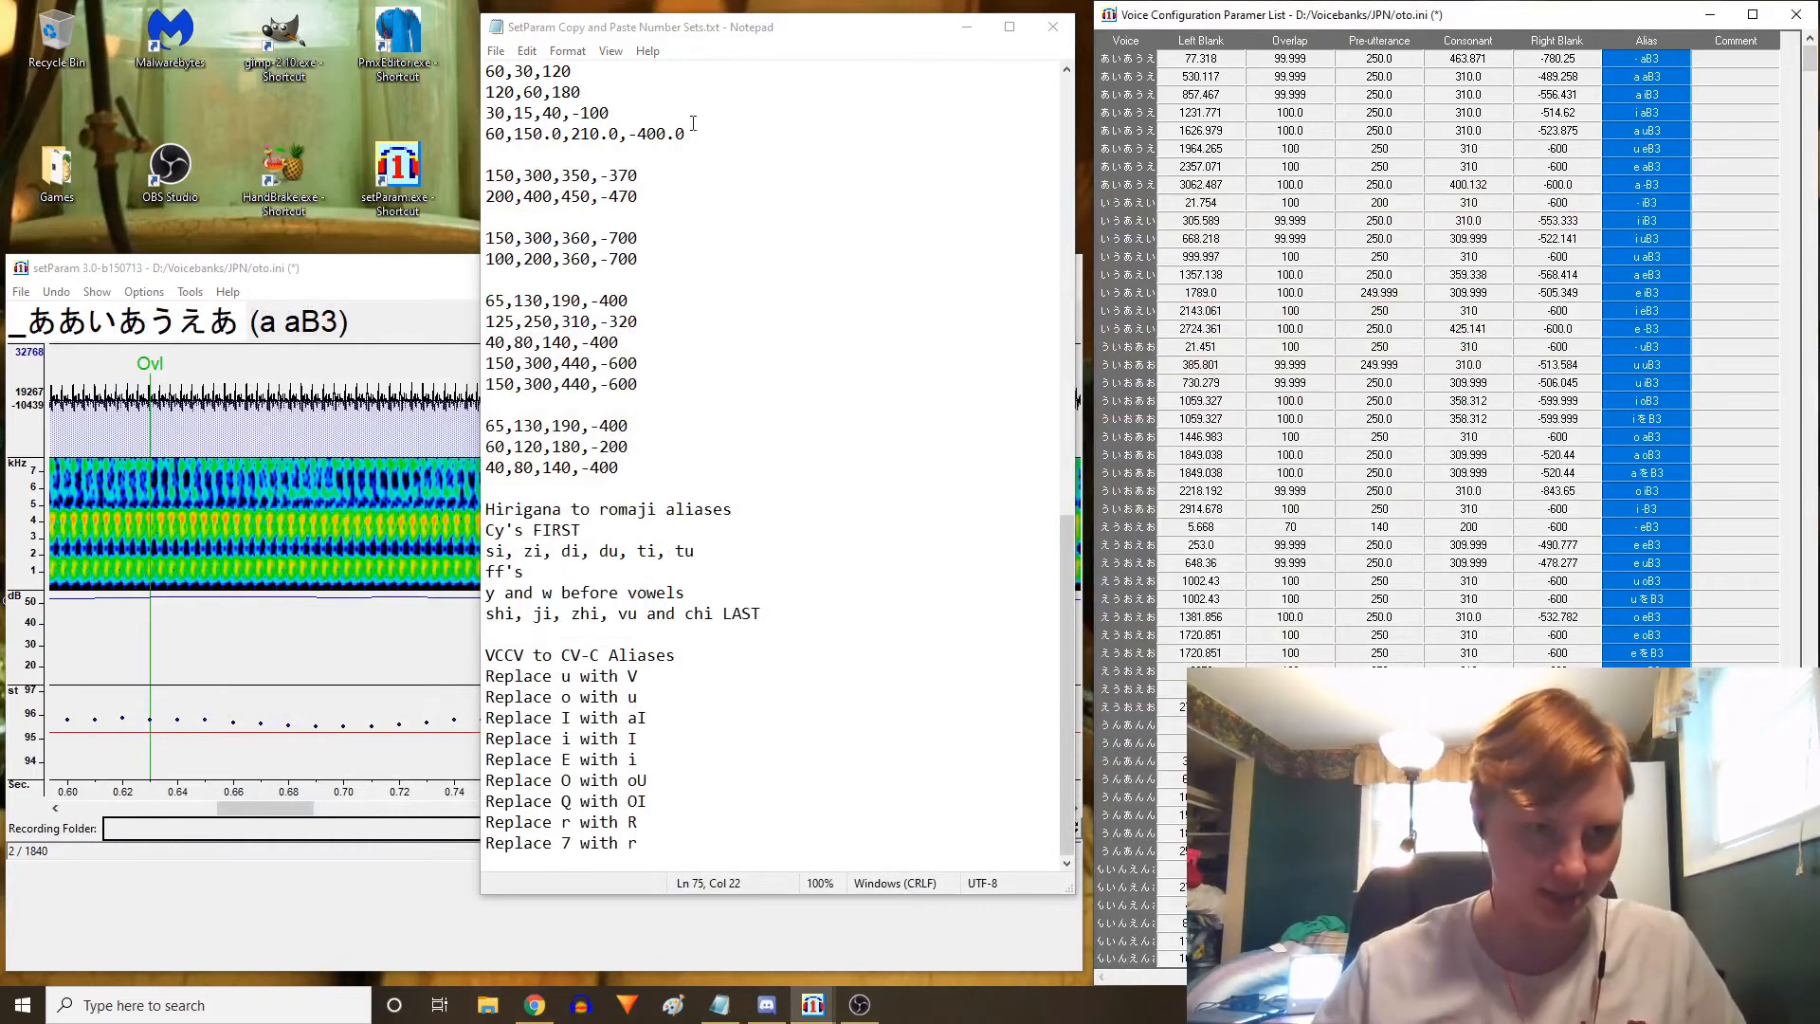
Save the voice configurations in the JPN voicebank folder as romaji.ini
{"action": "left_click", "coordinate": [91, 260]}
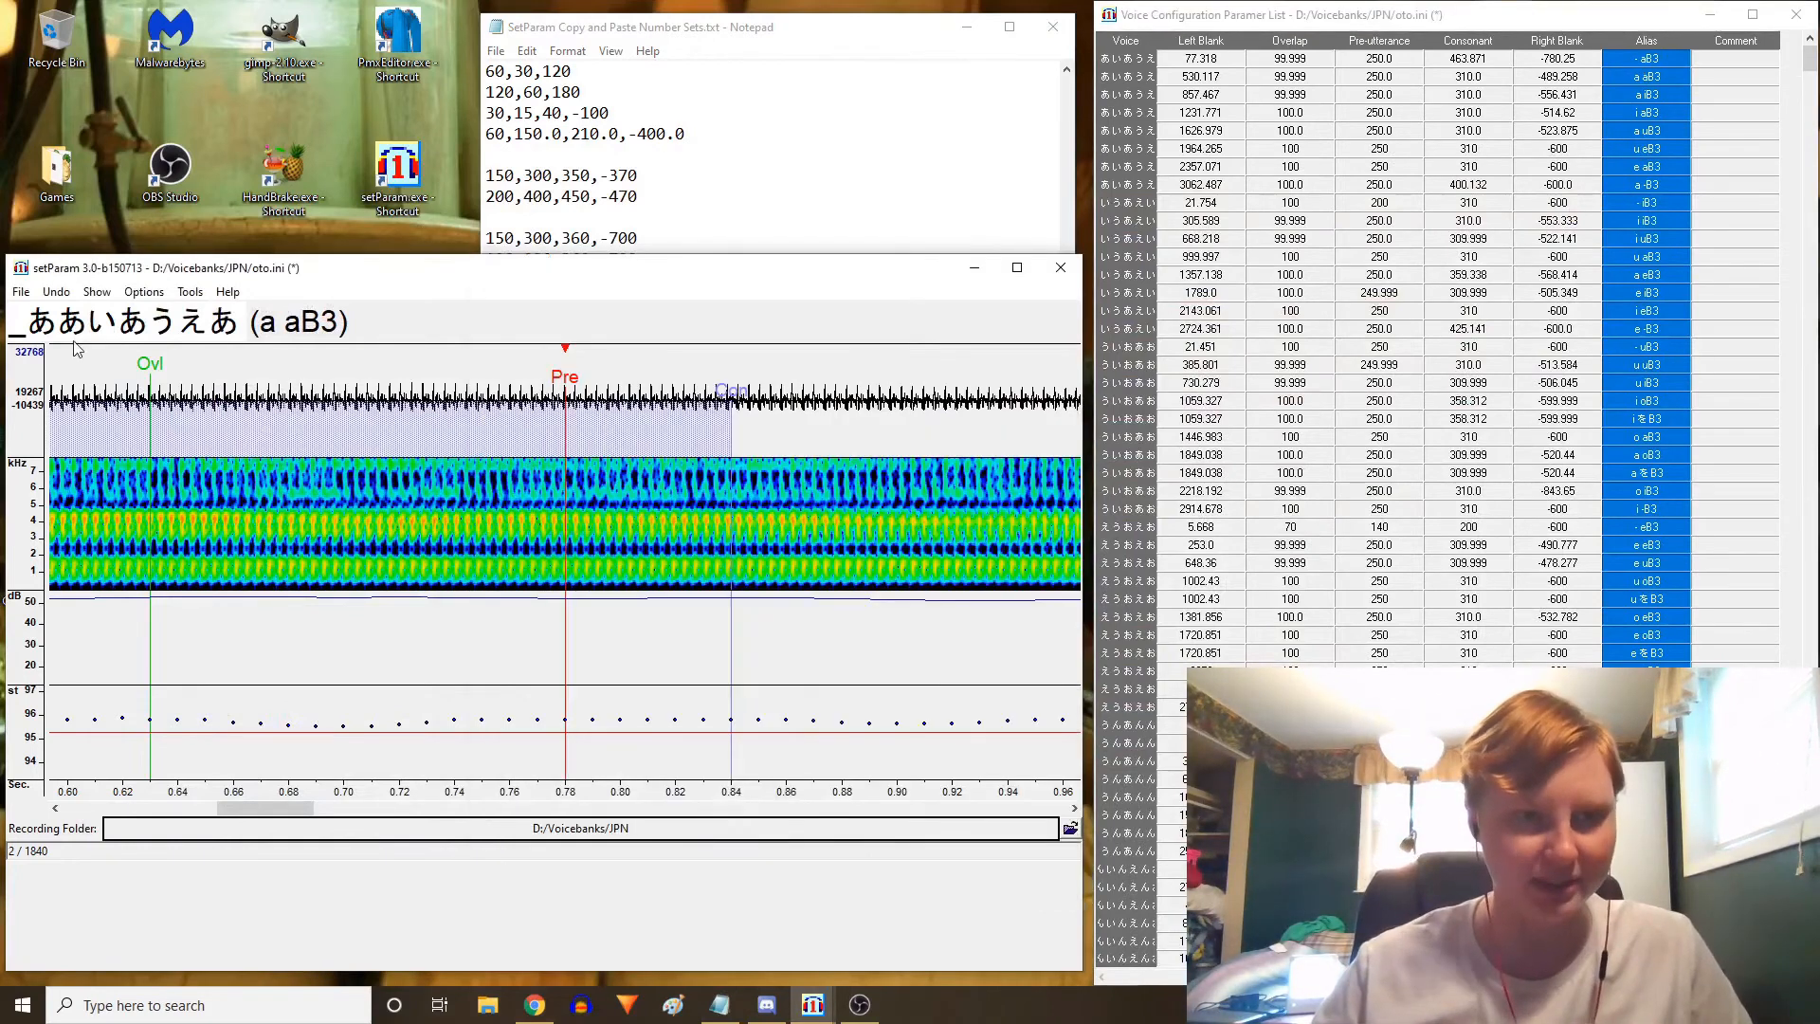
{"action": "left_click", "coordinate": [21, 294]}
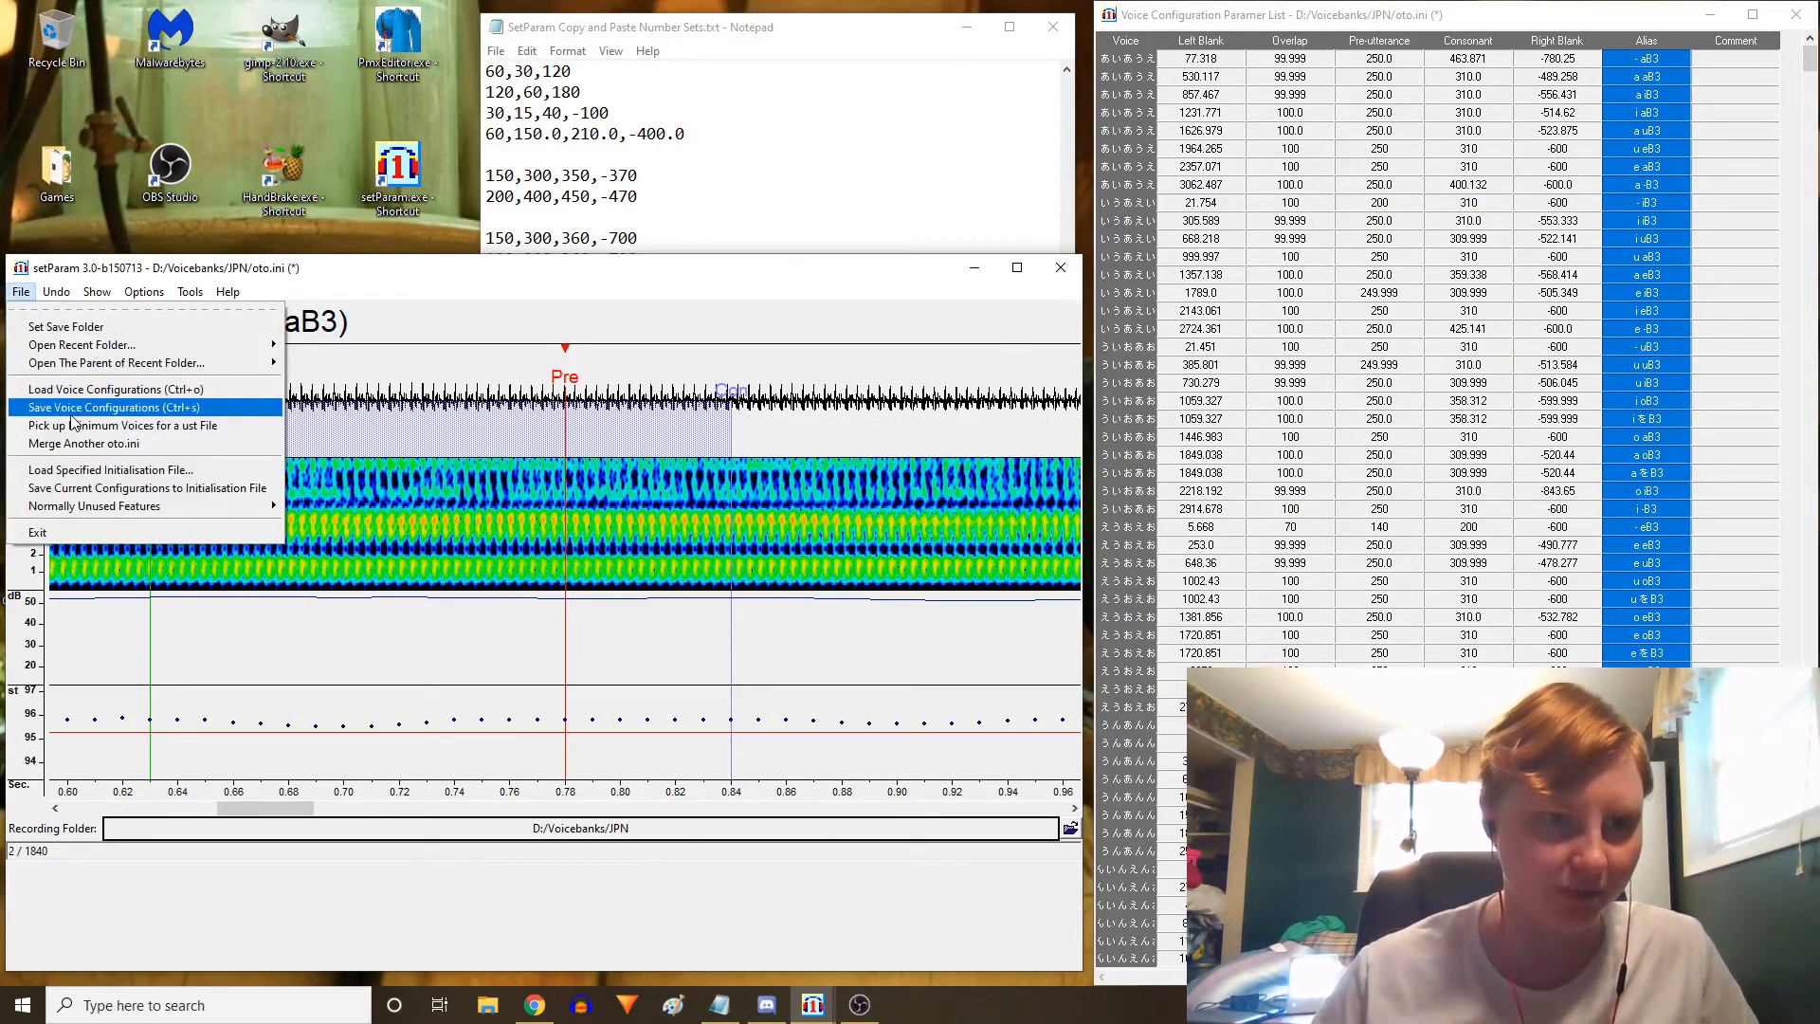
{"action": "left_click", "coordinate": [71, 406]}
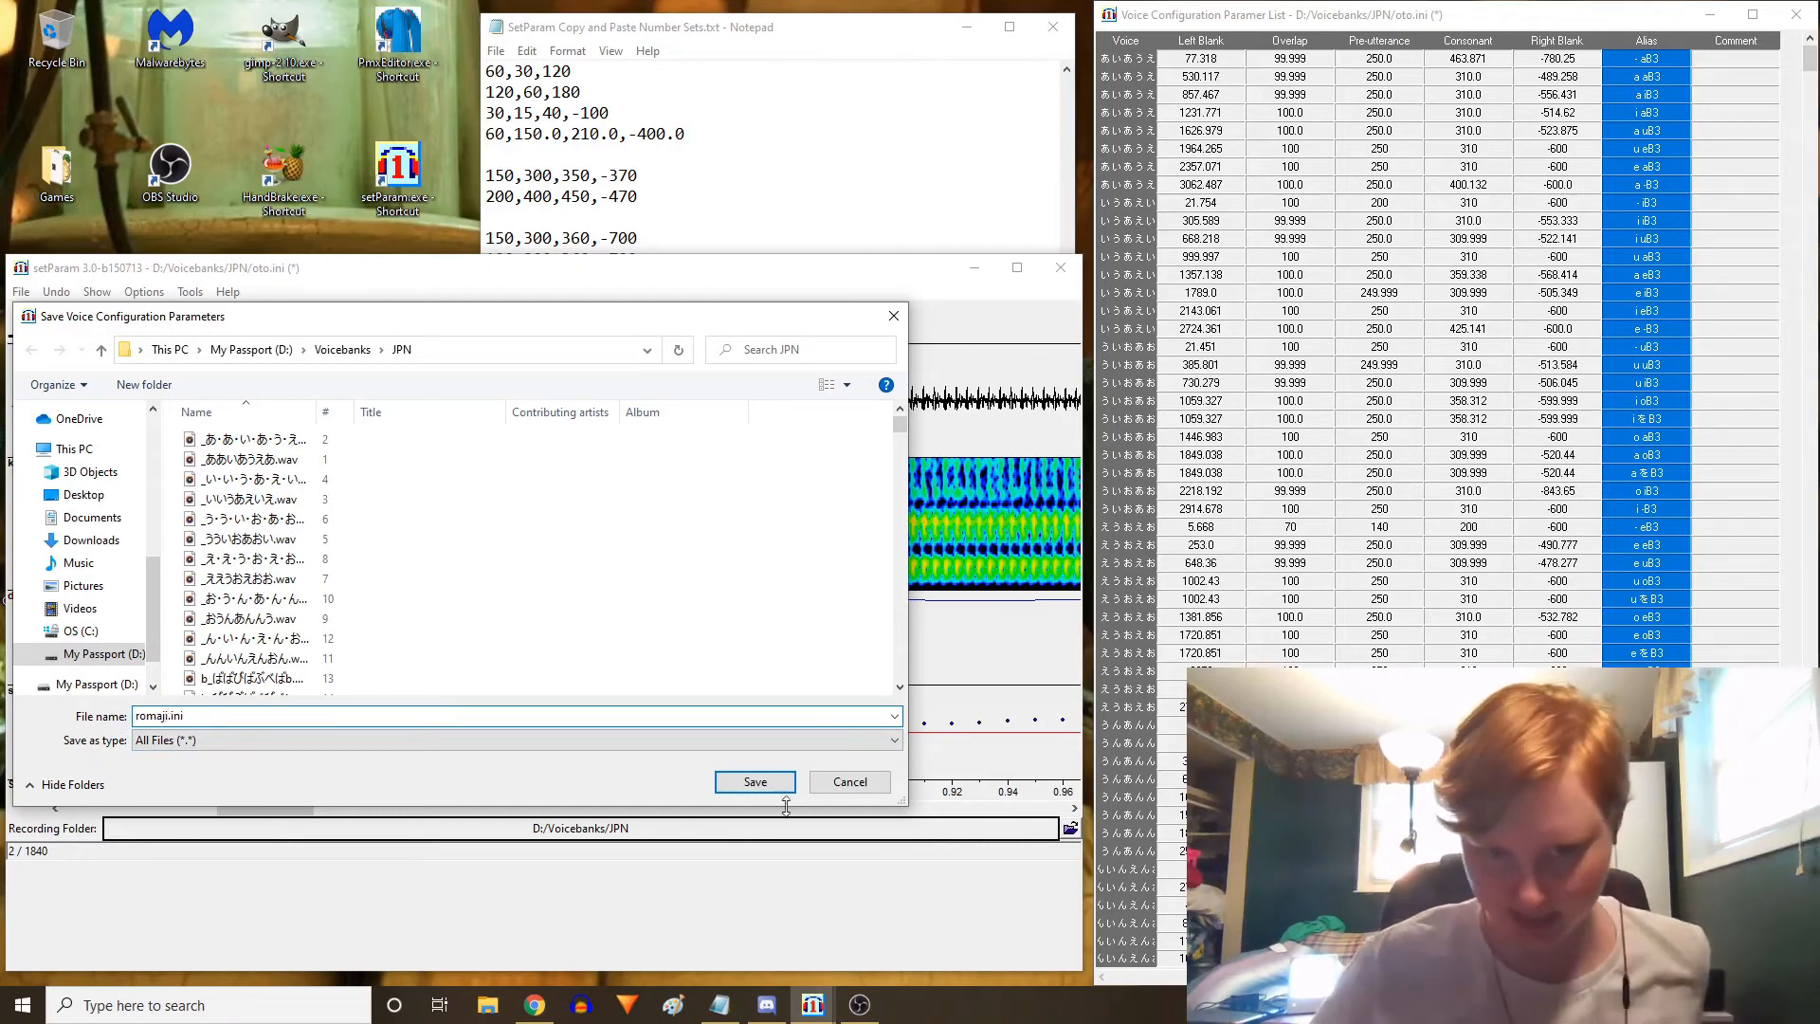
{"action": "left_click", "coordinate": [748, 787]}
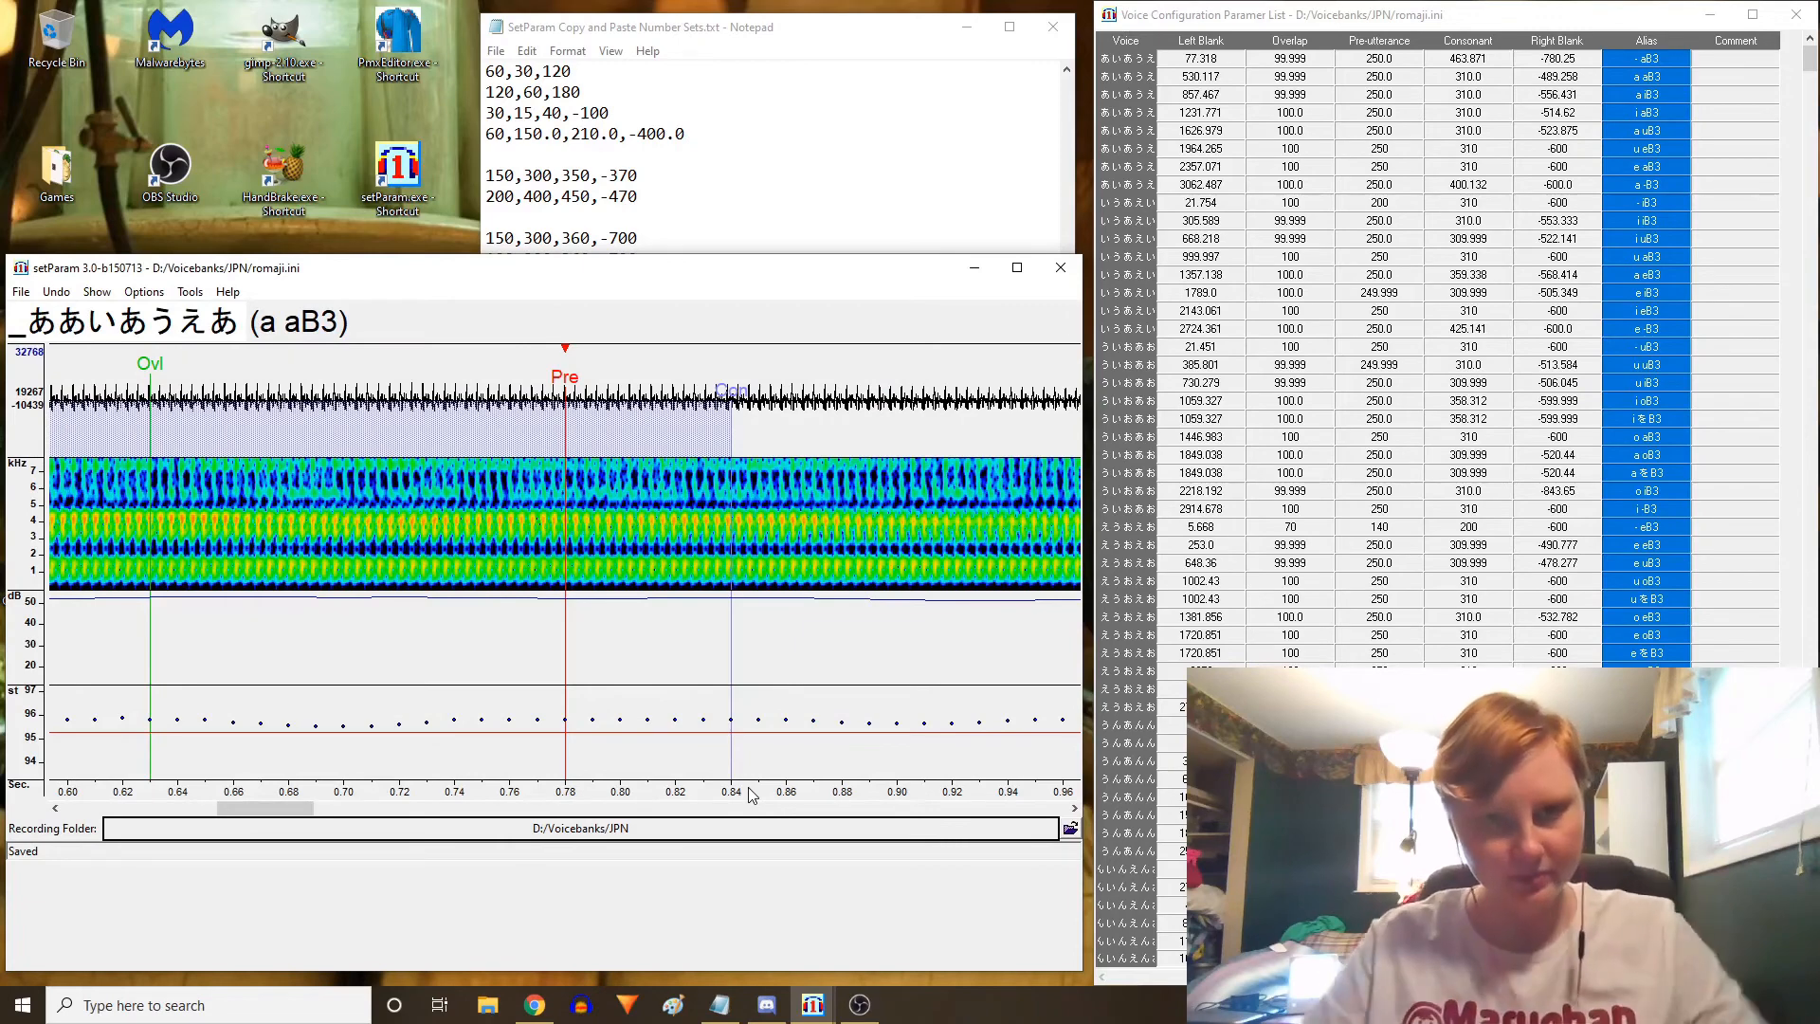
Open romaji.ini and oto.ini from the JPN voicebank folder in Notepad and place them side by side
{"action": "left_click", "coordinate": [1061, 267]}
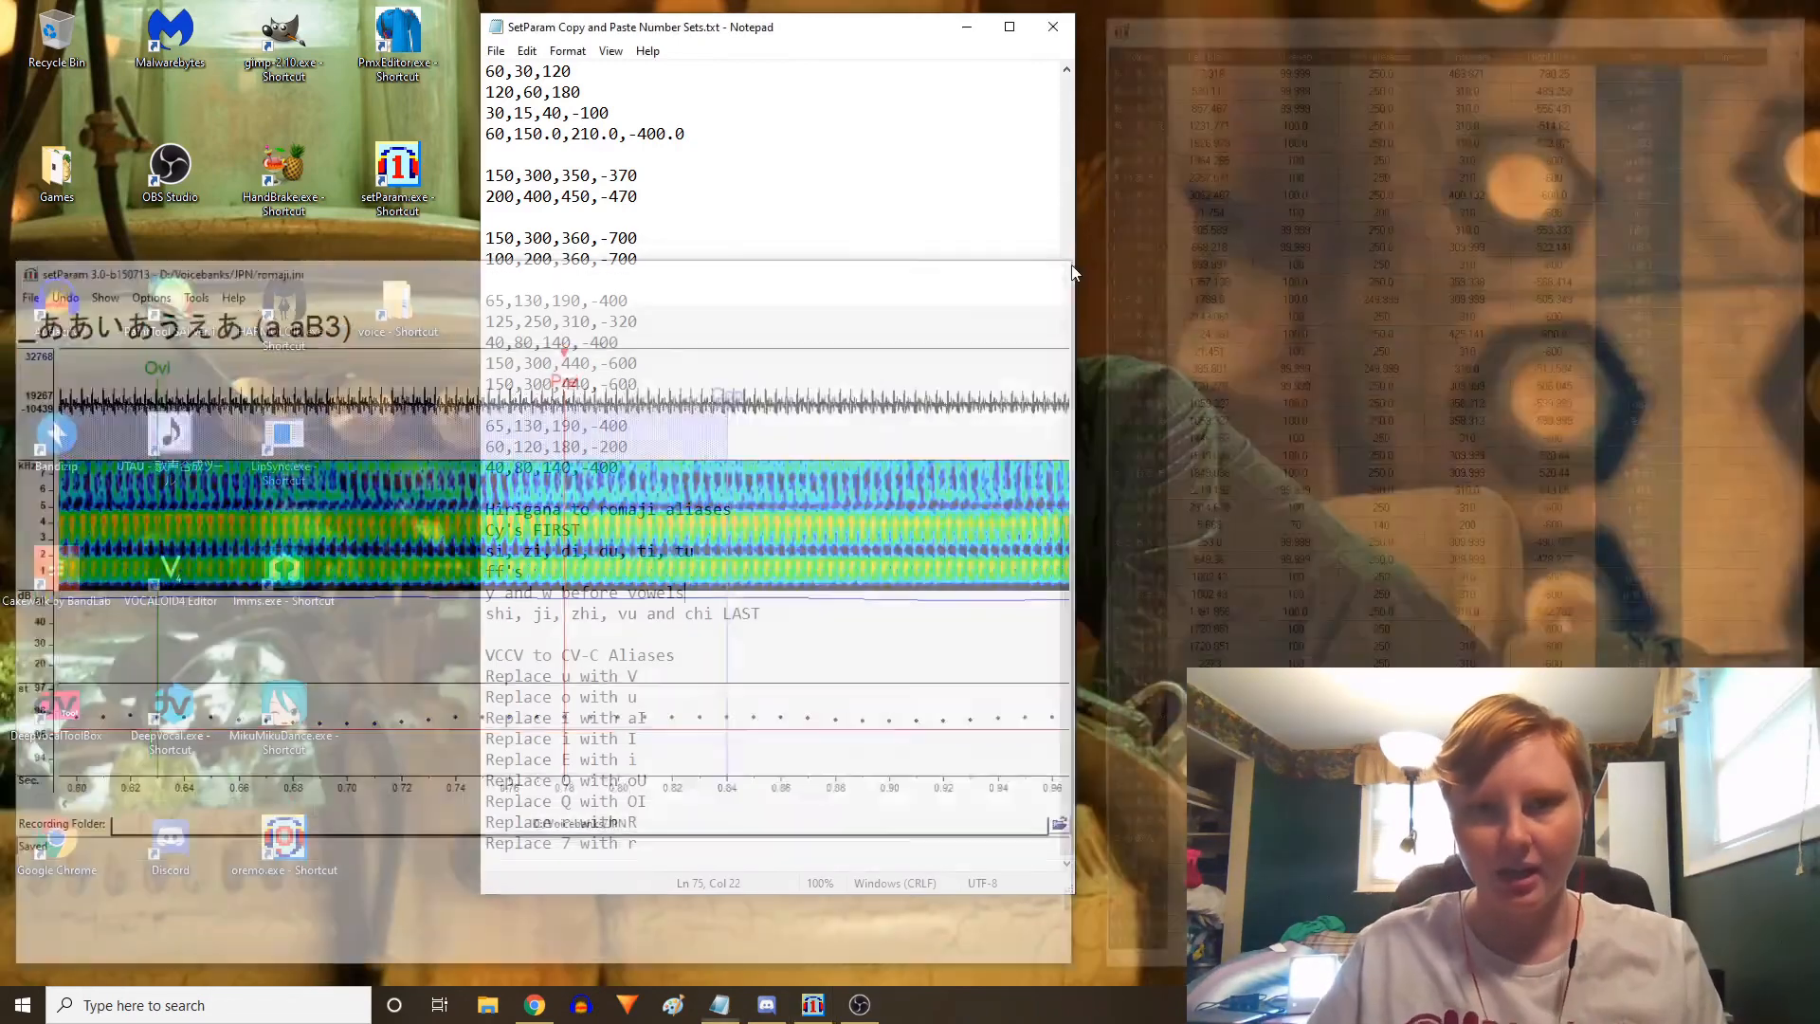
{"action": "left_click", "coordinate": [1053, 27]}
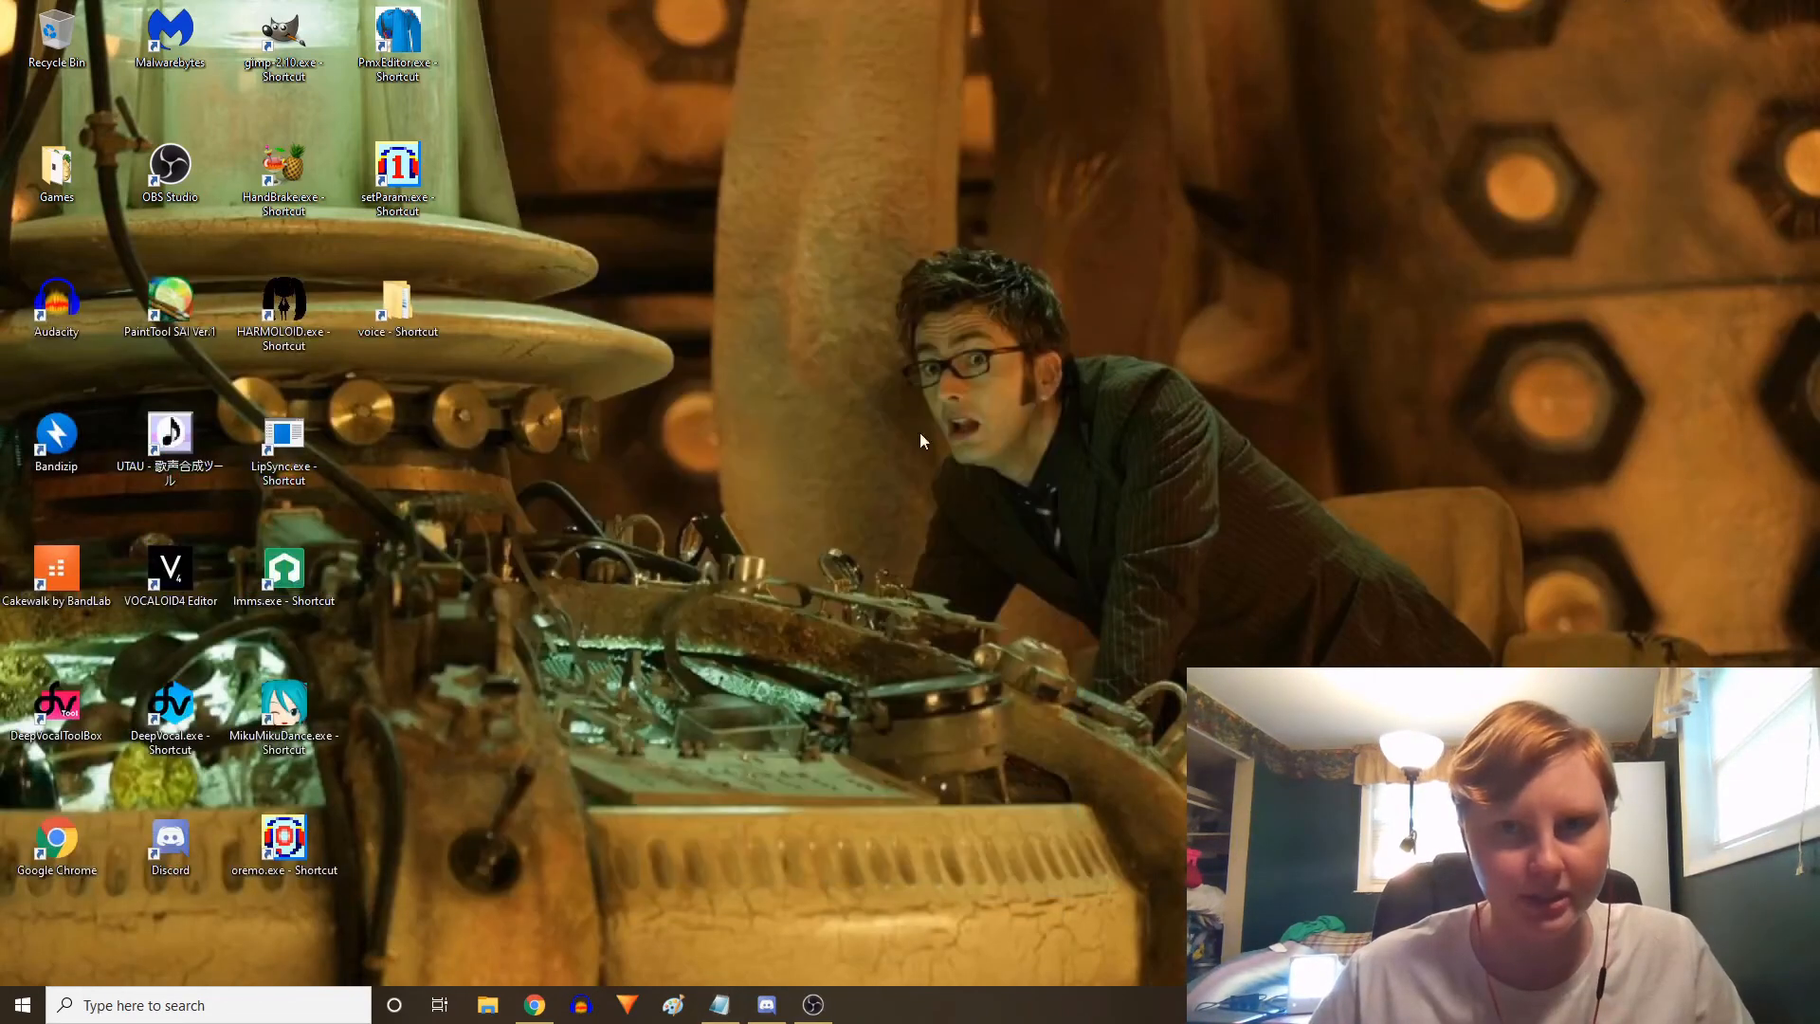
{"action": "key", "text": "super+e"}
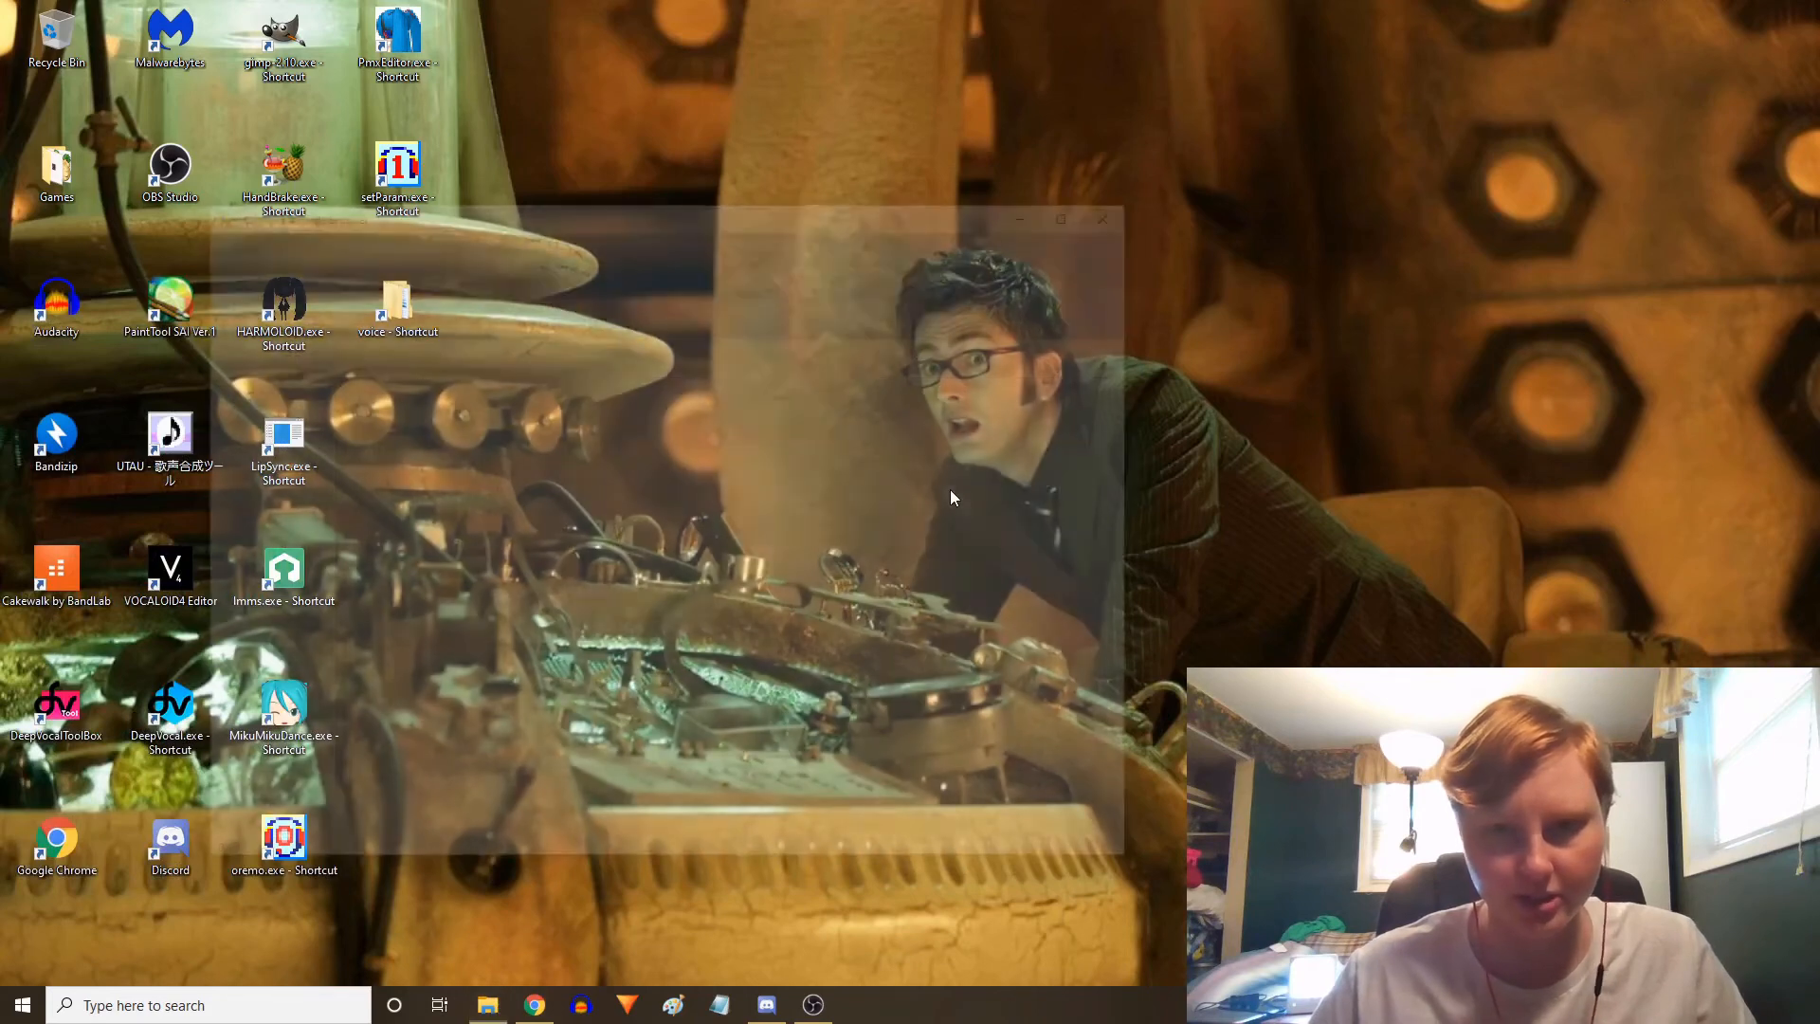
{"action": "double_click", "coordinate": [579, 766]}
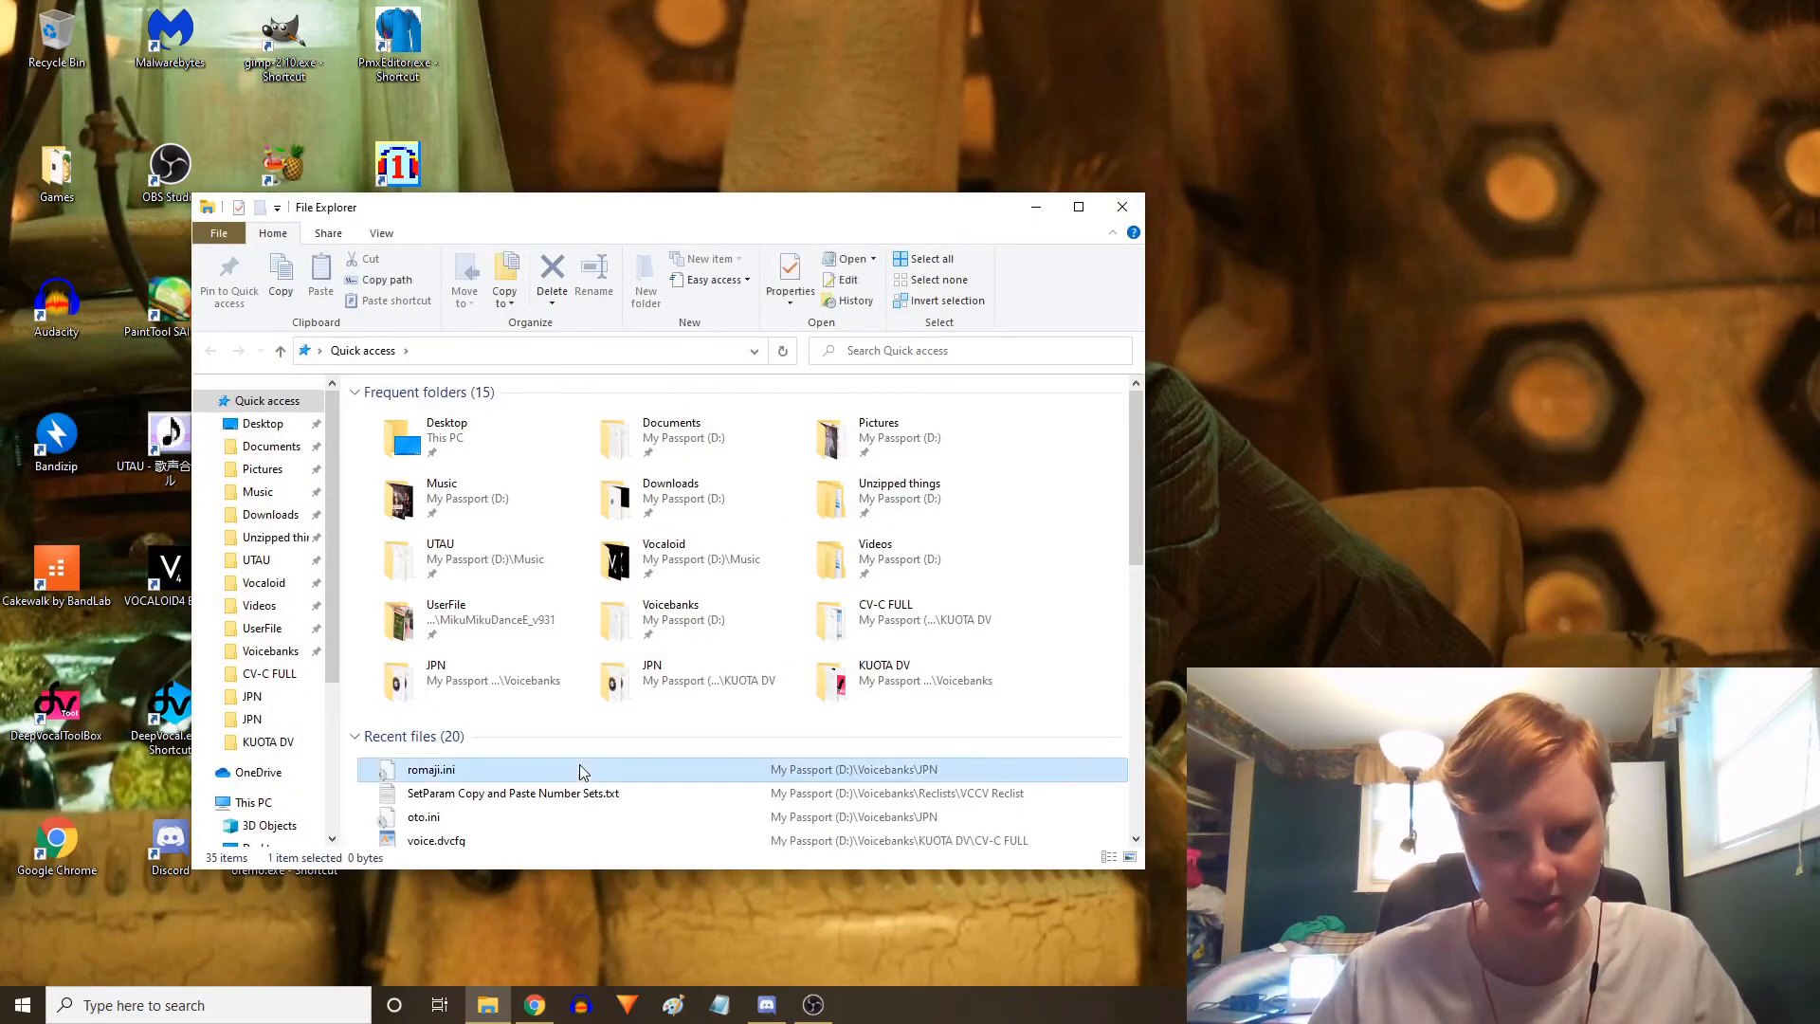
{"action": "double_click", "coordinate": [422, 817]}
{"action": "left_click_drag", "start_coordinate": [755, 27], "coordinate": [459, 40]}
{"action": "left_click_drag", "start_coordinate": [813, 36], "coordinate": [1457, 53]}
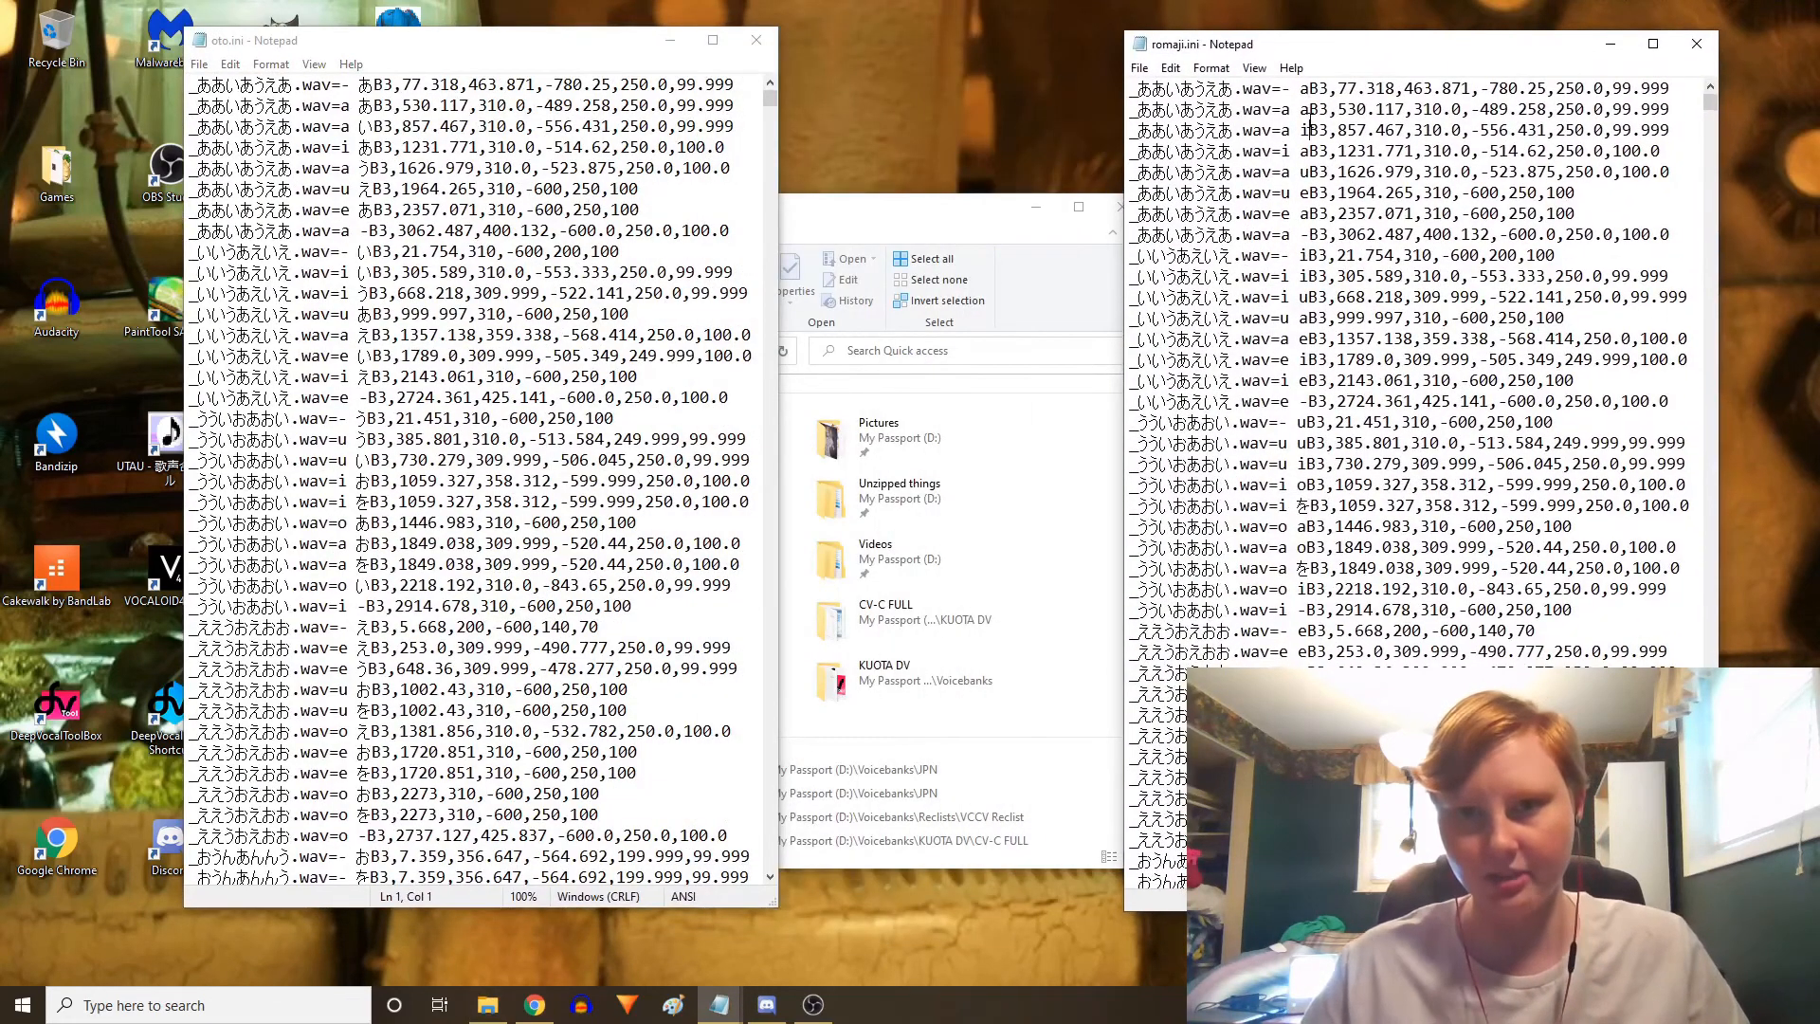
Replace oto.ini's contents with all the text of romaji.ini and save oto.ini
{"action": "key", "text": "ctrl+a"}
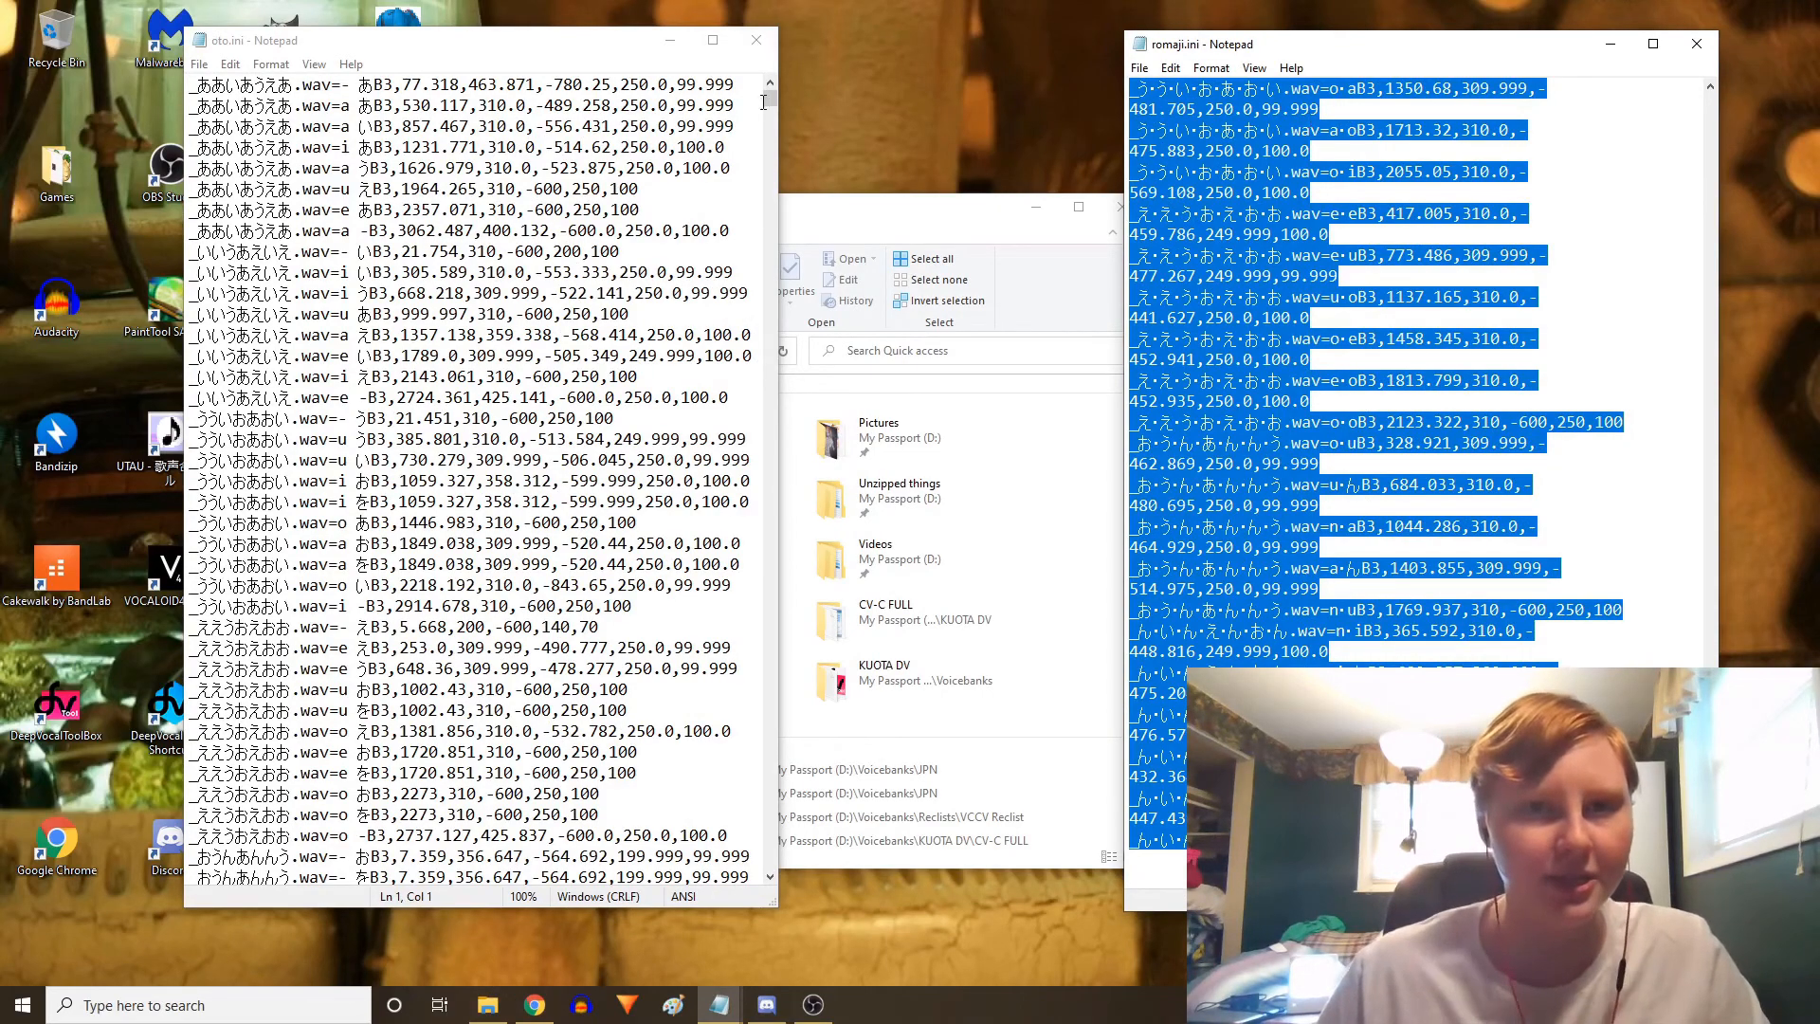
{"action": "left_click_drag", "start_coordinate": [770, 96], "coordinate": [738, 903]}
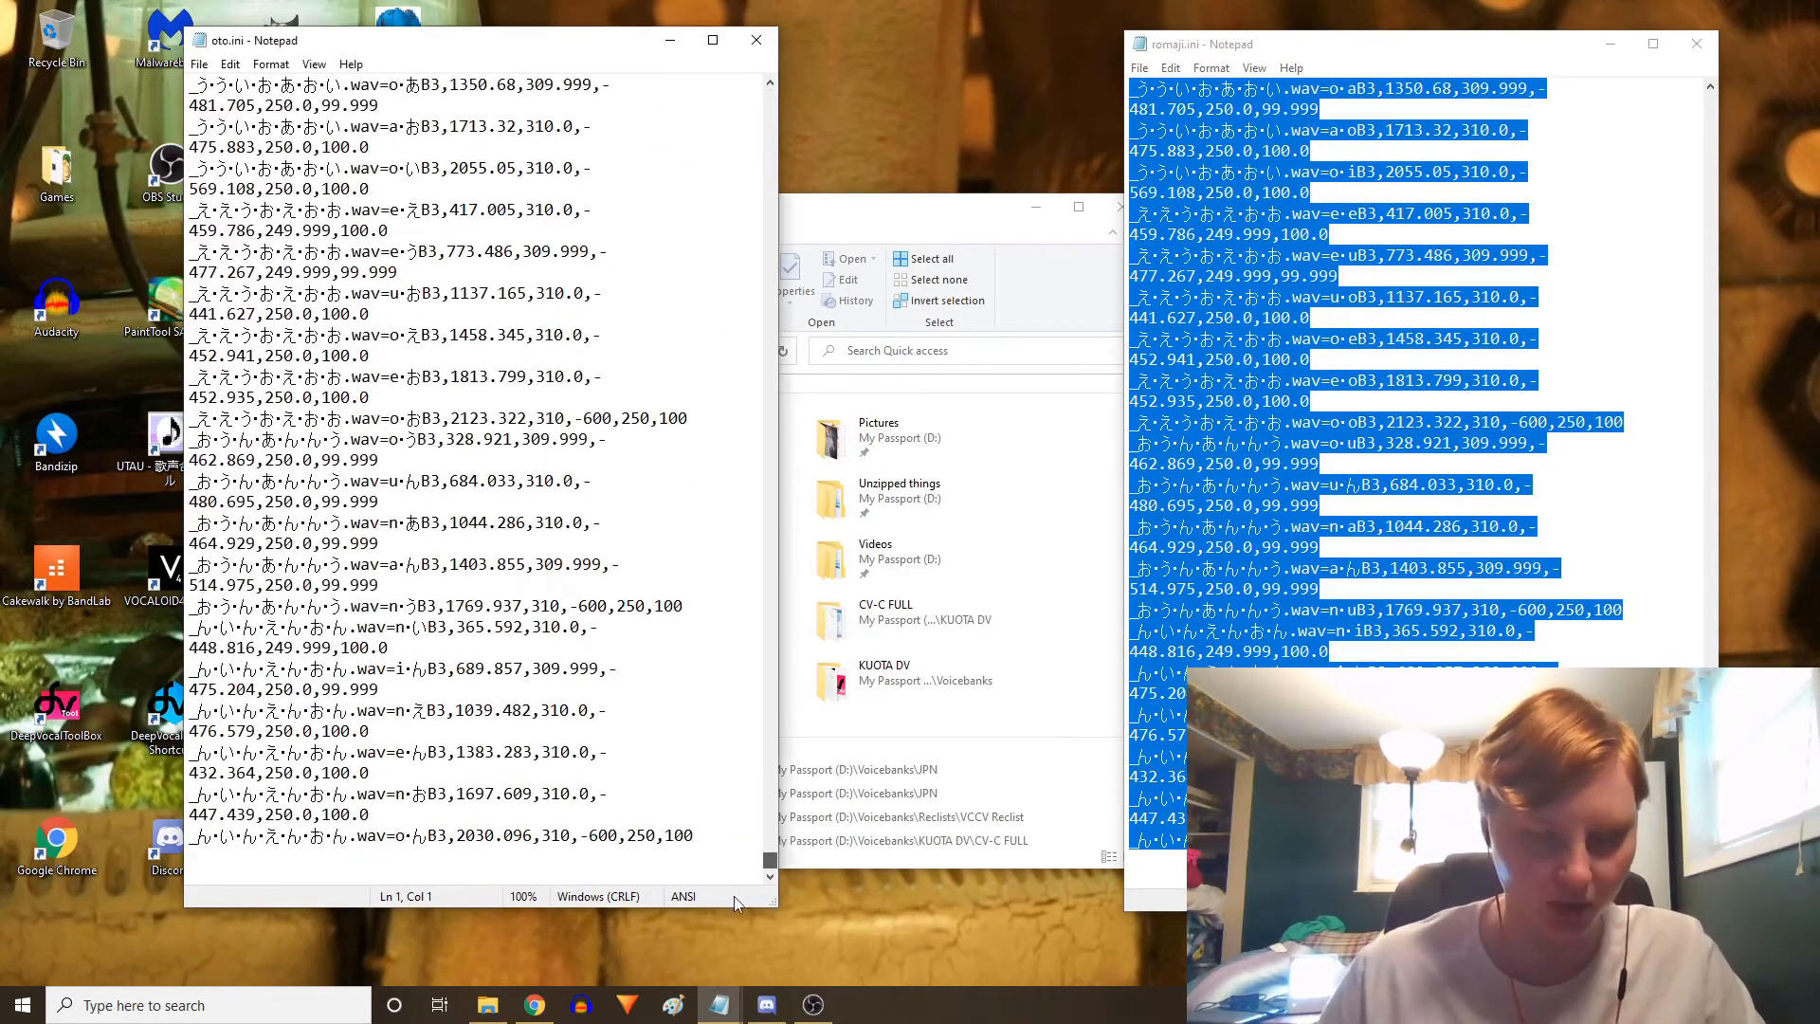
{"action": "left_click", "coordinate": [385, 867]}
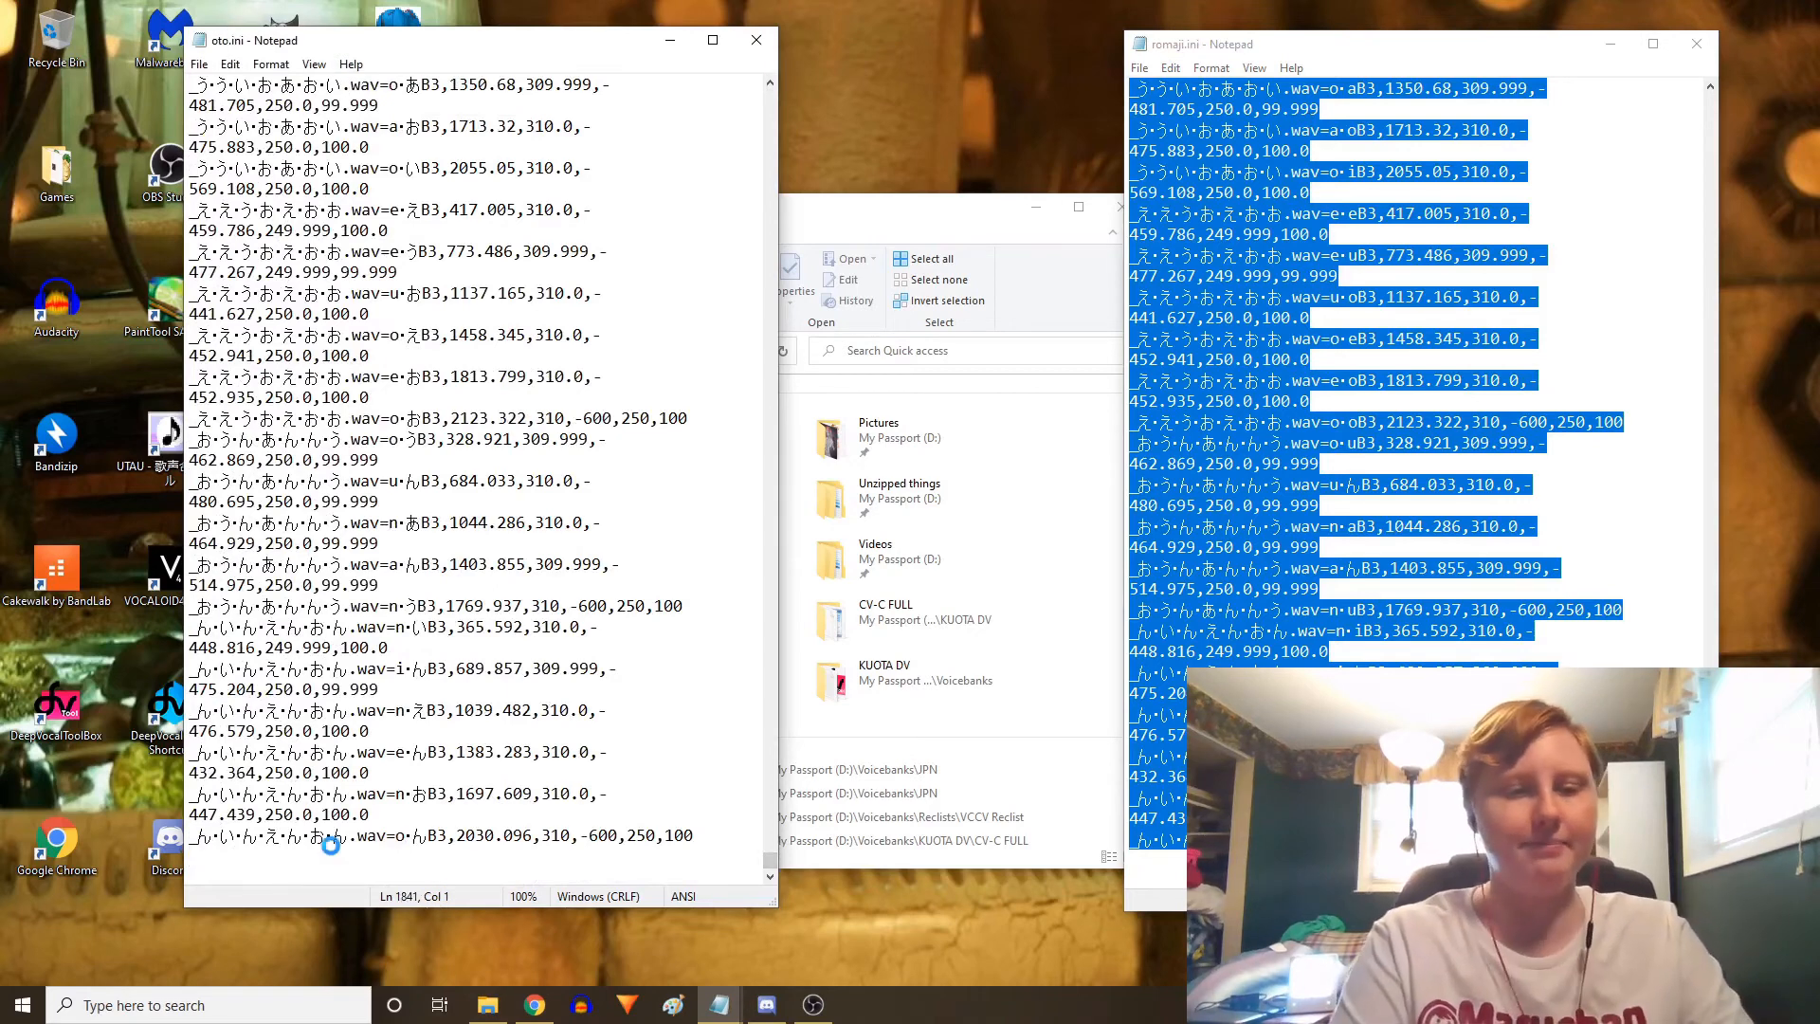
{"action": "left_click", "coordinate": [231, 64]}
{"action": "mouse_move", "coordinate": [199, 63]}
{"action": "left_click", "coordinate": [229, 152]}
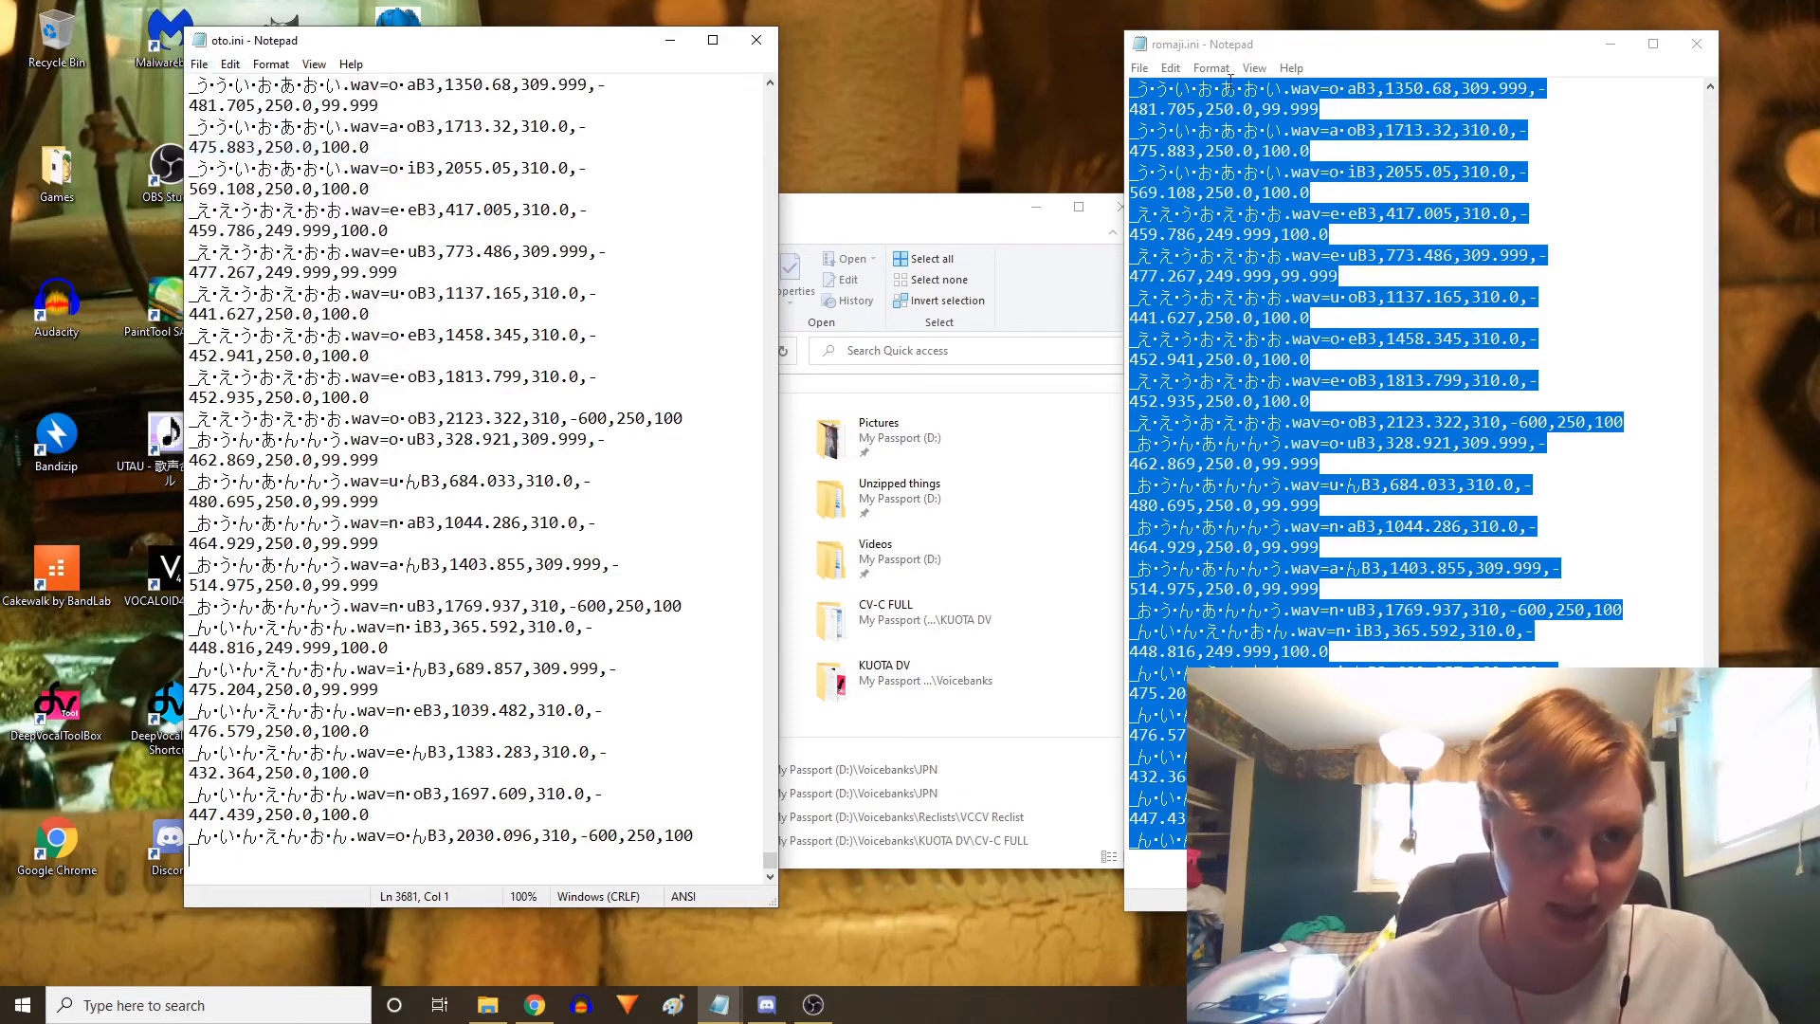
Close romaji.ini, scroll through the saved oto.ini to check its aliases, and close it
{"action": "left_click", "coordinate": [1697, 43]}
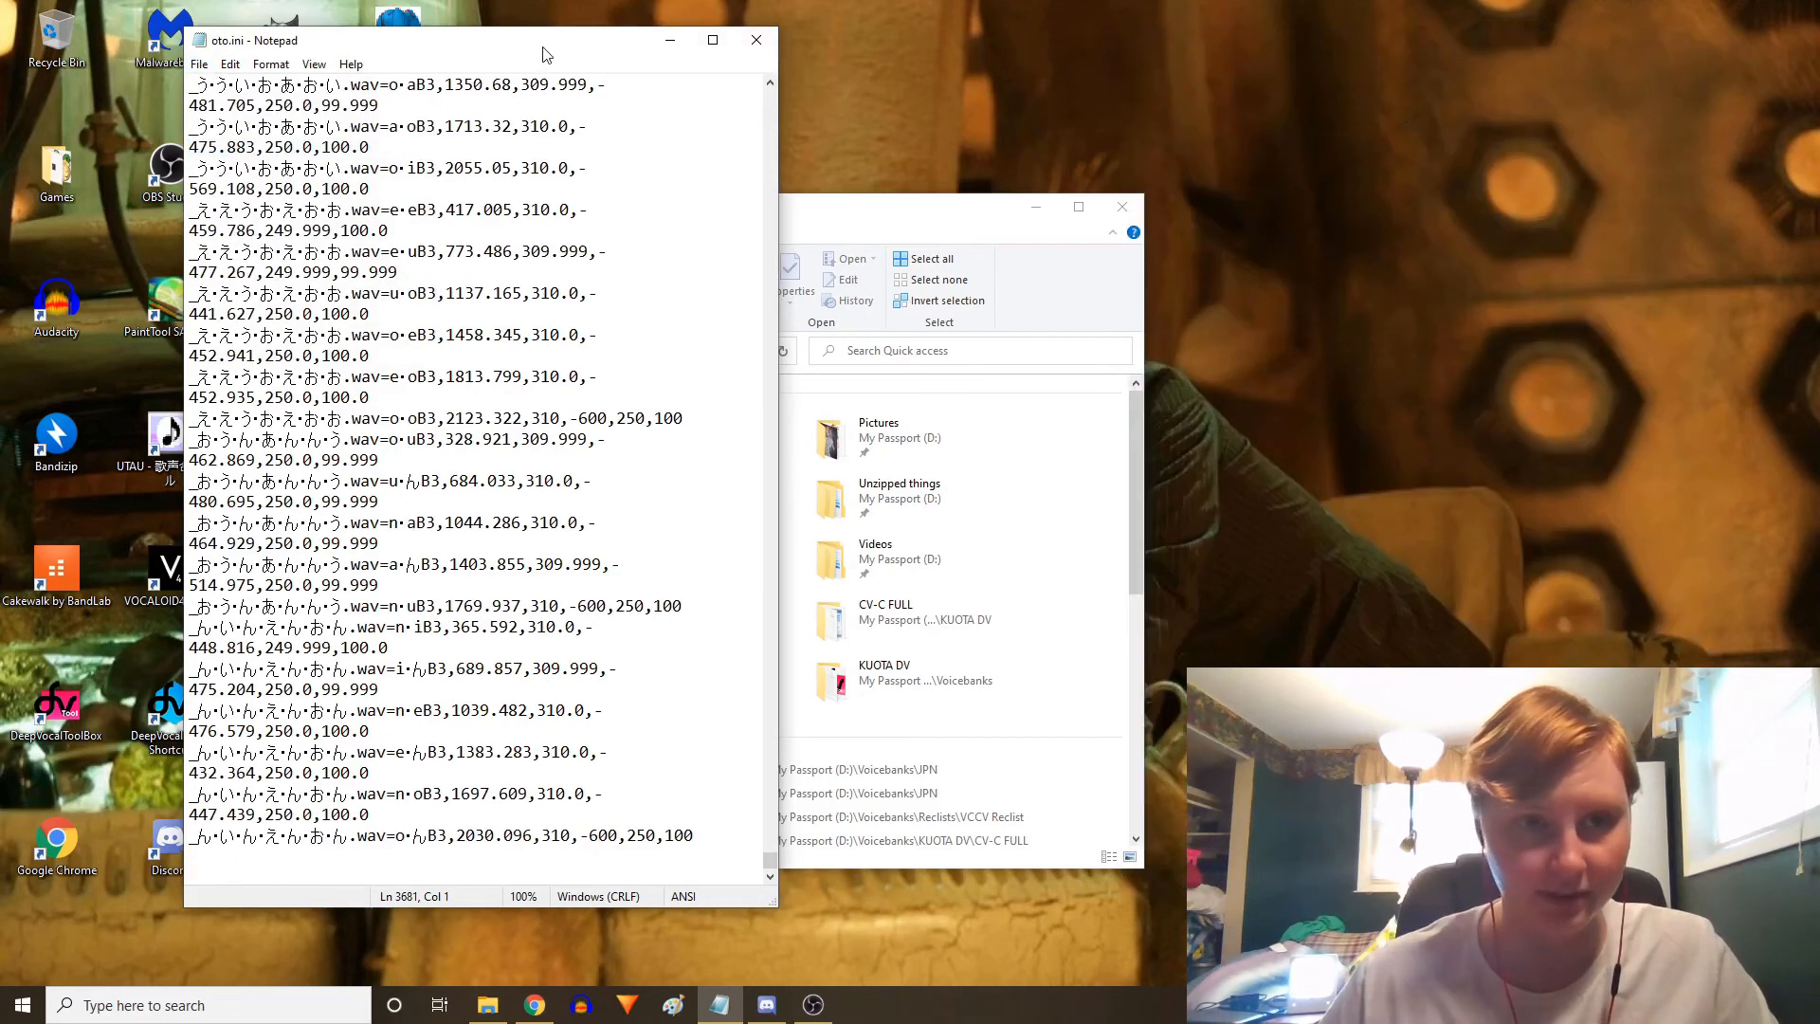
{"action": "left_click_drag", "start_coordinate": [545, 54], "coordinate": [1405, 74]}
{"action": "scroll", "coordinate": [1451, 341], "scroll_direction": "up", "scroll_amount": 10}
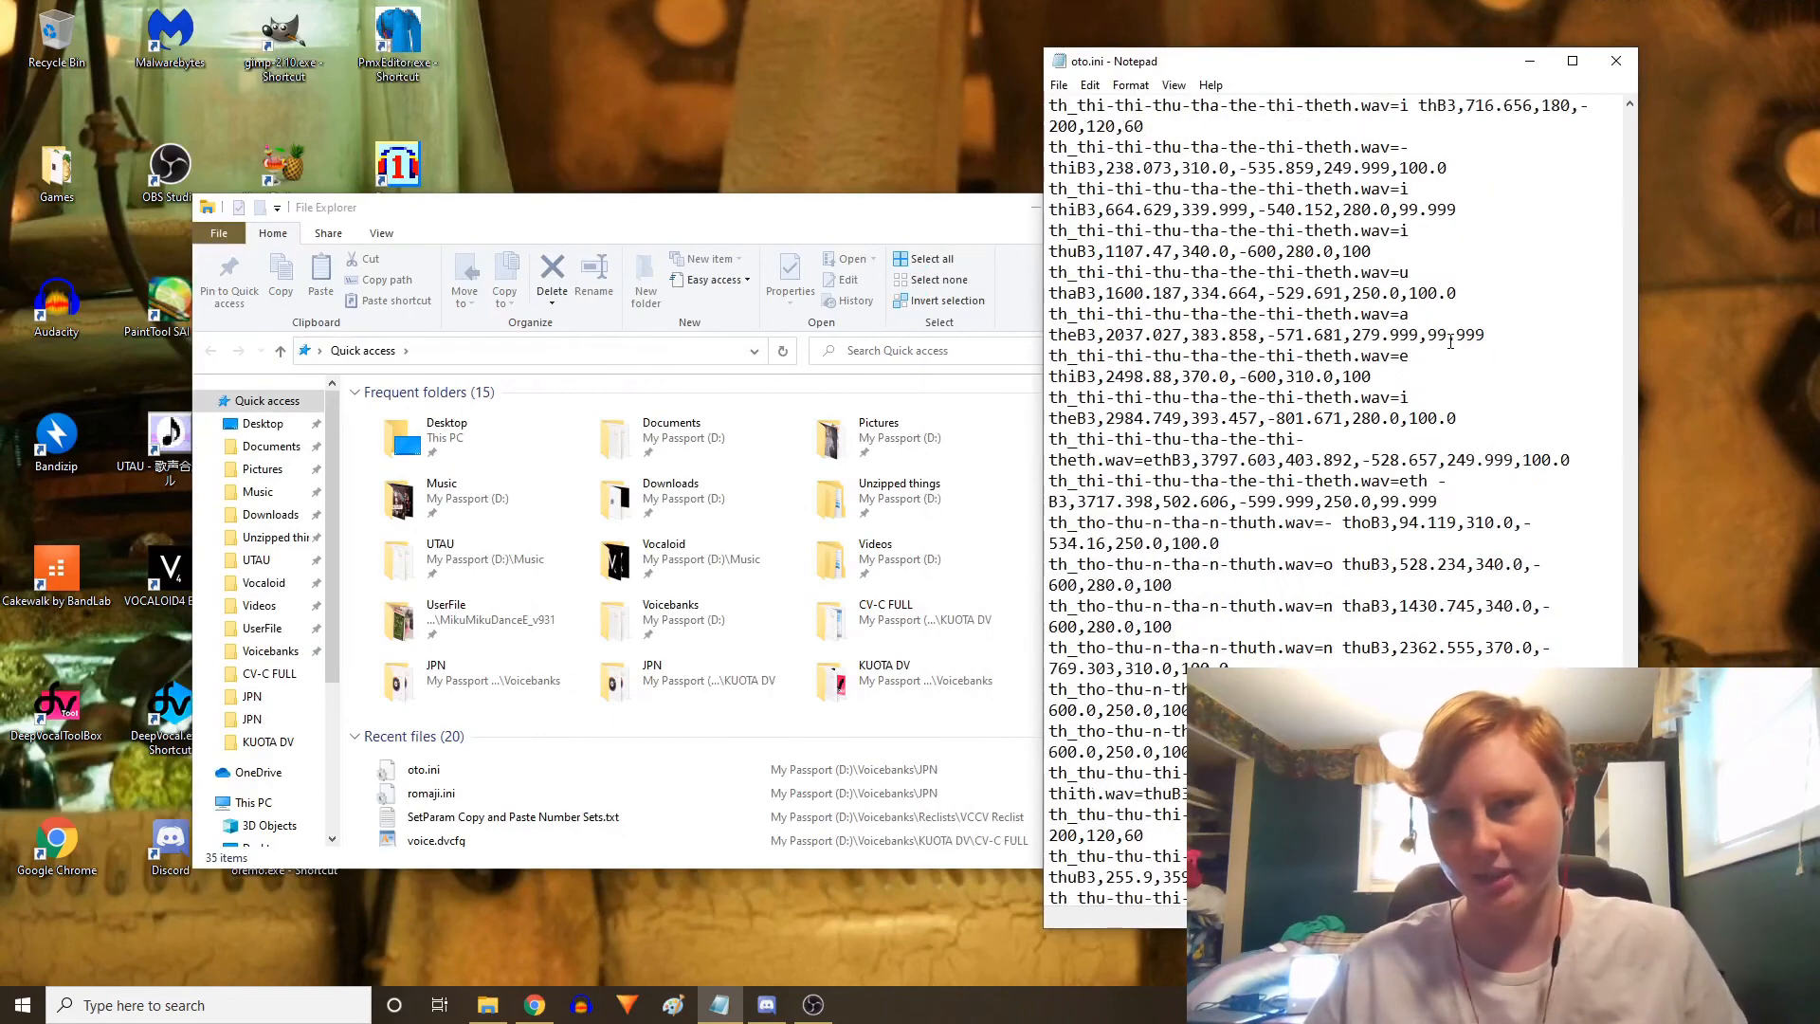
{"action": "scroll", "coordinate": [1450, 341], "scroll_direction": "down", "scroll_amount": 15}
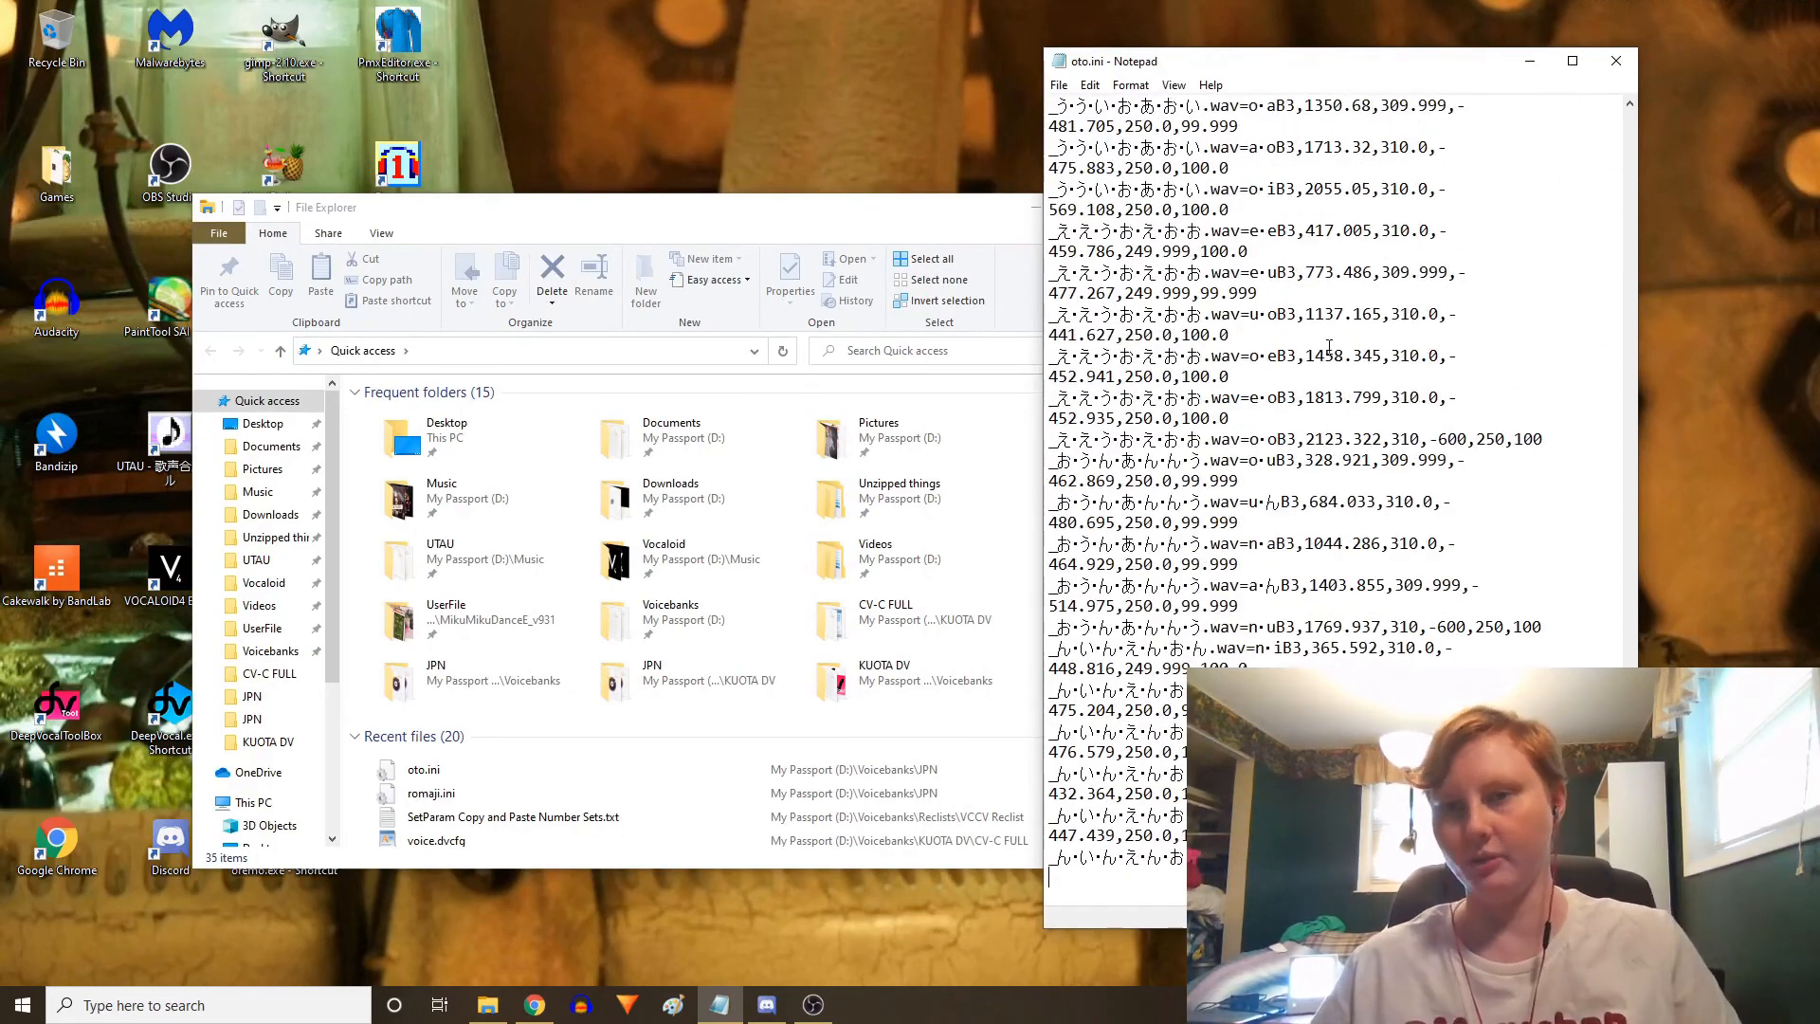
{"action": "left_click", "coordinate": [1617, 60]}
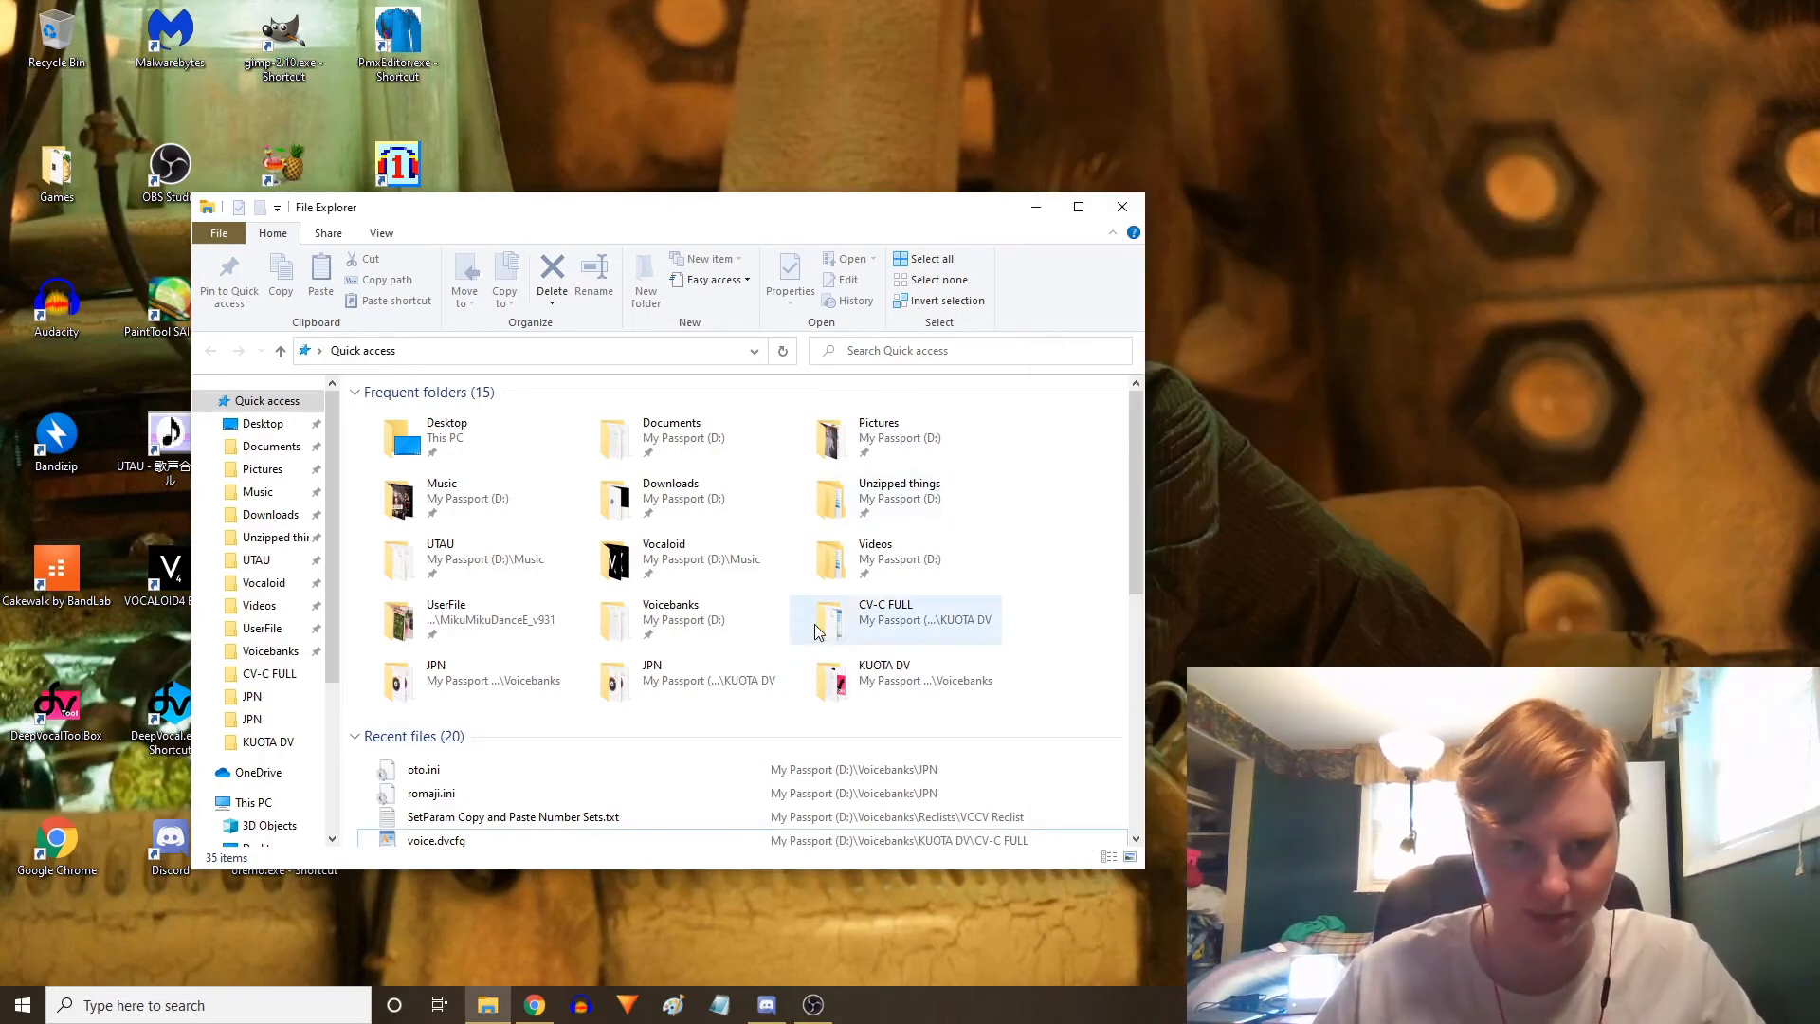
Copy Number Duplicate Aliases.jar from the Voicebanks number-duplicate-aliases-master folder into the JPN voicebank folder
{"action": "left_click", "coordinate": [703, 619]}
{"action": "double_click", "coordinate": [704, 619]}
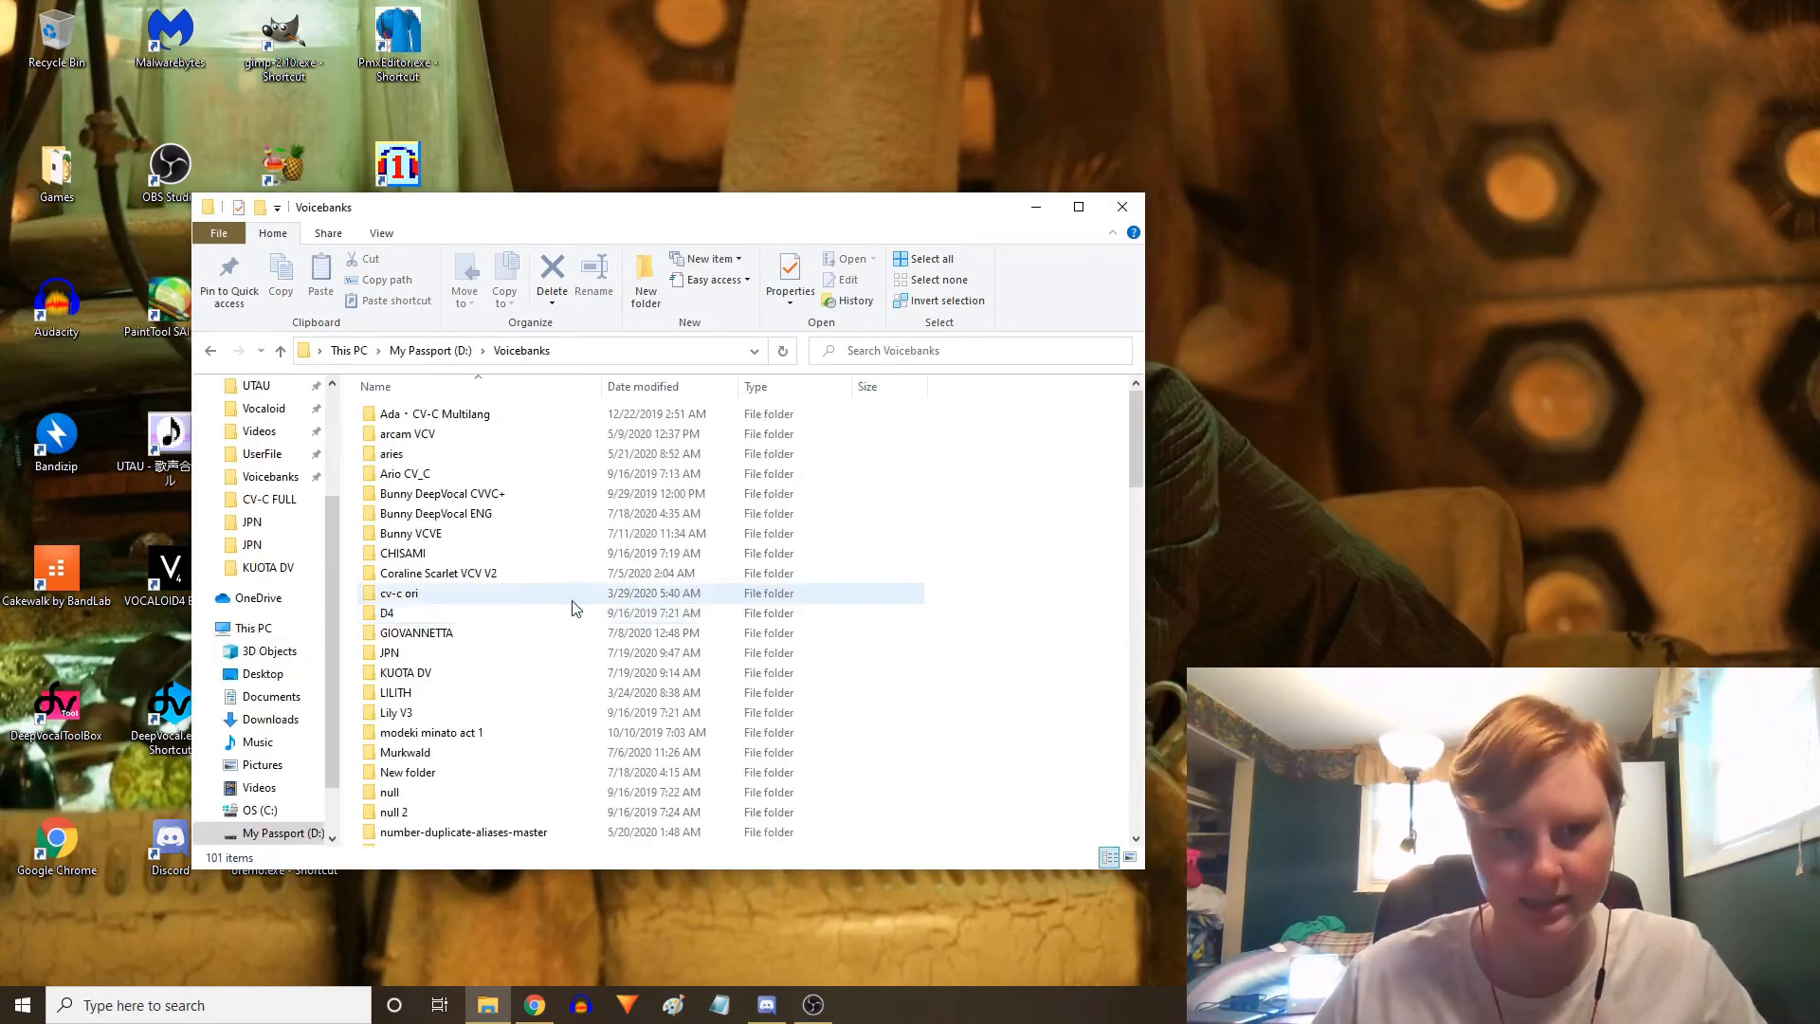
{"action": "scroll", "coordinate": [512, 601], "scroll_direction": "down", "scroll_amount": 1}
{"action": "double_click", "coordinate": [512, 802]}
{"action": "left_click", "coordinate": [499, 456]}
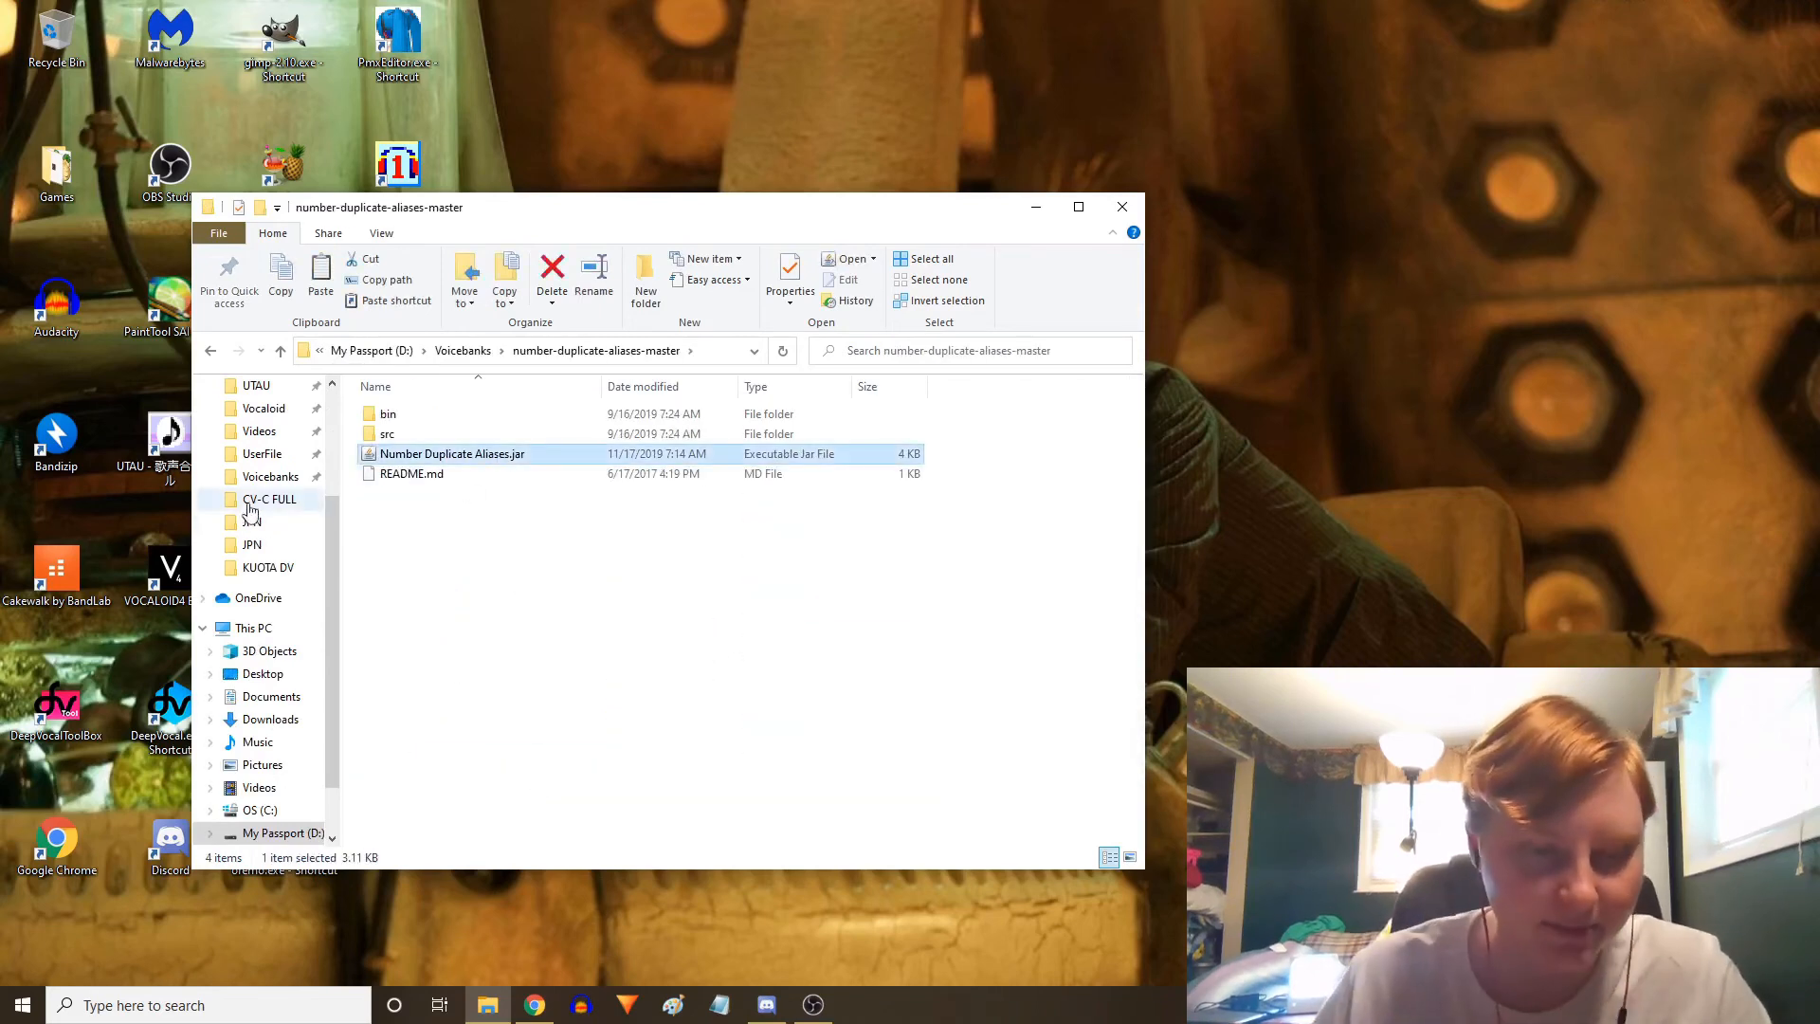
{"action": "left_click", "coordinate": [266, 550]}
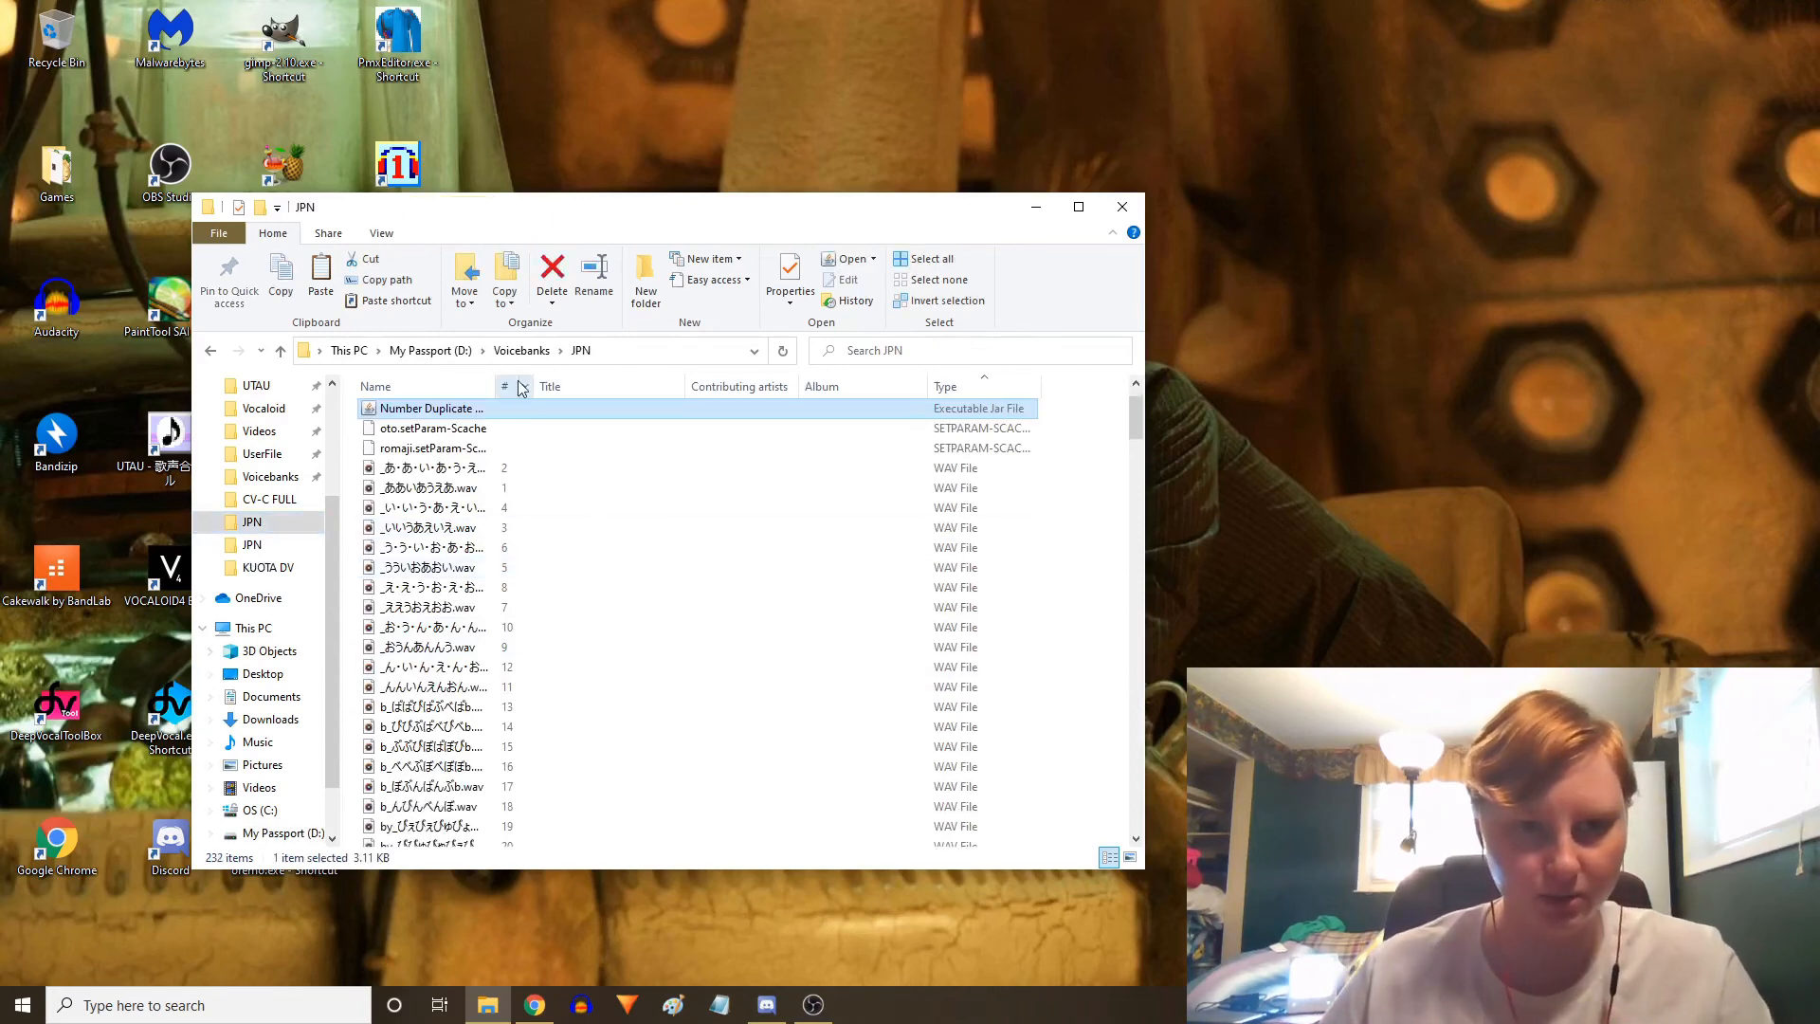
Run Number Duplicate Aliases in the JPN folder for Windows, leaving the maximum duplicates field blank
{"action": "double_click", "coordinate": [497, 474]}
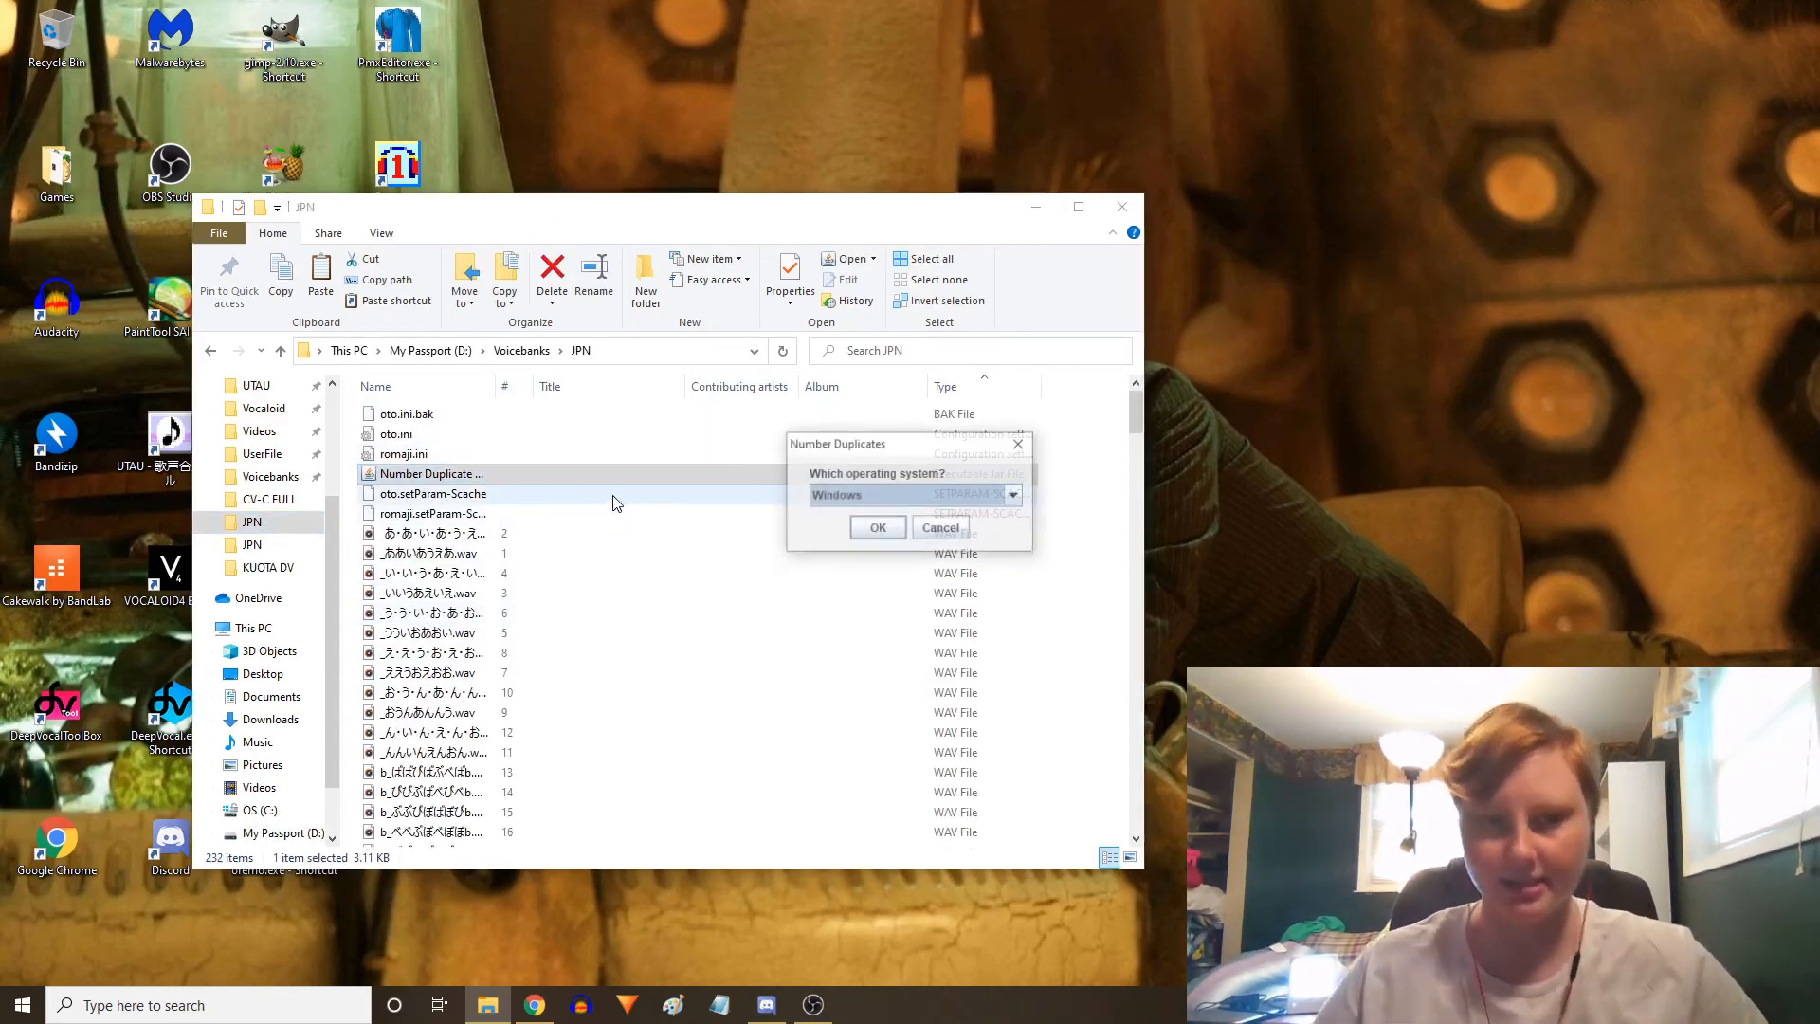
{"action": "left_click", "coordinate": [877, 531]}
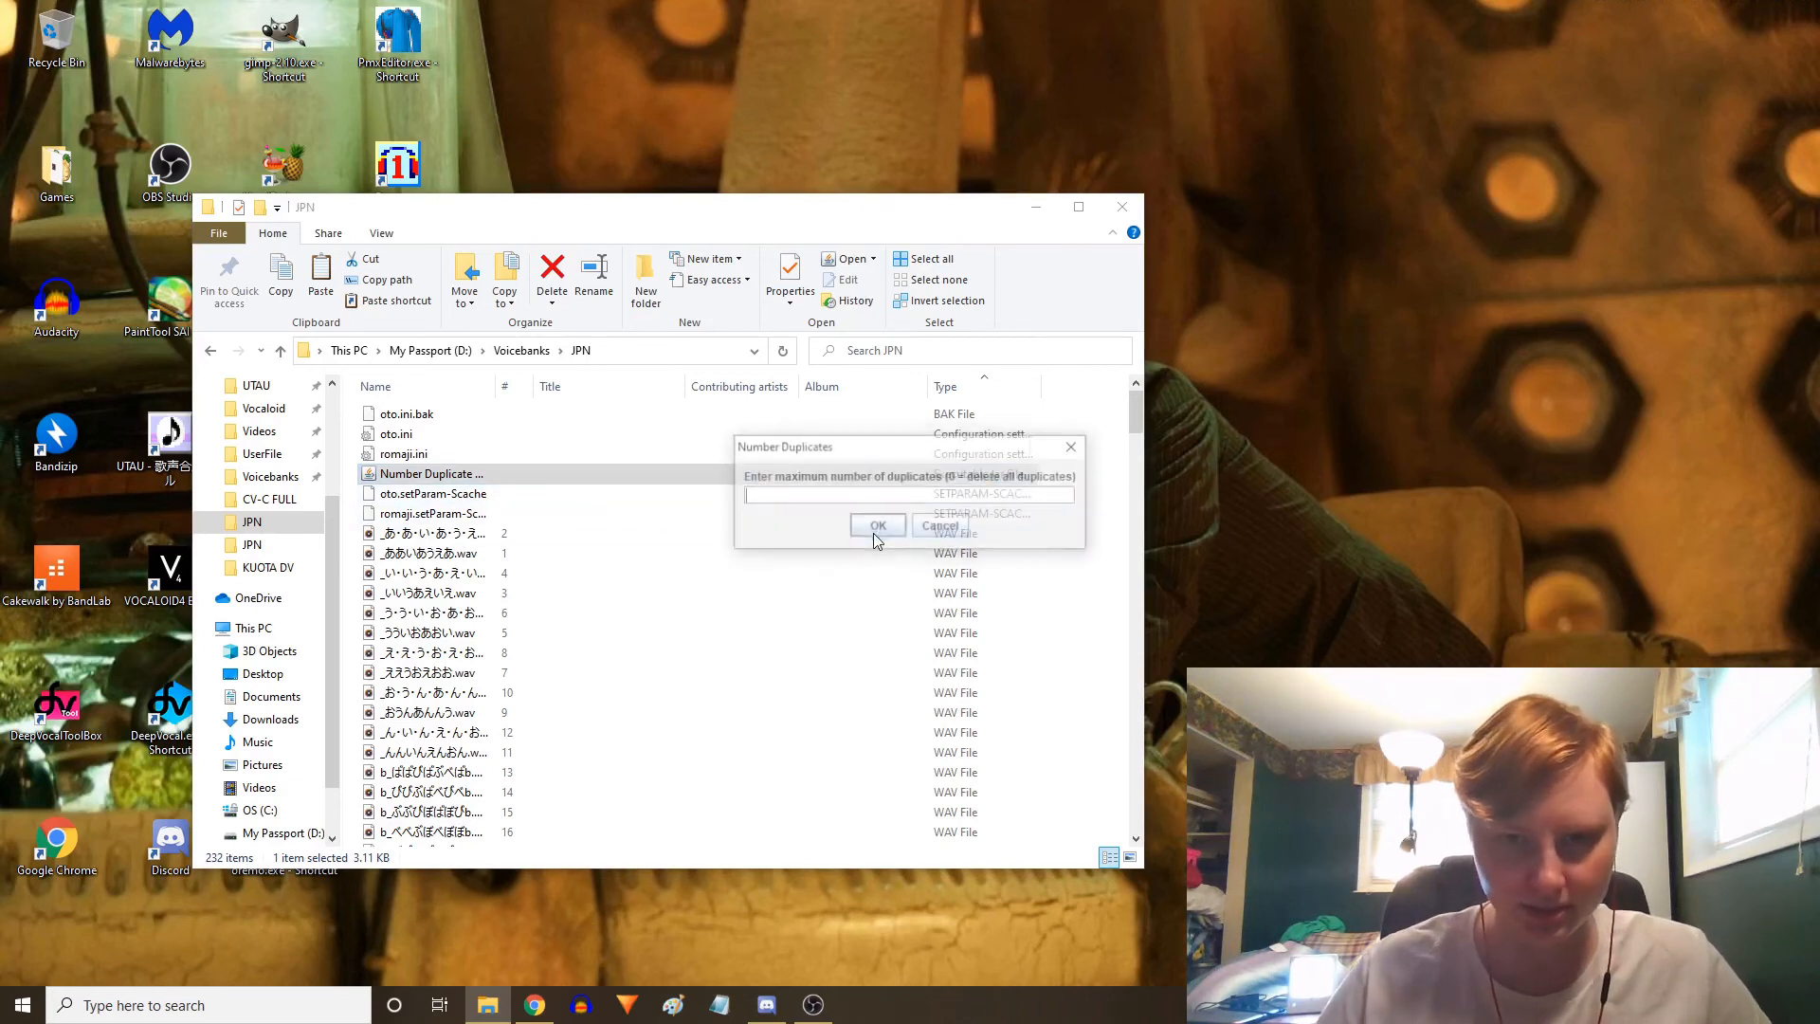
{"action": "left_click", "coordinate": [874, 529]}
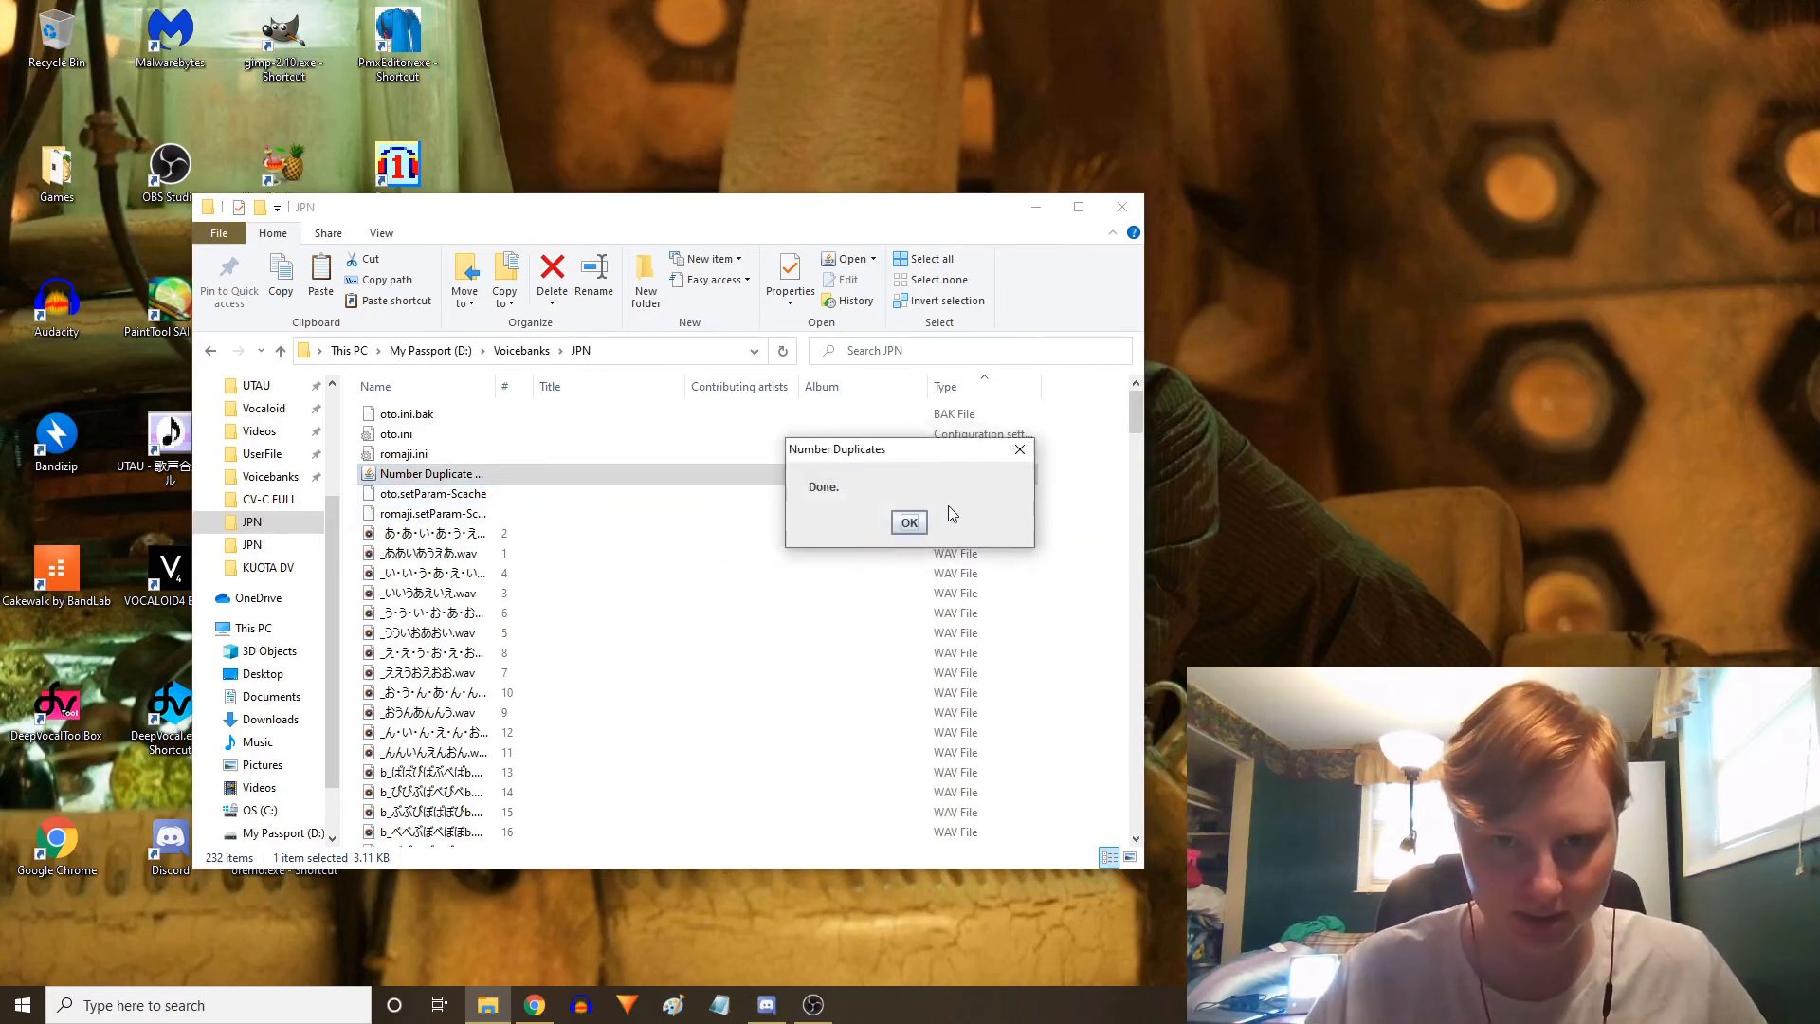
{"action": "left_click", "coordinate": [908, 517]}
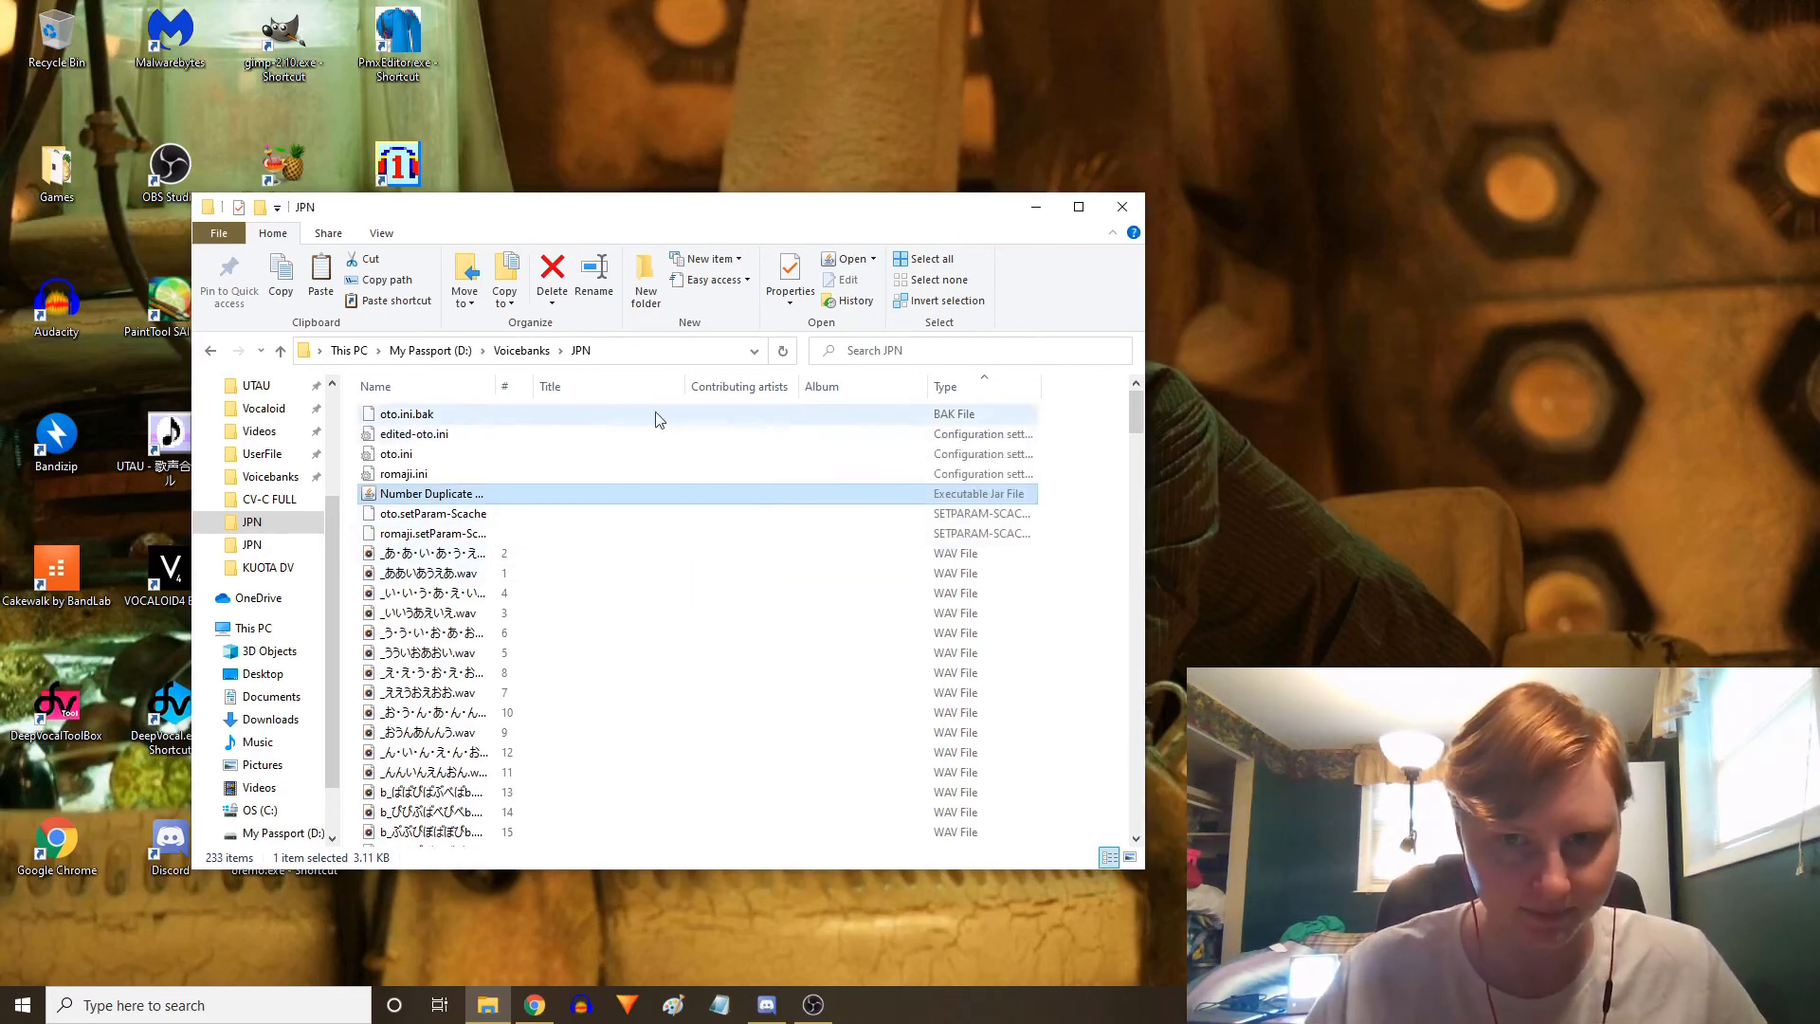
Delete oto.ini, romaji.ini and the Number Duplicate Aliases jar, then rename edited-oto.ini to oto.ini
{"action": "left_click", "coordinate": [531, 454]}
{"action": "left_click", "coordinate": [480, 495], "text": "shift"}
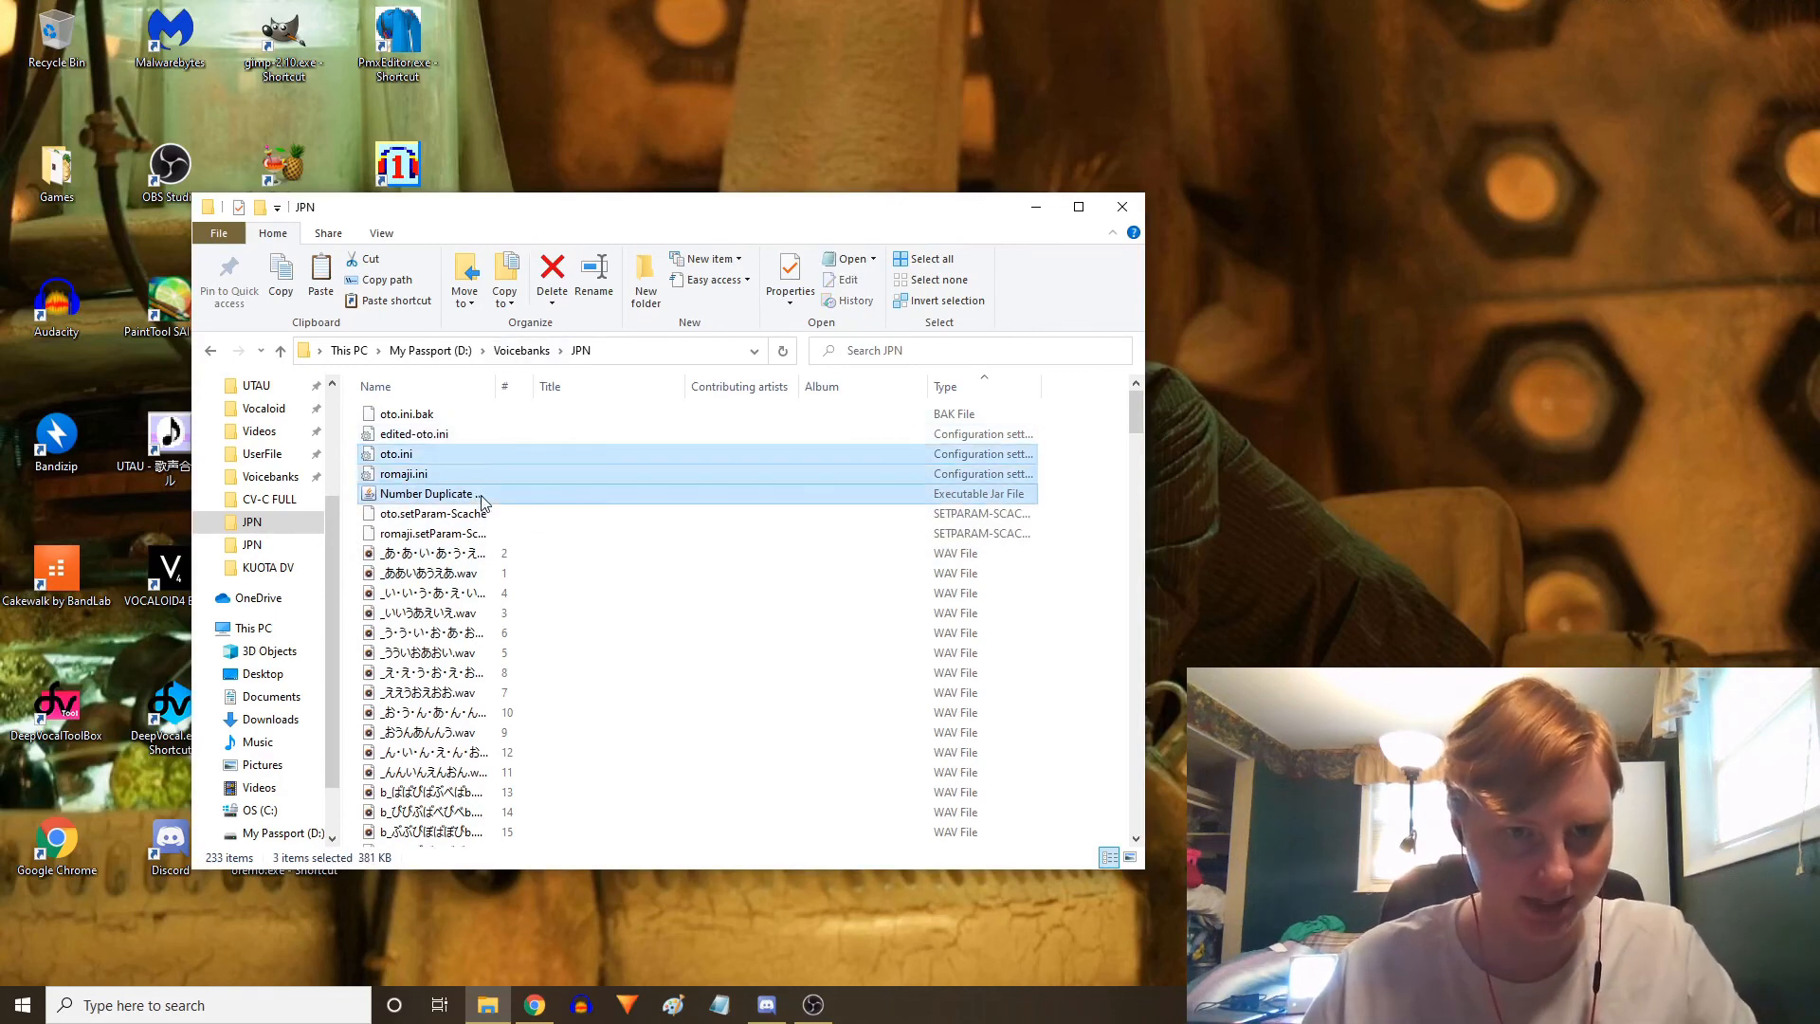
{"action": "left_click", "coordinate": [450, 434]}
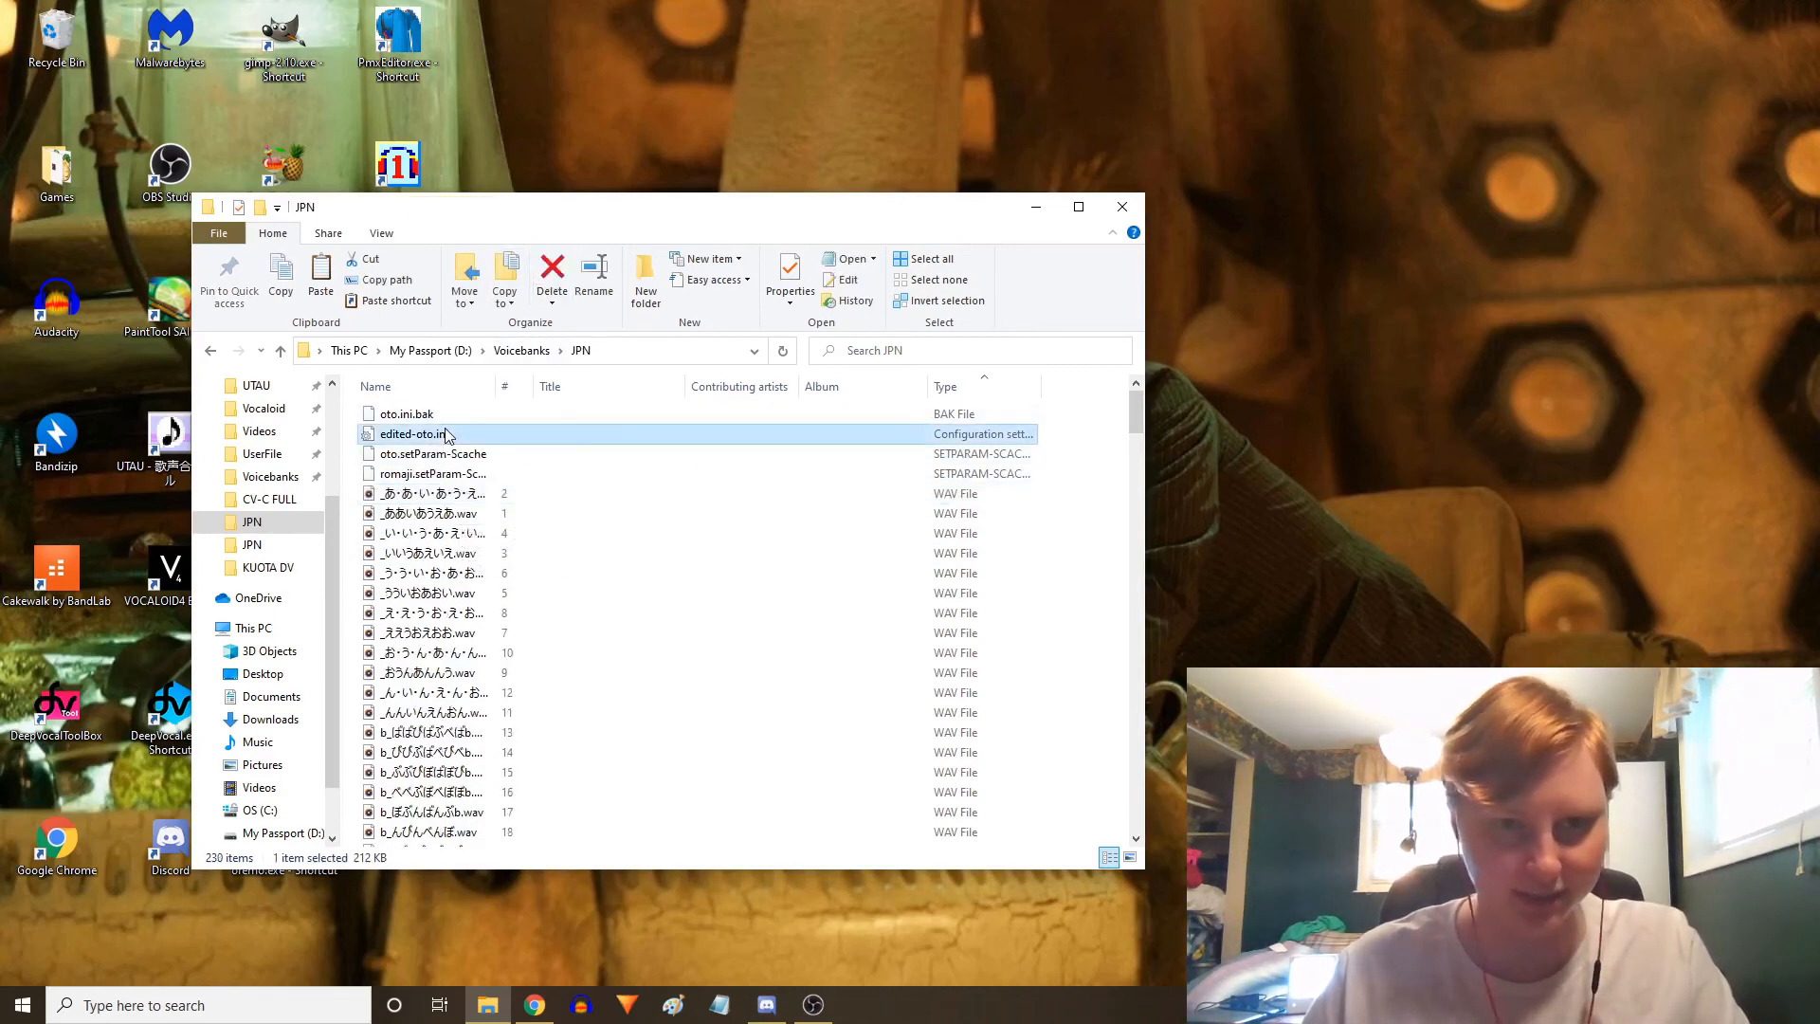
{"action": "left_click", "coordinate": [588, 273]}
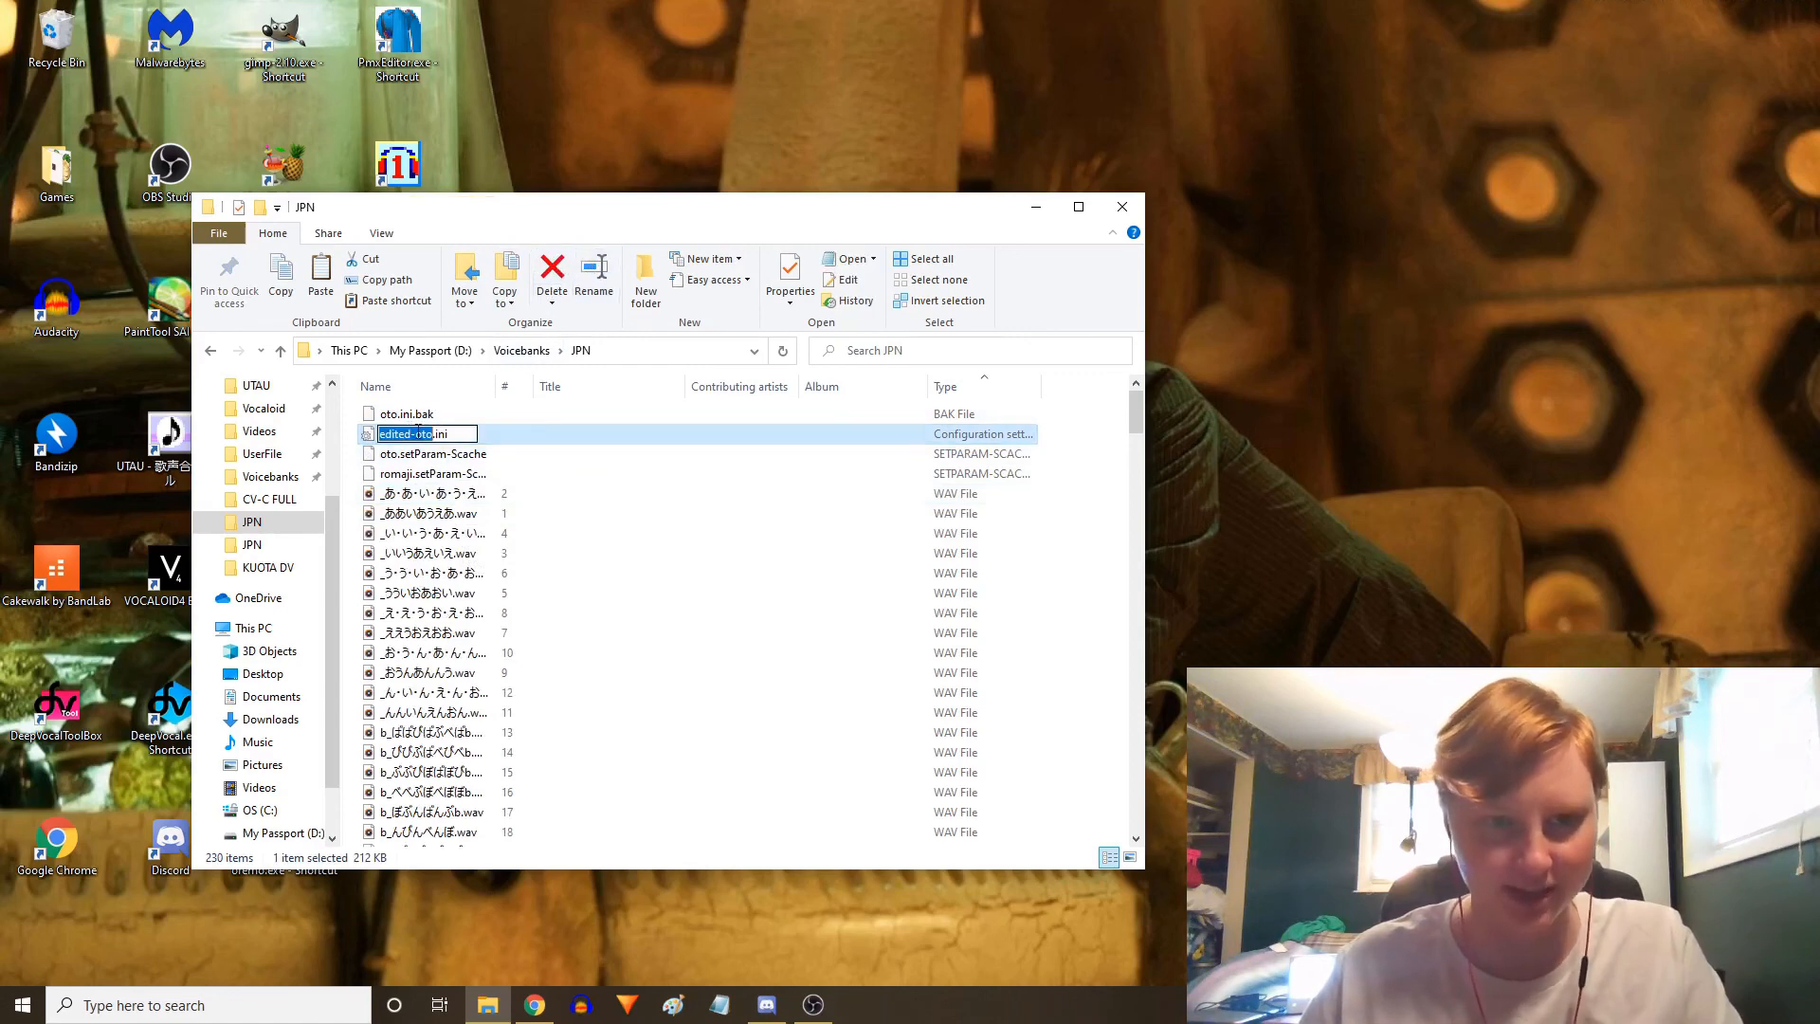
{"action": "key", "text": "BackSpace"}
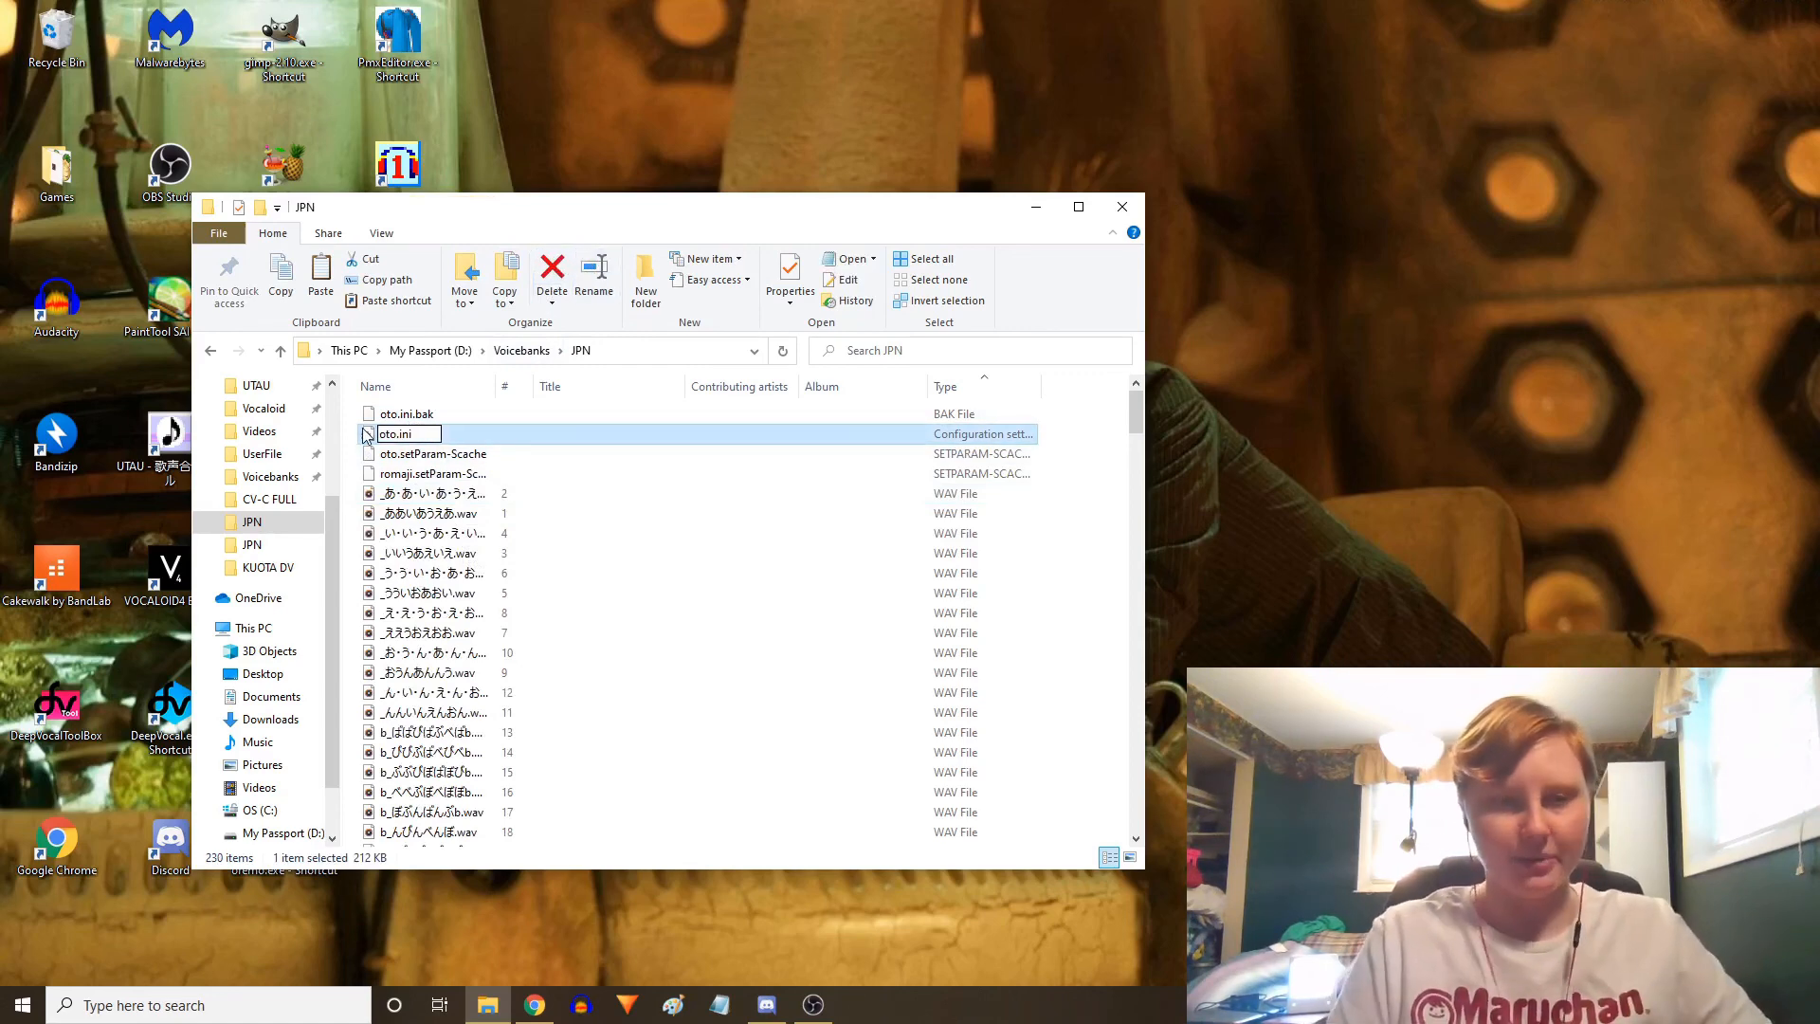
{"action": "key", "text": "Return"}
Open the new oto.ini, scroll through it to check the numbered duplicate aliases, and close it
{"action": "double_click", "coordinate": [554, 439]}
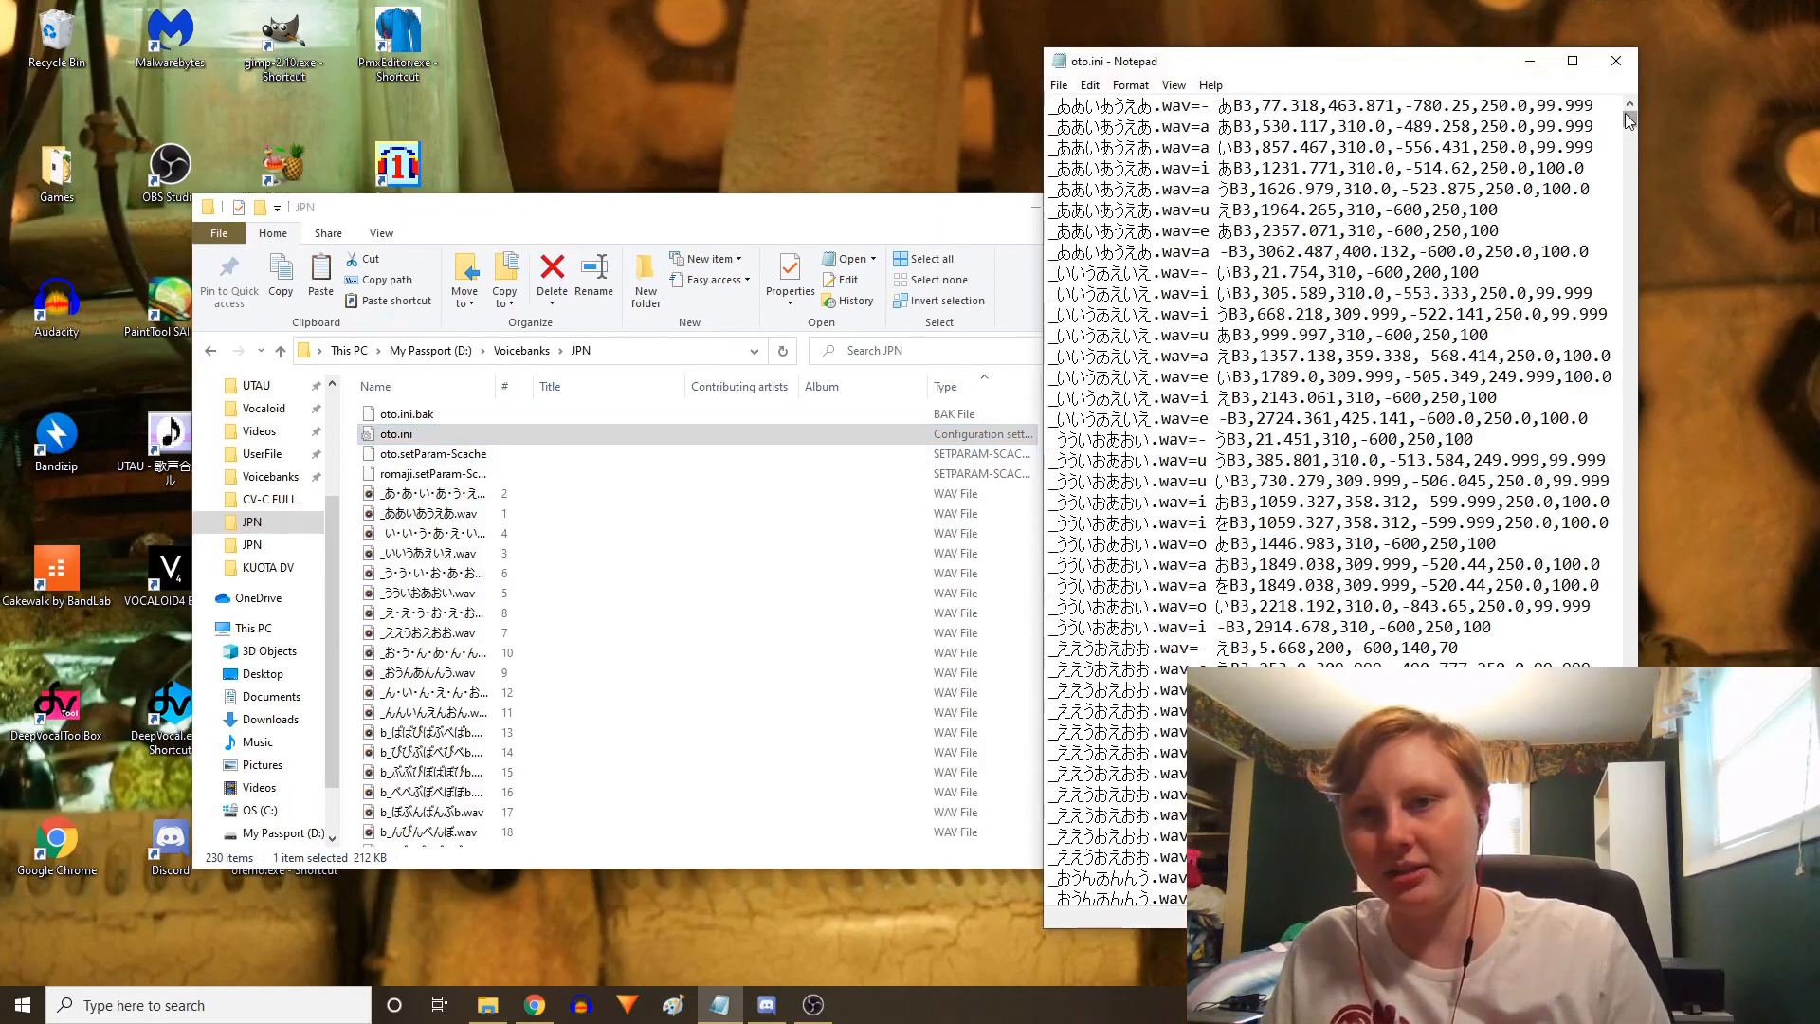
{"action": "left_click_drag", "start_coordinate": [1628, 119], "coordinate": [1633, 668]}
{"action": "scroll", "coordinate": [1248, 313], "scroll_direction": "down", "scroll_amount": 1}
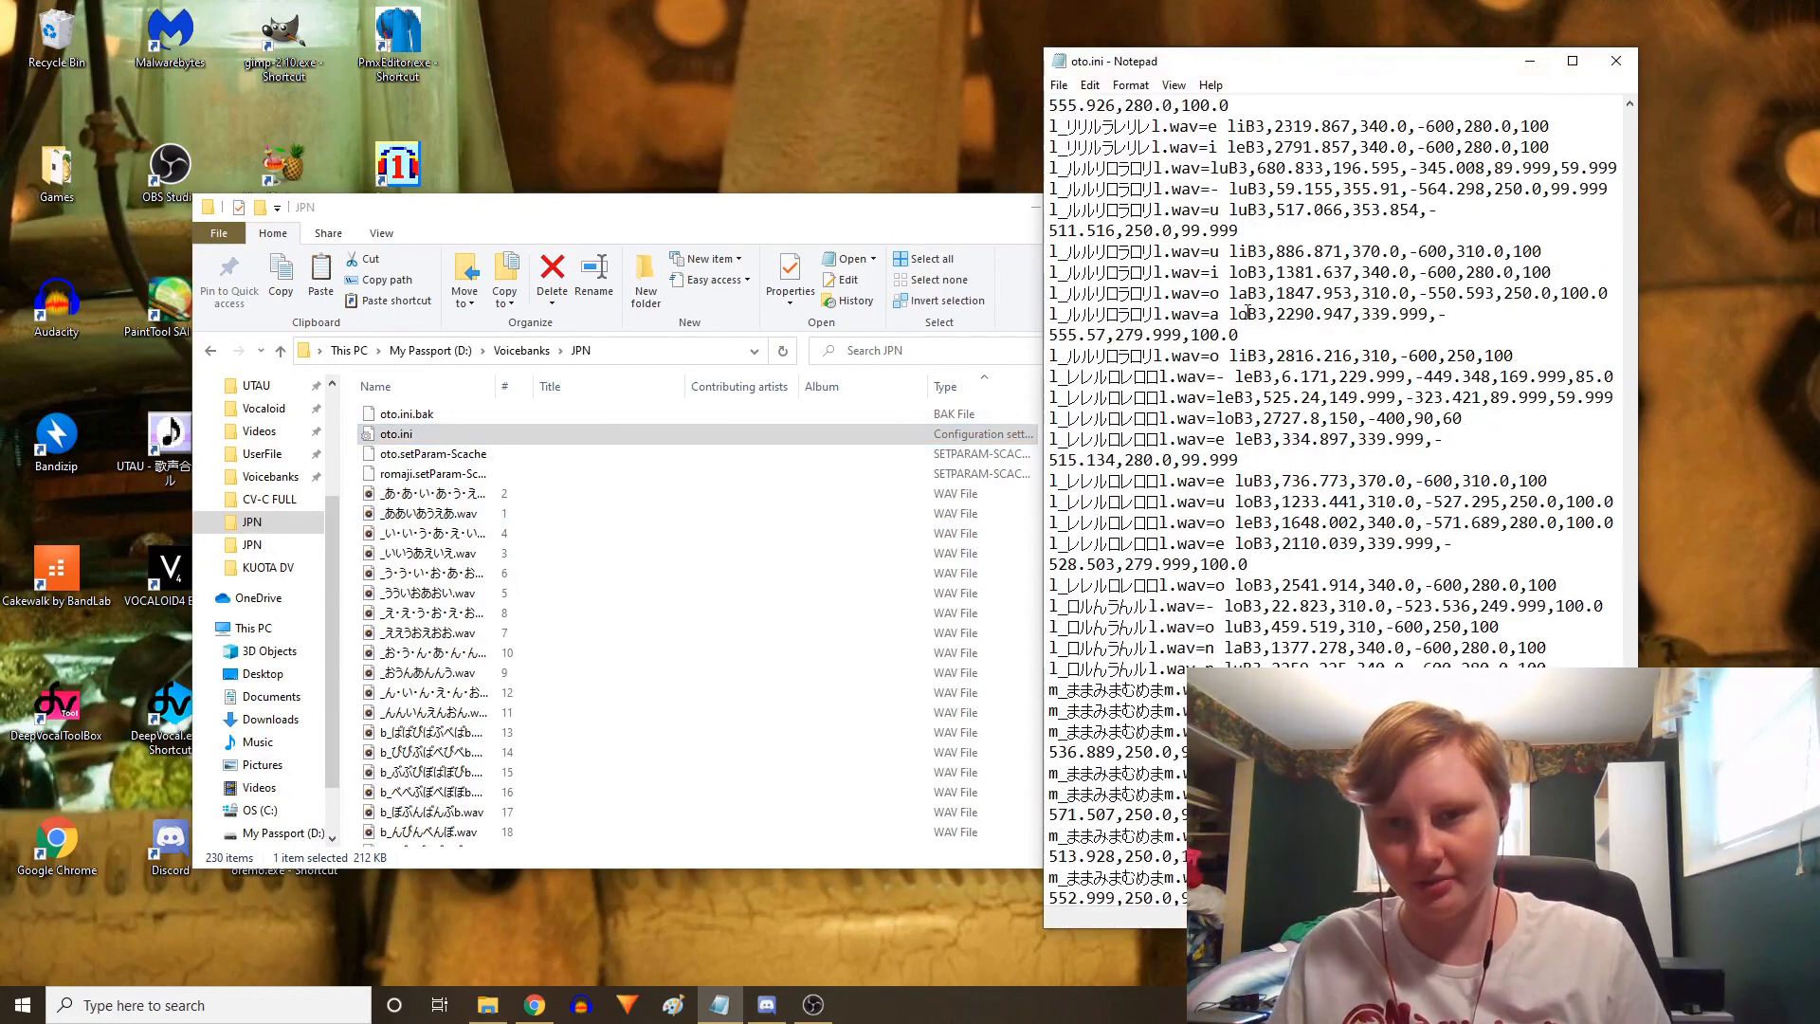
{"action": "scroll", "coordinate": [1280, 441], "scroll_direction": "down", "scroll_amount": 1}
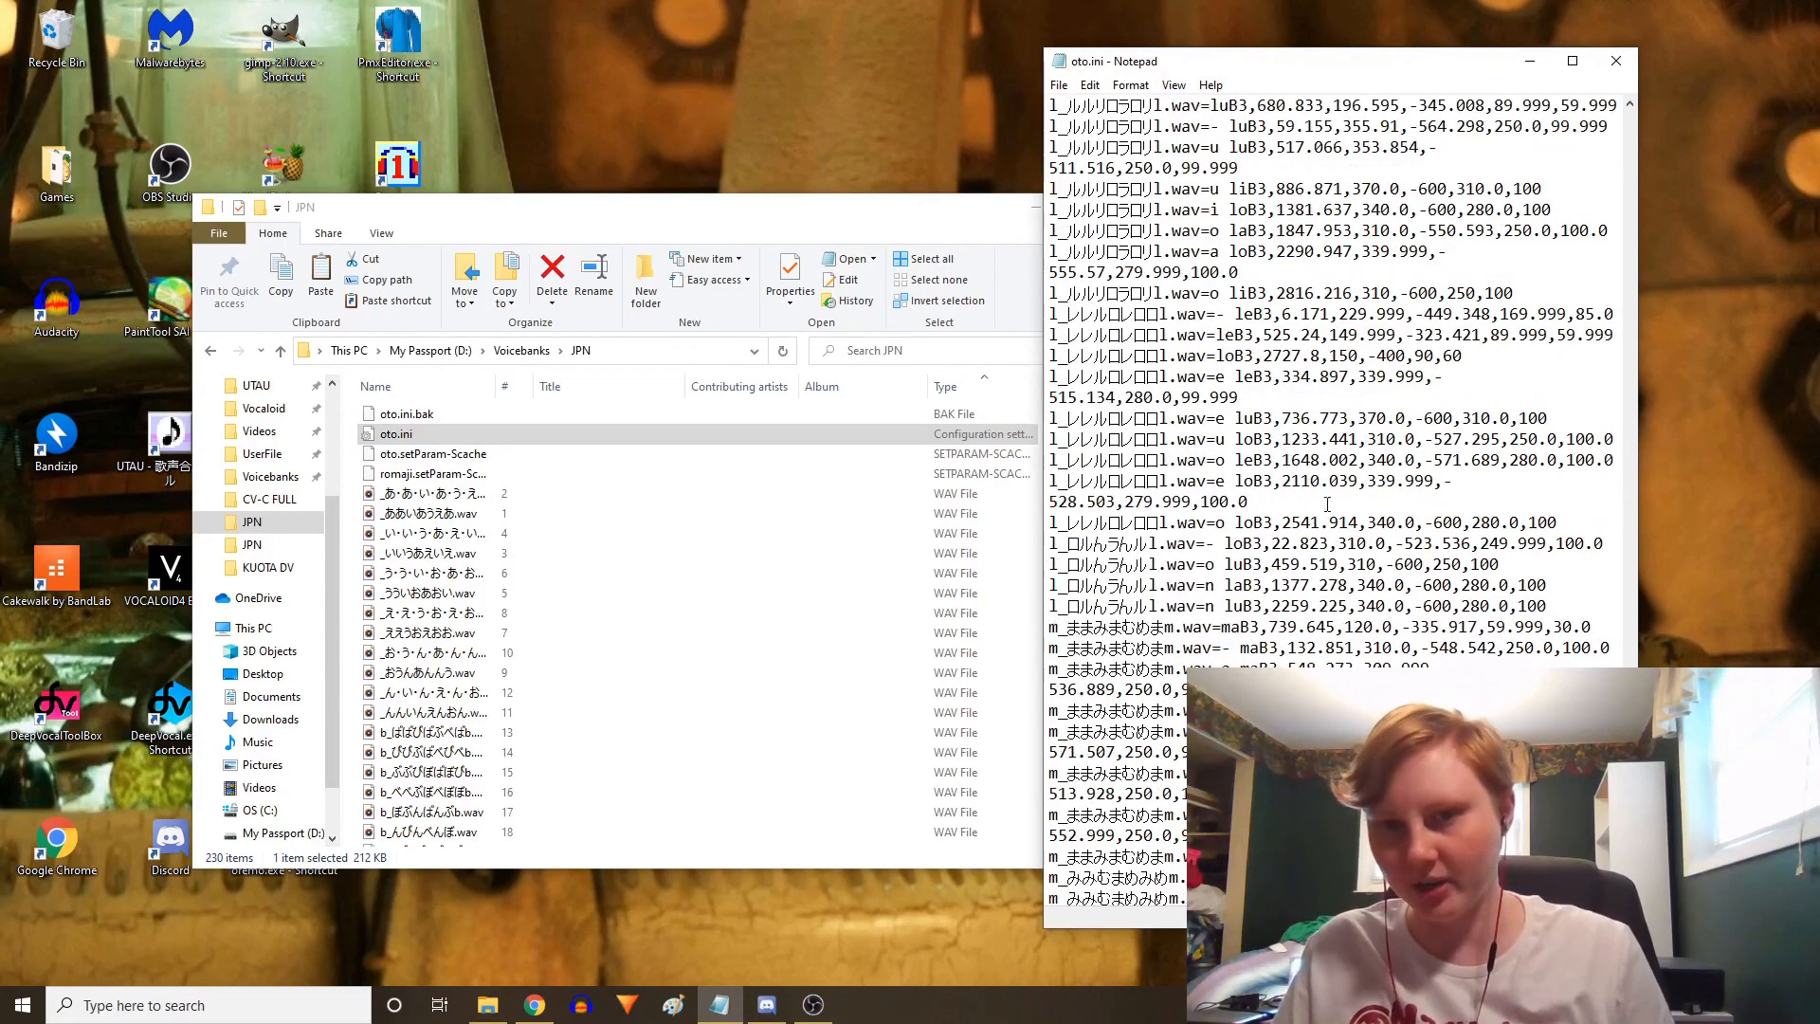
{"action": "left_click_drag", "start_coordinate": [1632, 684], "coordinate": [1653, 93]}
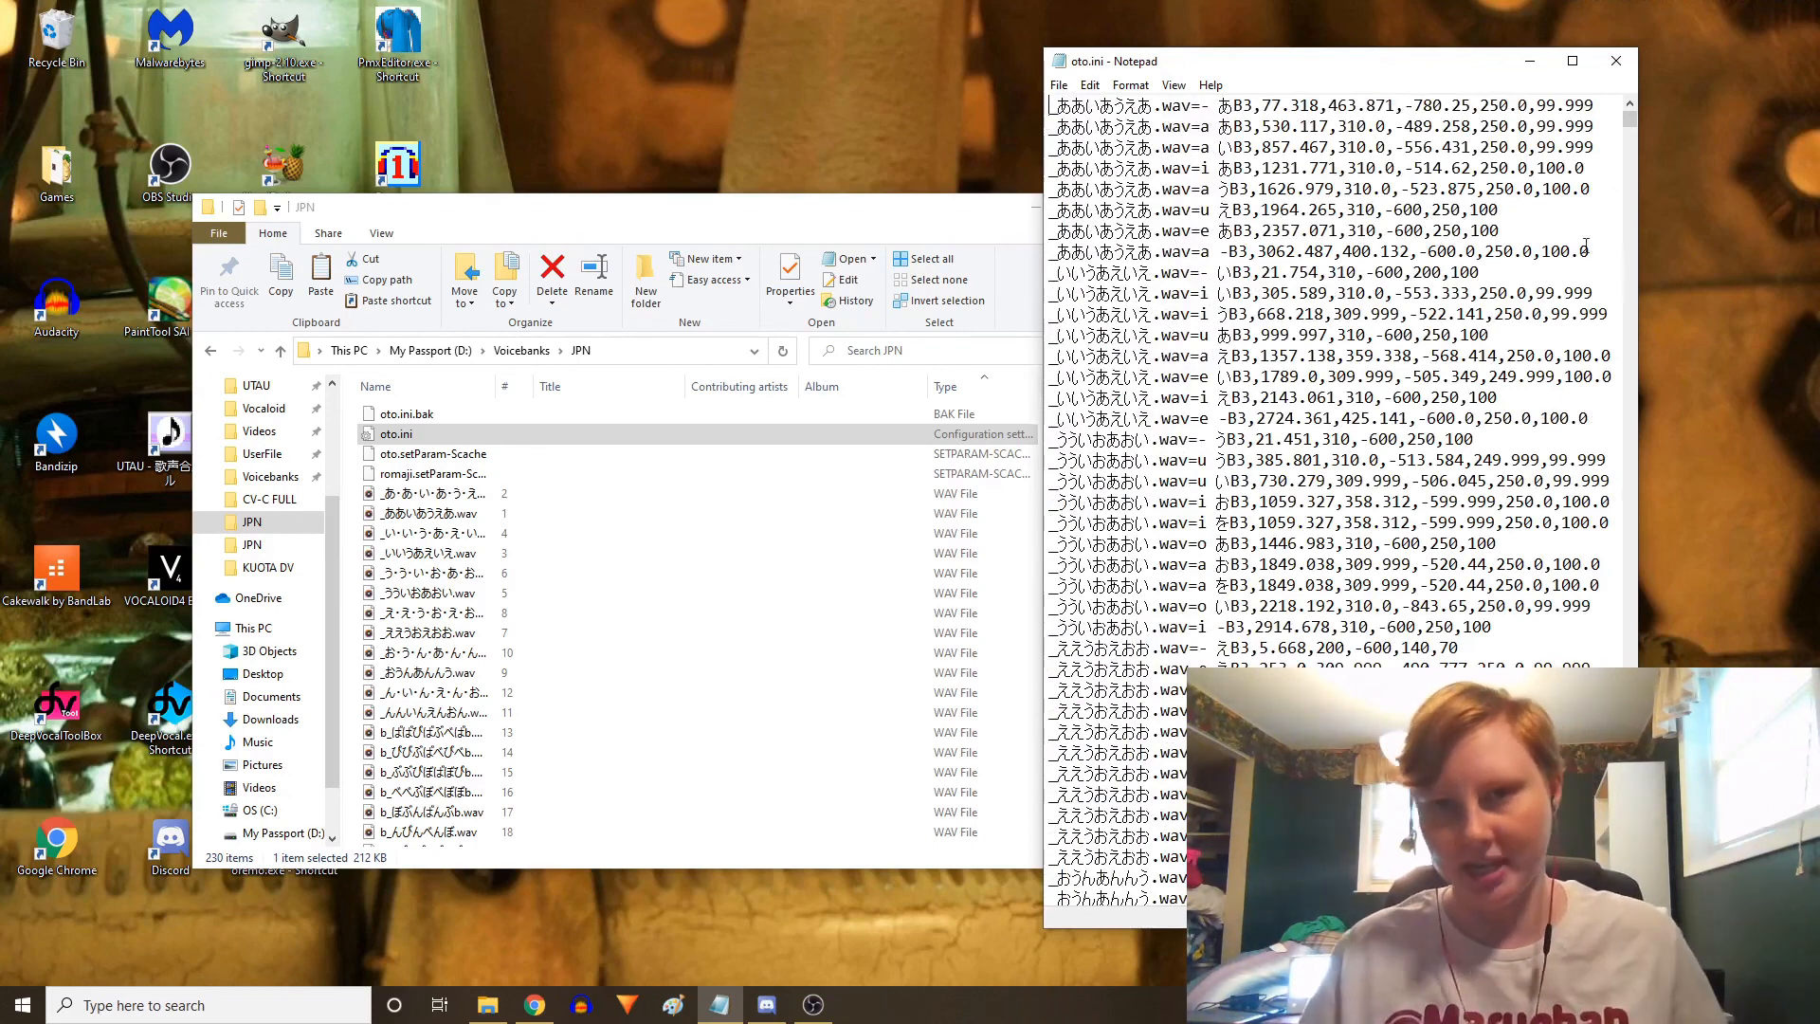
{"action": "left_click", "coordinate": [1618, 61]}
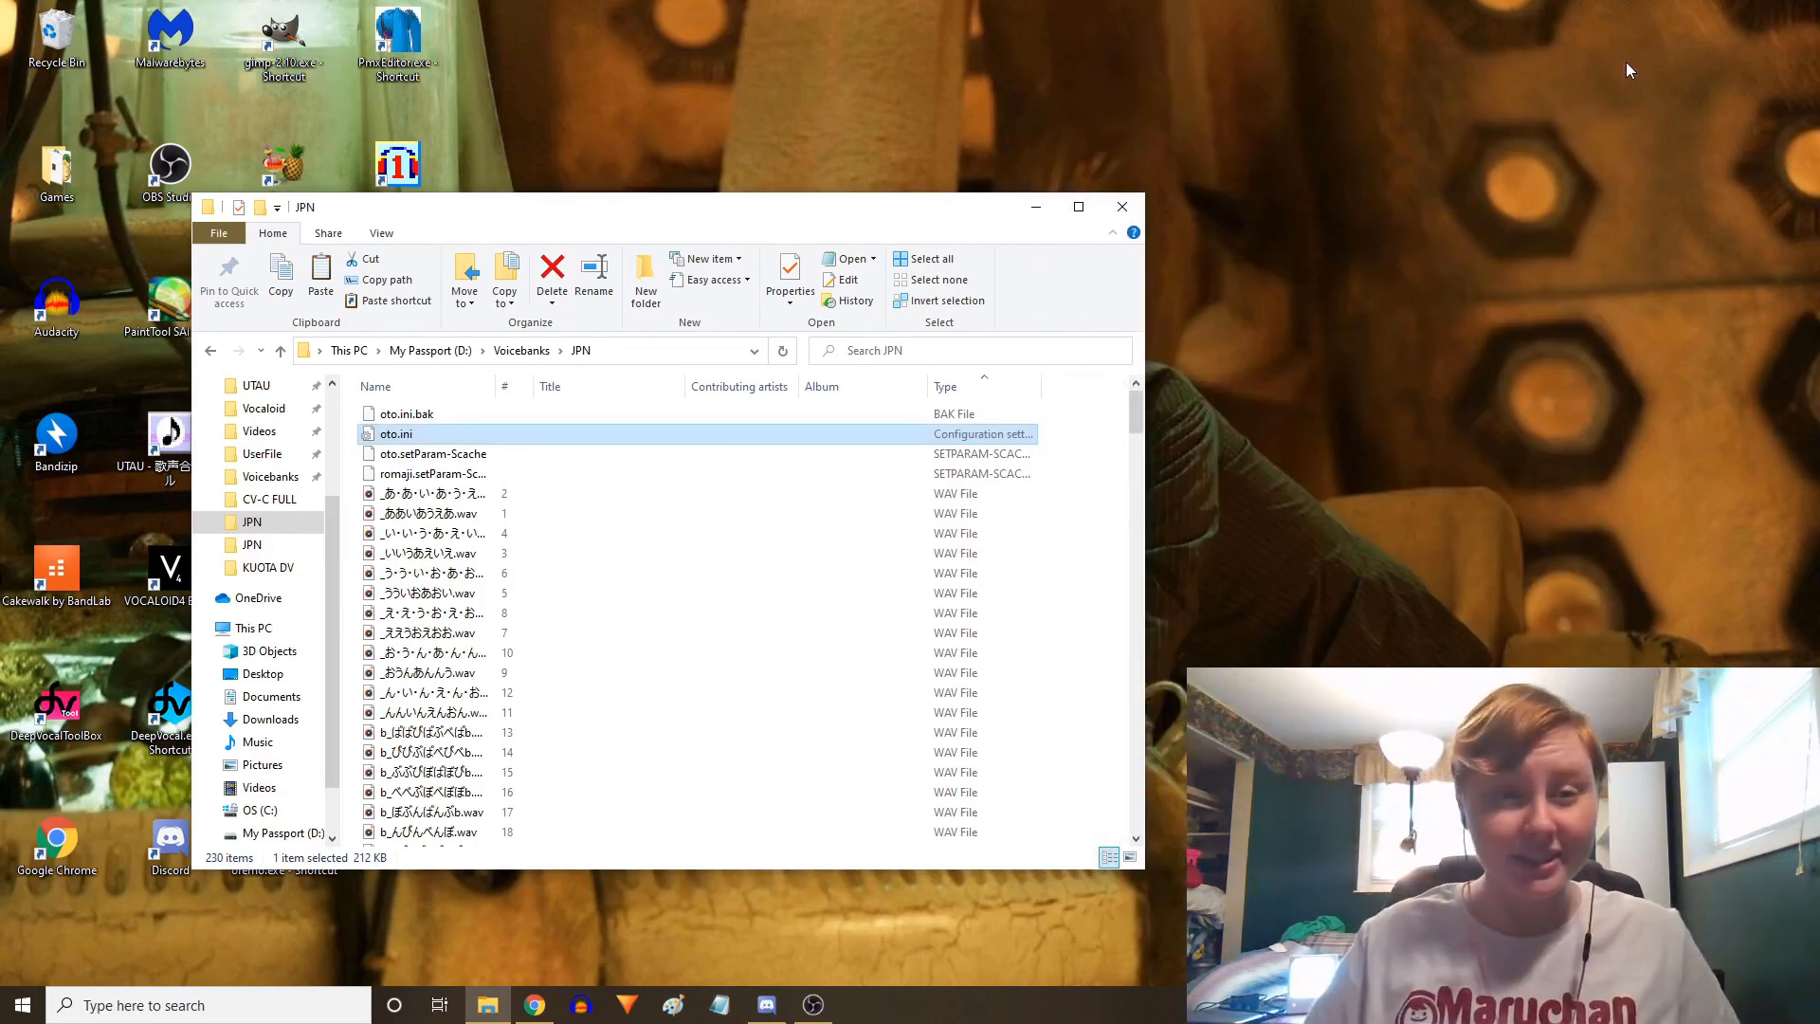